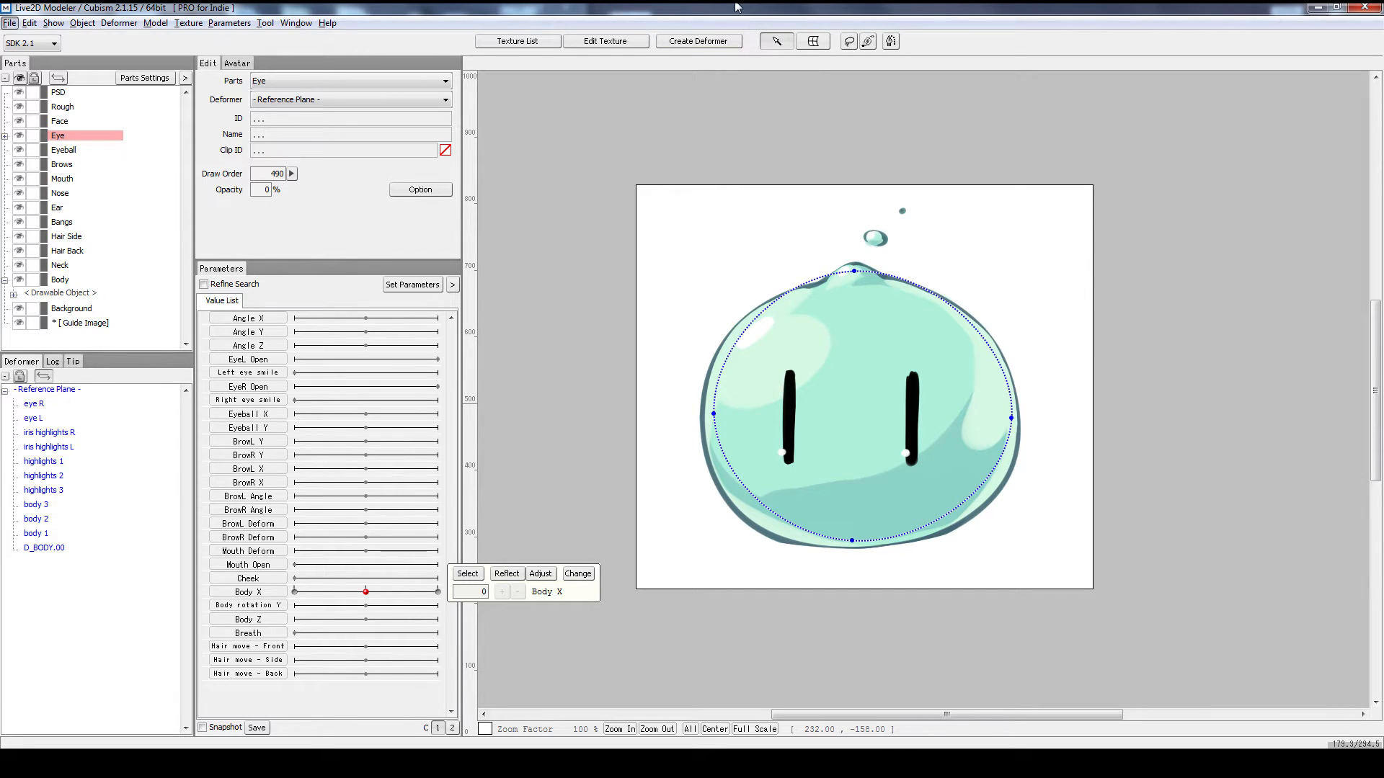
# - Preview the slime's squash and stretch by scrubbing the Body X parameter between its extremes and returning it to 0
pyautogui.click(365, 594)
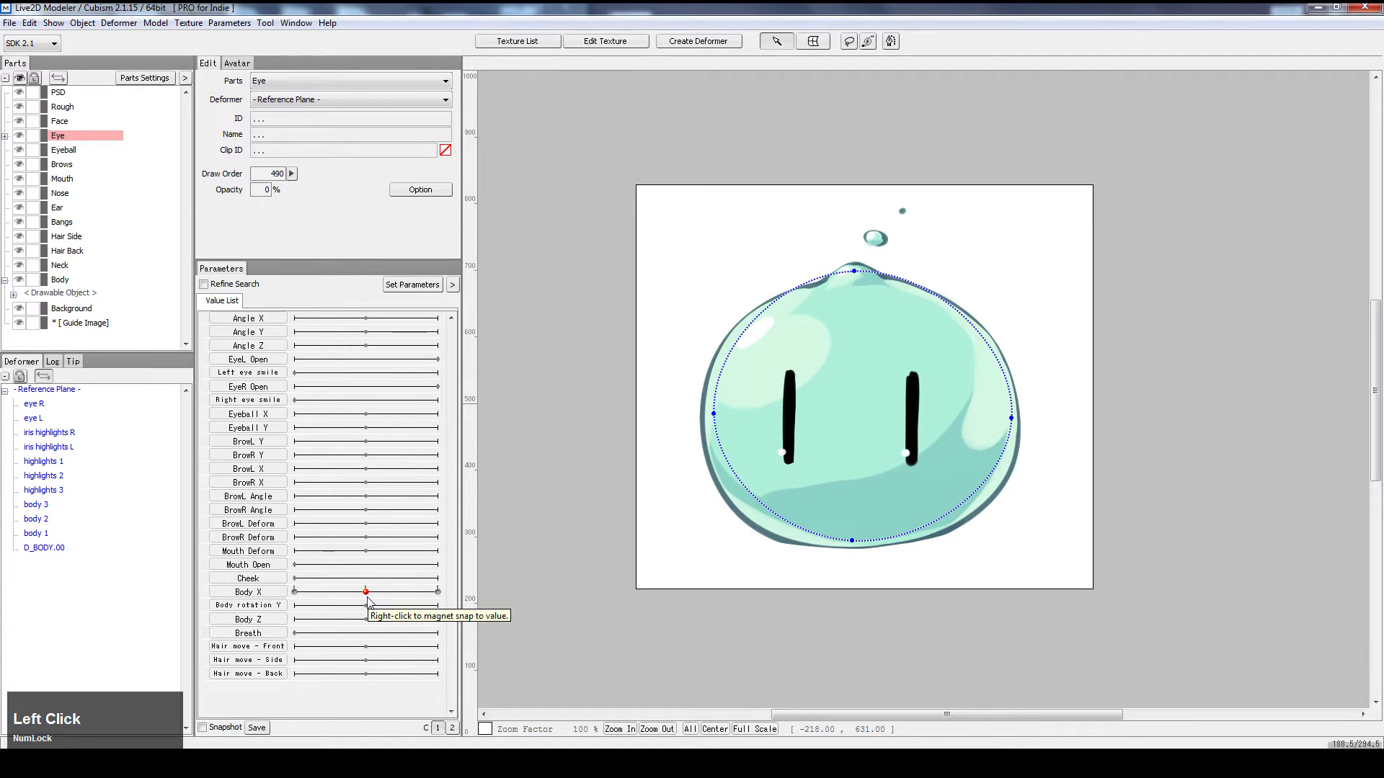
pyautogui.moveTo(366, 595); pyautogui.dragTo(417, 593)
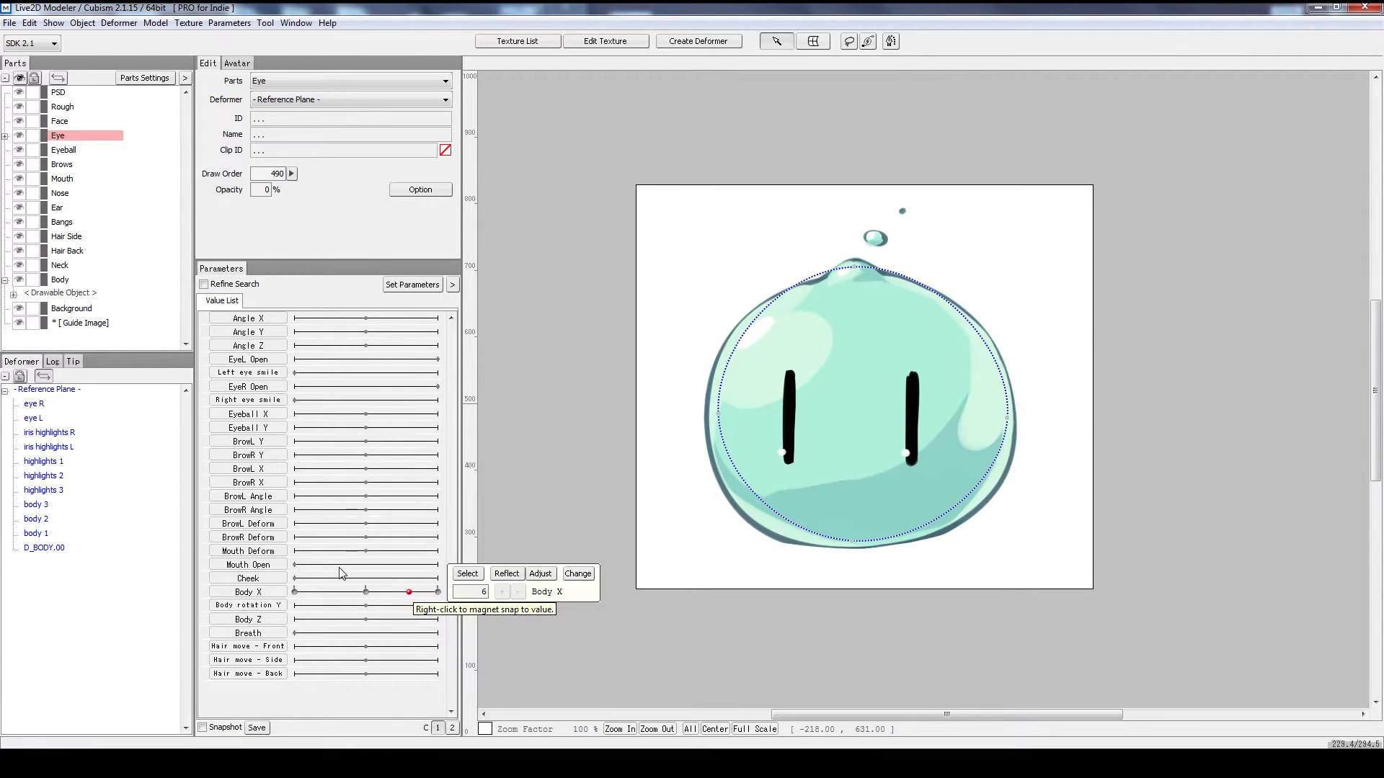
pyautogui.moveTo(364, 595); pyautogui.dragTo(490, 598)
pyautogui.rightClick(365, 593)
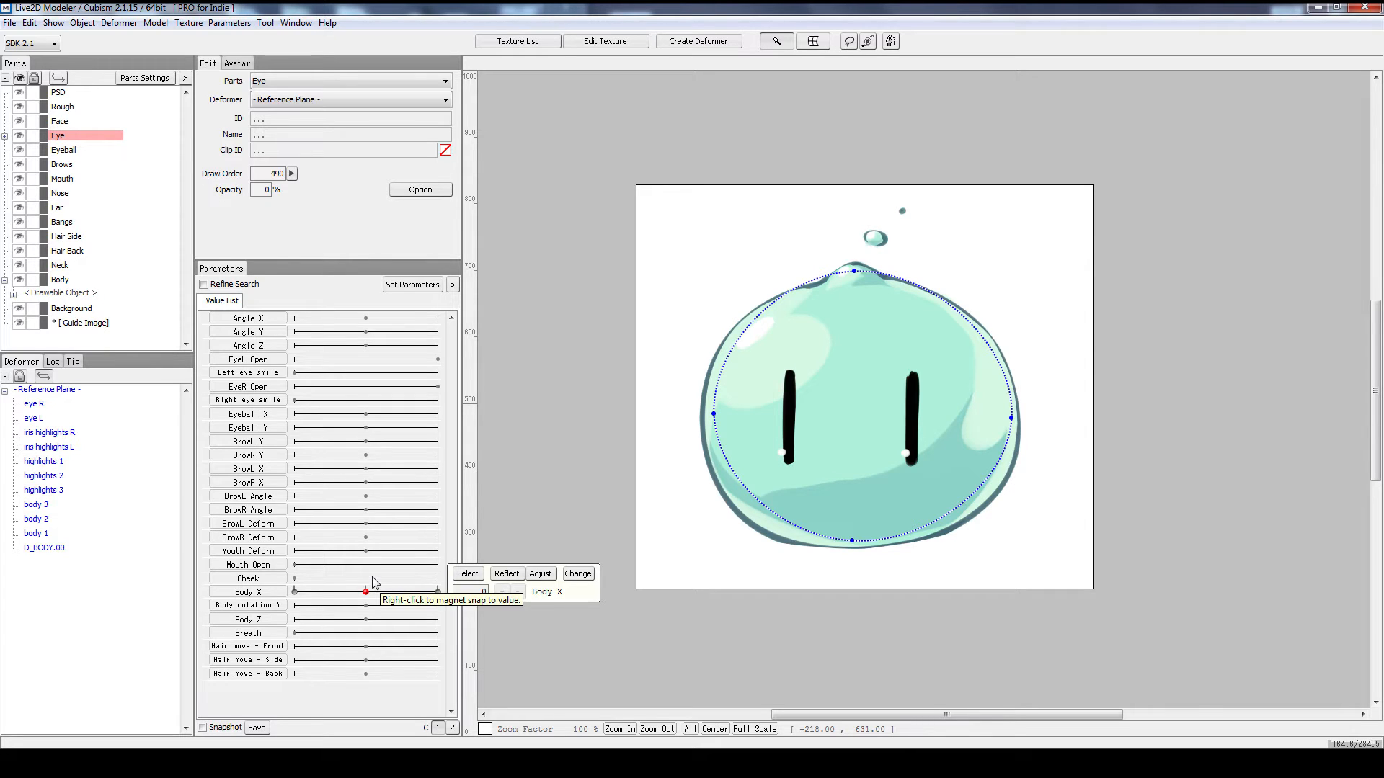
pyautogui.moveTo(366, 592); pyautogui.dragTo(335, 590)
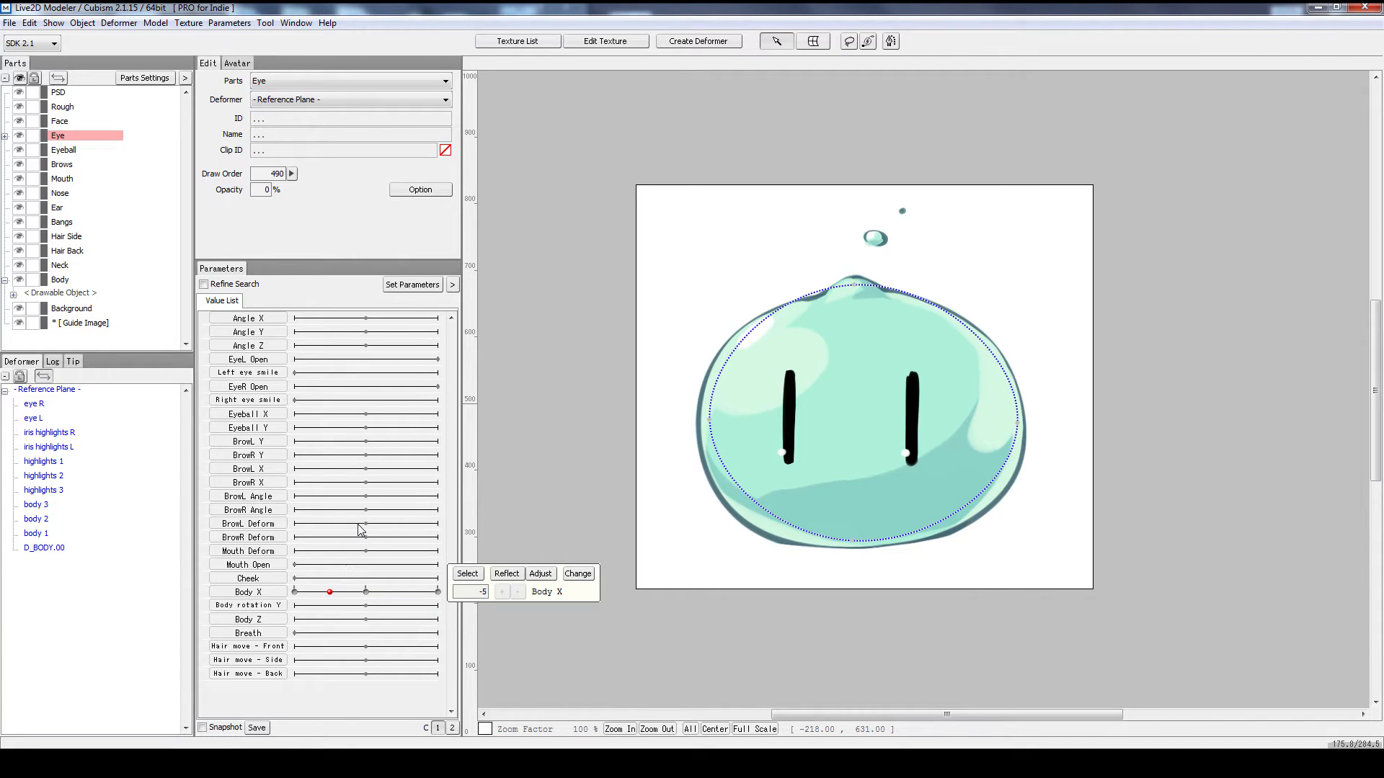
pyautogui.moveTo(330, 592); pyautogui.dragTo(401, 591)
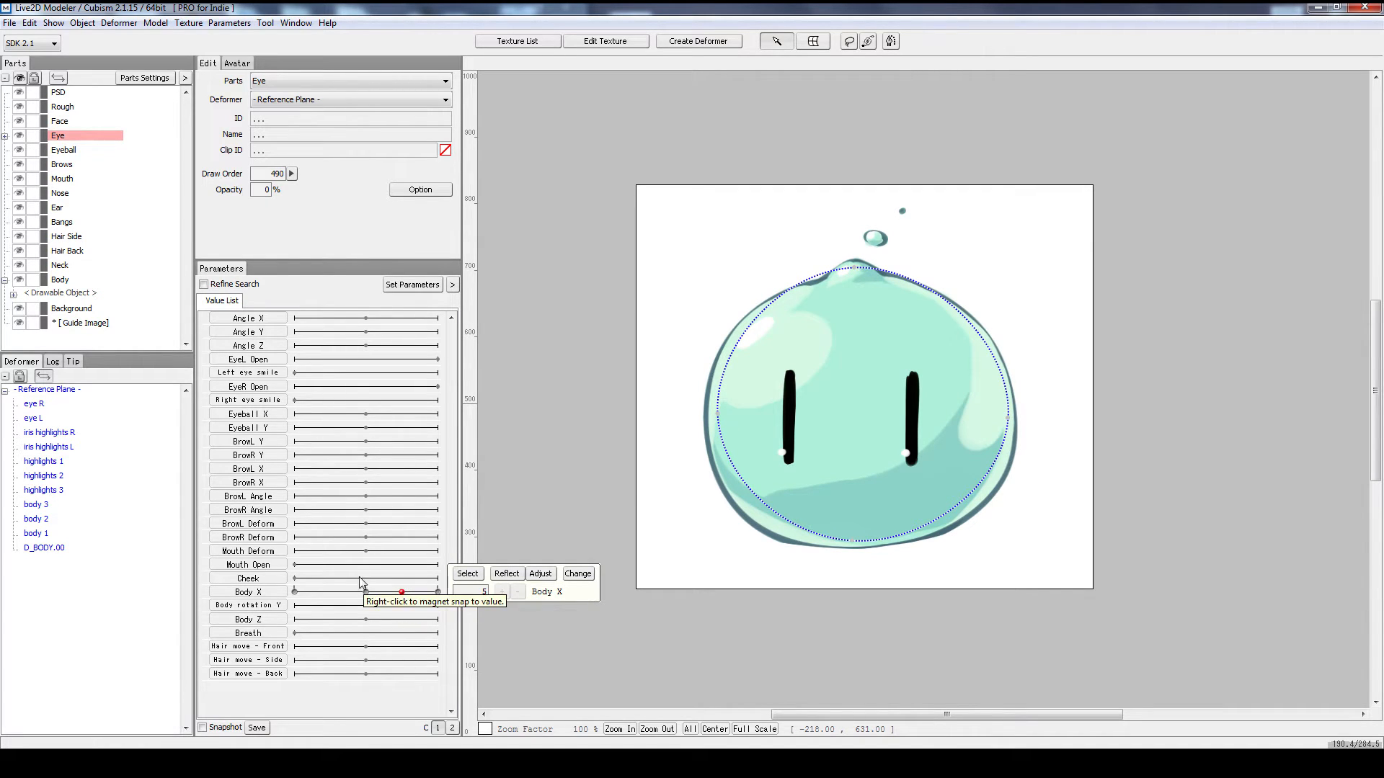
pyautogui.rightClick(365, 594)
pyautogui.moveTo(364, 593); pyautogui.dragTo(416, 576)
pyautogui.rightClick(367, 593)
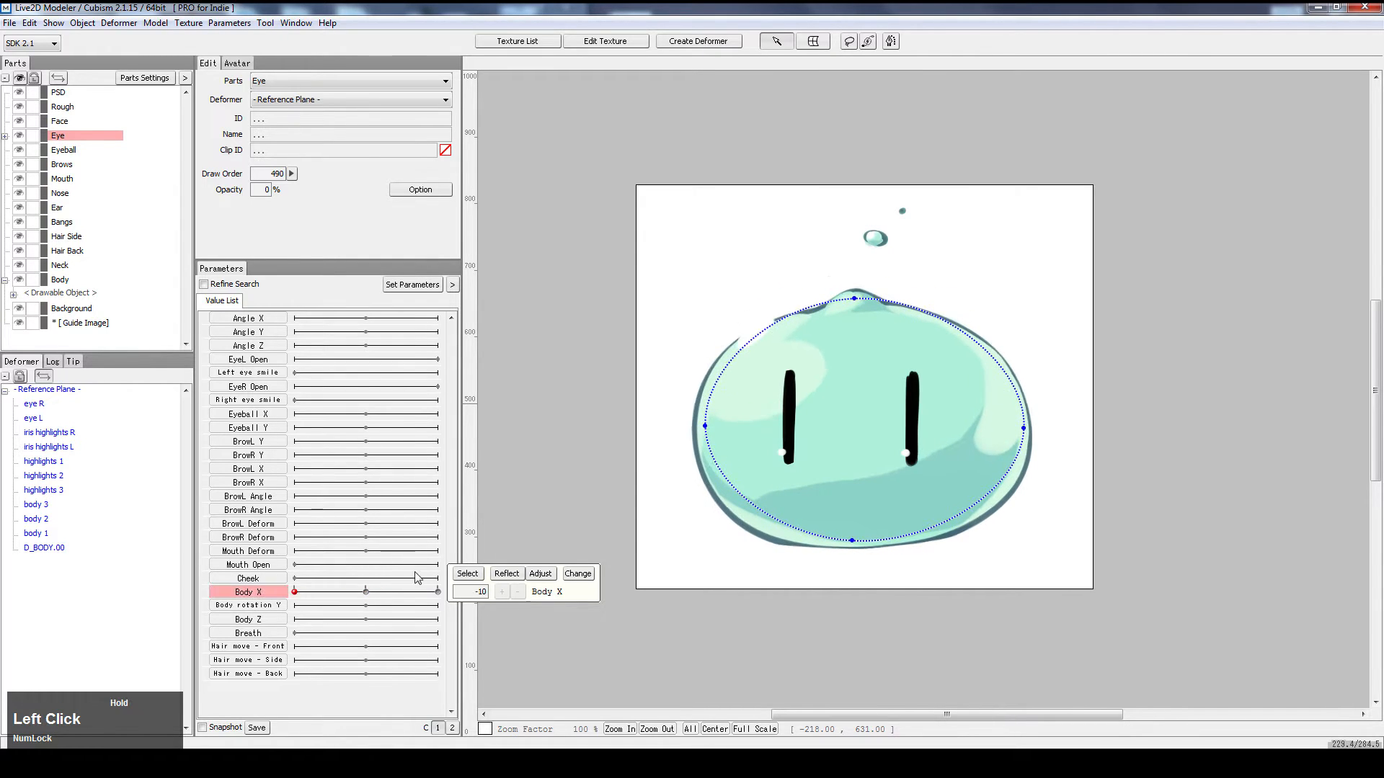
pyautogui.click(259, 564)
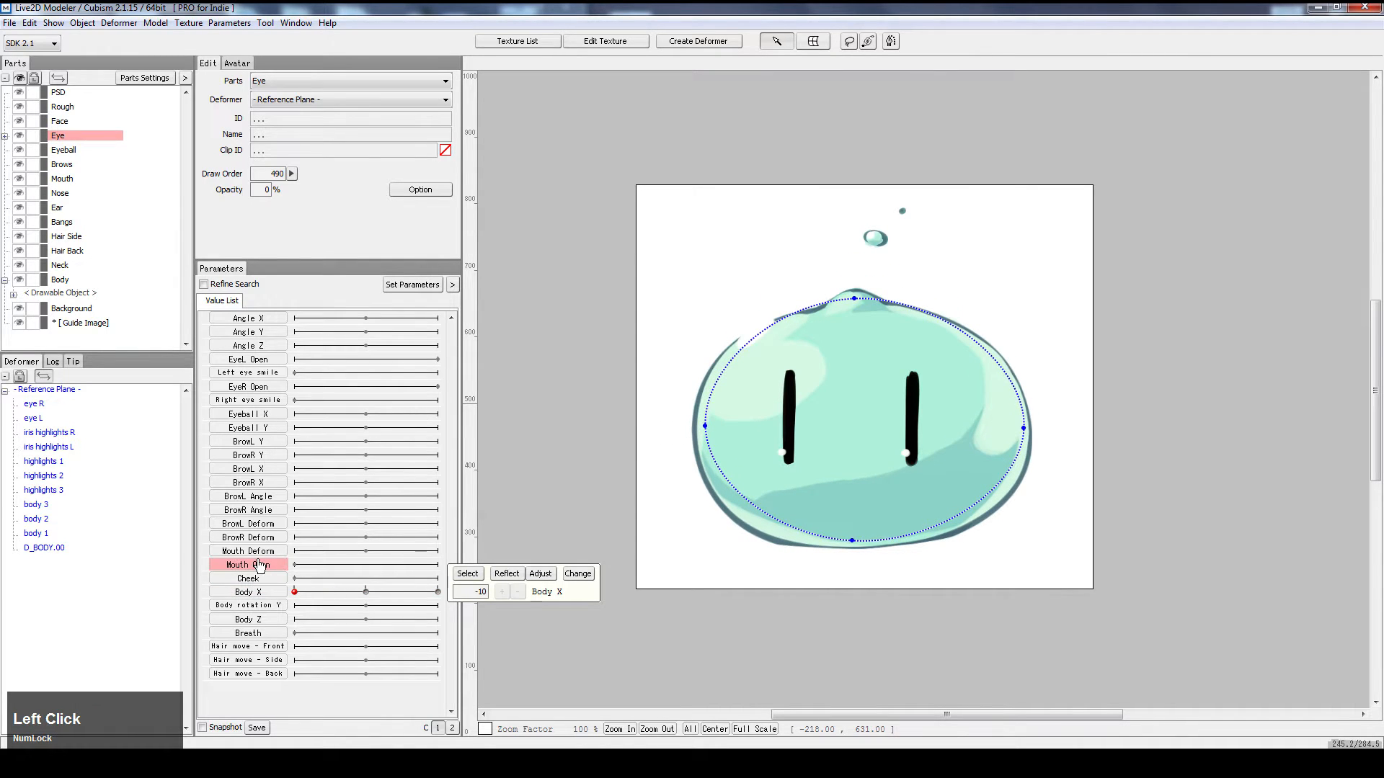
pyautogui.rightClick(366, 591)
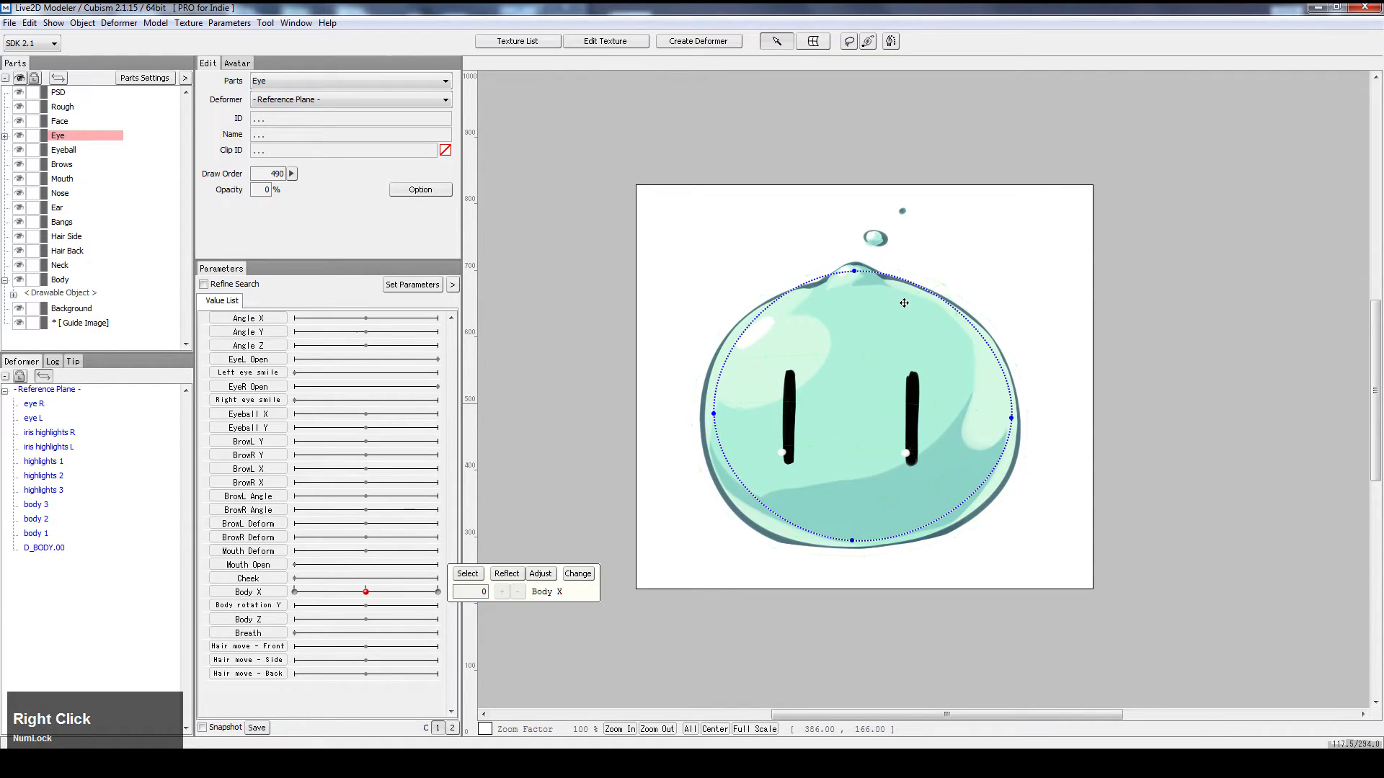
# - Delete the slime's body and both eyes from the canvas
pyautogui.click(857, 273)
pyautogui.press('Delete')
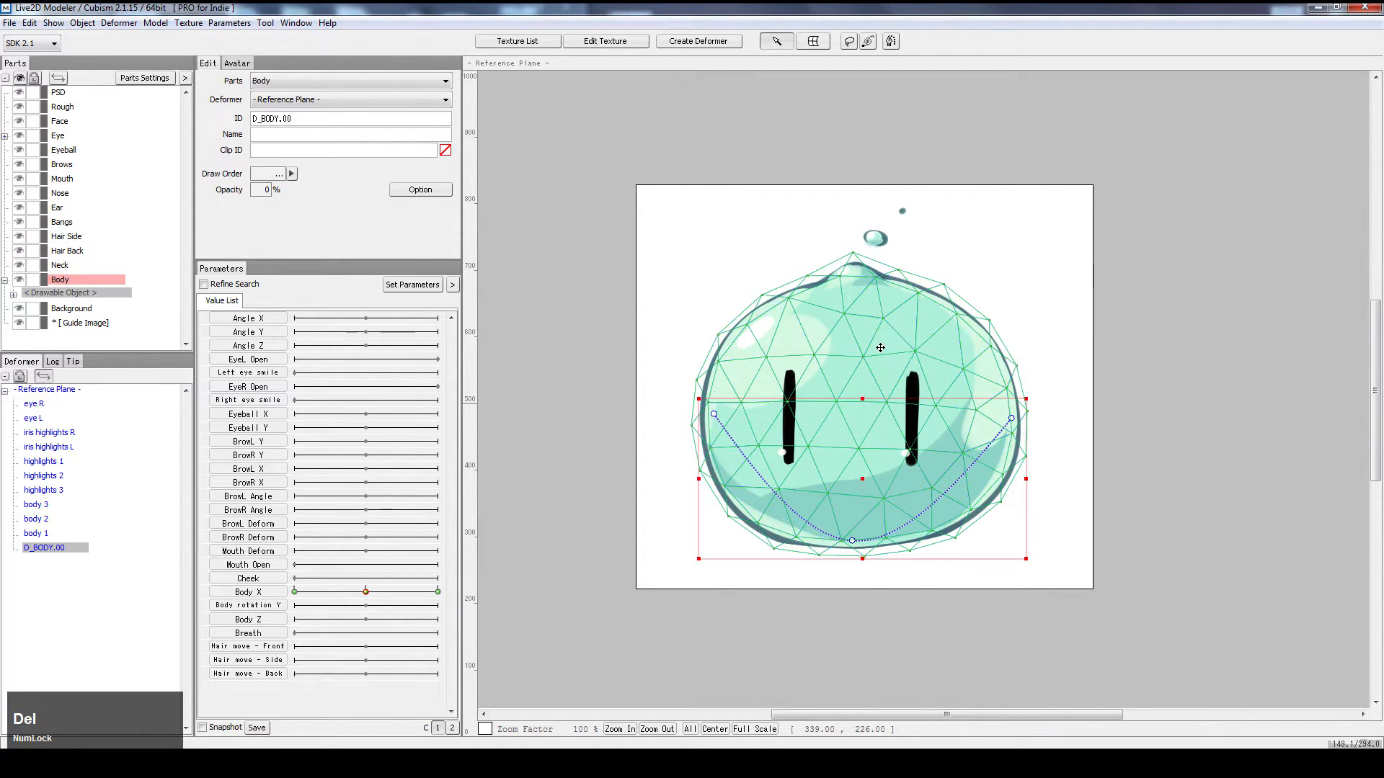
pyautogui.click(858, 360)
pyautogui.press('Delete')
pyautogui.click(789, 410)
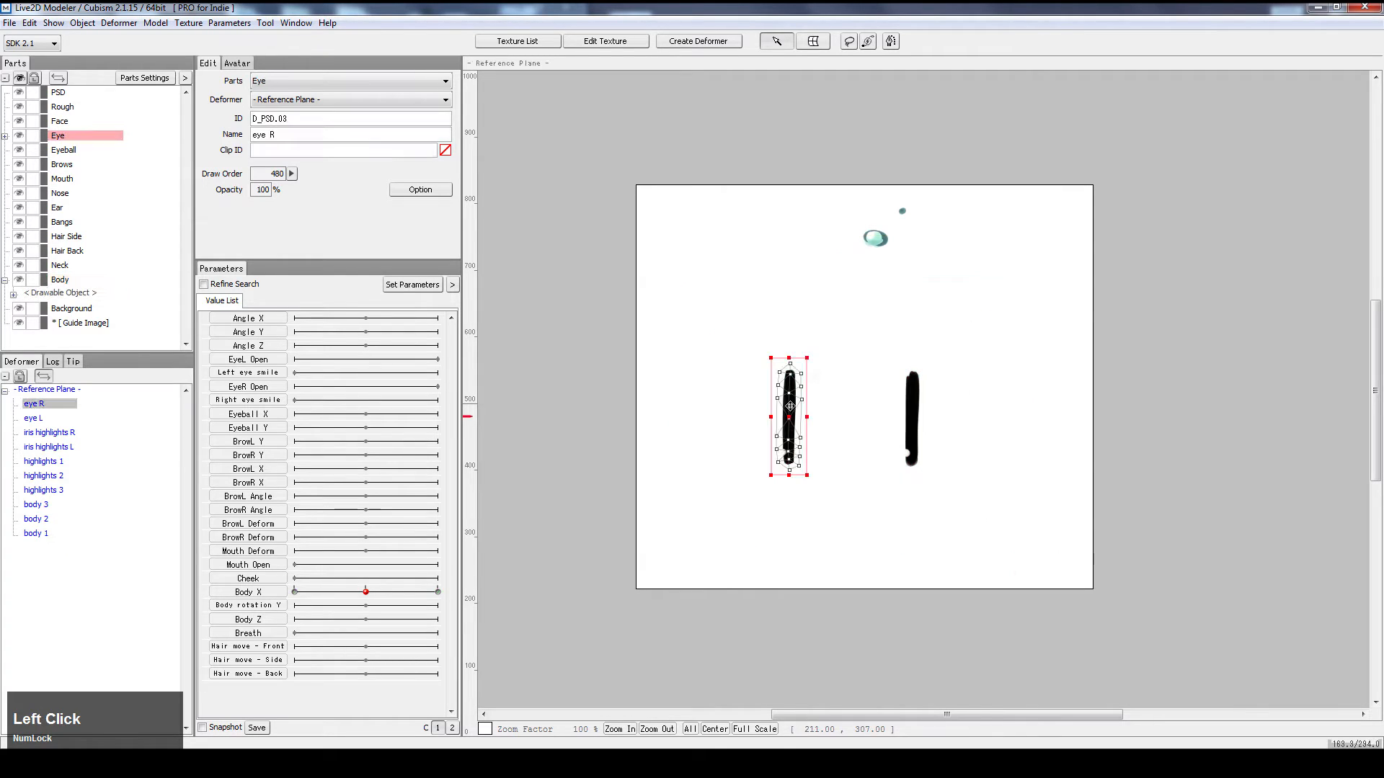
pyautogui.press('Delete')
pyautogui.click(913, 396)
pyautogui.press('Delete')
# - Delete the two droplets above the slime's body
pyautogui.click(873, 236)
pyautogui.press('Delete')
pyautogui.click(902, 211)
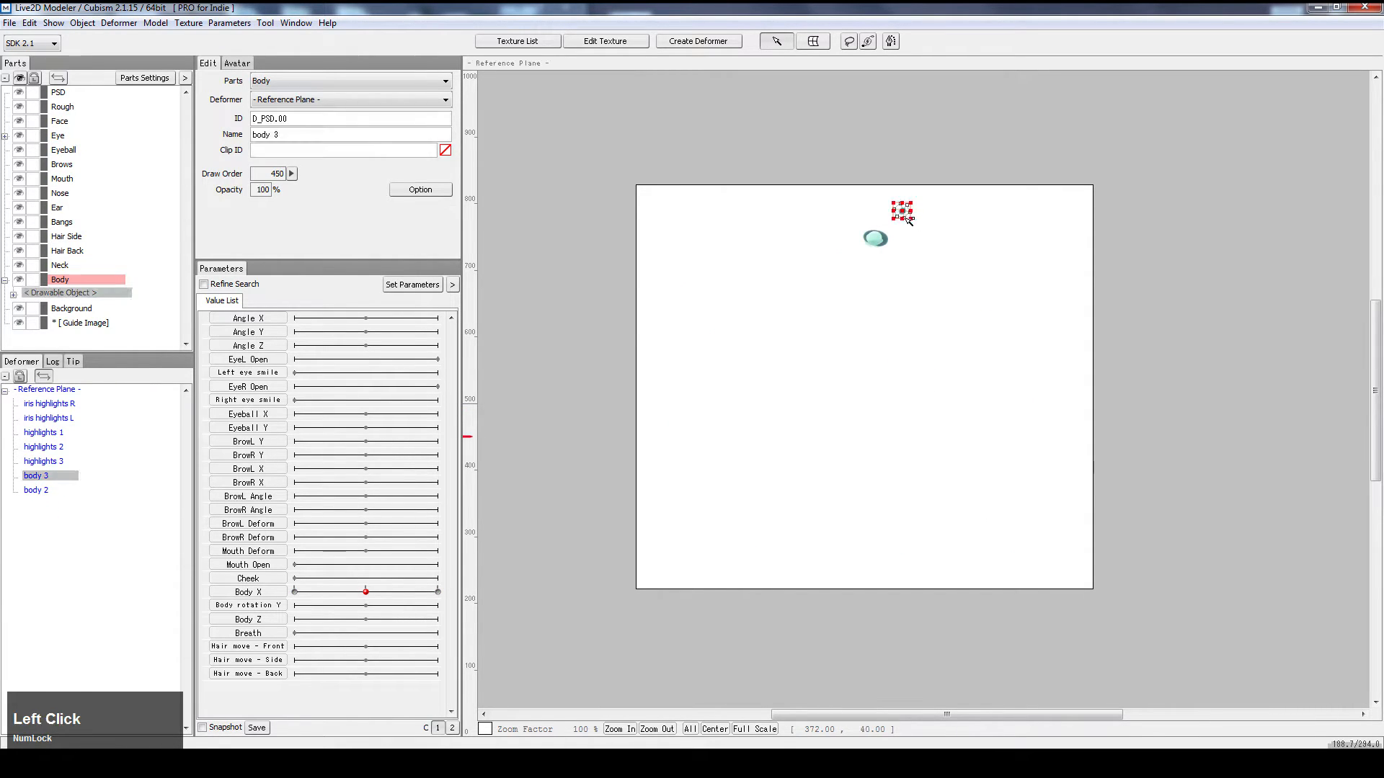
pyautogui.press('Delete')
pyautogui.click(878, 242)
pyautogui.press('Delete')
# - Select all remaining highlight objects together and delete them, leaving the canvas empty
pyautogui.click(754, 268)
pyautogui.moveTo(753, 269); pyautogui.dragTo(1126, 575)
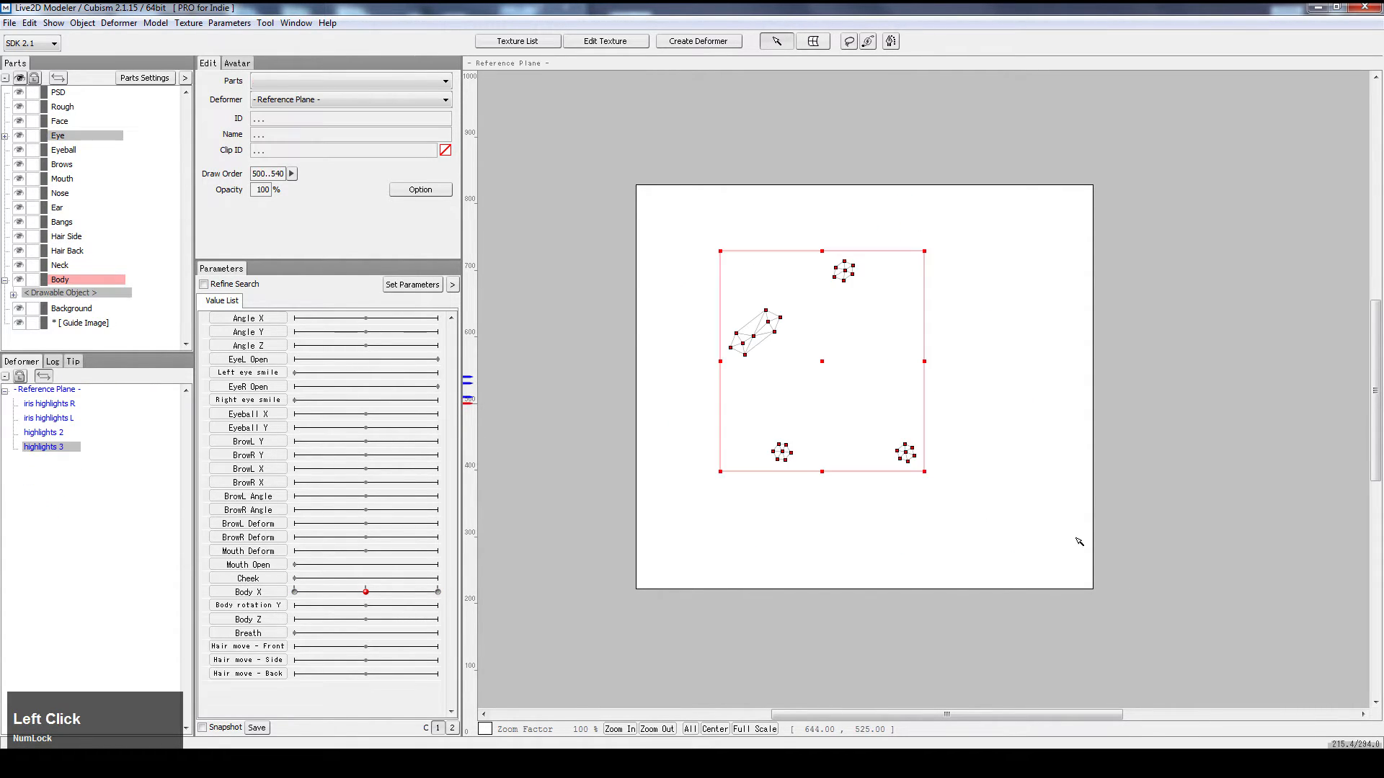
pyautogui.press('Delete')
pyautogui.moveTo(669, 198); pyautogui.dragTo(1151, 635)
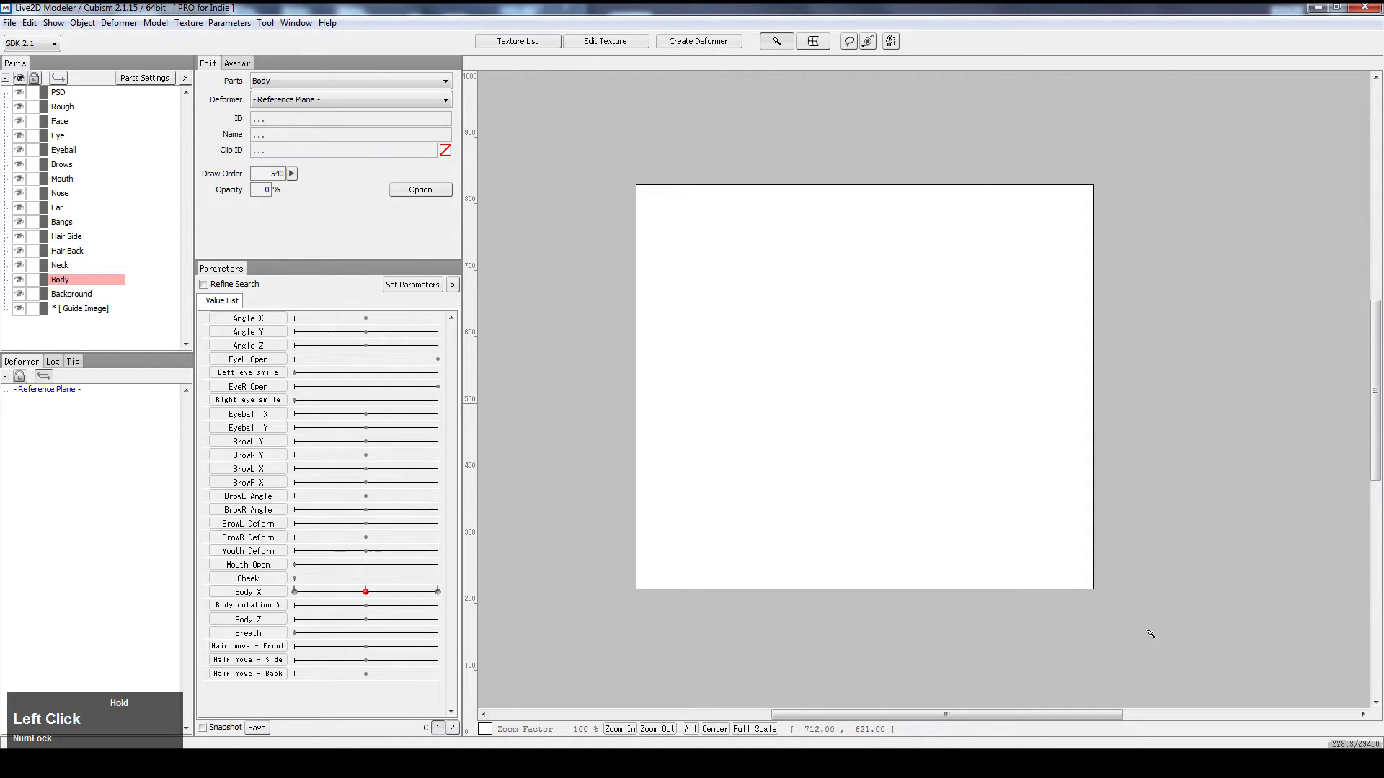
pyautogui.moveTo(633, 231); pyautogui.dragTo(995, 497)
pyautogui.scroll(2, 69, 136)
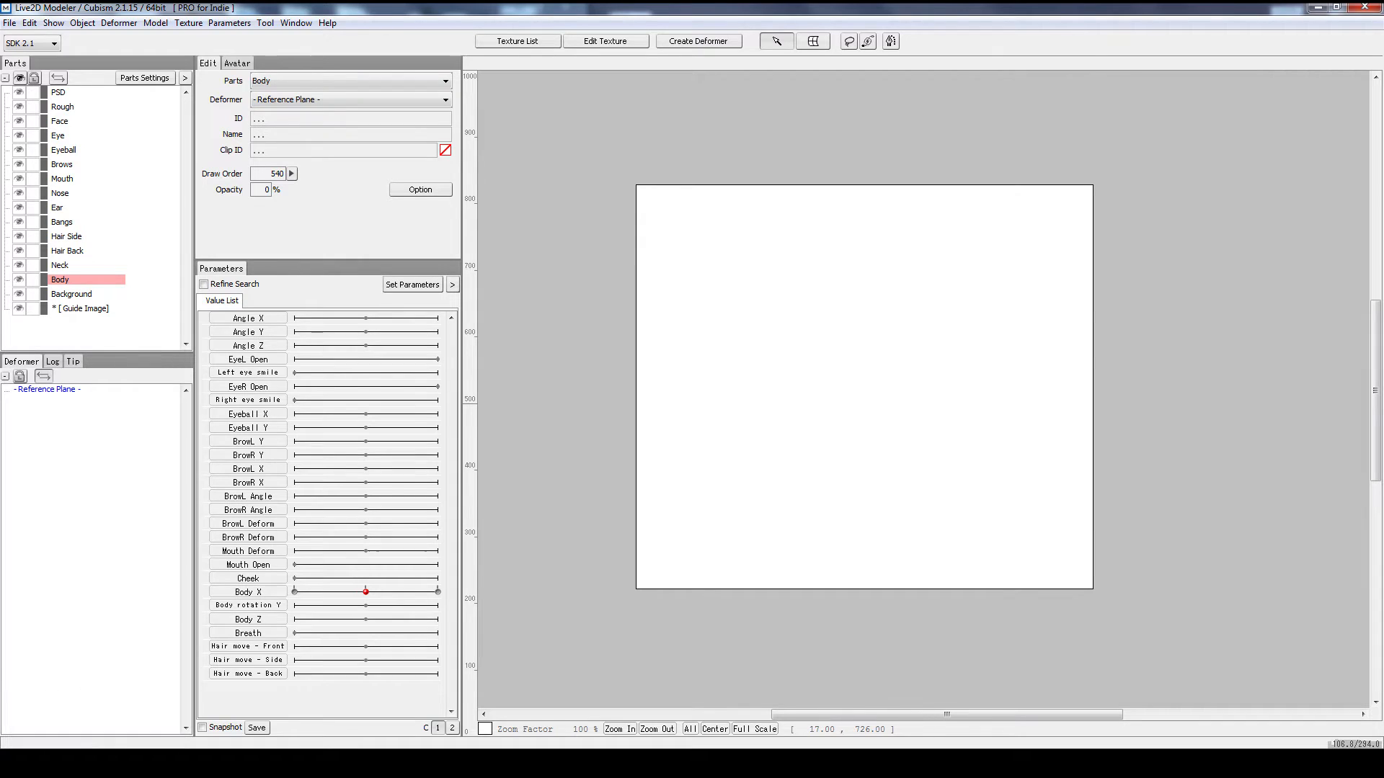
# - Try to import slime.psd from the "ch 2 - 1" folder into the emptied document
pyautogui.click(459, 764)
pyautogui.click(381, 678)
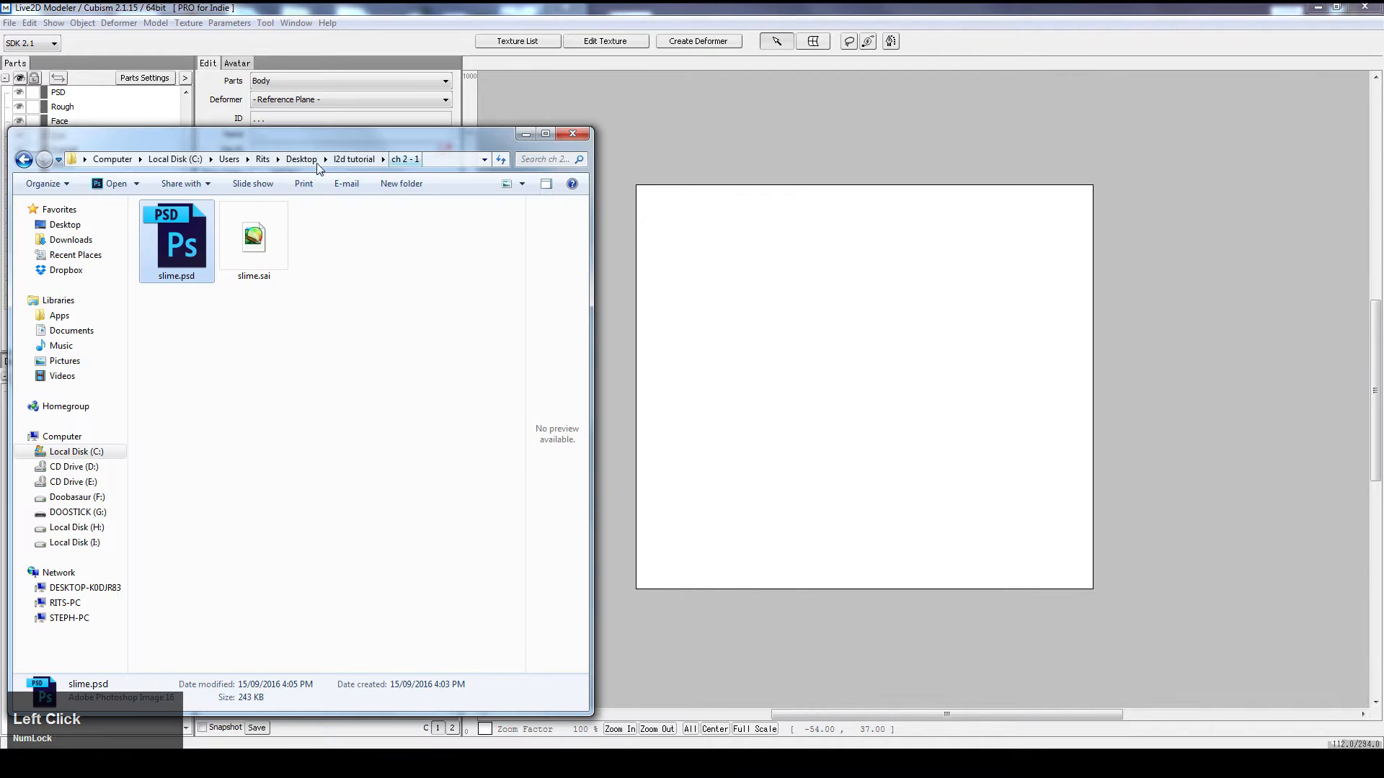
pyautogui.moveTo(303, 149); pyautogui.dragTo(1348, 140)
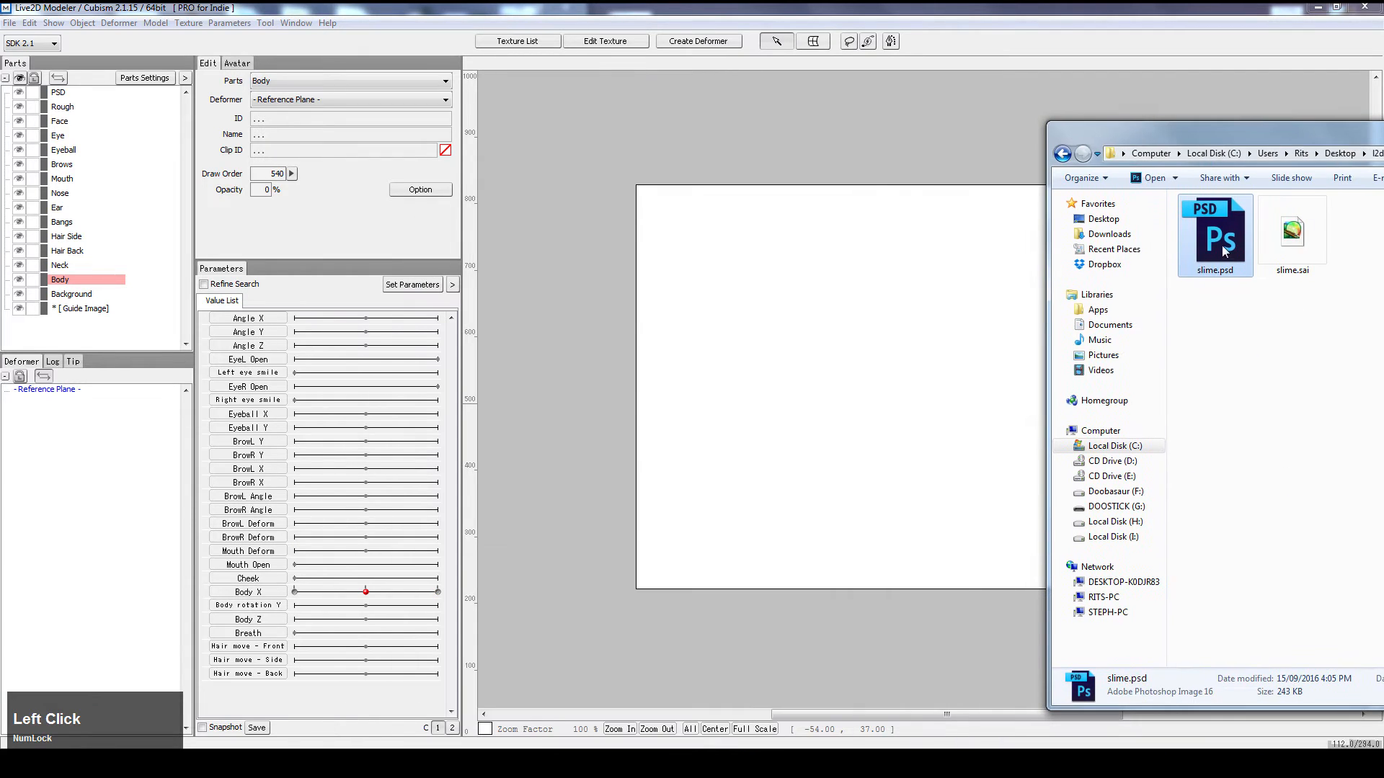
pyautogui.moveTo(1202, 254); pyautogui.dragTo(885, 401)
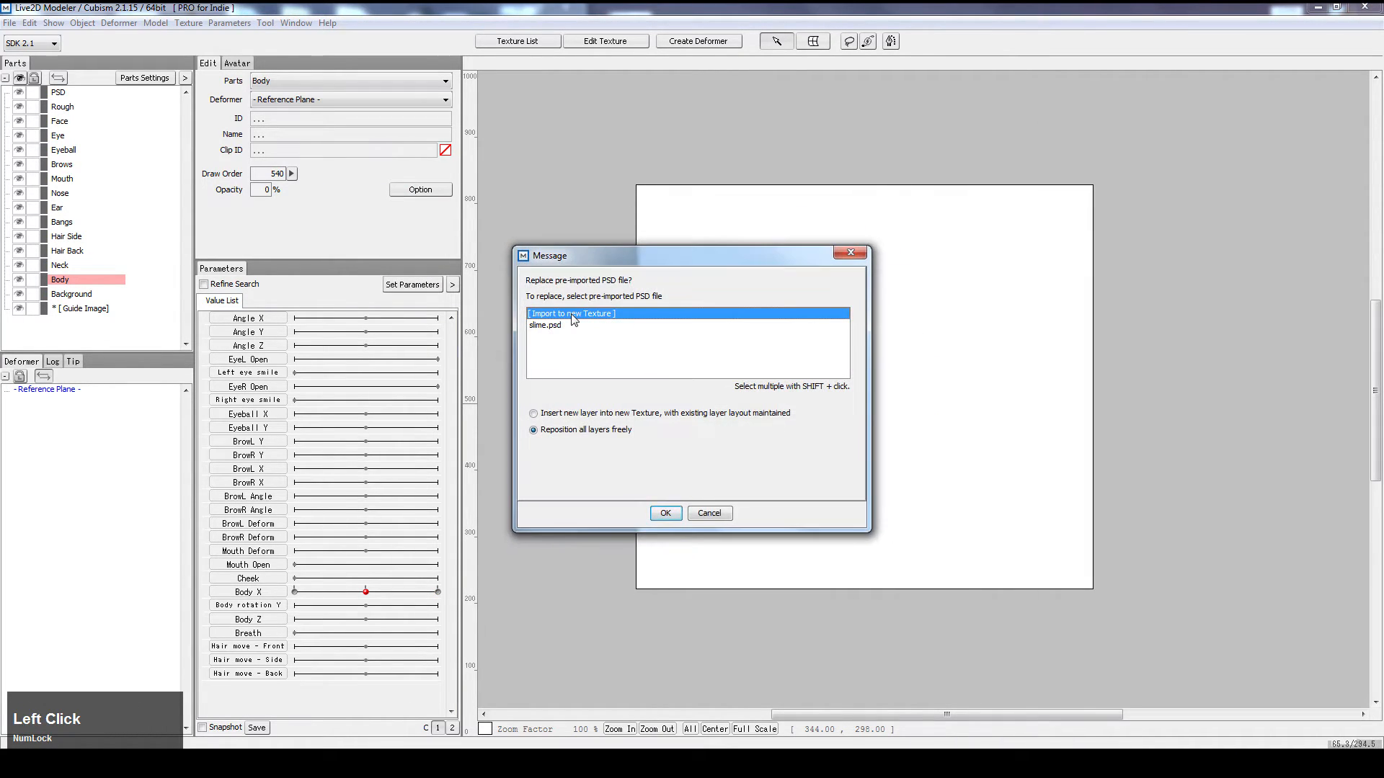
pyautogui.click(701, 513)
pyautogui.click(9, 23)
pyautogui.click(34, 55)
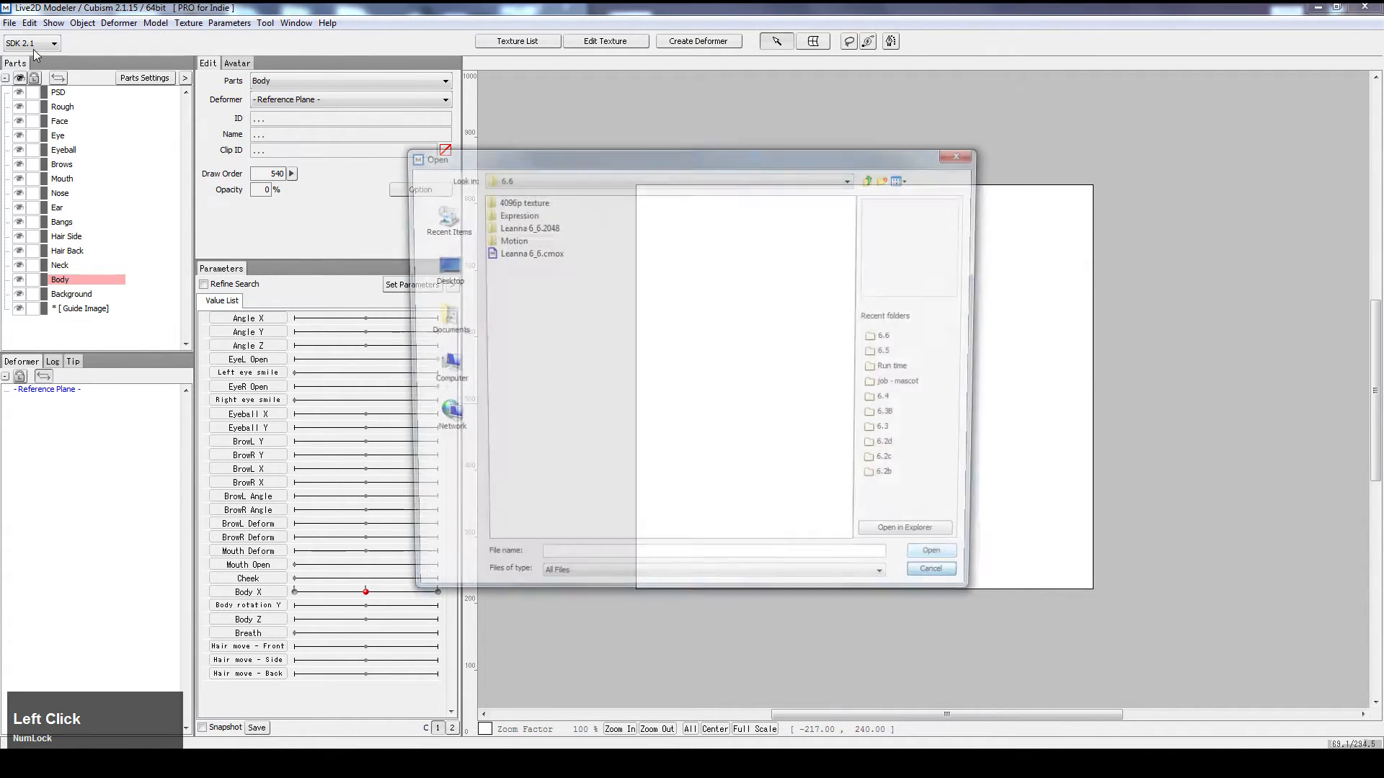
pyautogui.click(979, 160)
# - Create a new model document 600 pixels wide and 600 pixels high
pyautogui.click(10, 22)
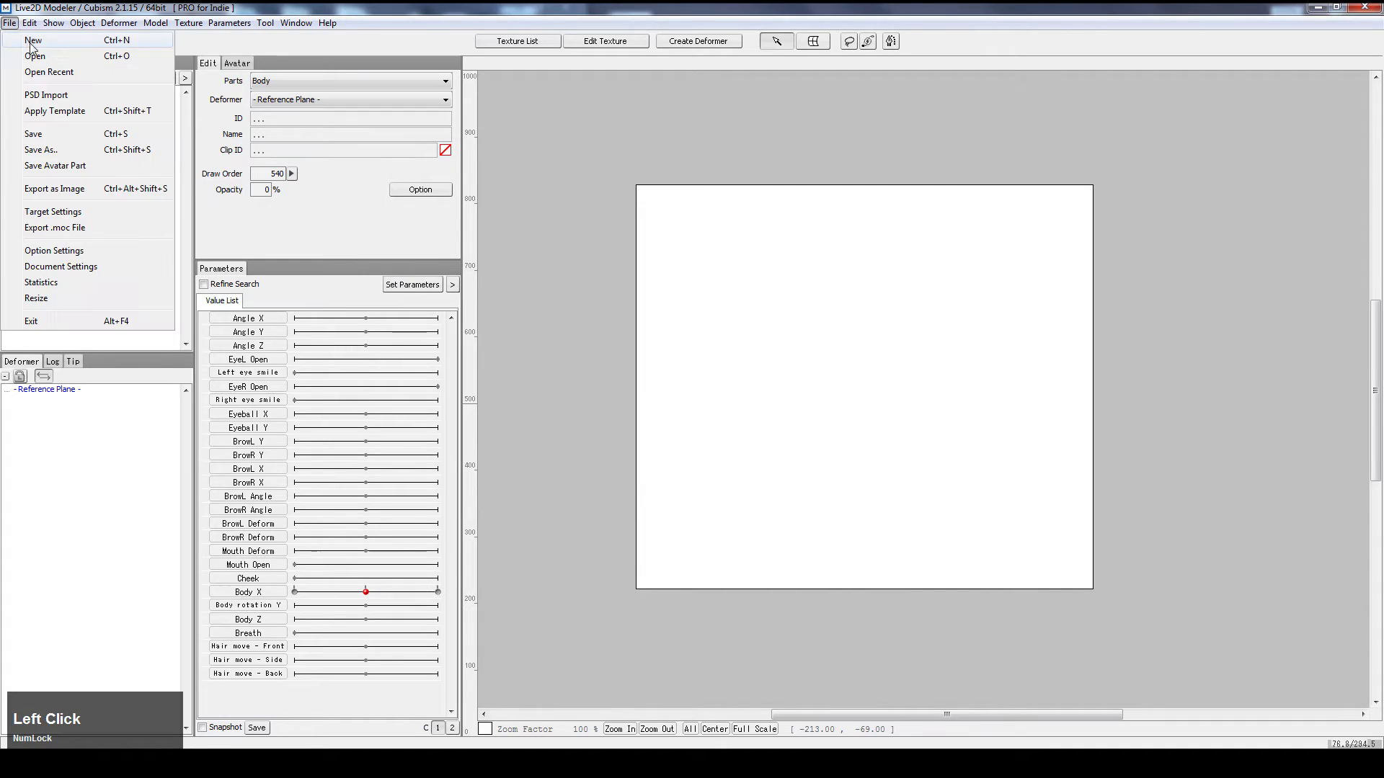
pyautogui.click(21, 34)
pyautogui.click(692, 399)
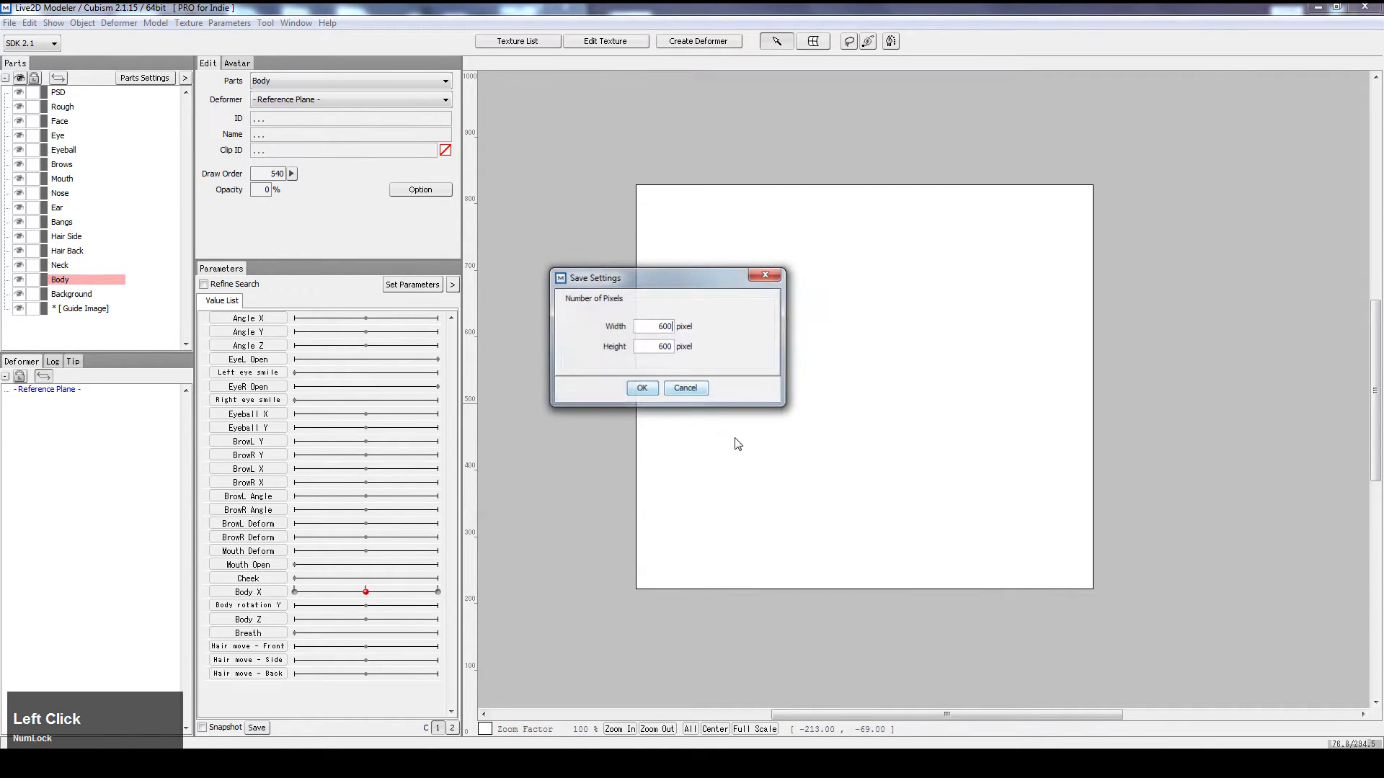
pyautogui.click(642, 388)
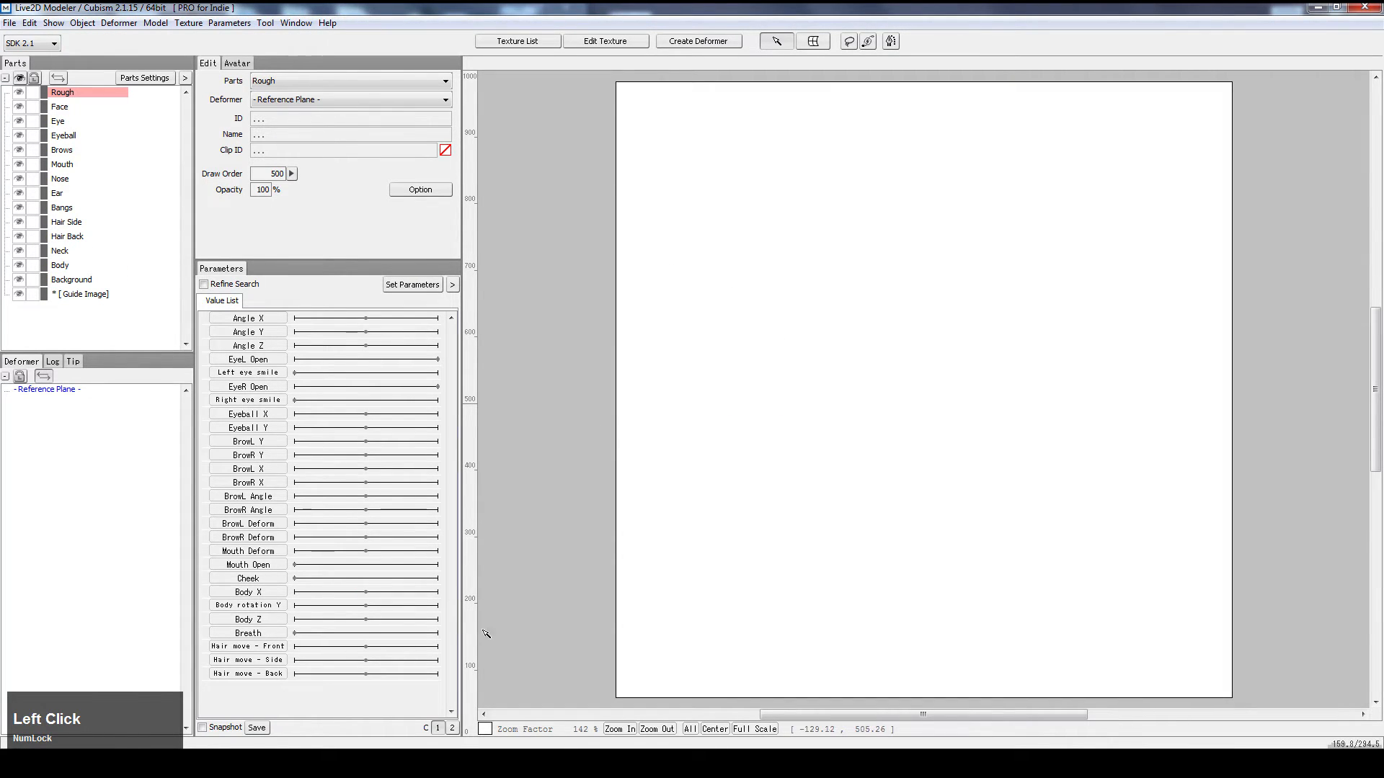
# - Bring slime.psd from the file explorer into the new document to start the PSD import
pyautogui.click(458, 763)
pyautogui.click(637, 676)
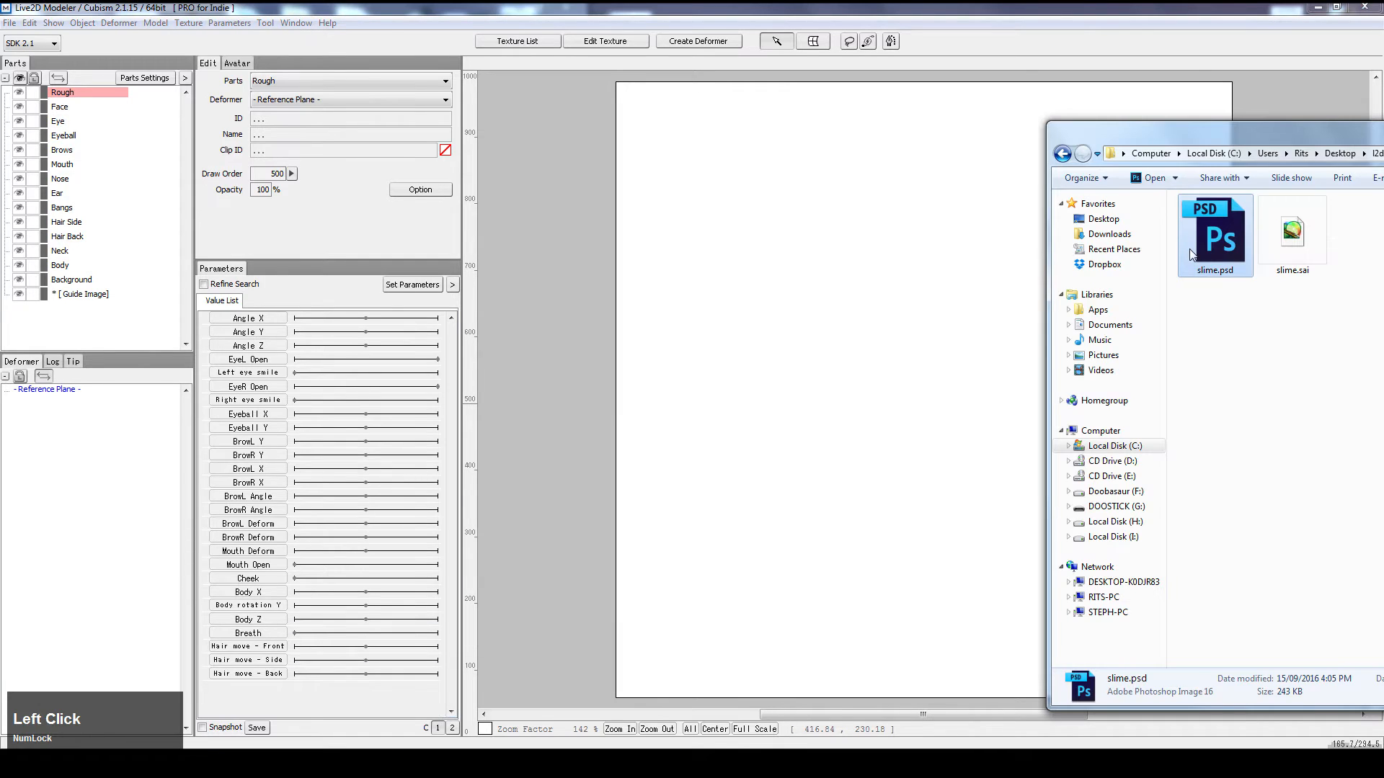
pyautogui.moveTo(1215, 234); pyautogui.dragTo(793, 403)
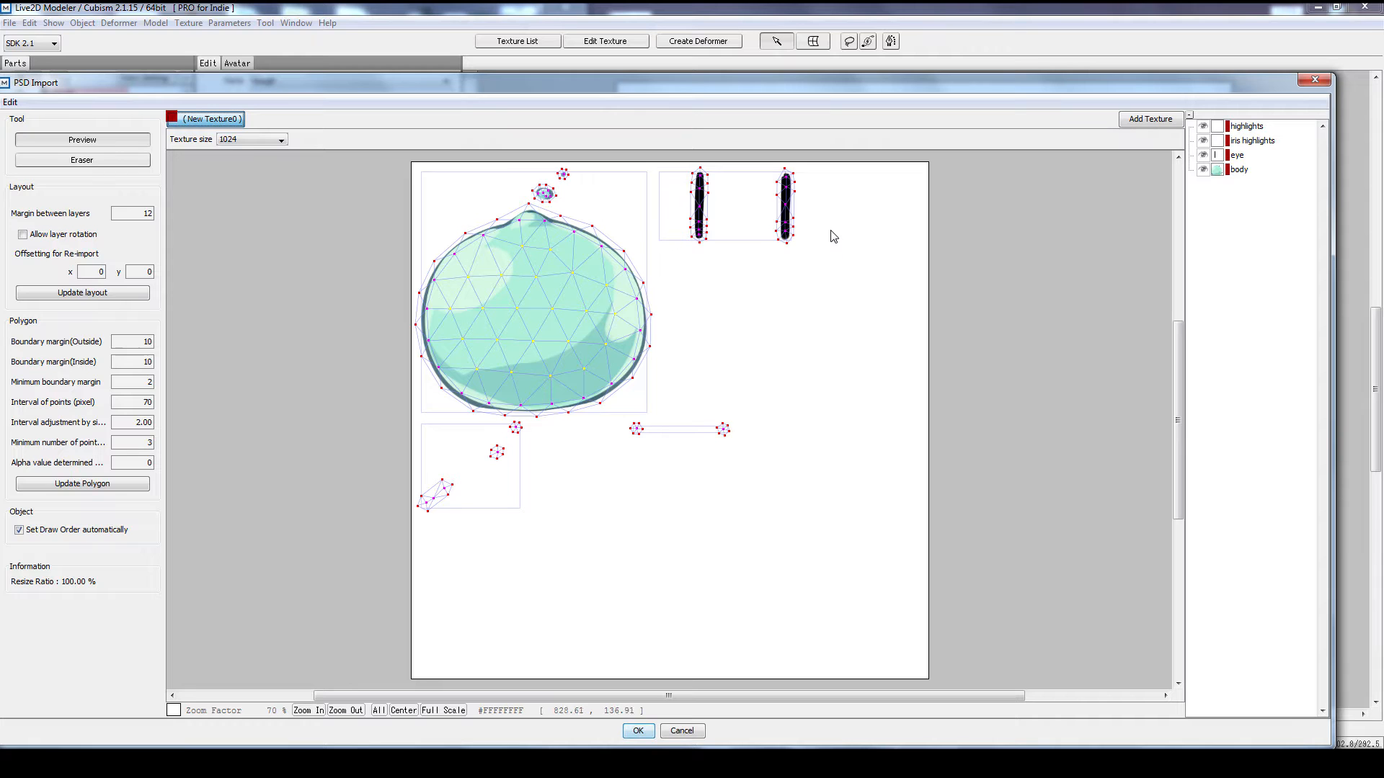
# - Check the white highlights against grey #5E5E5E and black #000000 preview backgrounds, and return the background to white #FFFFFF
pyautogui.click(543, 480)
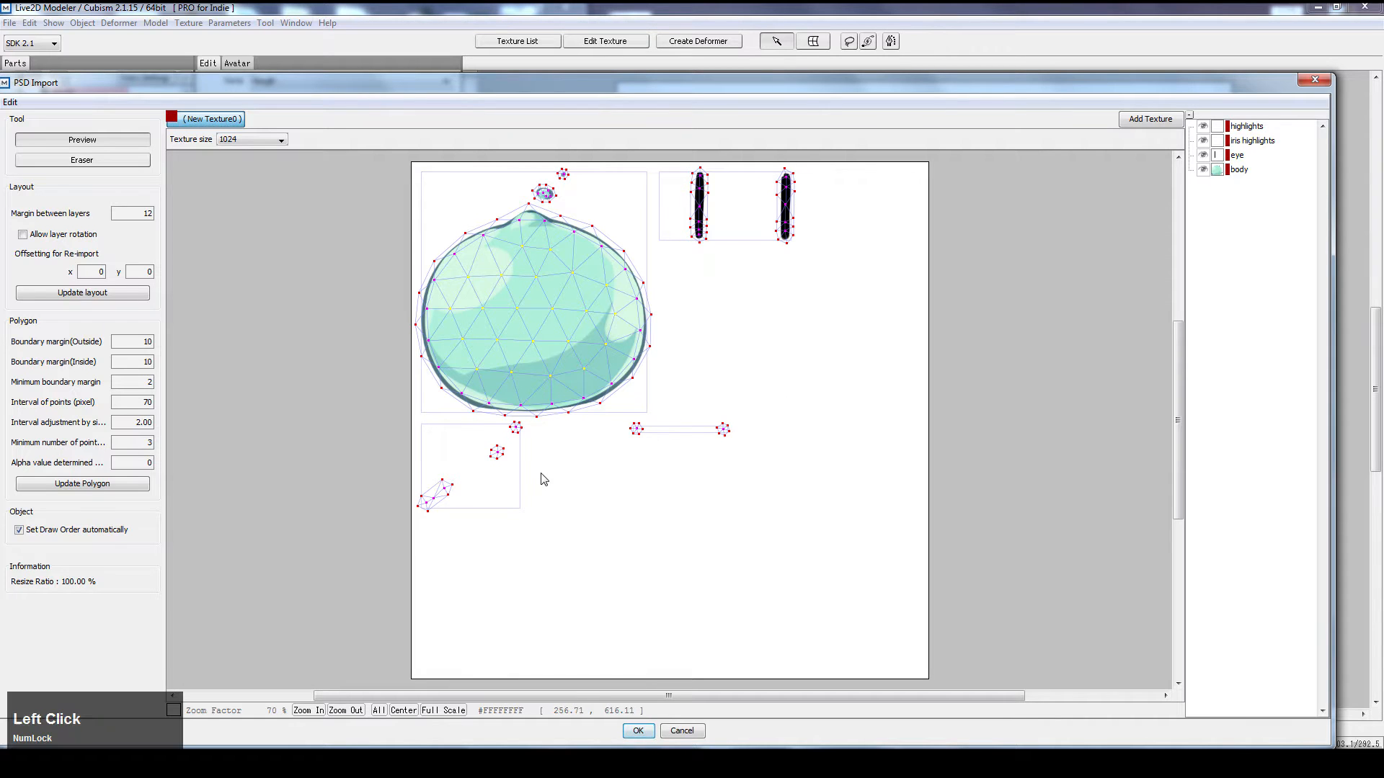
pyautogui.scroll(5, 507, 472)
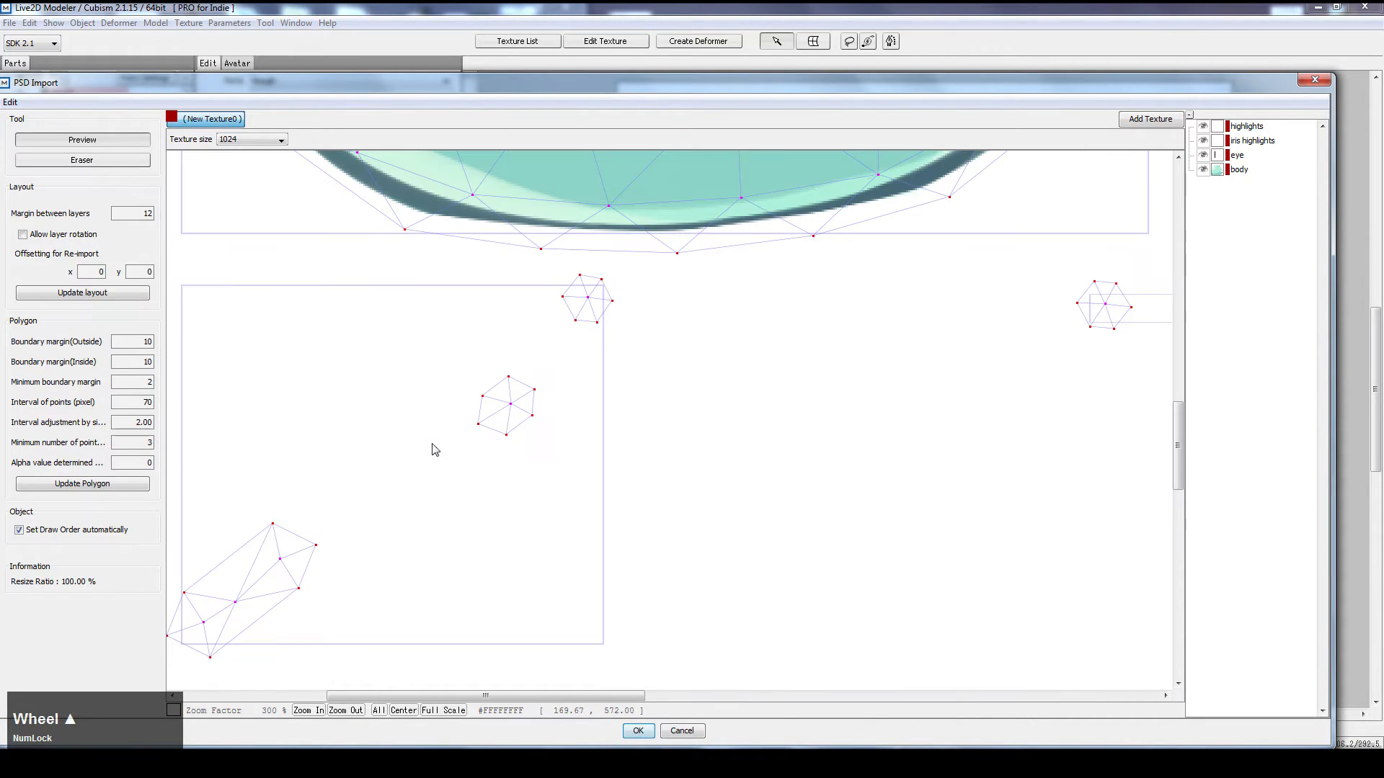
pyautogui.scroll(-2, 376, 479)
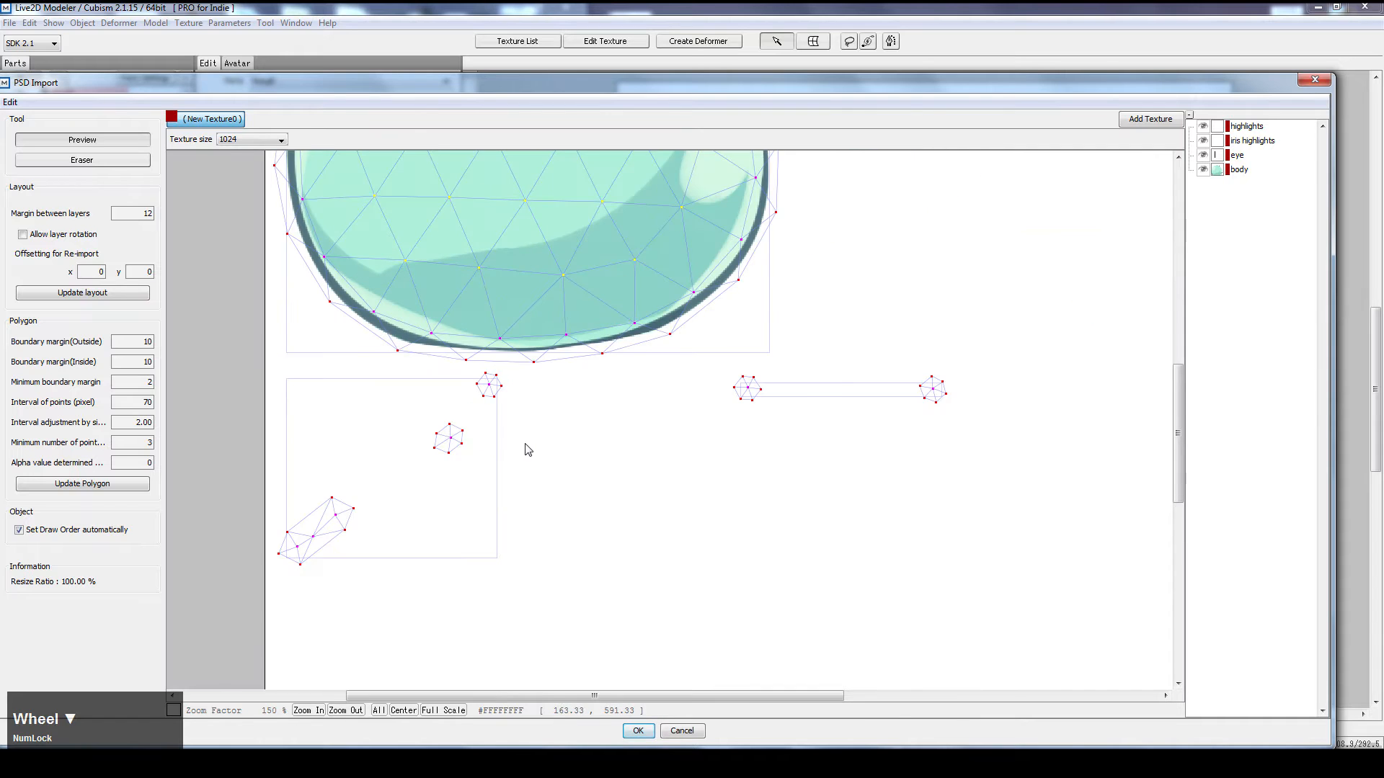
pyautogui.scroll(1, 504, 432)
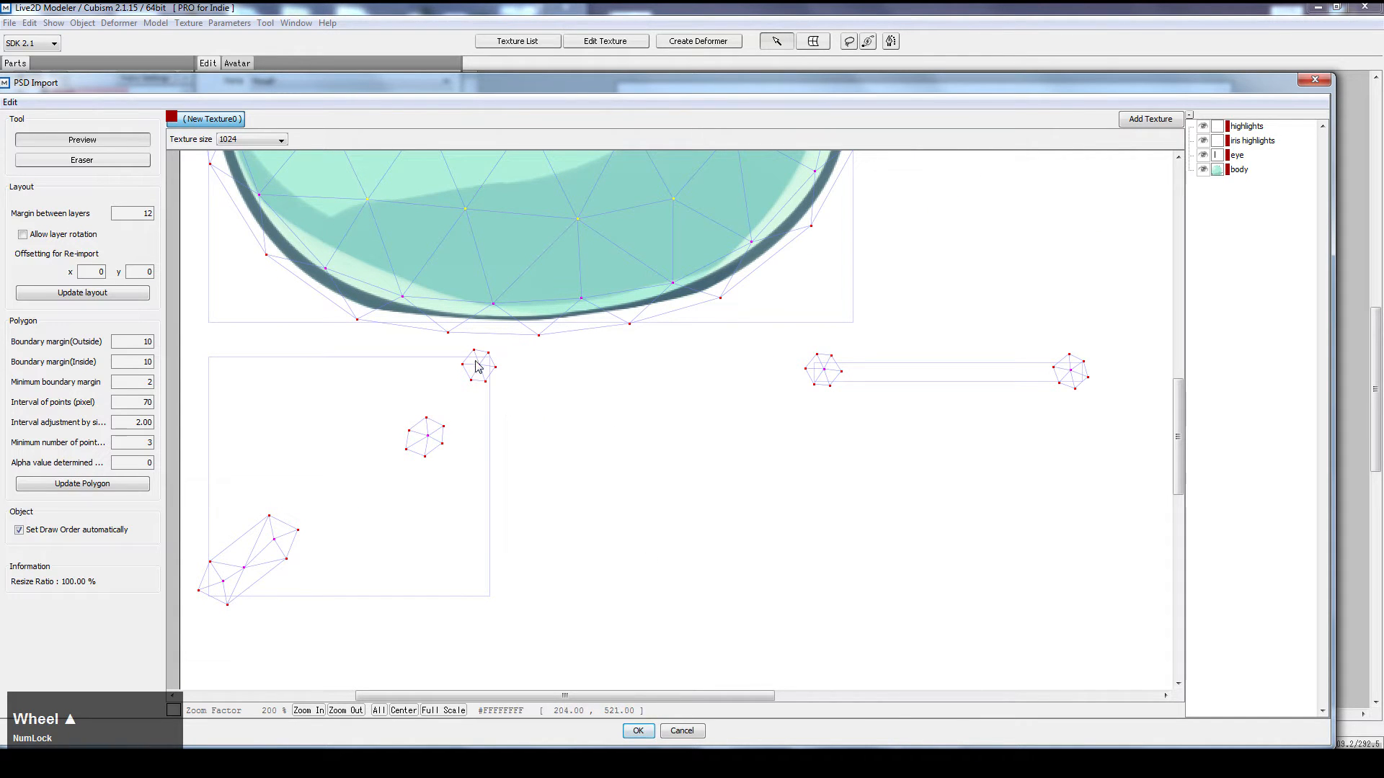
pyautogui.scroll(-1, 529, 530)
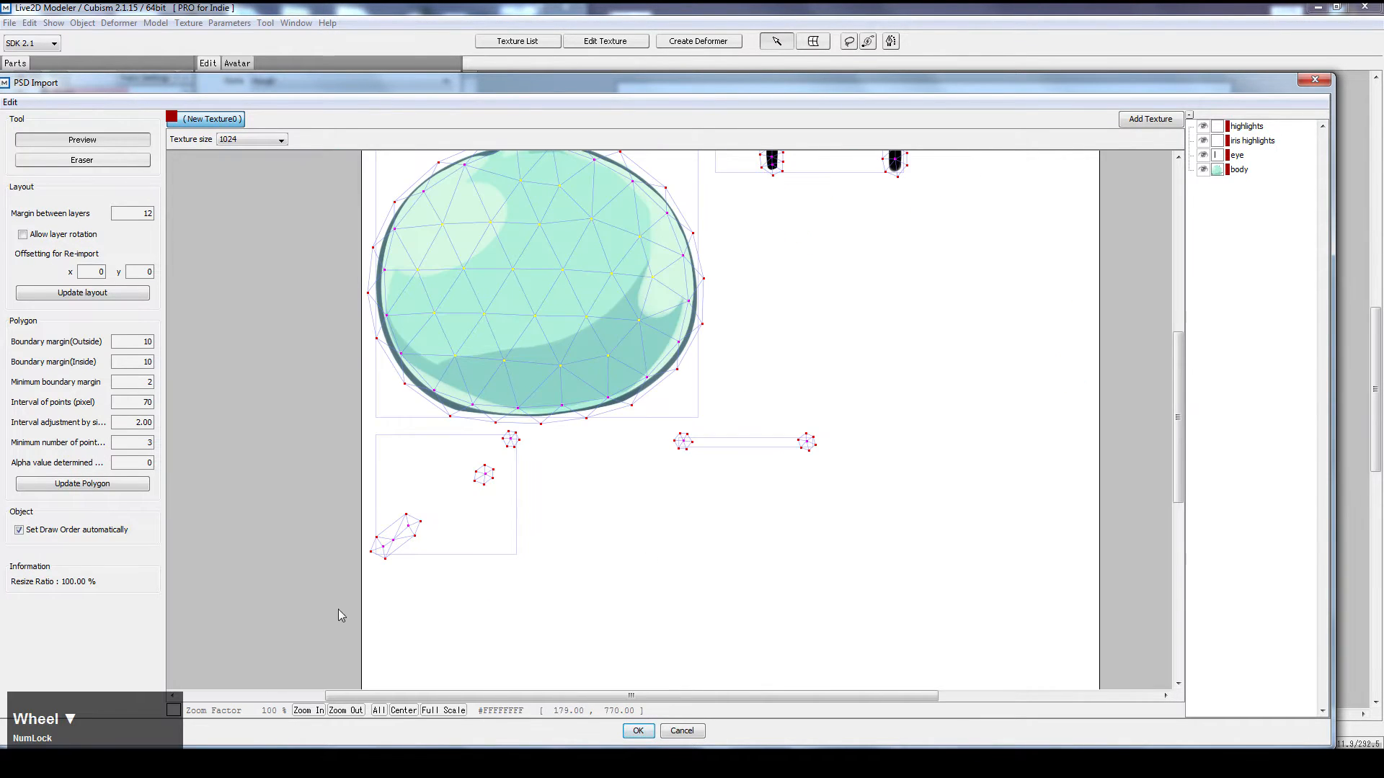
pyautogui.click(174, 711)
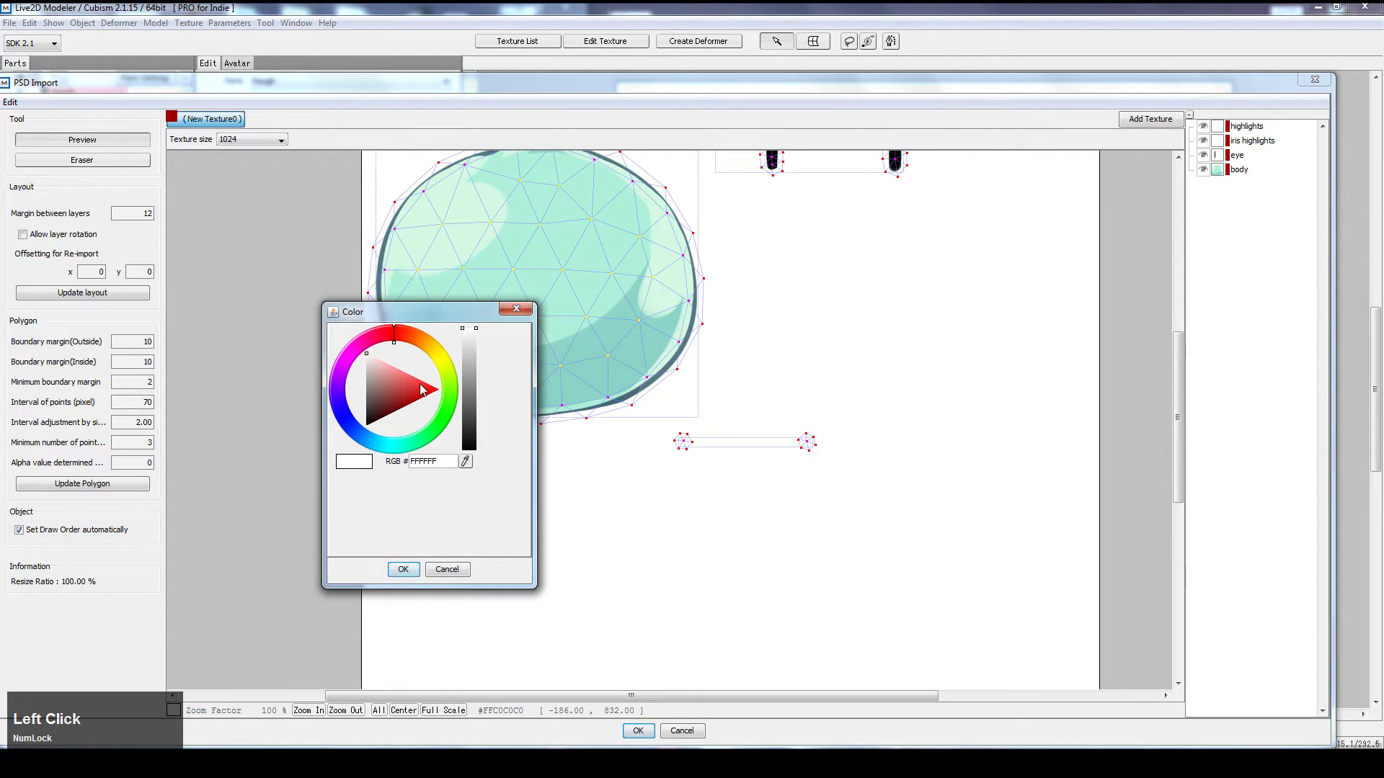
pyautogui.click(425, 343)
pyautogui.click(469, 368)
pyautogui.moveTo(388, 360); pyautogui.dragTo(354, 400)
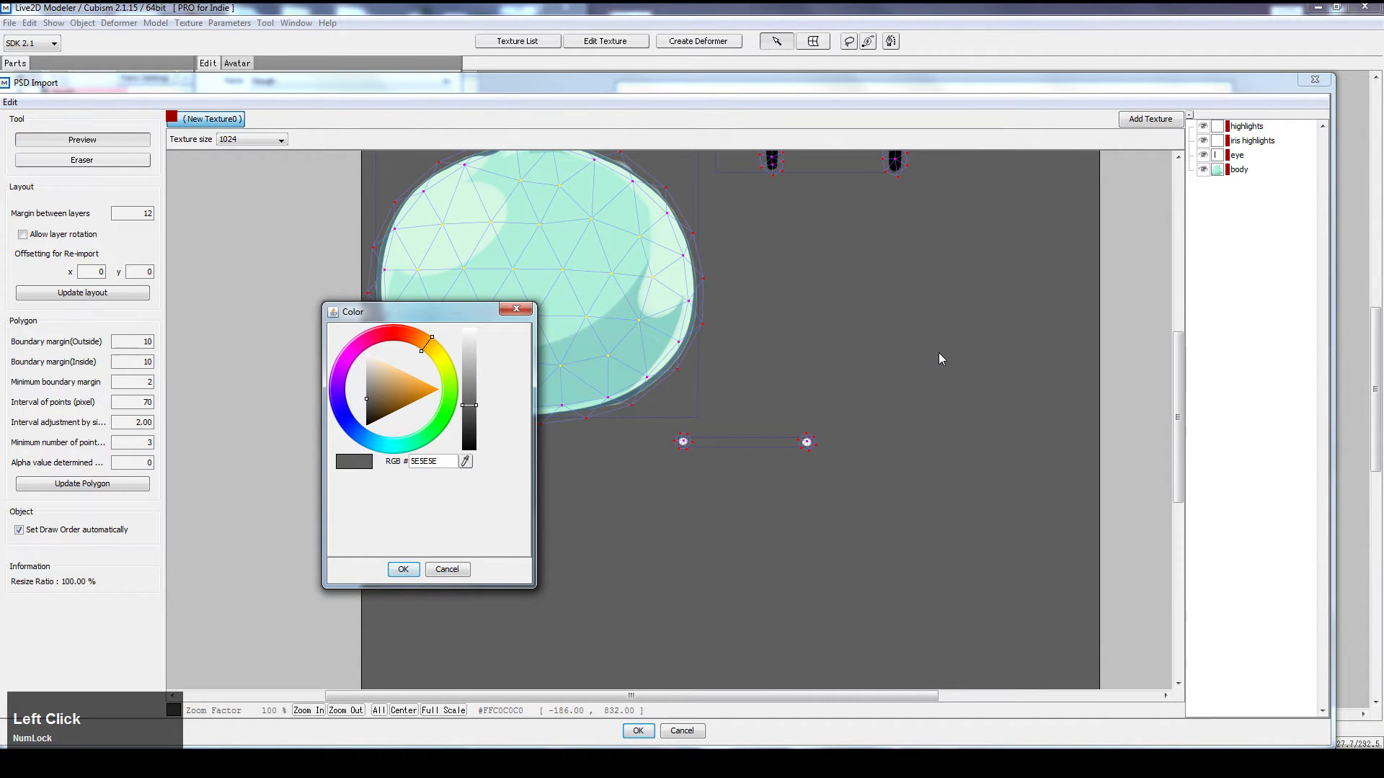
pyautogui.moveTo(394, 402); pyautogui.dragTo(324, 454)
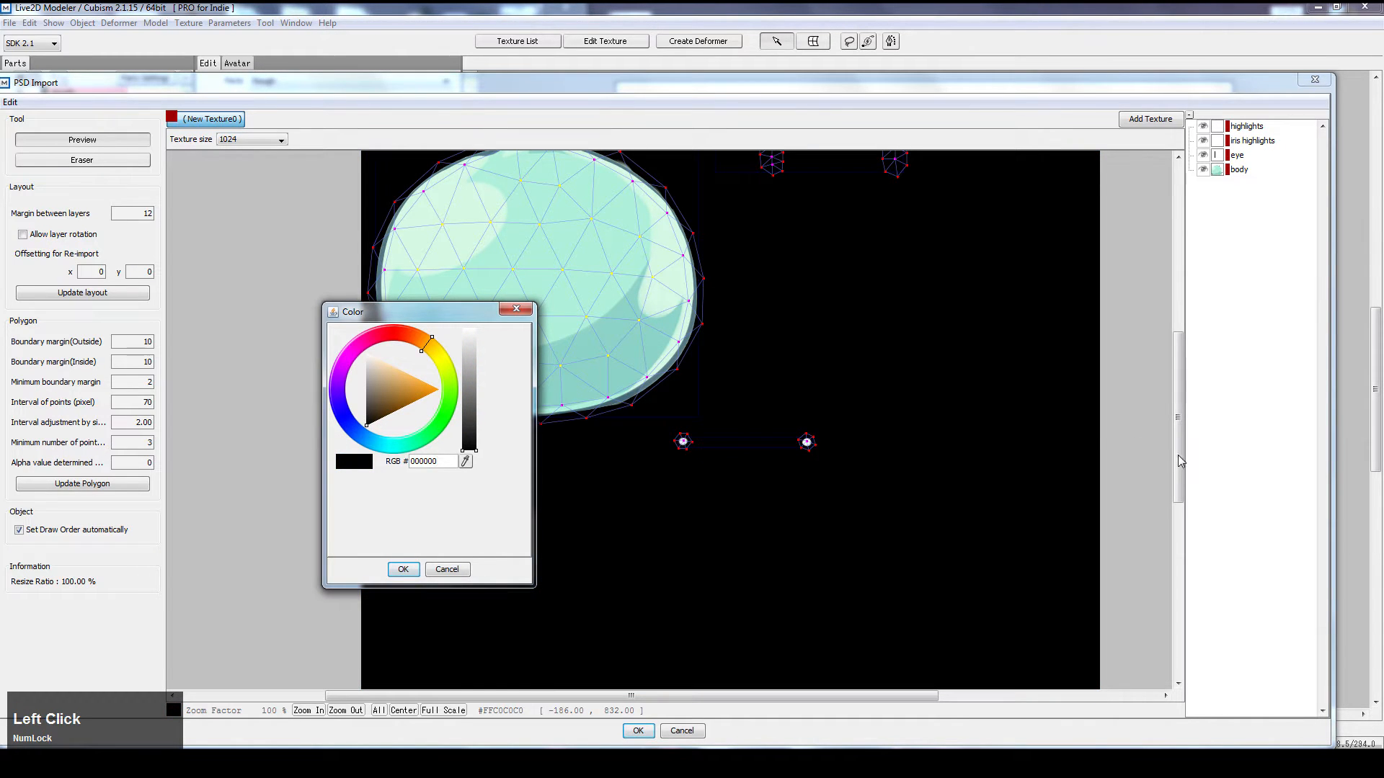
pyautogui.moveTo(379, 382); pyautogui.dragTo(363, 353)
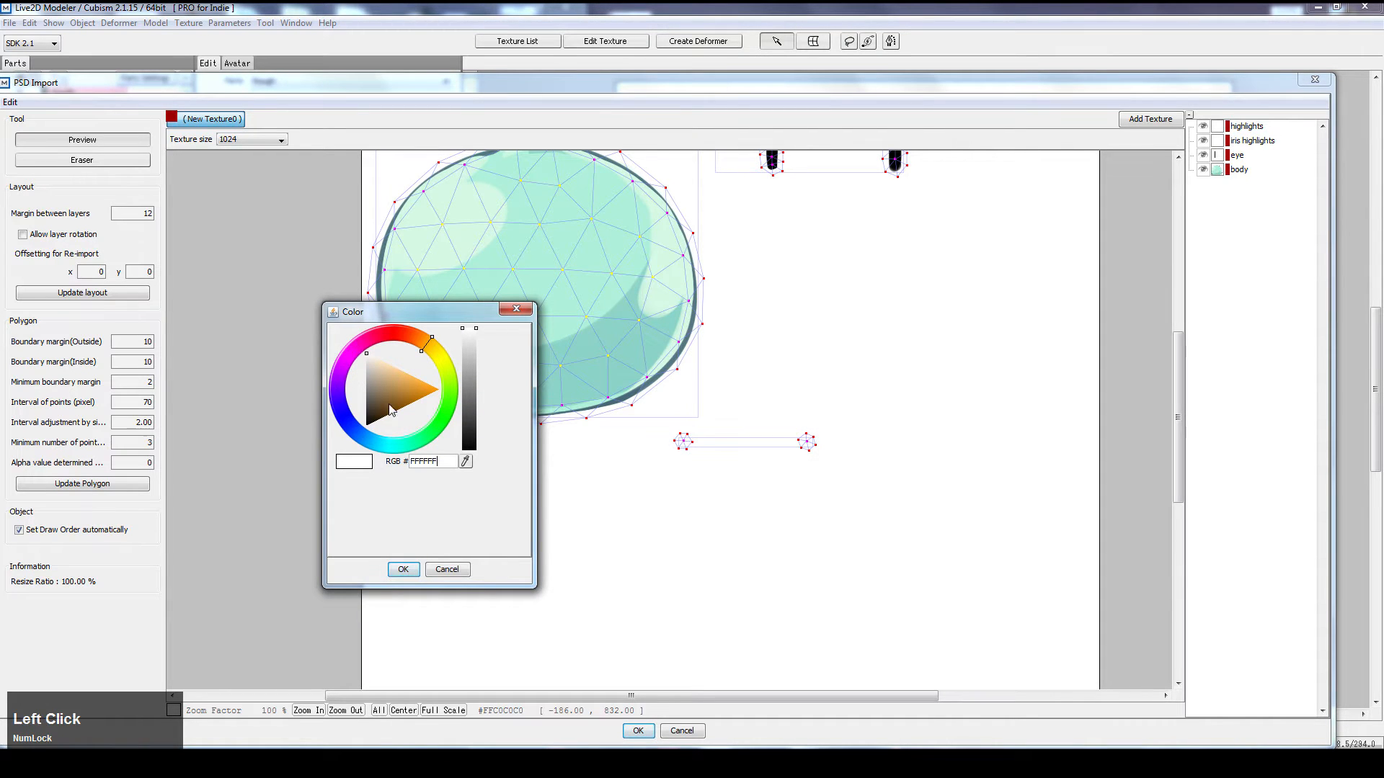
pyautogui.click(403, 571)
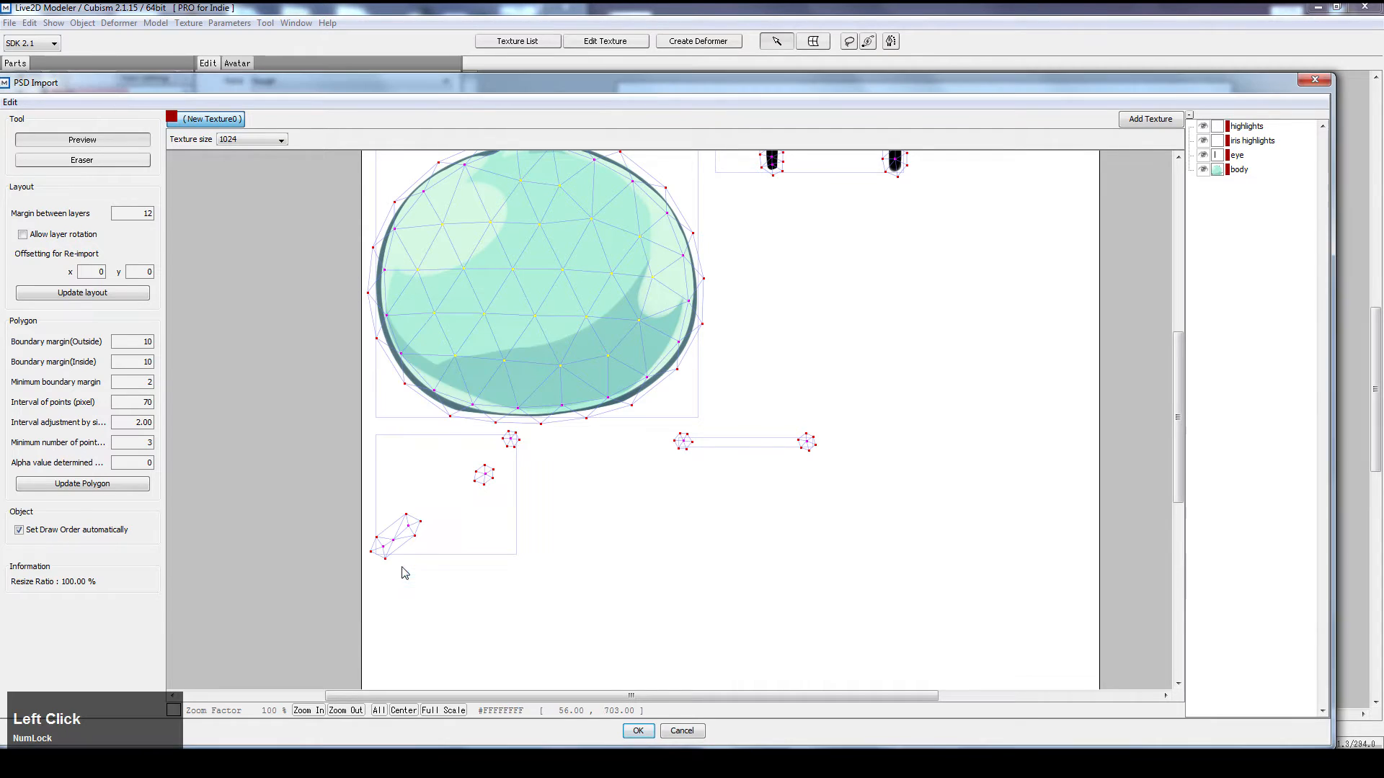
pyautogui.moveTo(1178, 387); pyautogui.dragTo(1185, 339)
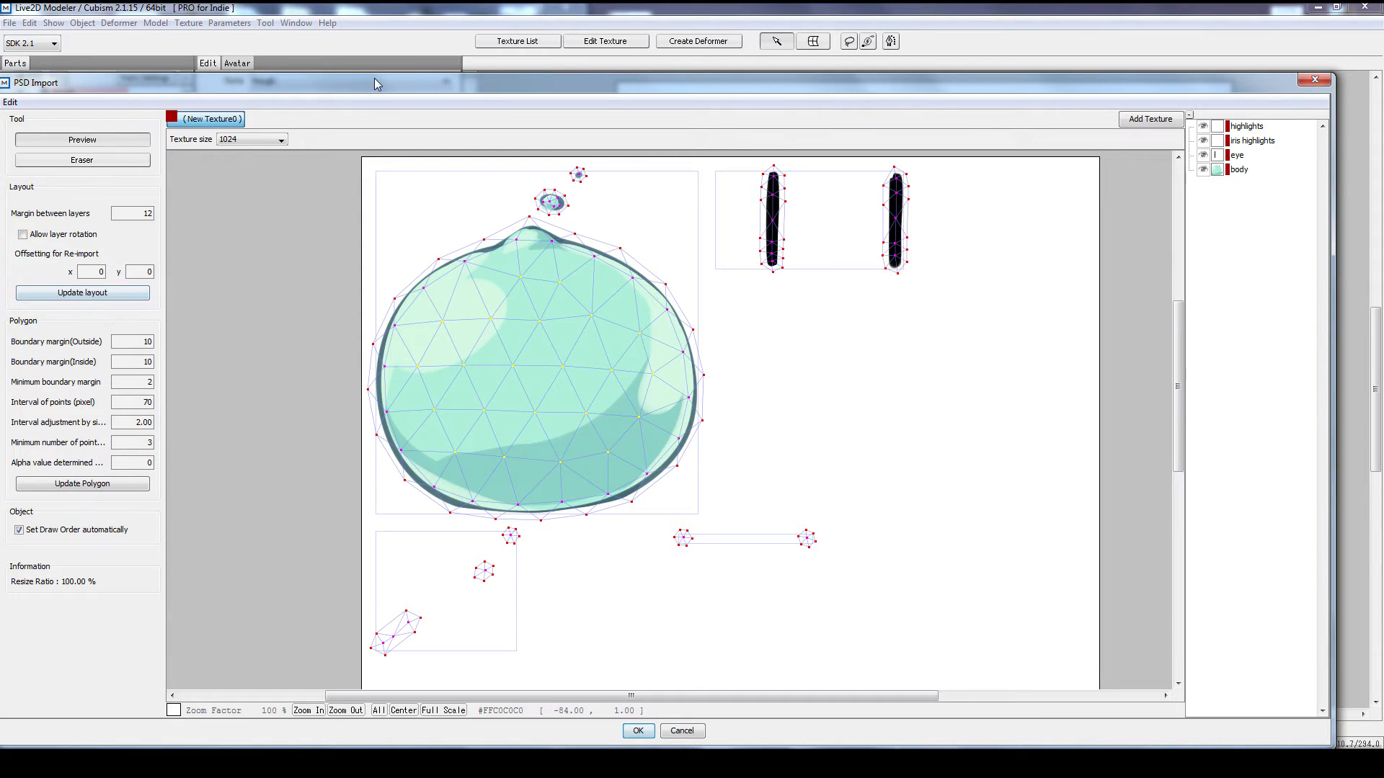
pyautogui.moveTo(376, 82); pyautogui.dragTo(450, 49)
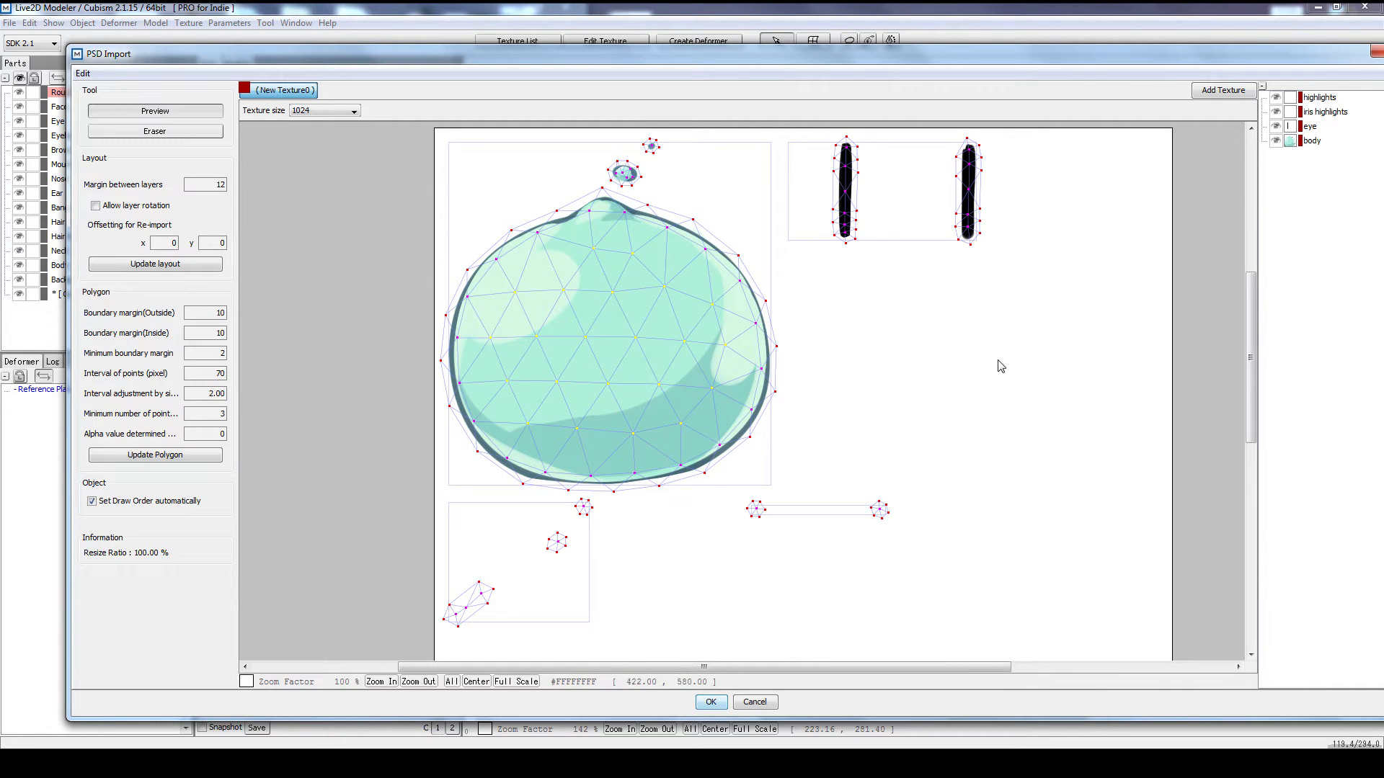
# - Finish the import of slime.psd and pick the body, droplet and eye meshes on the canvas to check they are separate
pyautogui.click(706, 703)
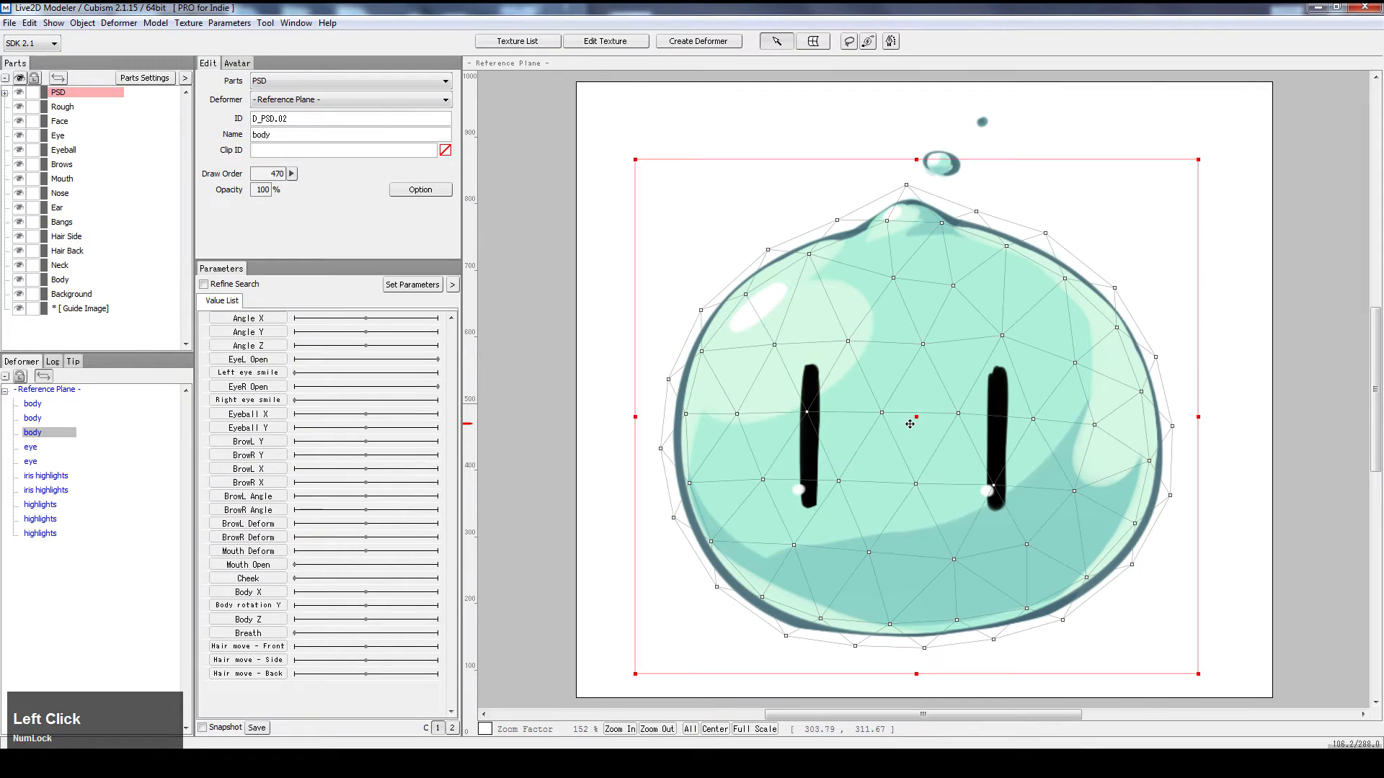
pyautogui.click(804, 416)
pyautogui.click(997, 182)
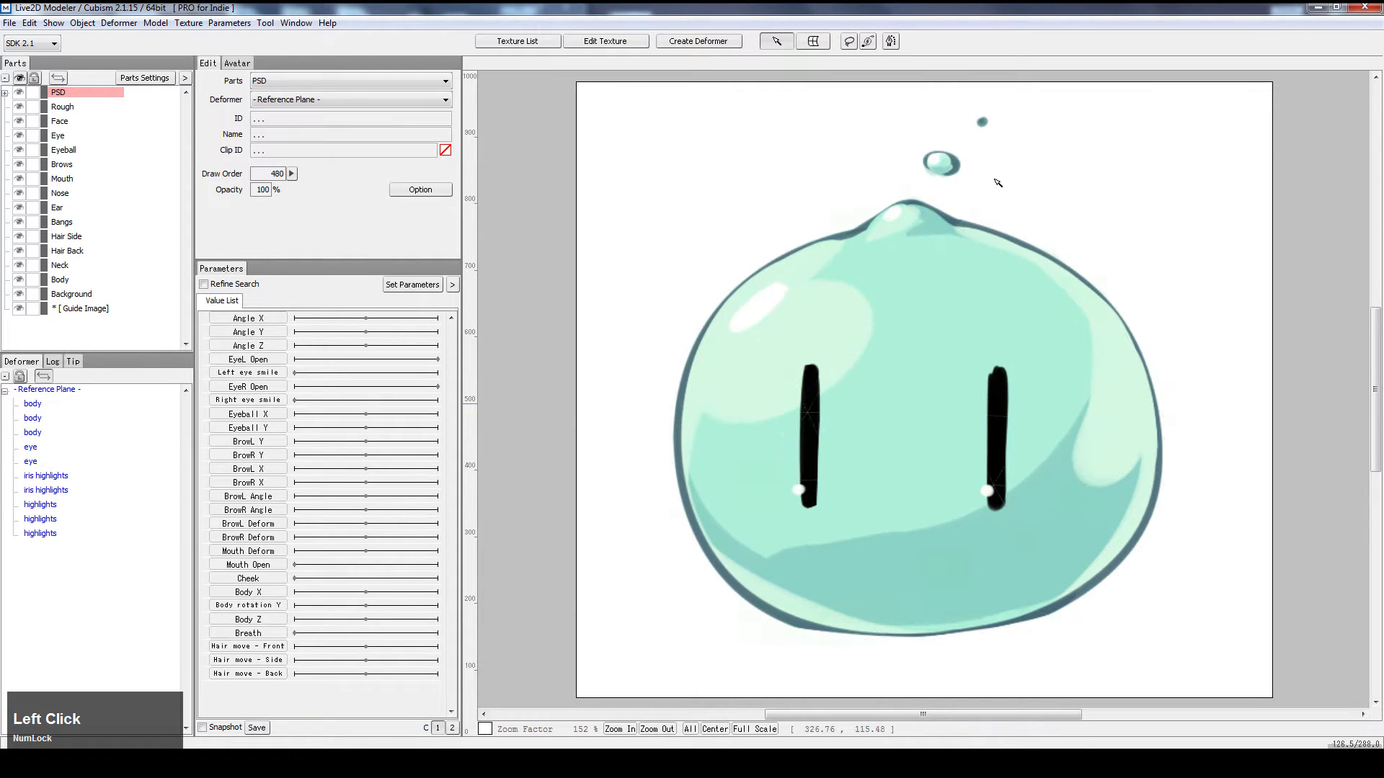
pyautogui.click(944, 166)
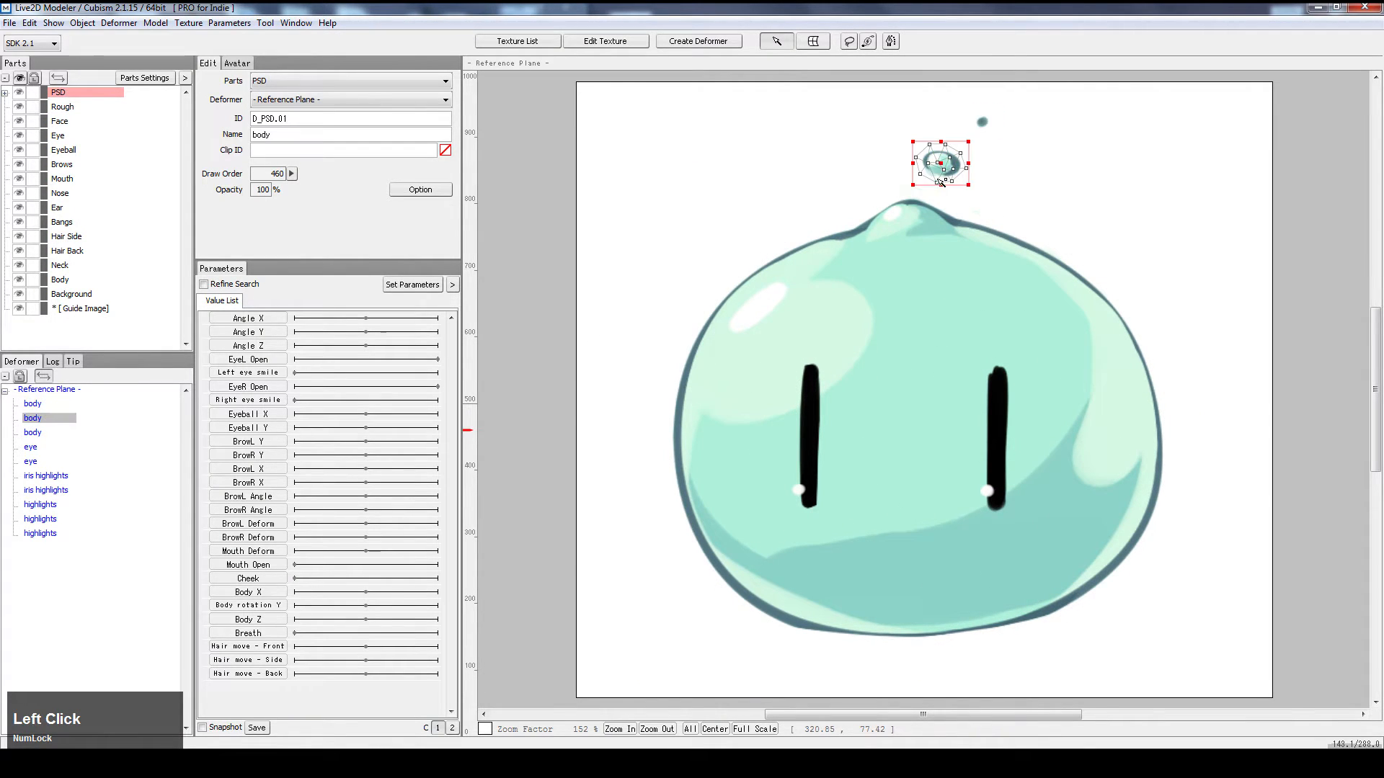
pyautogui.click(998, 433)
pyautogui.click(810, 410)
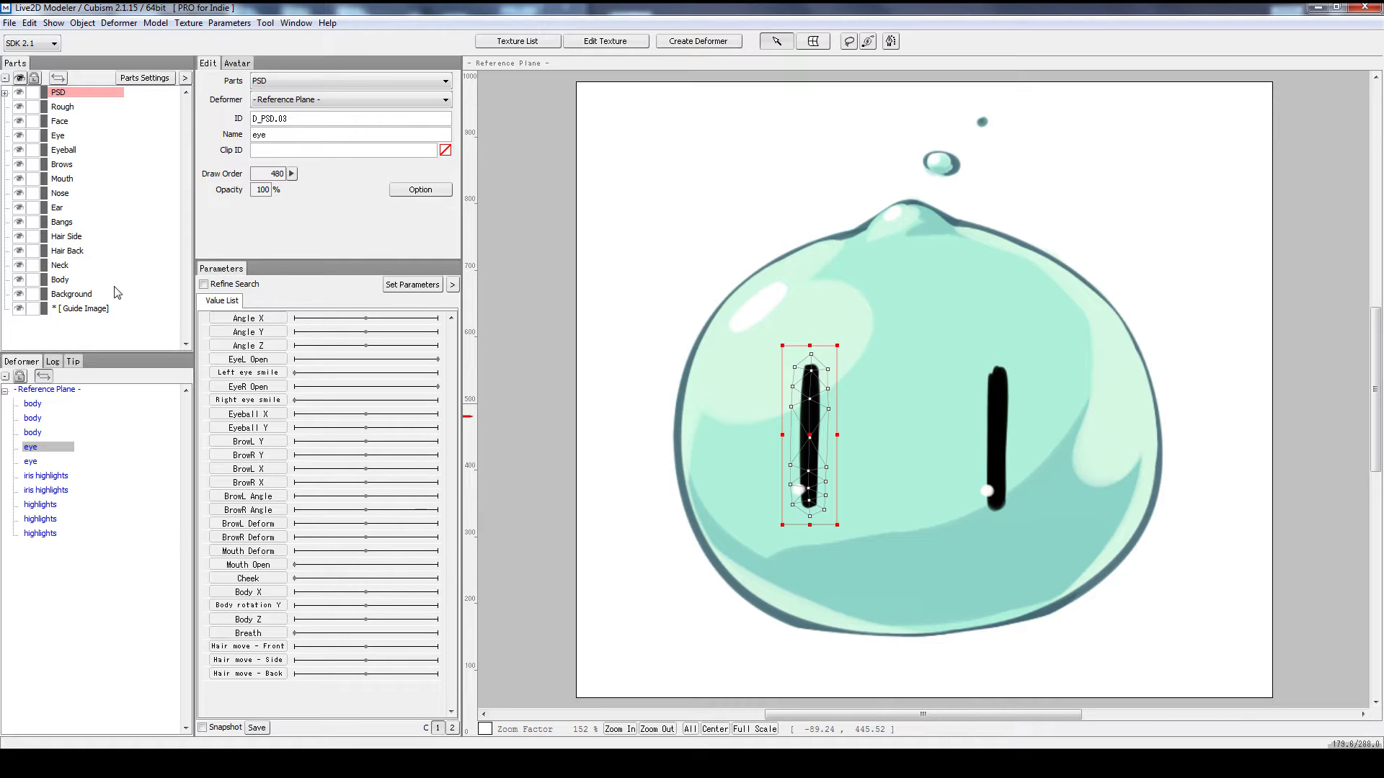
# - Expand the PSD part and examine which artwork its body, iris highlights and highlights objects cover
pyautogui.click(5, 93)
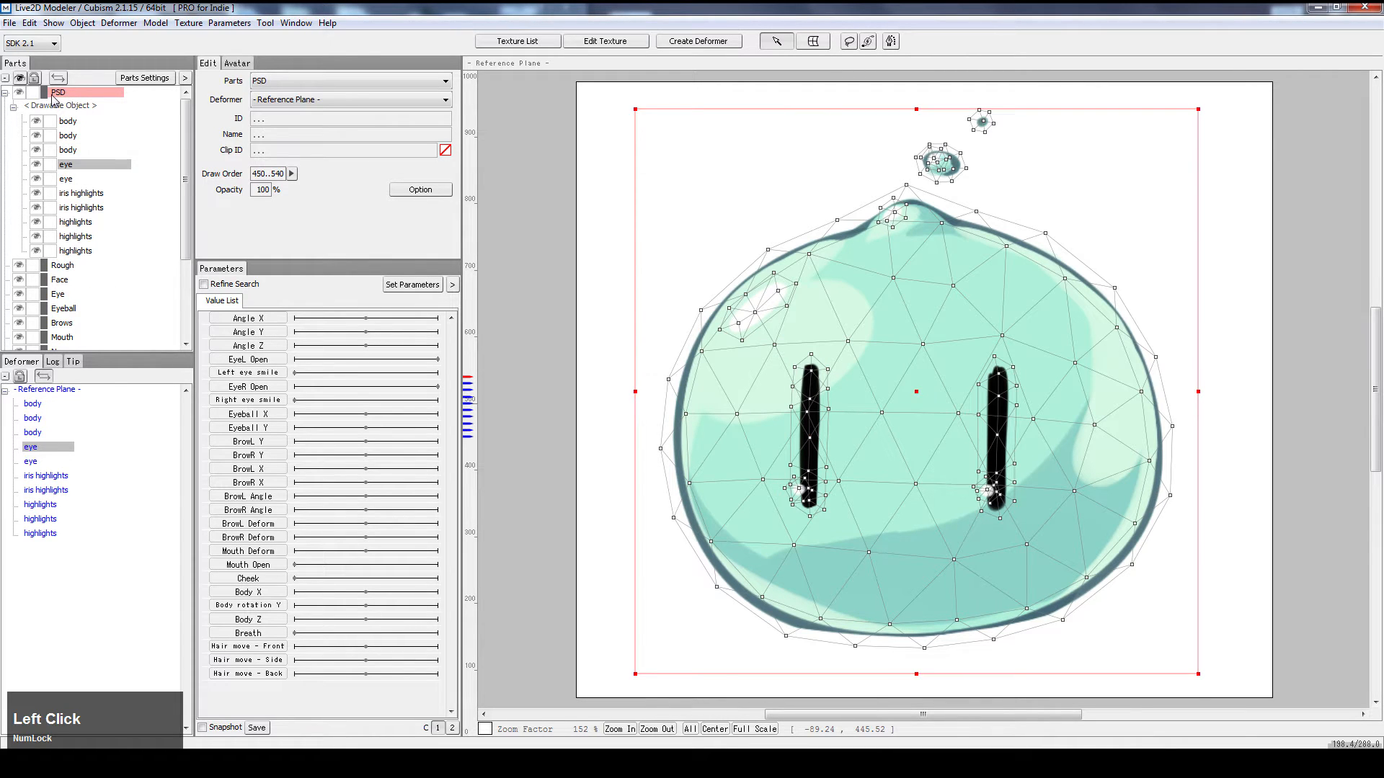
pyautogui.scroll(-1, 80, 160)
pyautogui.click(82, 164)
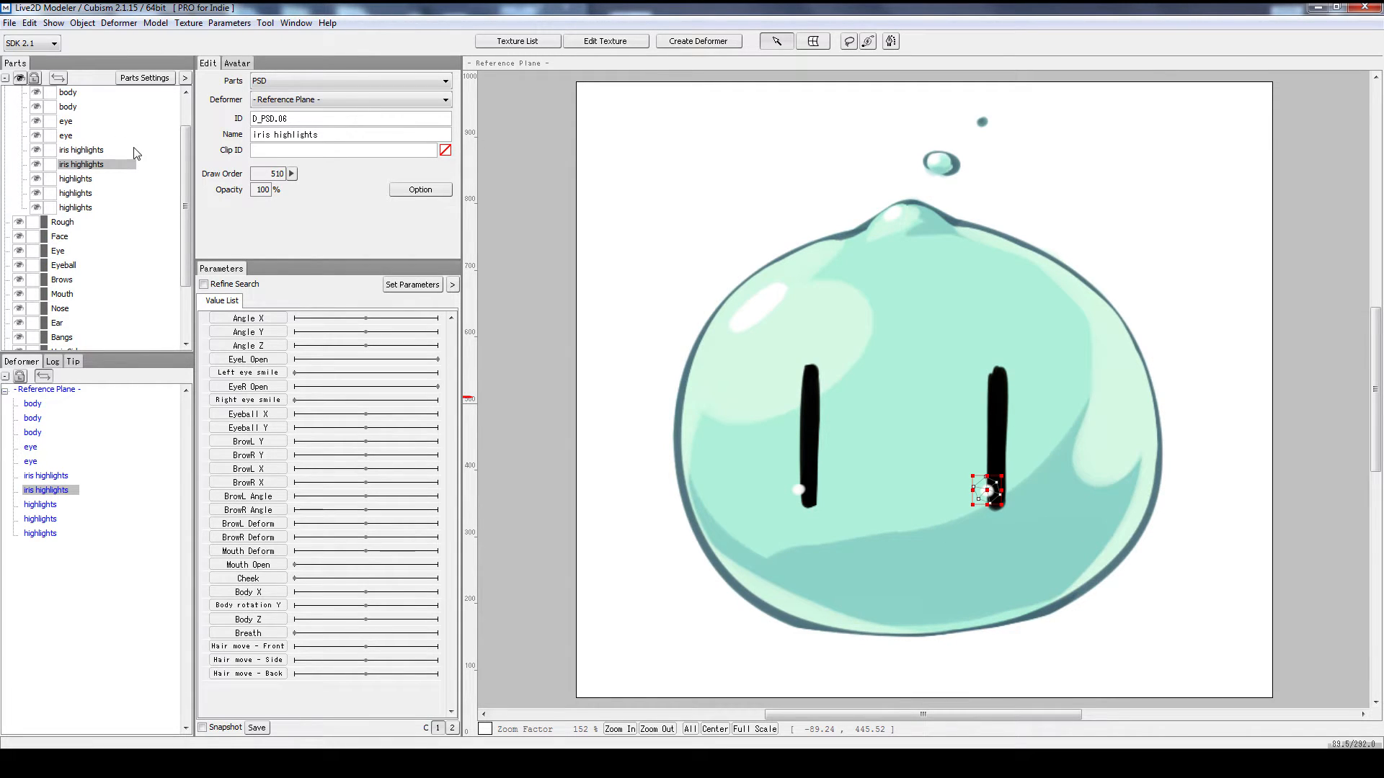
pyautogui.scroll(1, 152, 184)
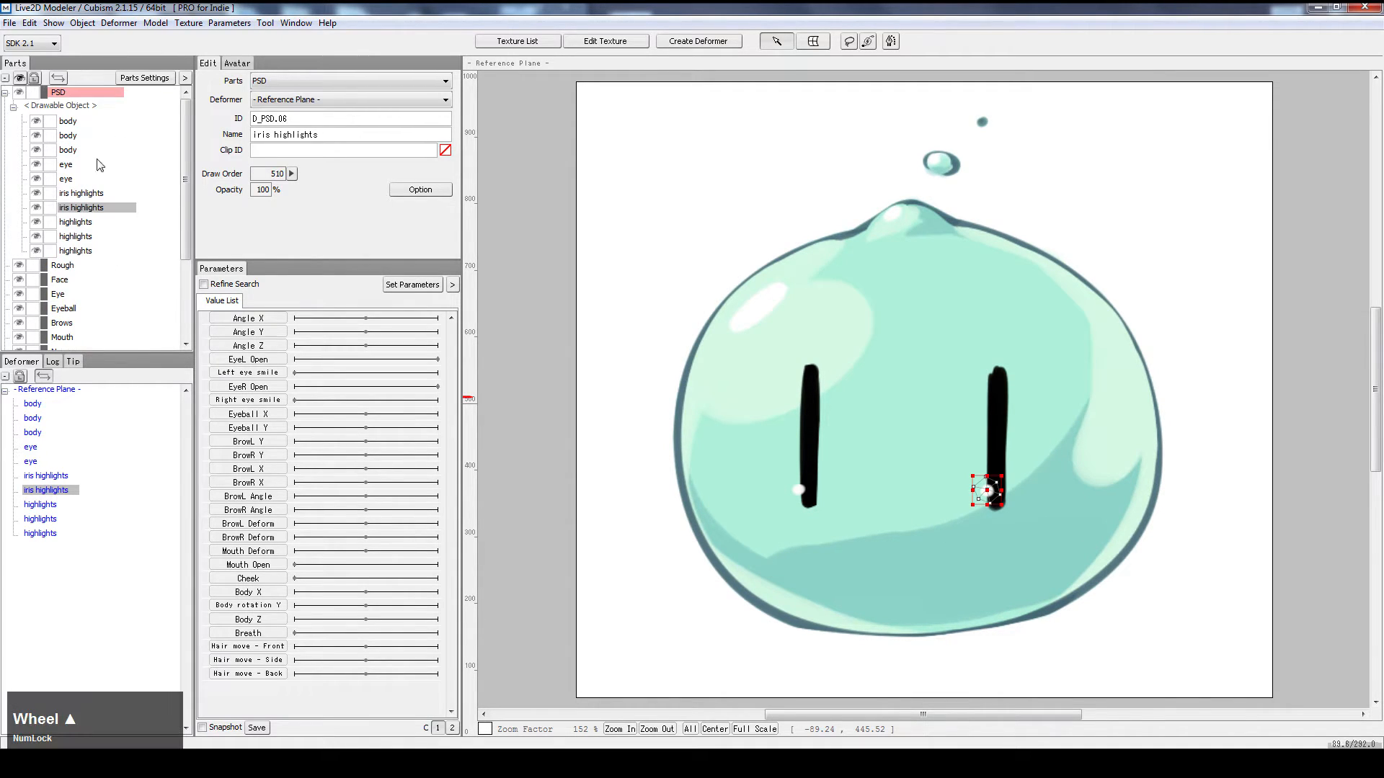
pyautogui.click(109, 223)
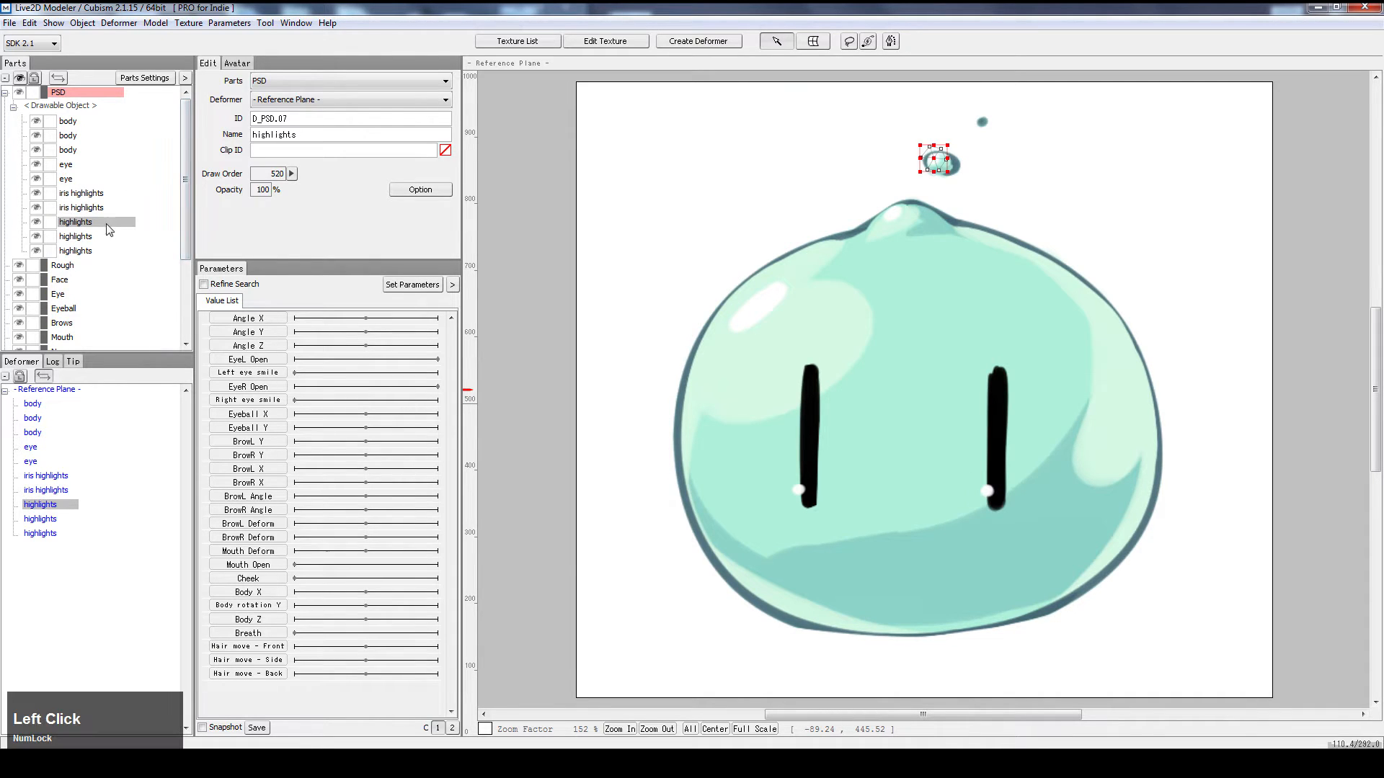
pyautogui.click(82, 123)
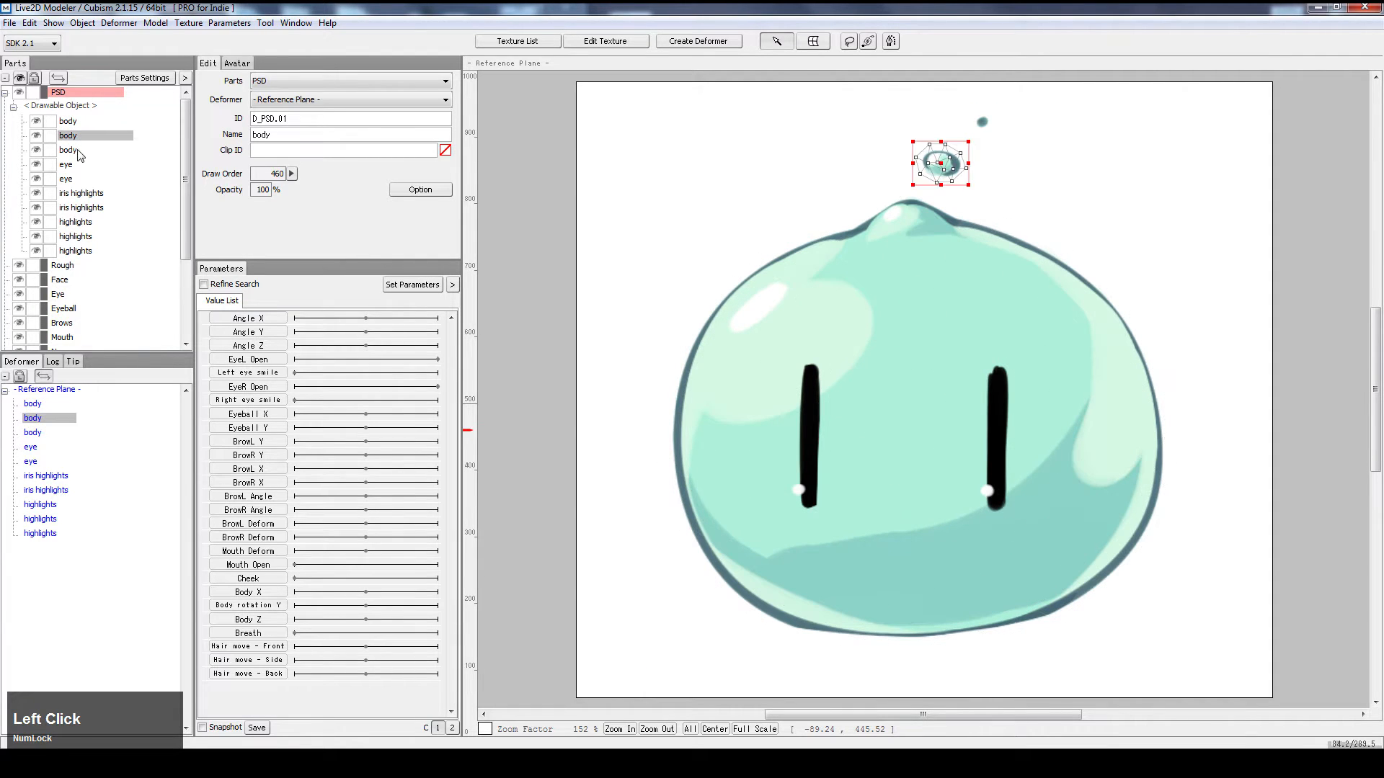
pyautogui.click(76, 137)
# - Try to change the large slime body object's ID to D_PSD.01, and set it back to D_PSD.02
pyautogui.click(81, 152)
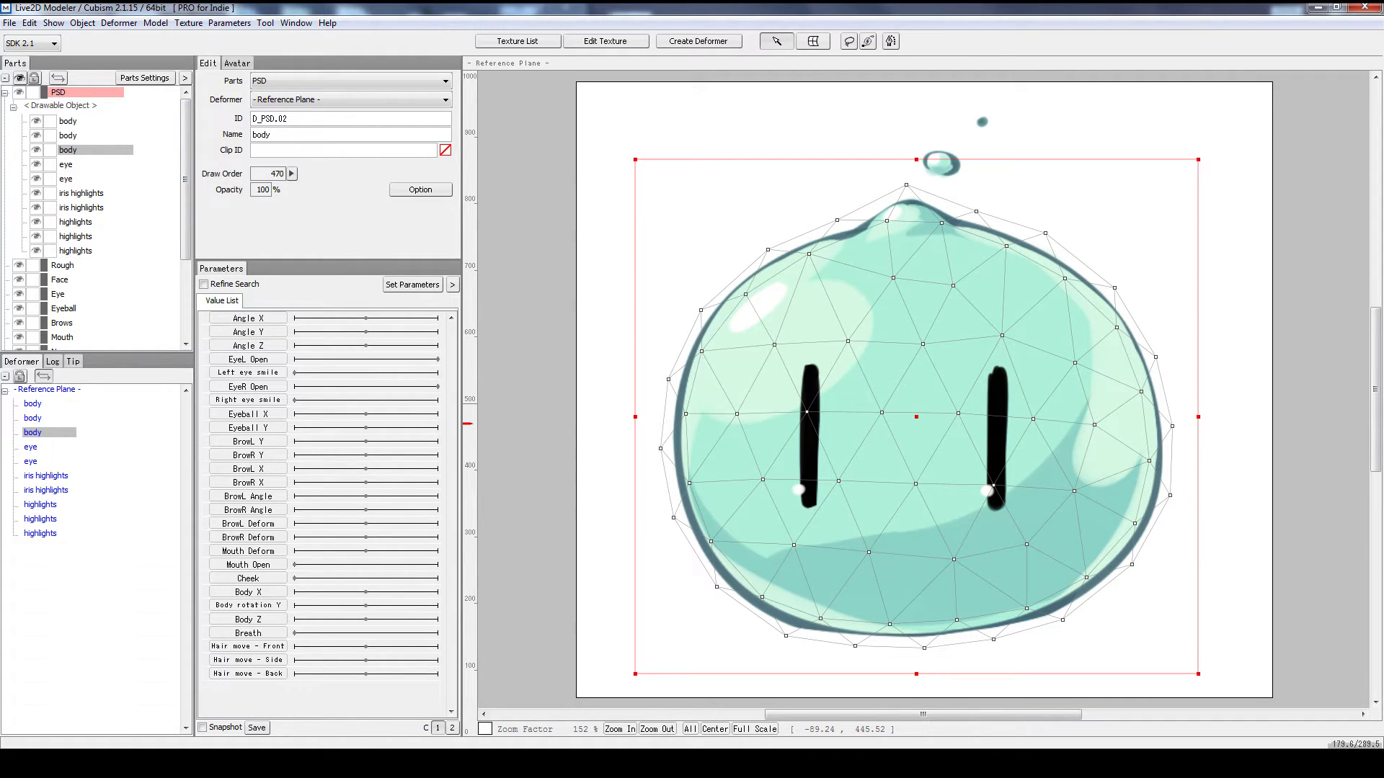
pyautogui.click(286, 118)
pyautogui.write('1')
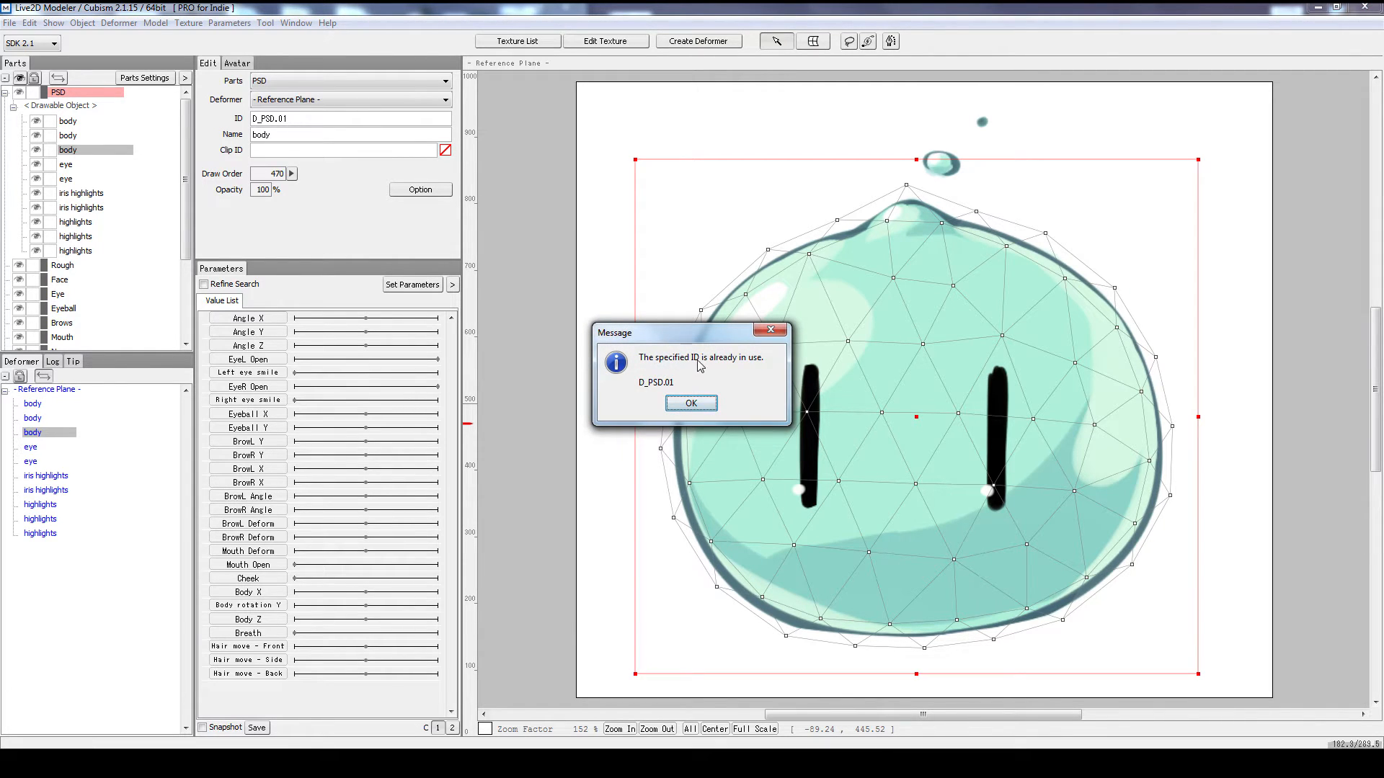
pyautogui.click(673, 407)
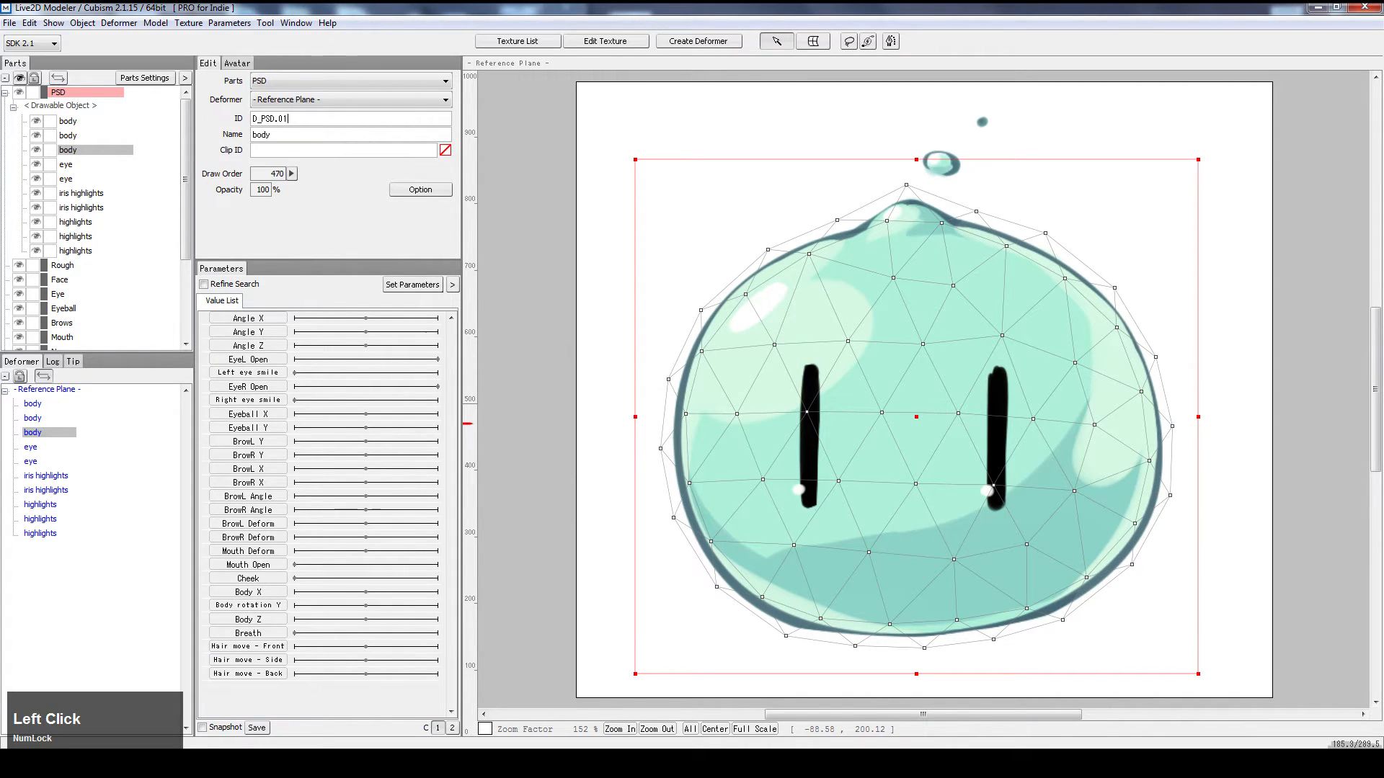
pyautogui.press('BackSpace')
pyautogui.write('2')
pyautogui.press('Return')
# - Rename the body object of the smallest, uppermost droplet as "body 3"
pyautogui.click(258, 135)
pyautogui.doubleClick(261, 135)
pyautogui.click(276, 134)
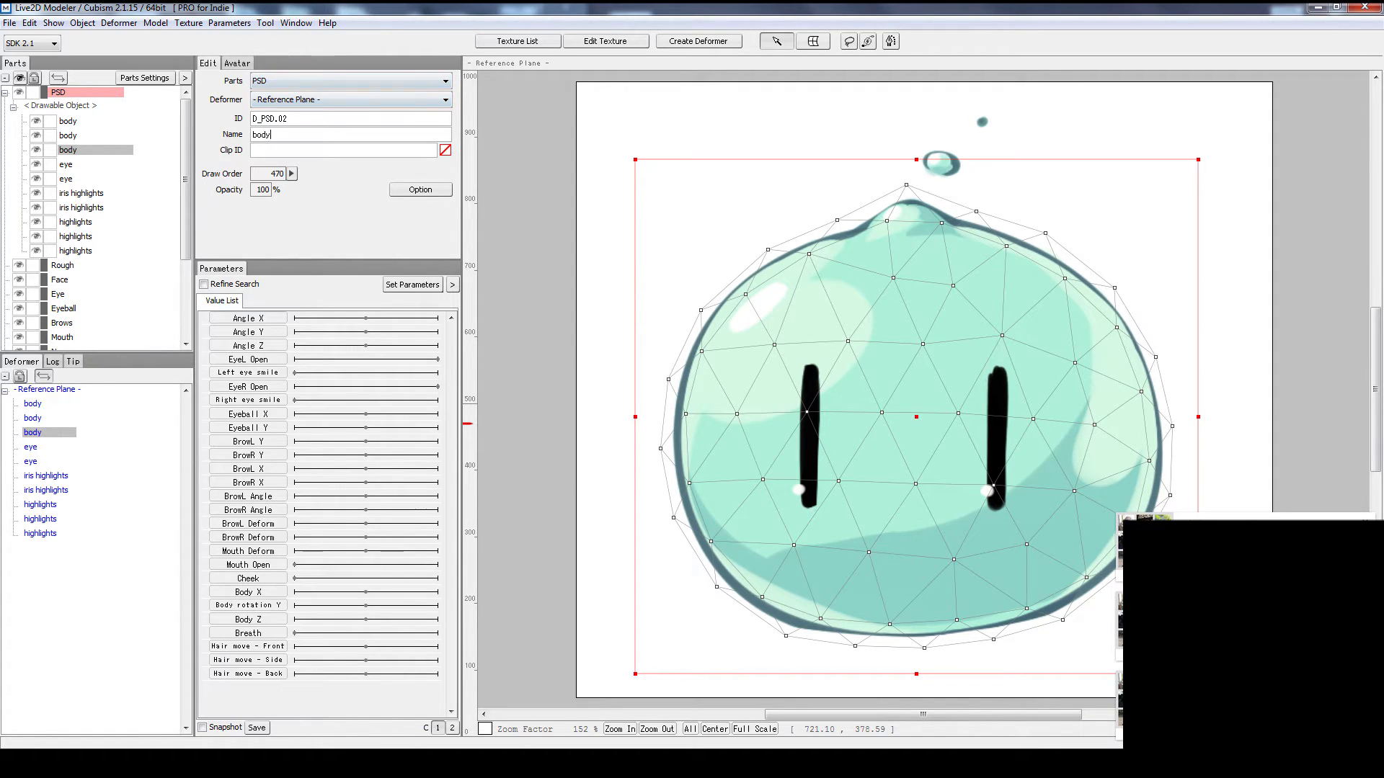
pyautogui.click(1250, 518)
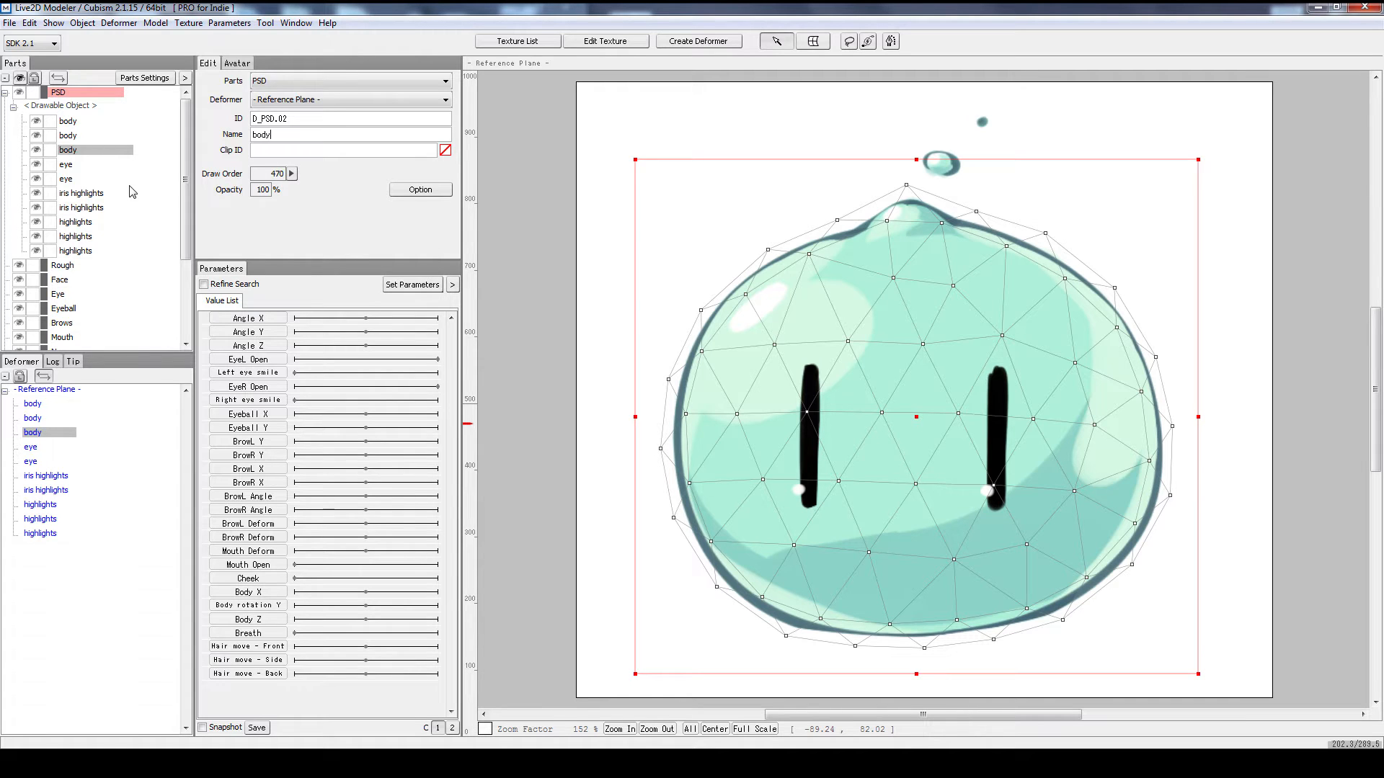
pyautogui.click(81, 135)
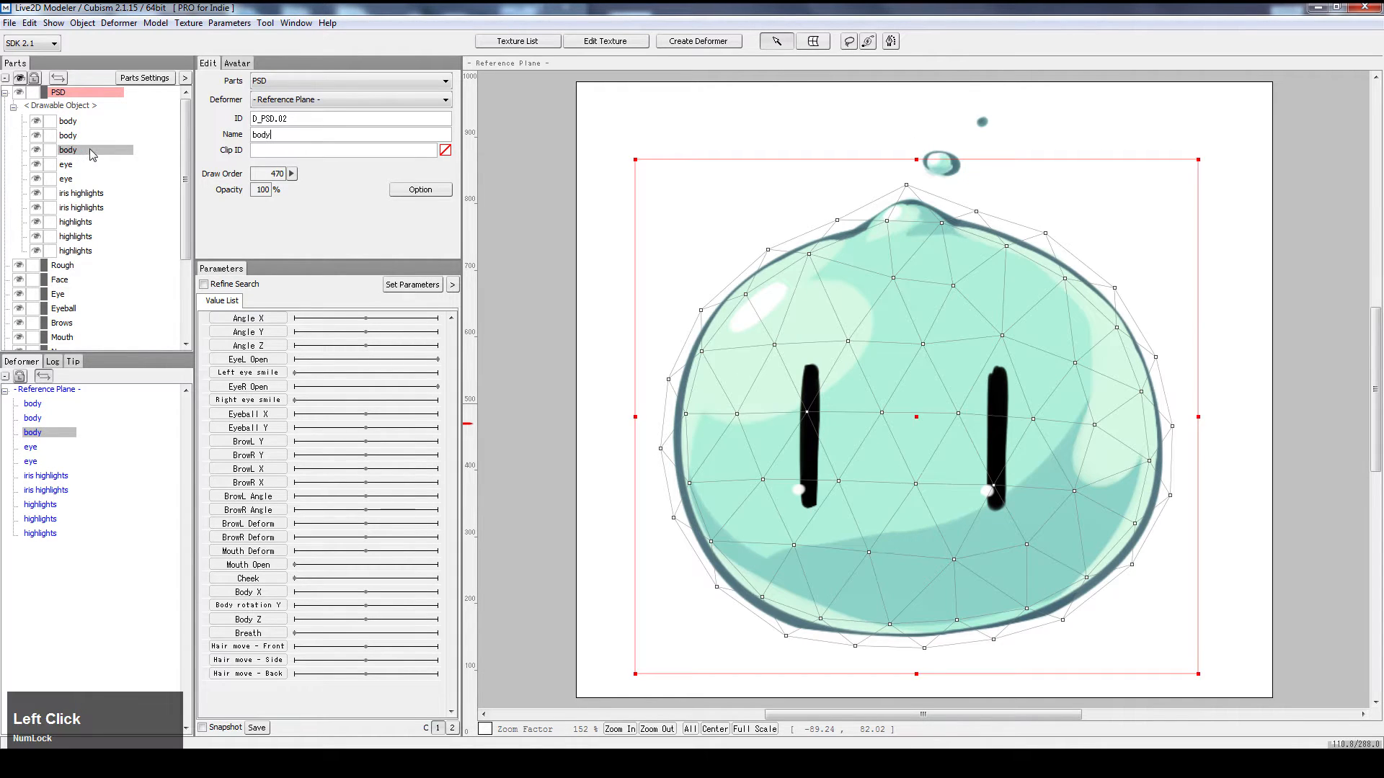
pyautogui.click(111, 121)
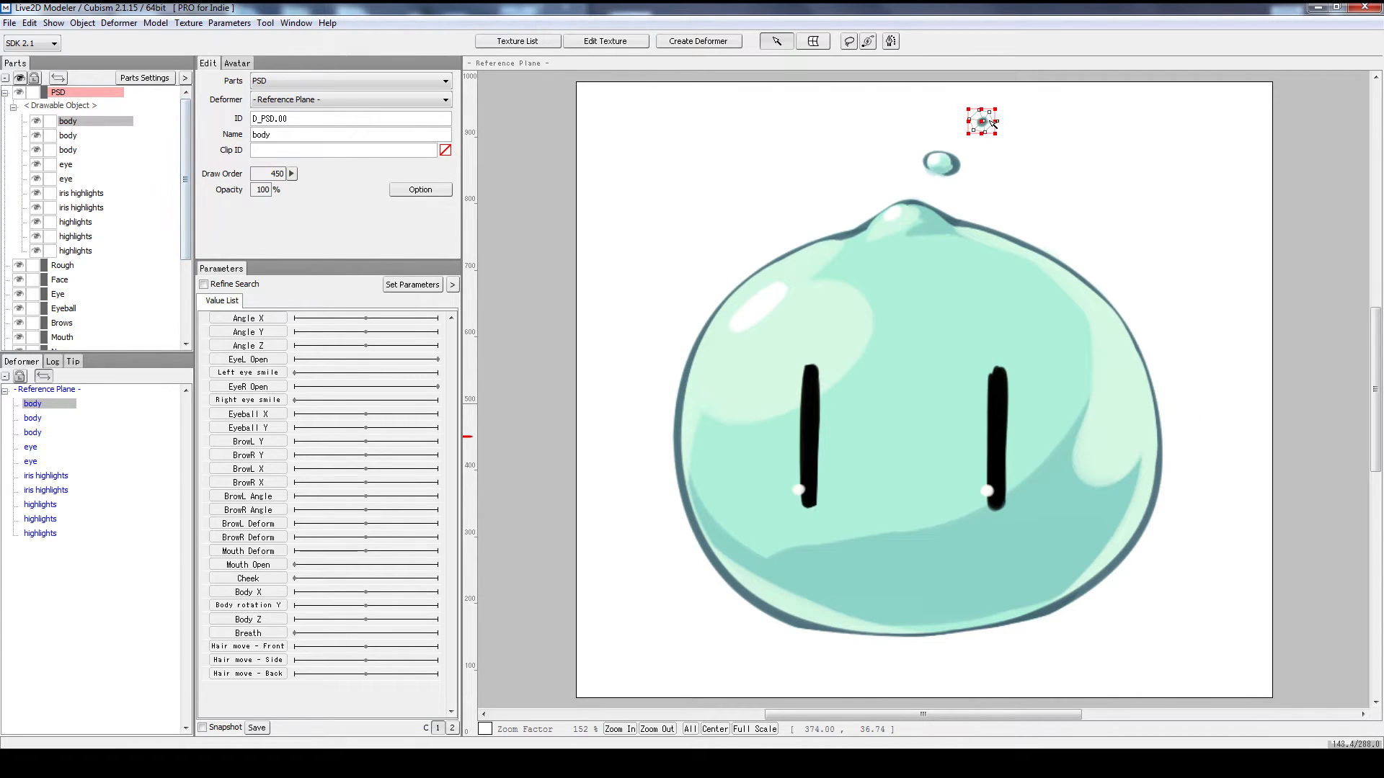
pyautogui.write('3')
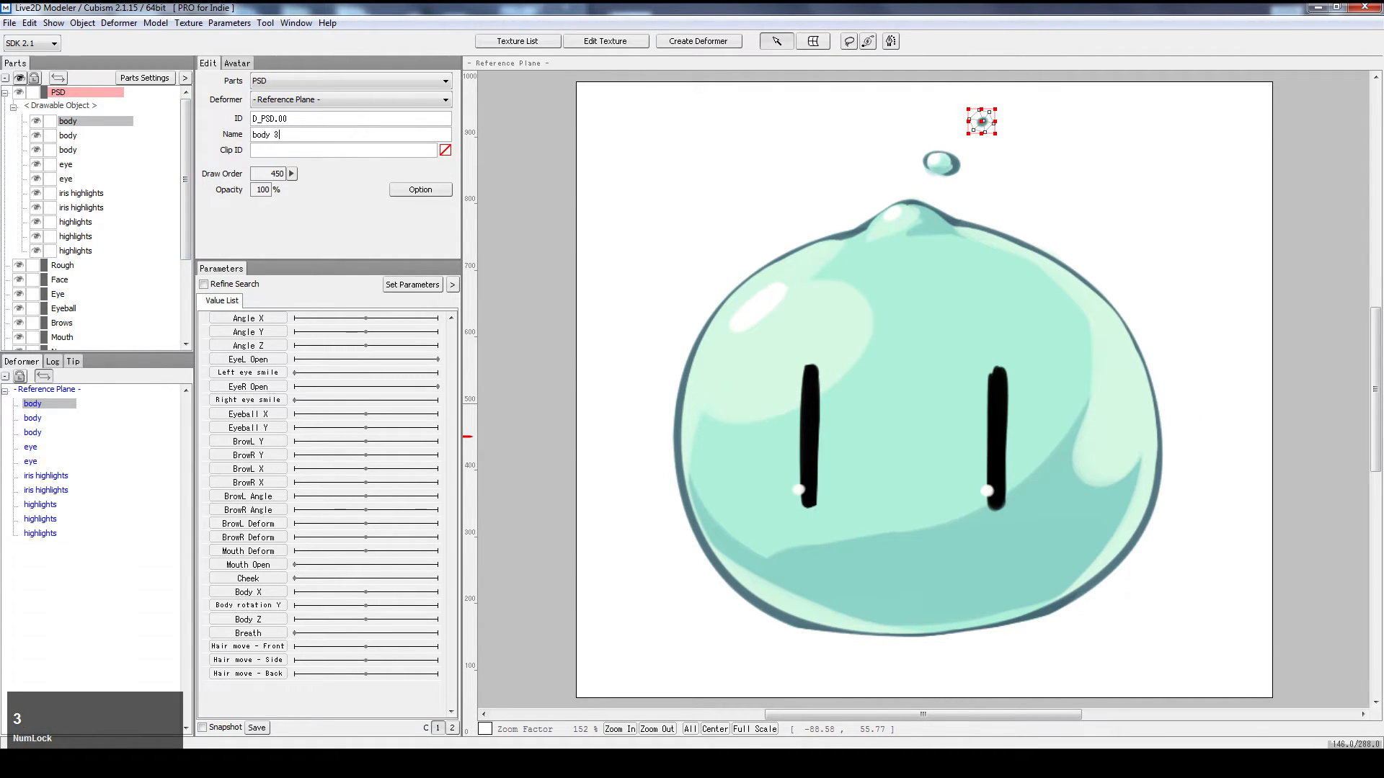
# - Rename the larger droplet's object as "body 2" and the large slime body's object as "body 1"
pyautogui.click(86, 135)
pyautogui.write('2+')
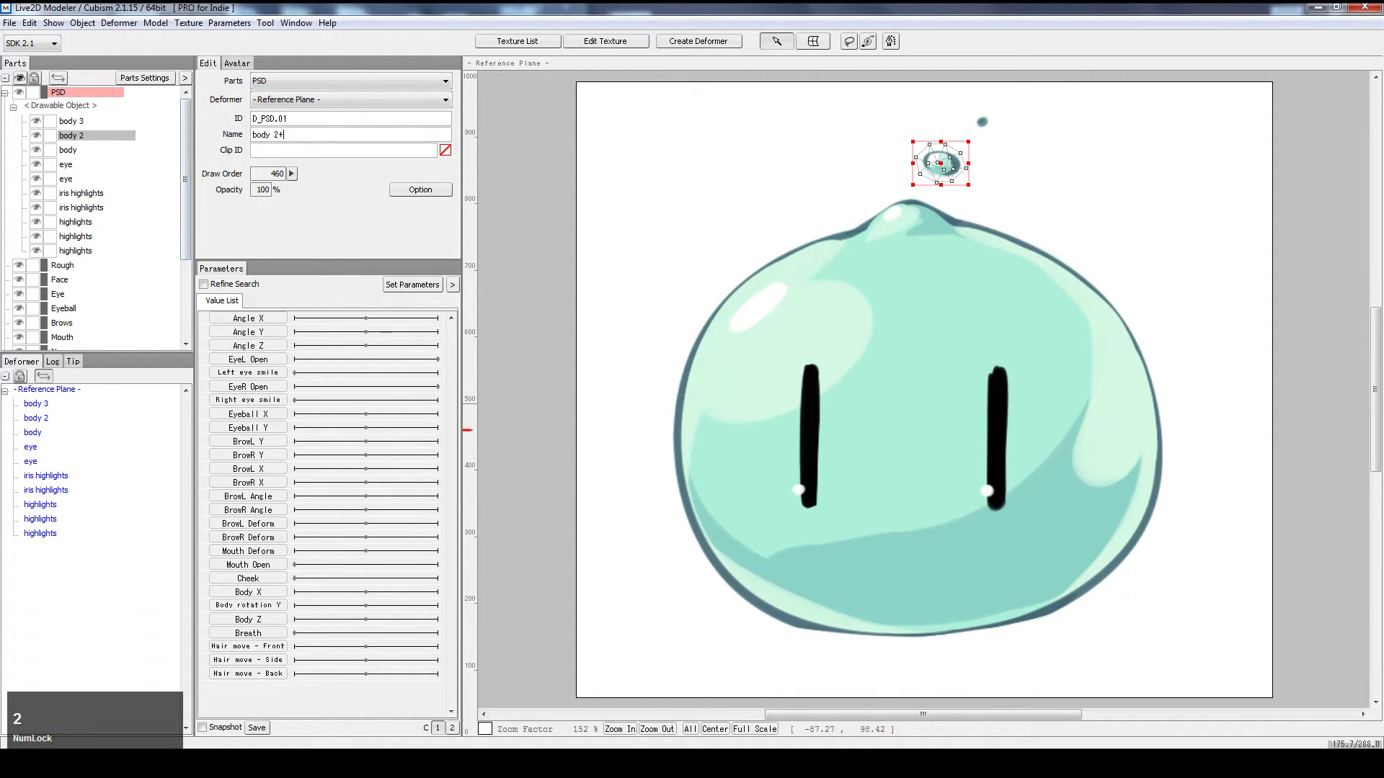
pyautogui.press('BackSpace')
pyautogui.press('Return')
pyautogui.click(120, 155)
pyautogui.write('1')
pyautogui.press('BackSpace')
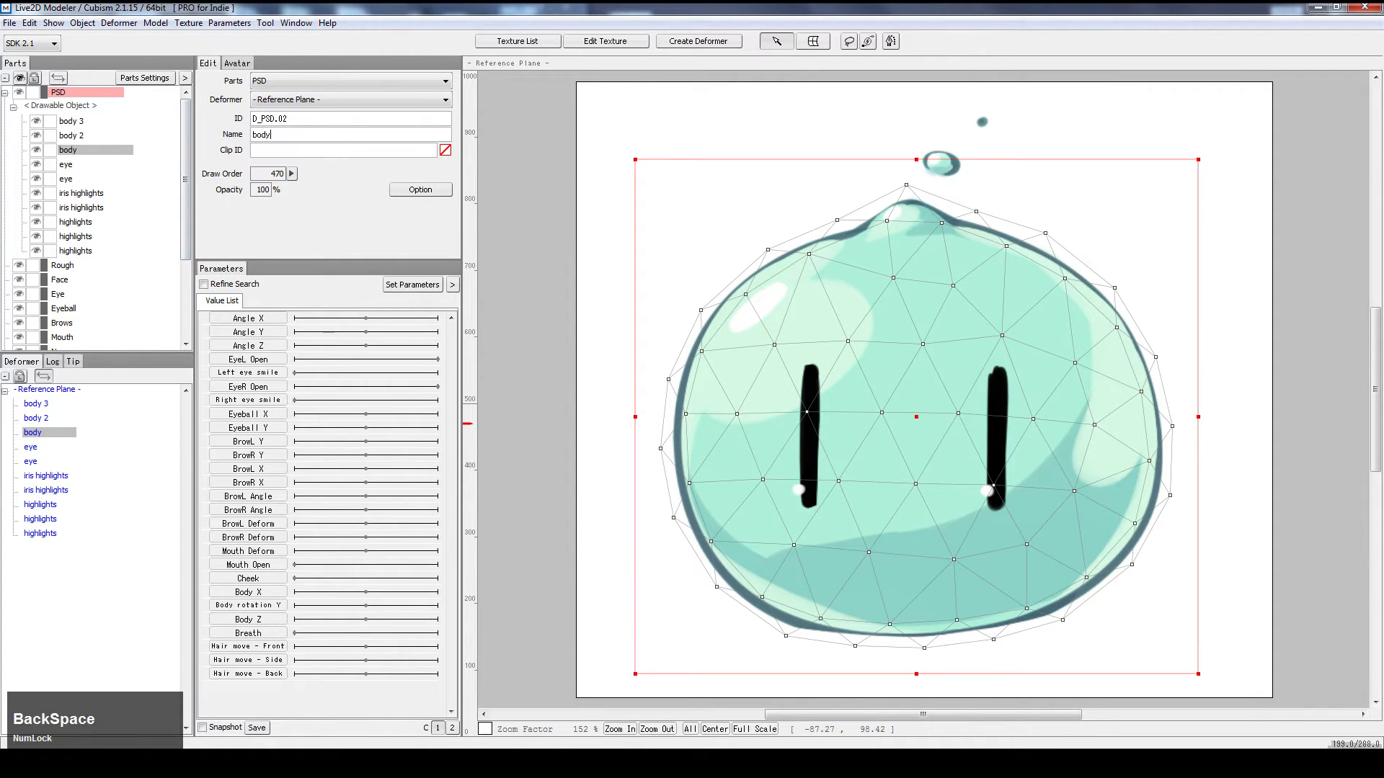
pyautogui.press('Return')
# - Try the name "body A" on the large slime body object, and return its name to "body 1"
pyautogui.click(87, 150)
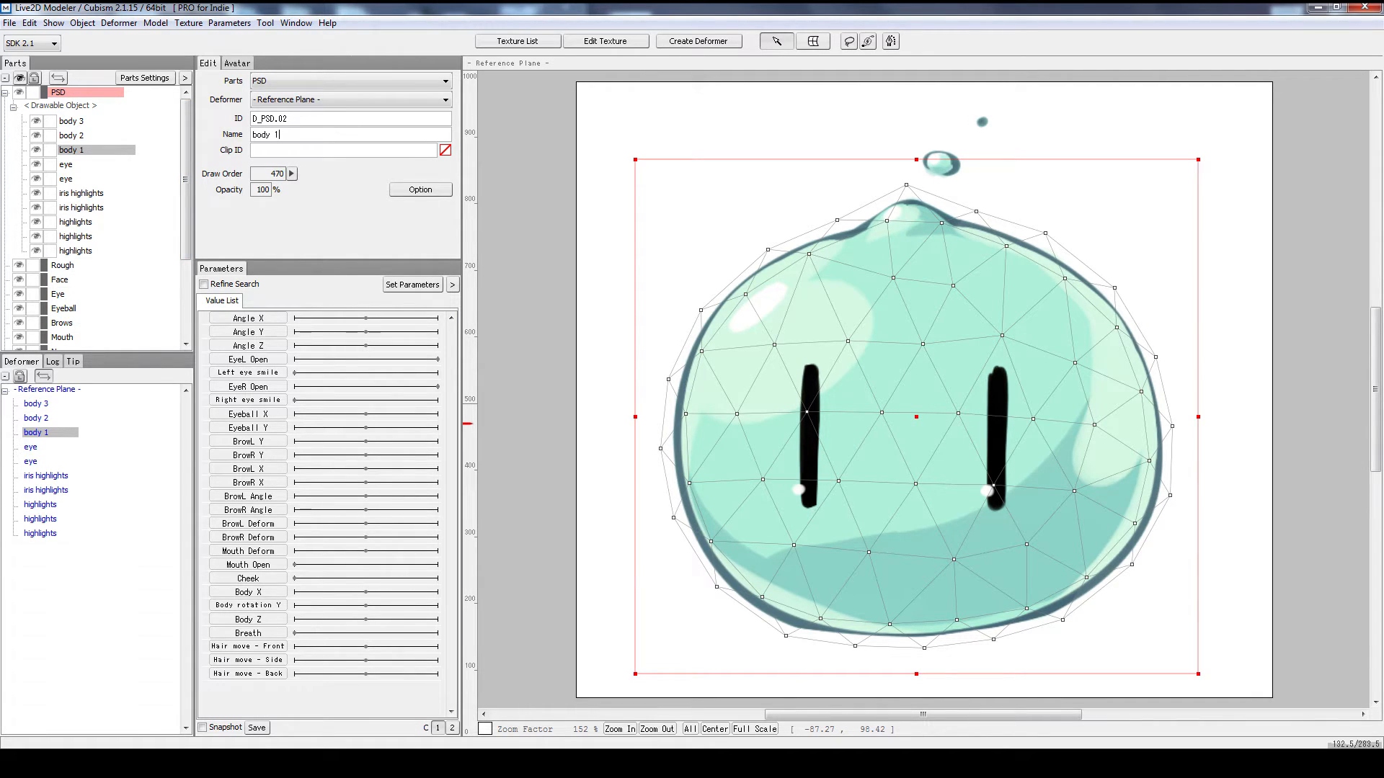
pyautogui.press('BackSpace')
pyautogui.write('A')
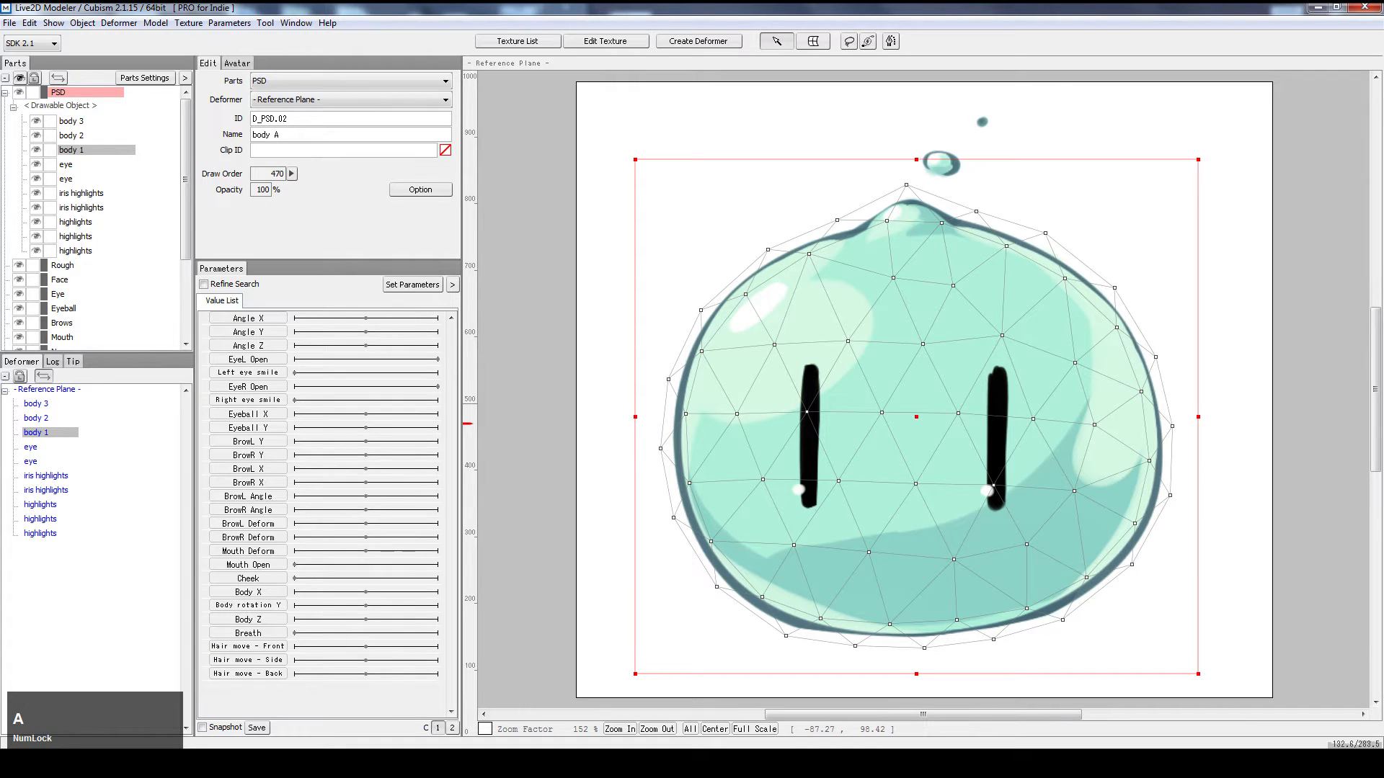
pyautogui.click(77, 137)
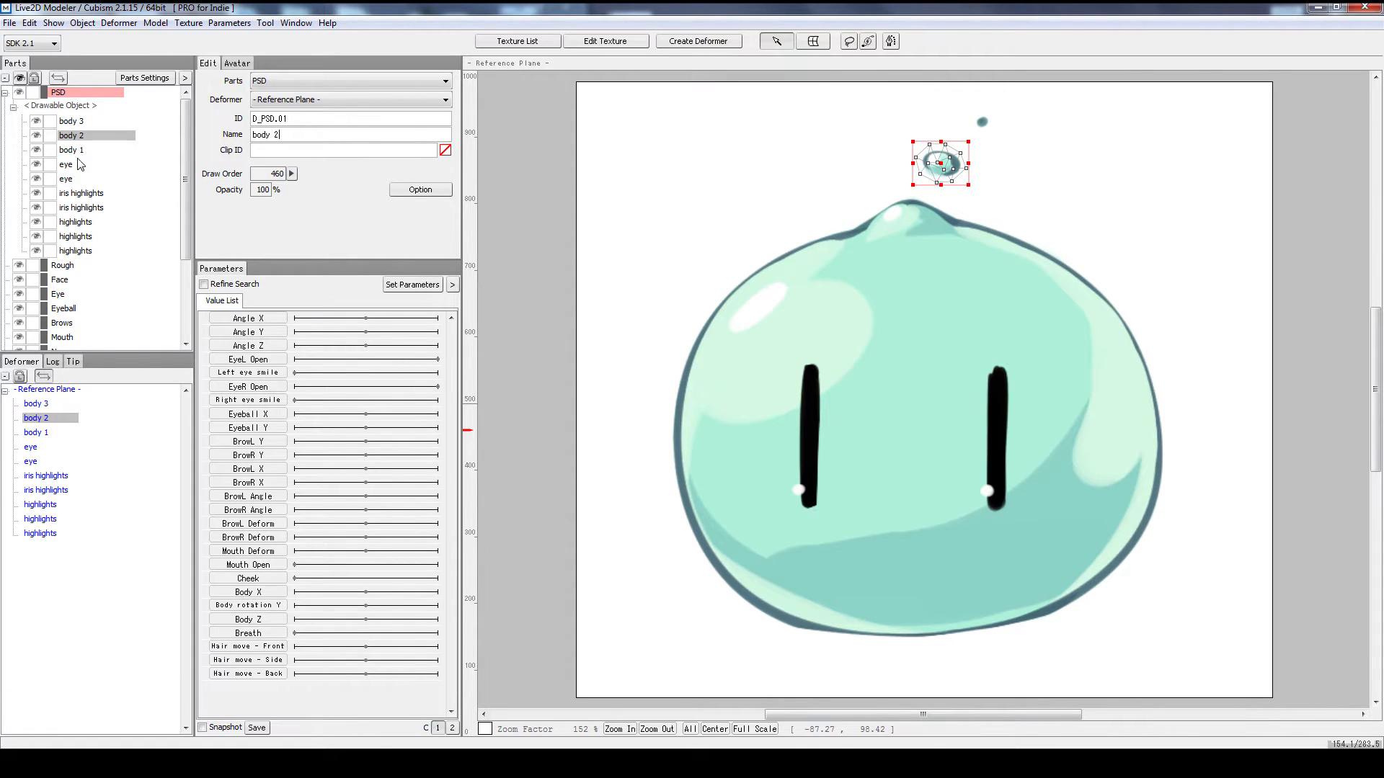
pyautogui.click(77, 150)
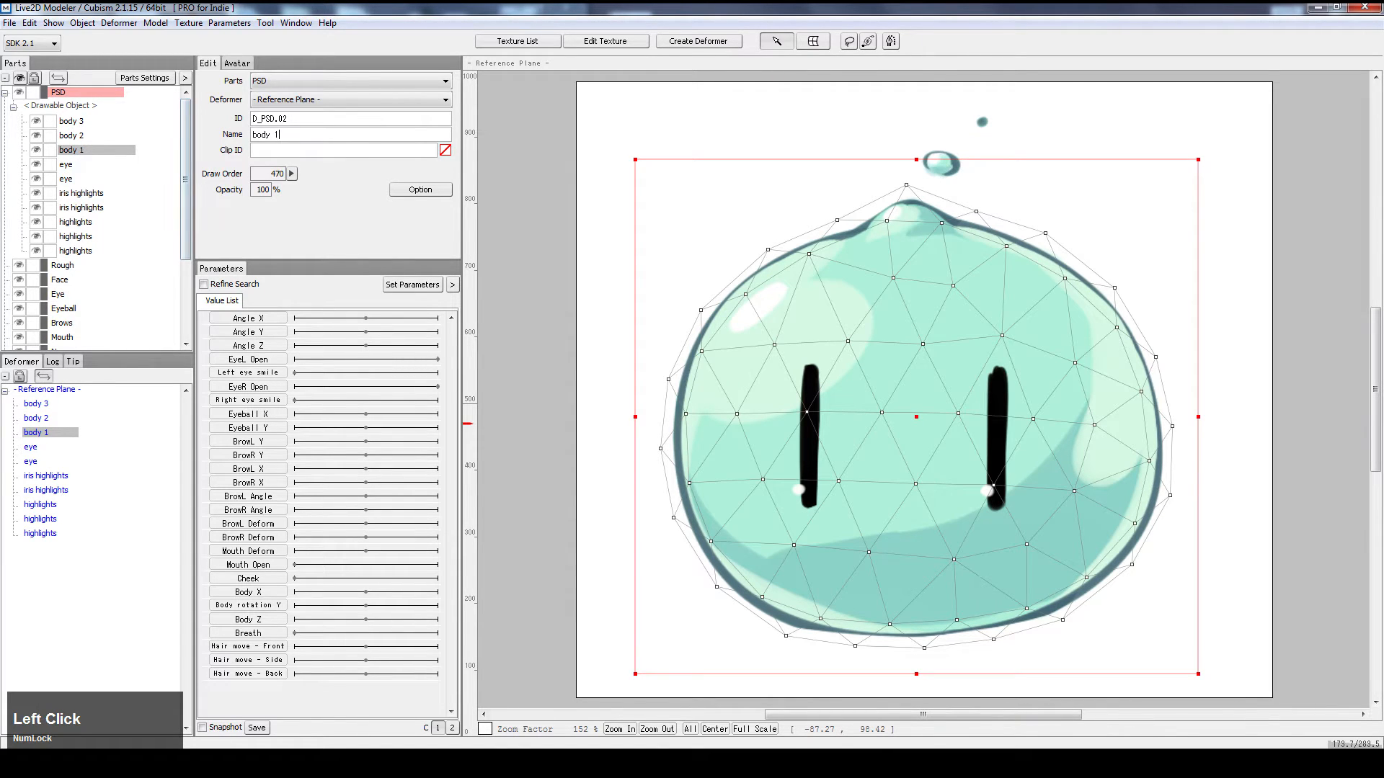
pyautogui.write('A')
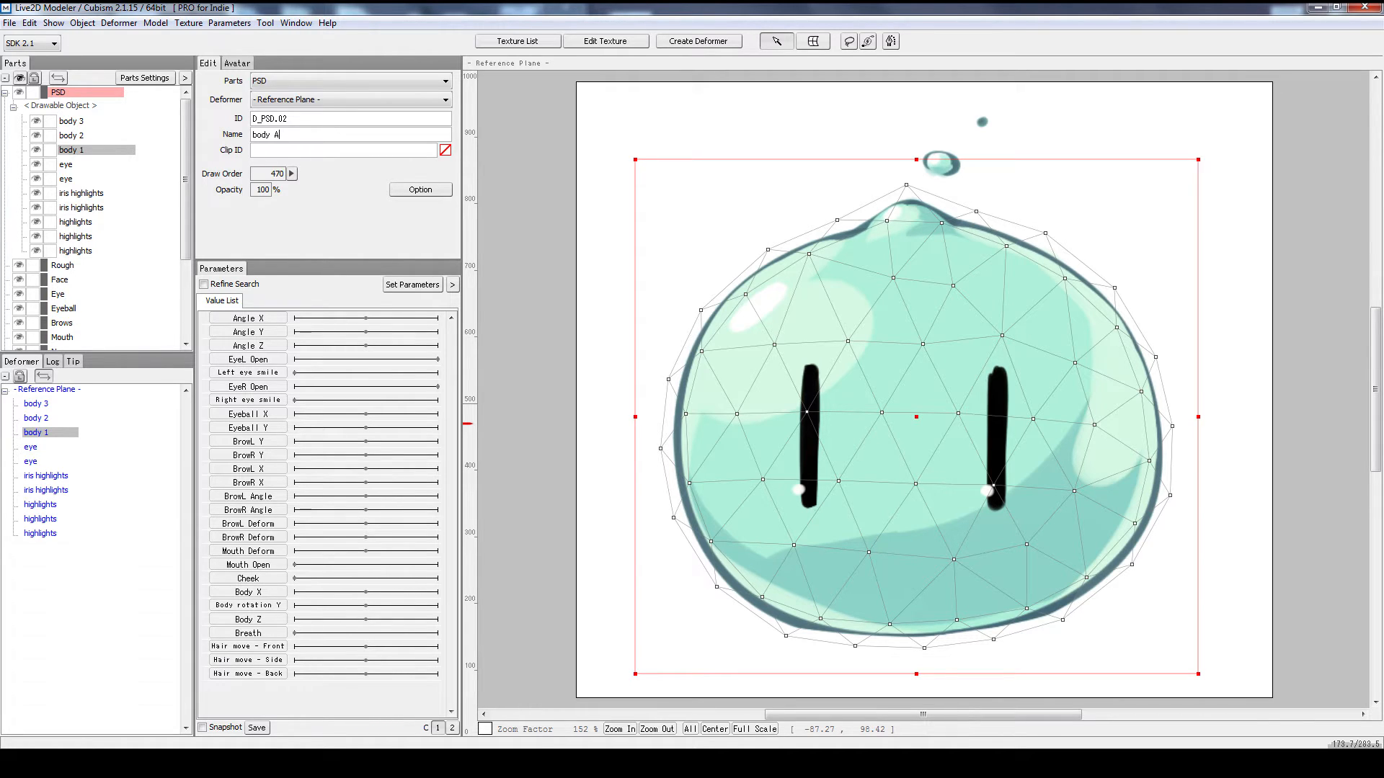
pyautogui.press('BackSpace')
pyautogui.write('1')
pyautogui.press('Return')
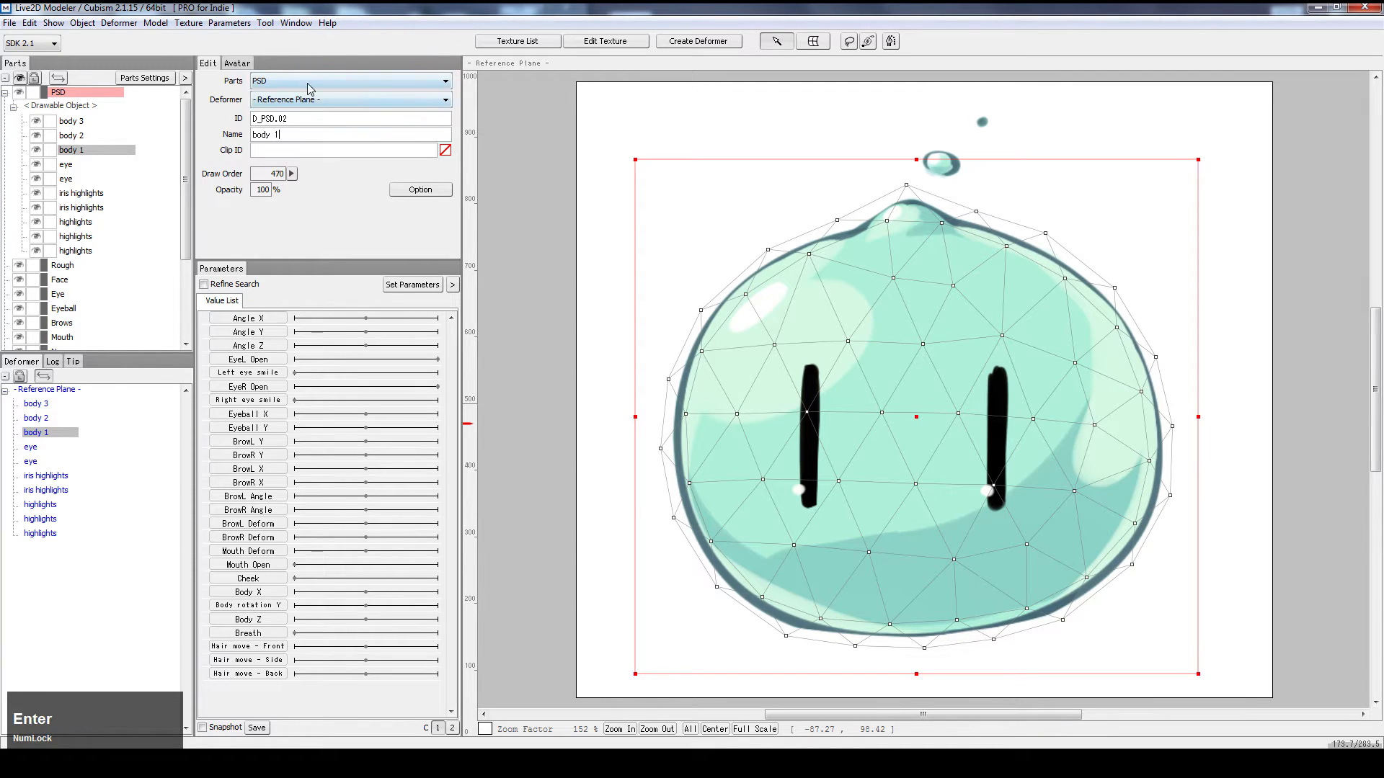
# - Rename the eye object on the viewer's left as "eye R" and the one on the viewer's right as "eye L"
pyautogui.click(98, 163)
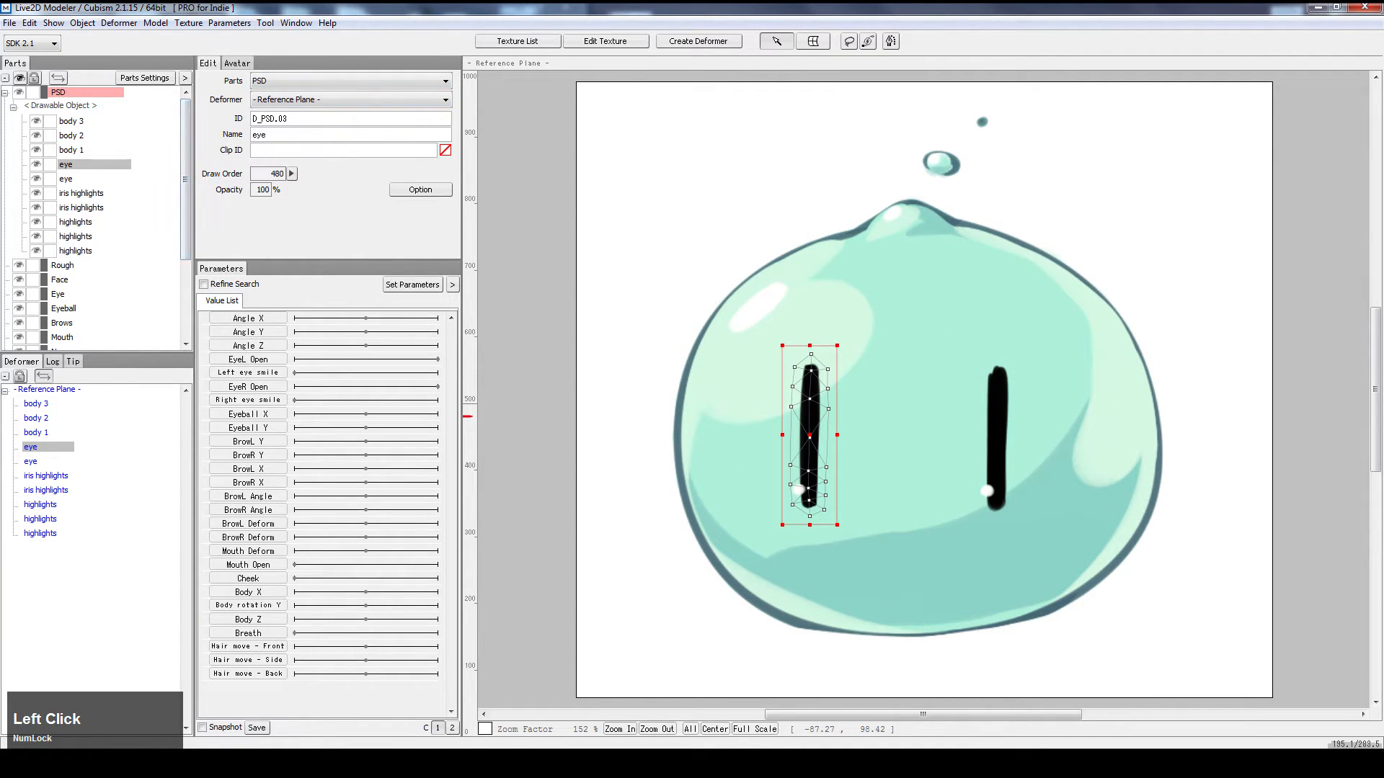
pyautogui.press('BackSpace')
pyautogui.write('R')
pyautogui.press('Return')
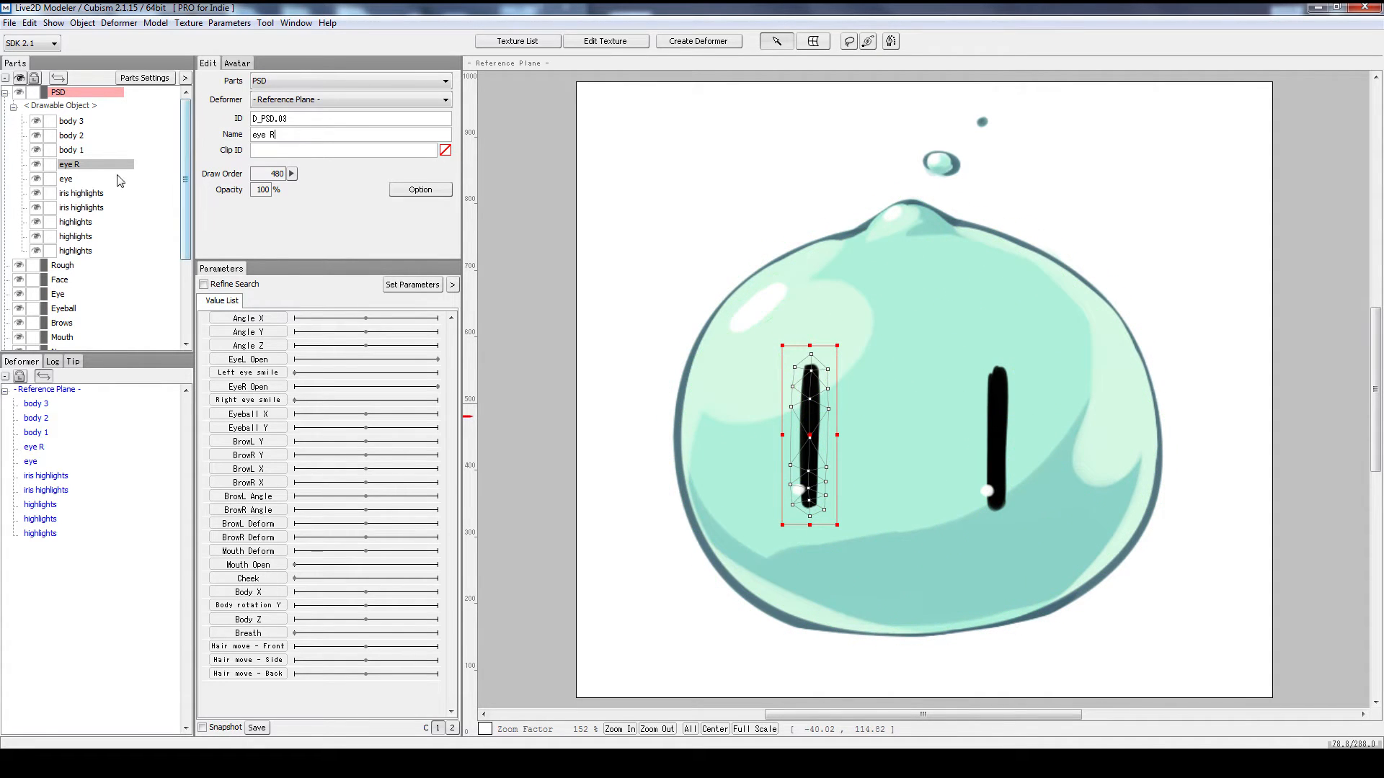
pyautogui.click(85, 181)
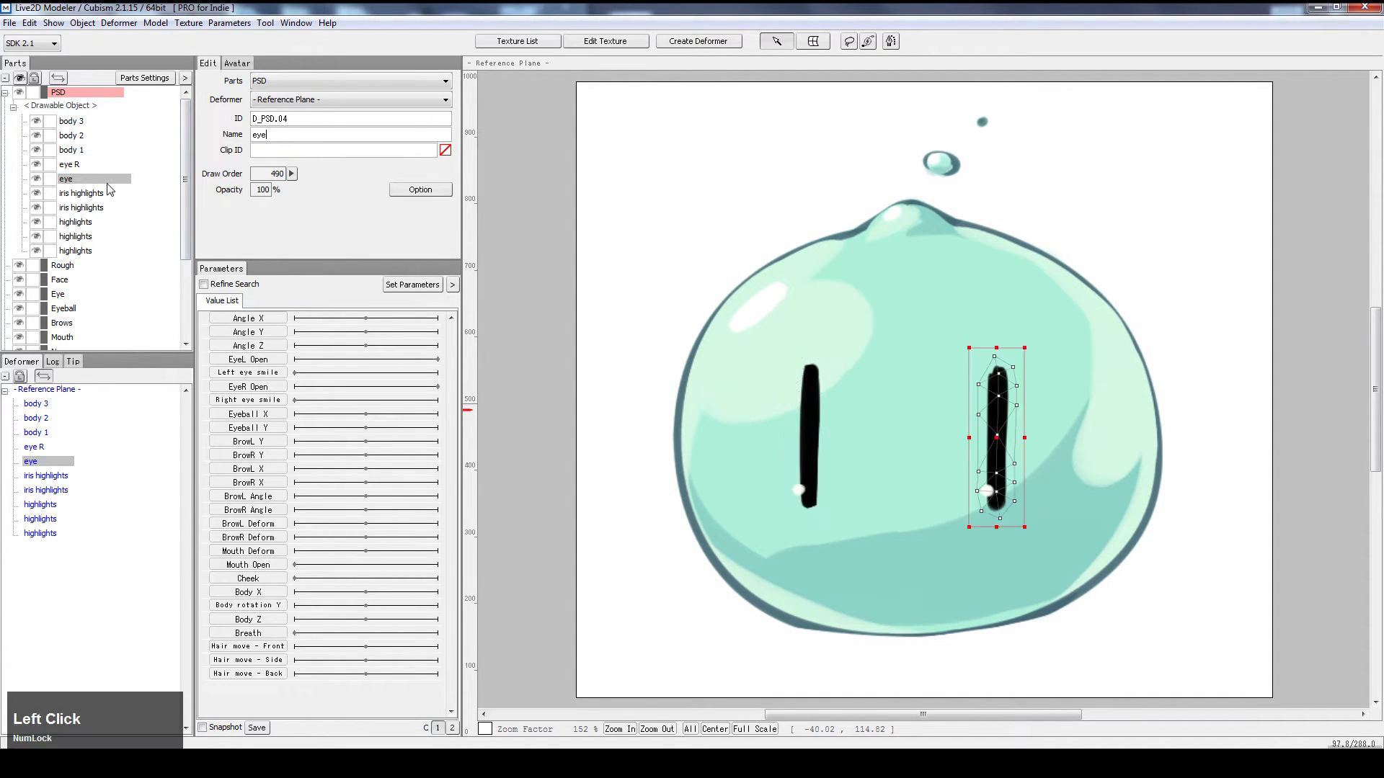
pyautogui.press('space')
pyautogui.write('L')
pyautogui.press('Return')
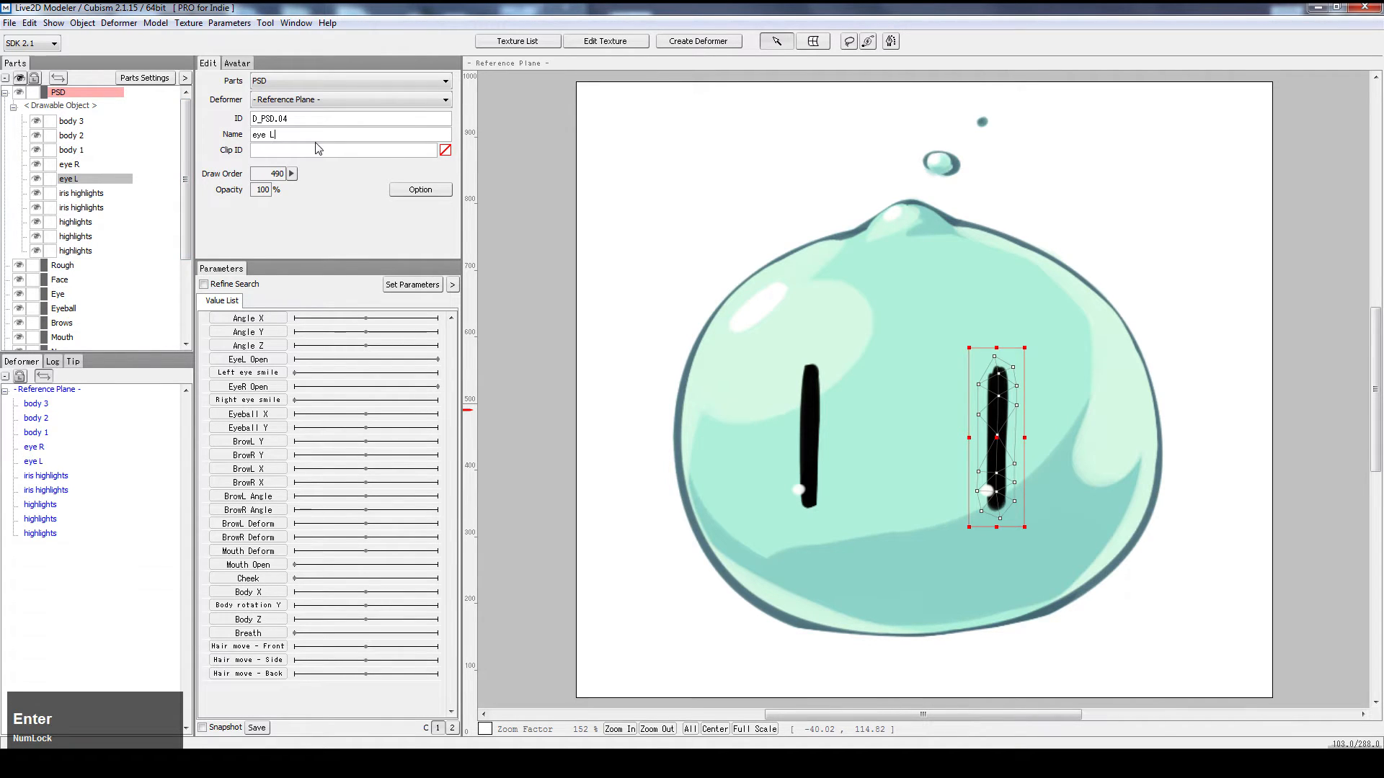
pyautogui.click(86, 166)
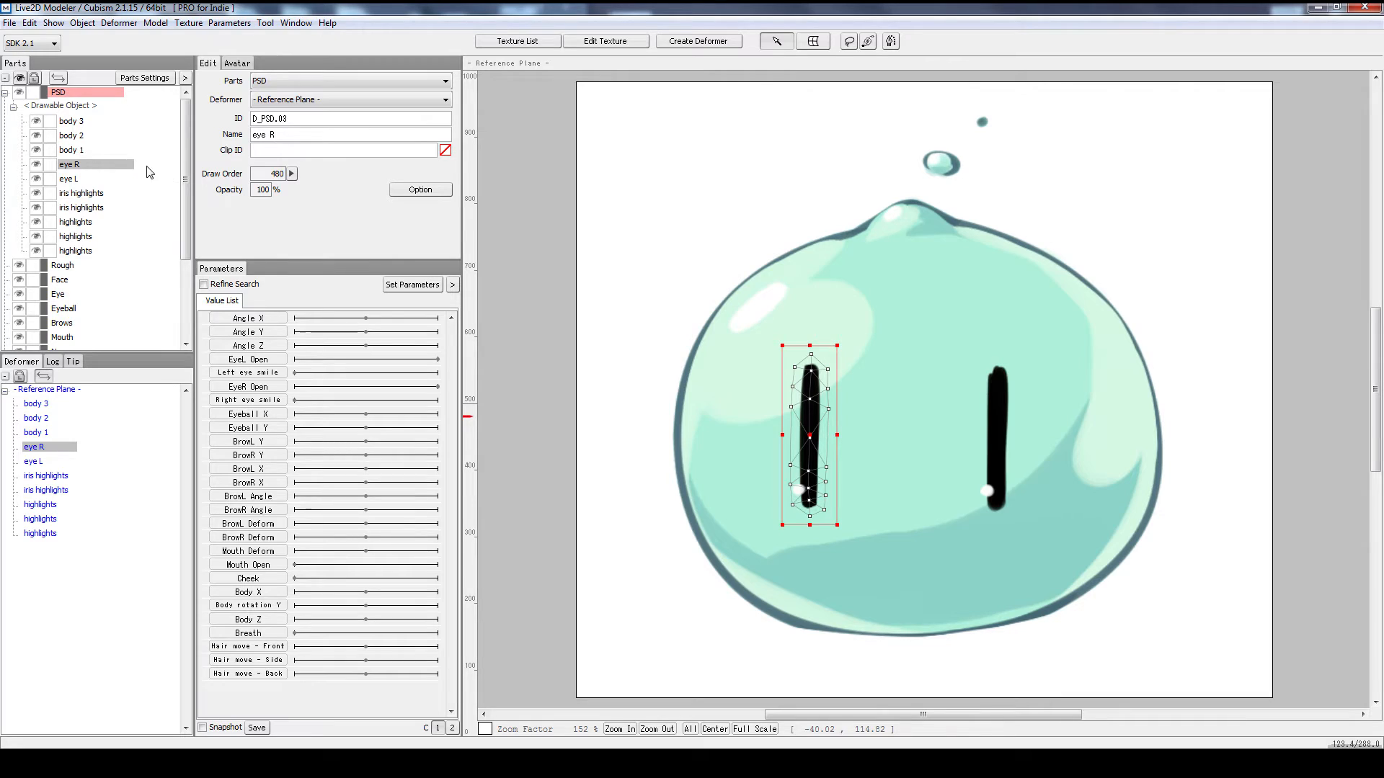
# - Rename the iris highlight beside eye R as "iris highlights R" and the one beside eye L as "iris highlights L"
pyautogui.click(94, 194)
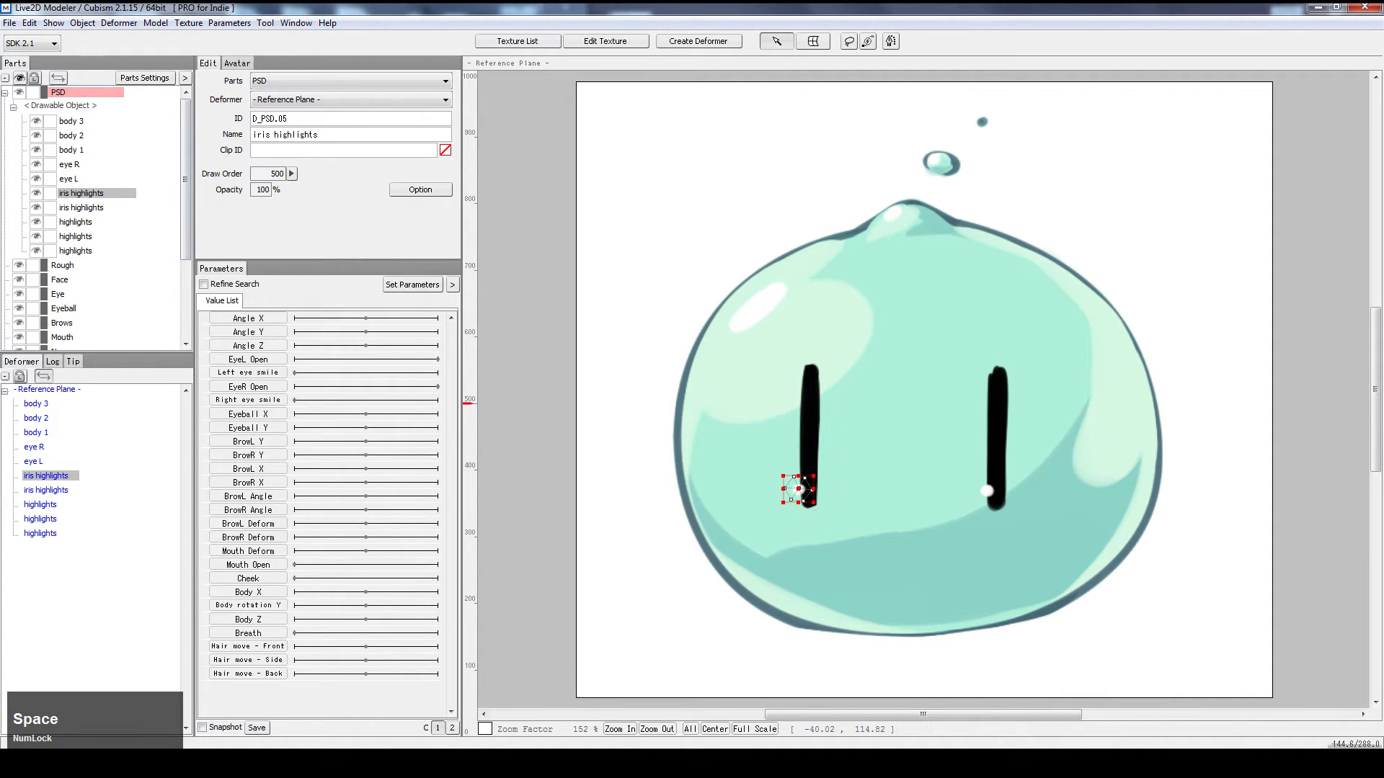
pyautogui.write('R')
pyautogui.press('BackSpace')
pyautogui.write('R')
pyautogui.press('Return')
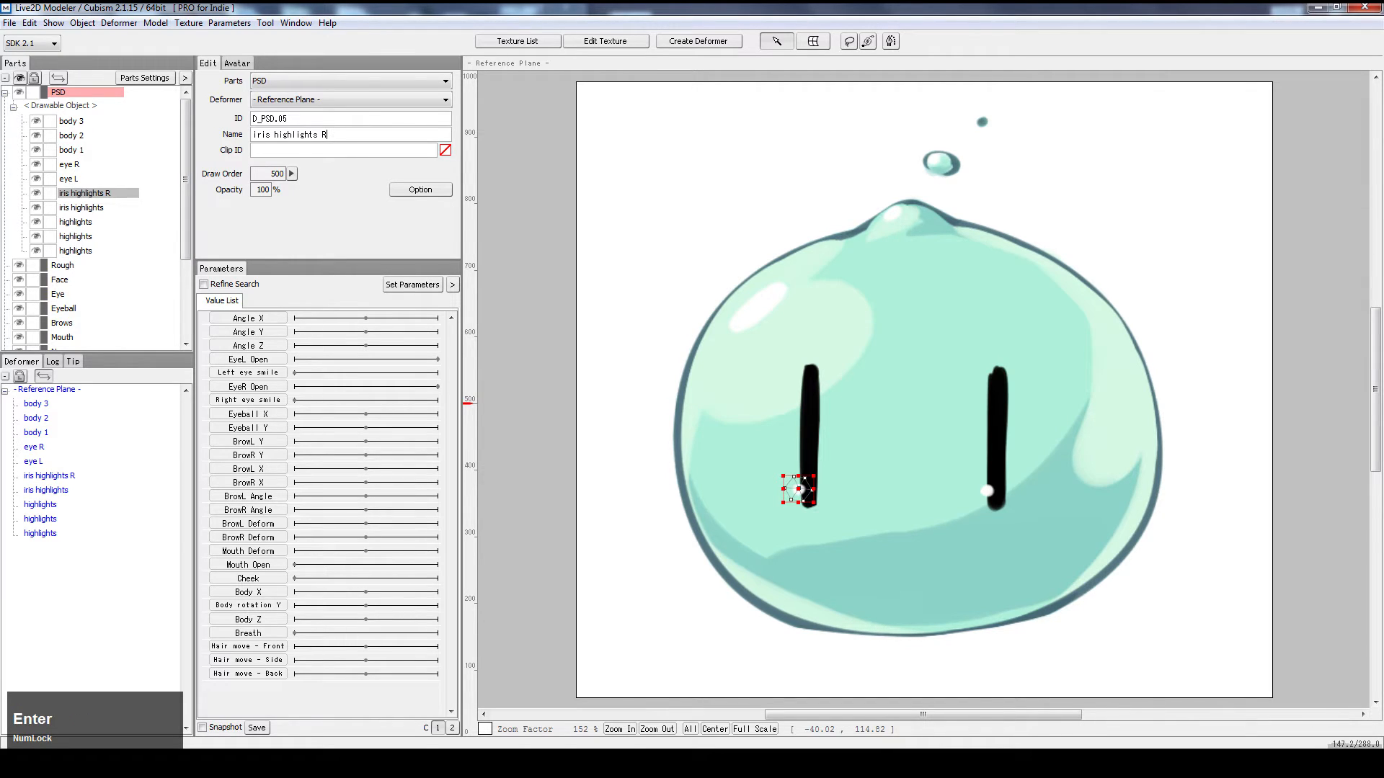
pyautogui.click(104, 208)
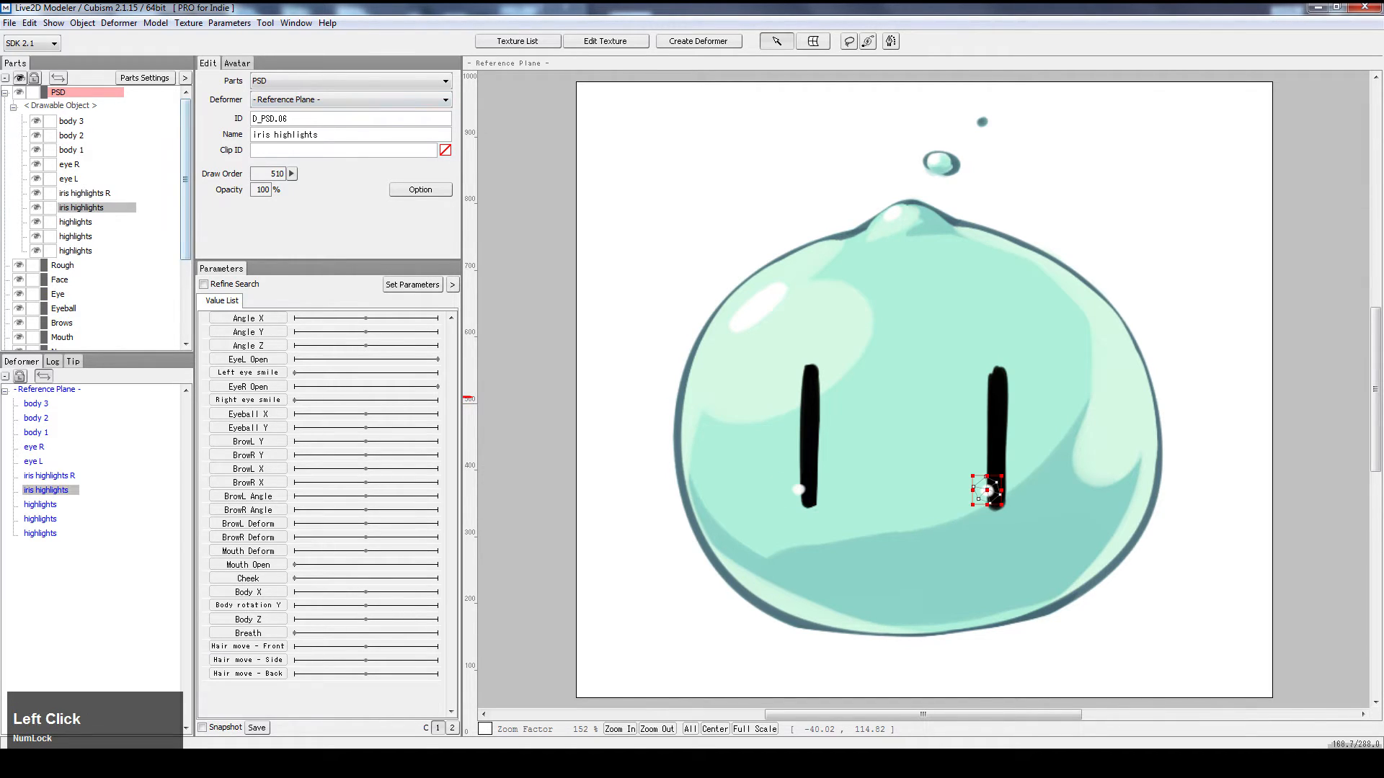
pyautogui.write('L')
pyautogui.press('Return')
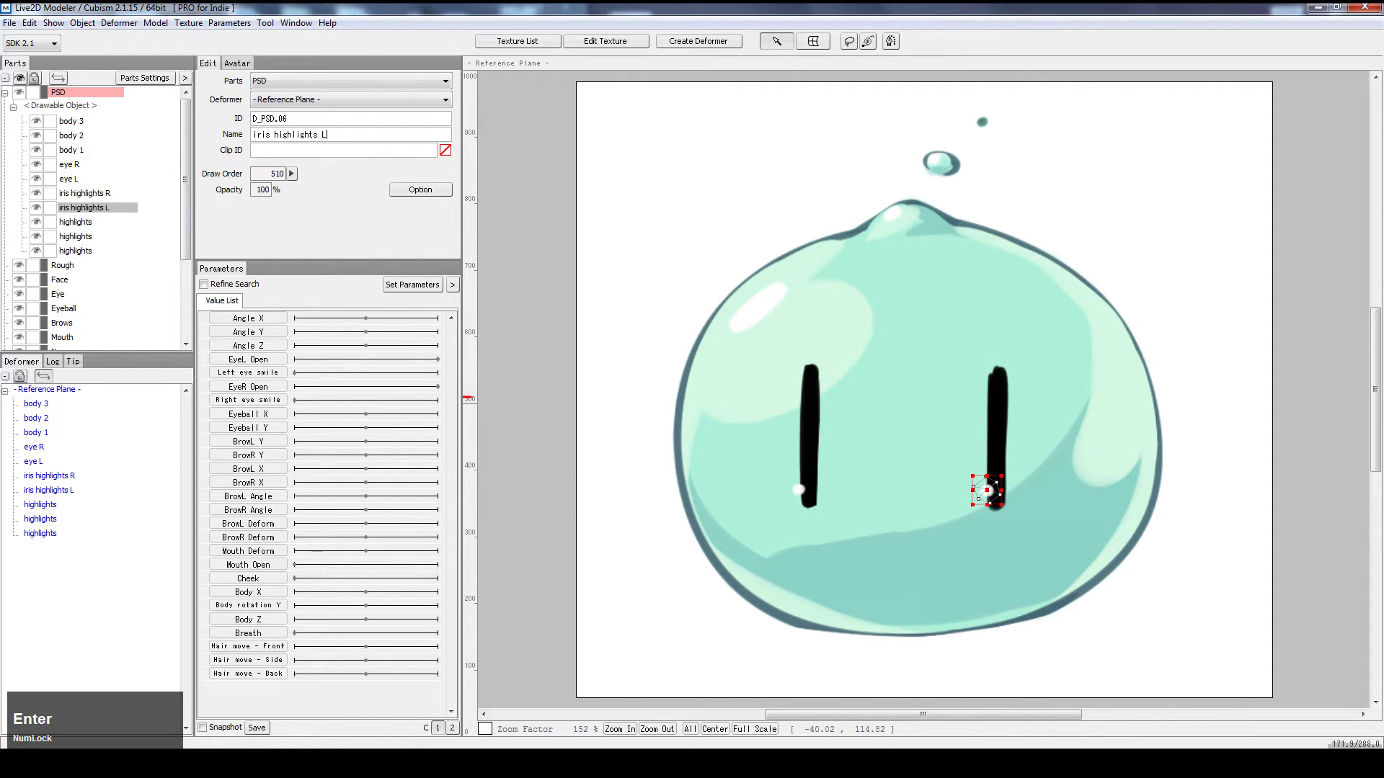
# - Rename the highlight object on the larger droplet as "highlights 3"
pyautogui.click(97, 220)
pyautogui.click(96, 237)
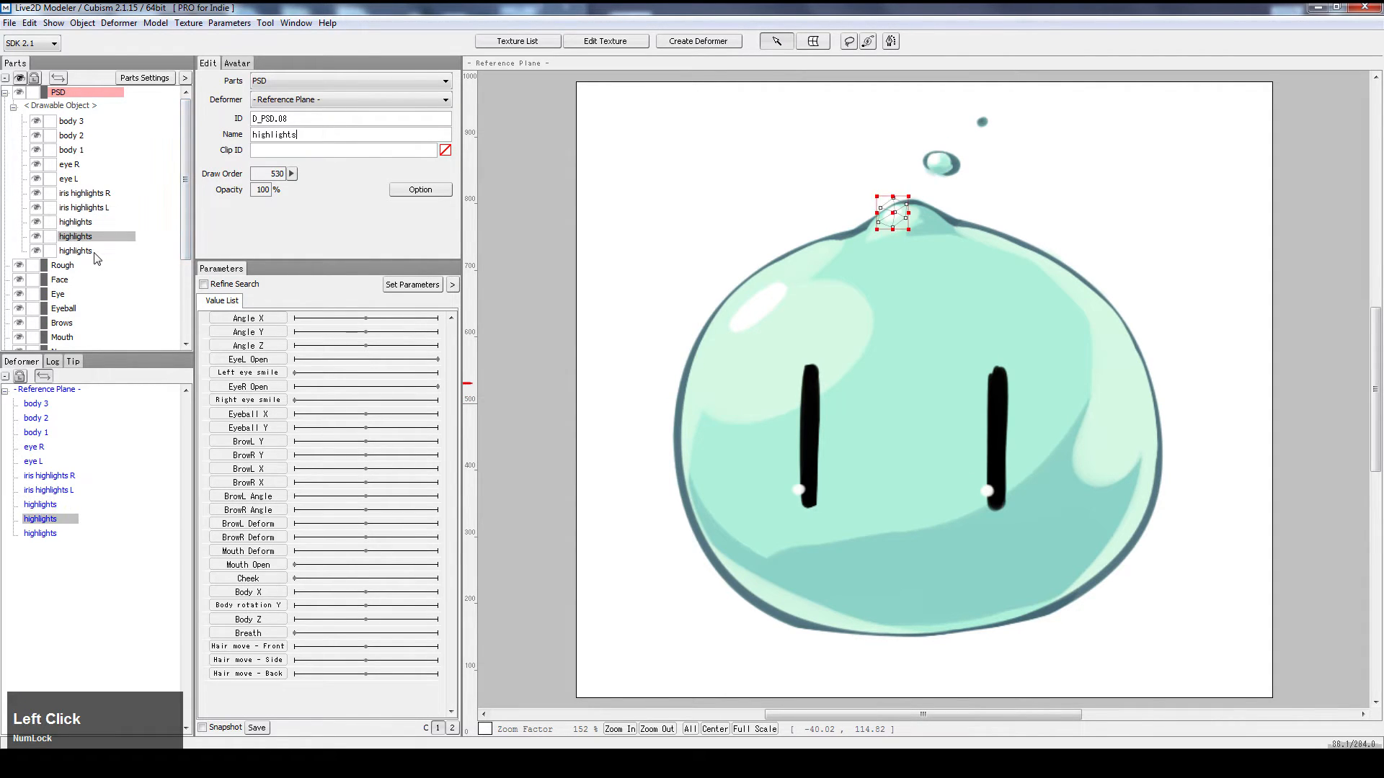
pyautogui.click(94, 251)
pyautogui.click(91, 225)
pyautogui.click(296, 135)
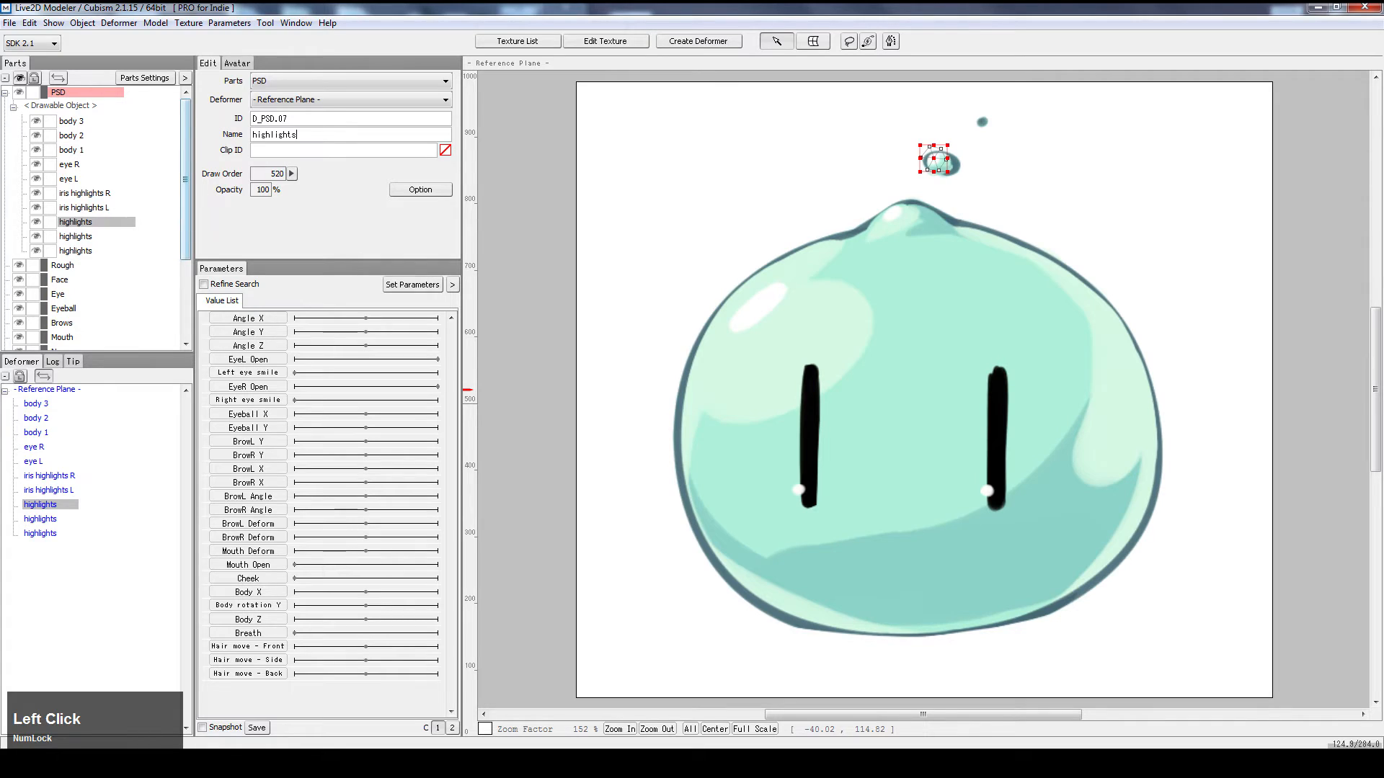
pyautogui.write('3')
# - Rename the highlight at the slime's tip as "highlights 2" and the large highlight on its body as "highlights 1"
pyautogui.click(128, 237)
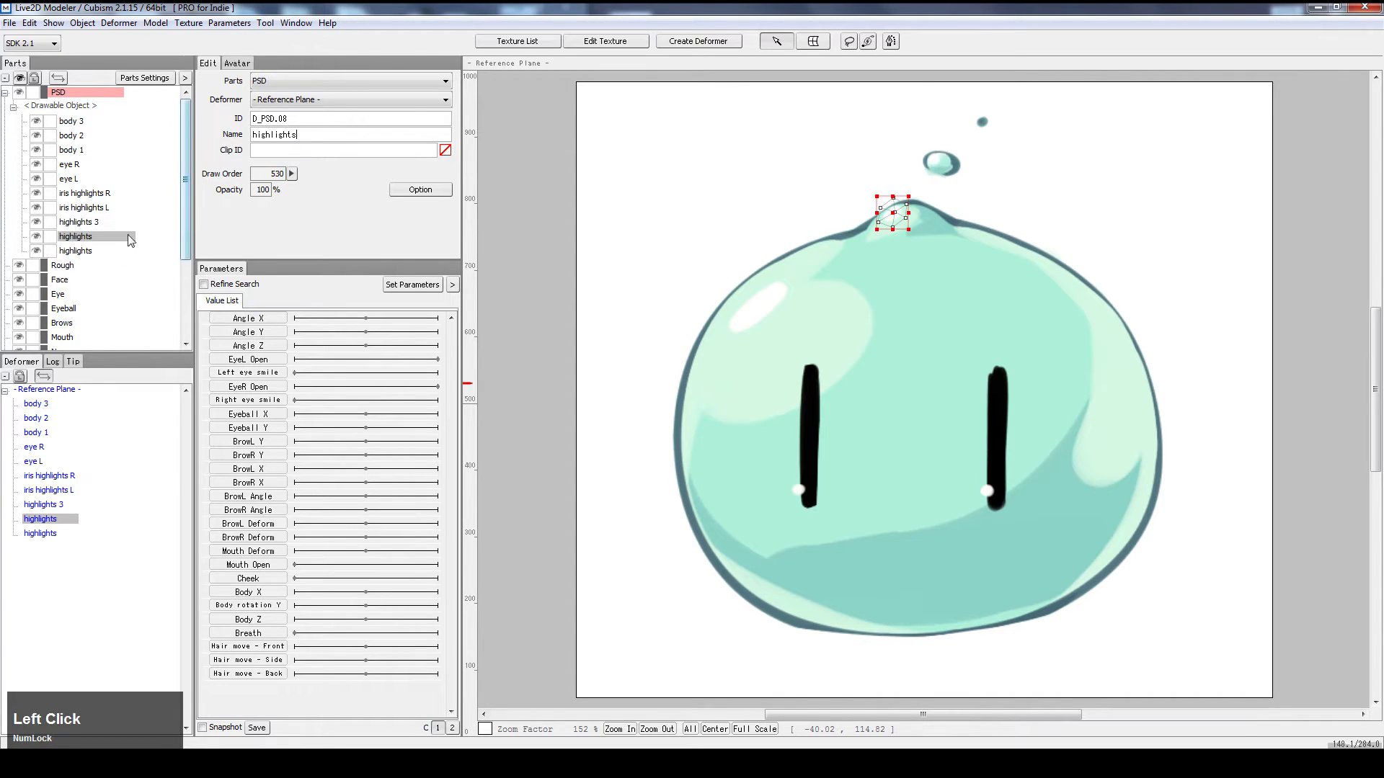
pyautogui.click(310, 134)
pyautogui.write('2')
pyautogui.click(131, 252)
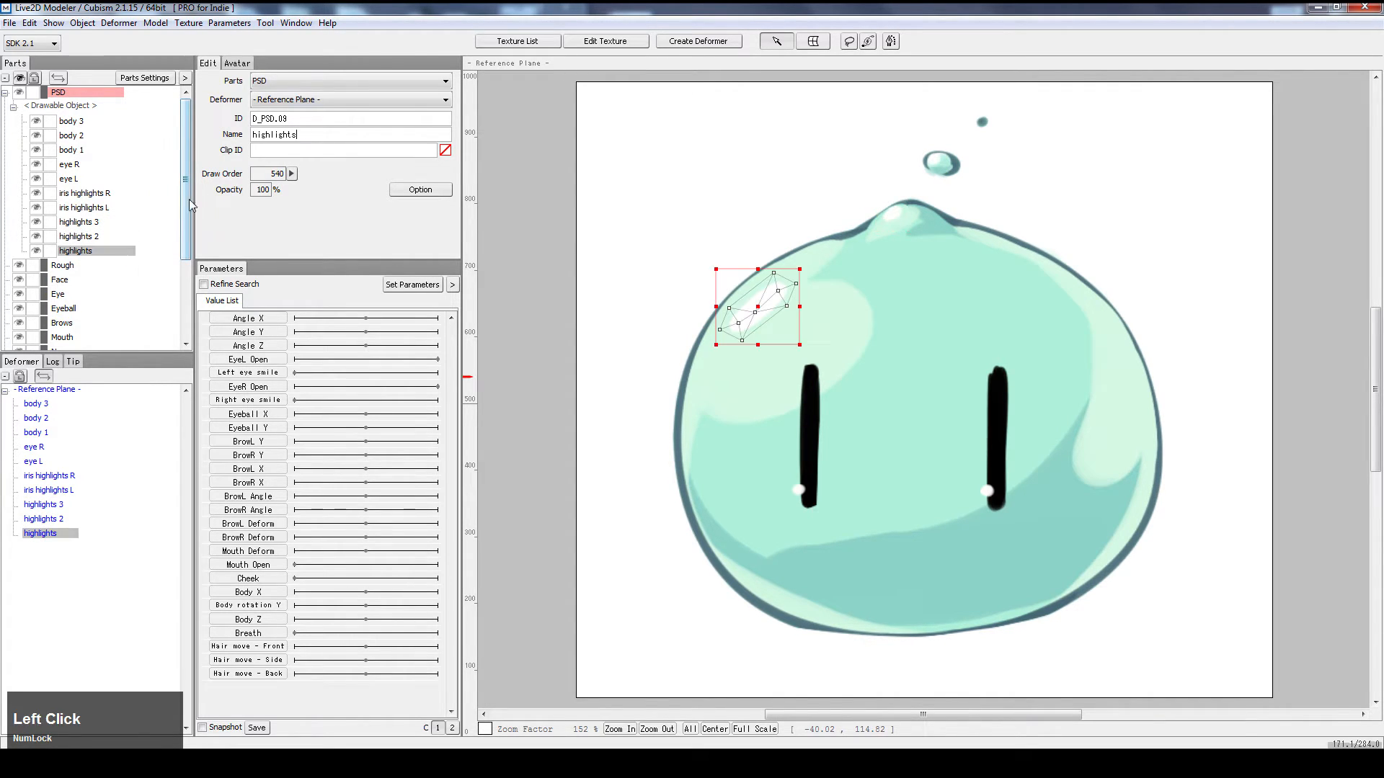
pyautogui.click(310, 134)
pyautogui.write('1')
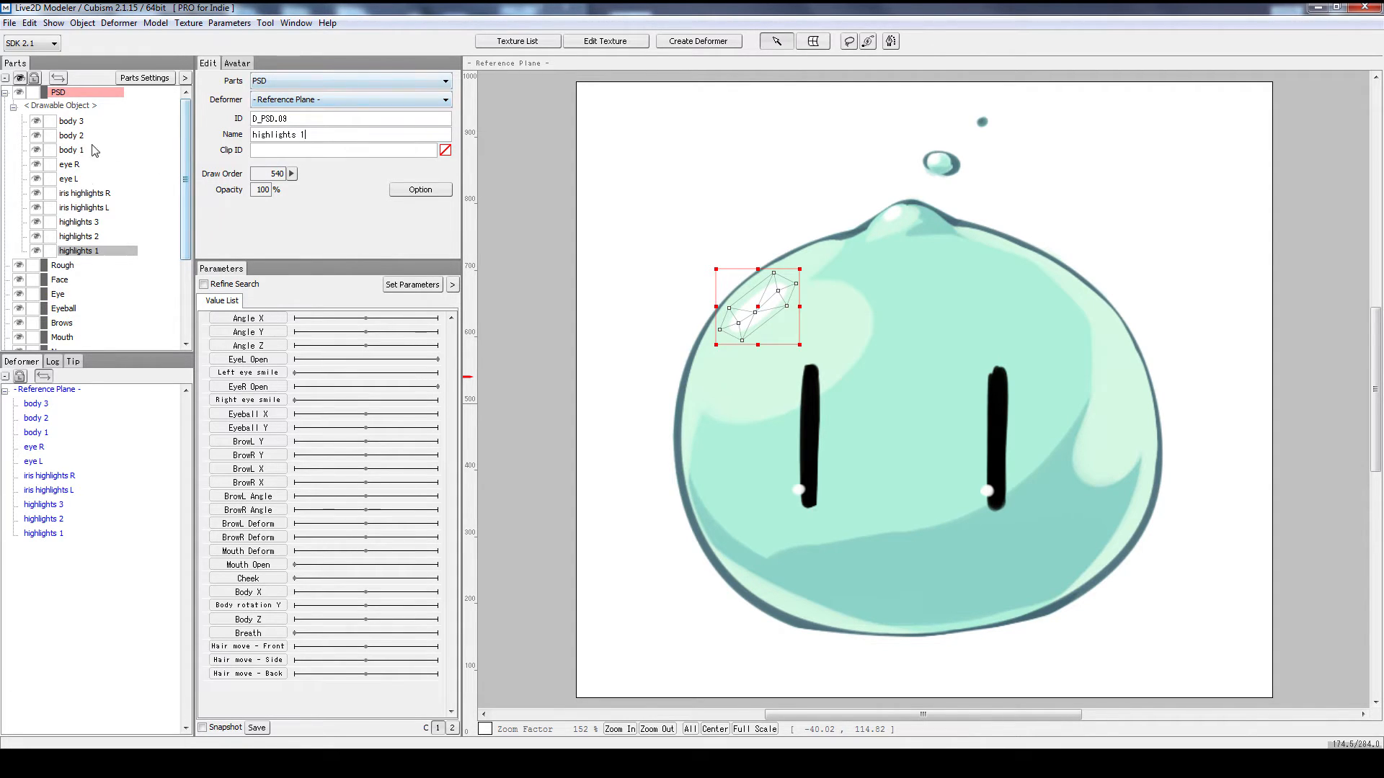
# - Select several body, eye and iris highlight objects in turn to check which artwork each name refers to
pyautogui.click(76, 124)
pyautogui.click(79, 165)
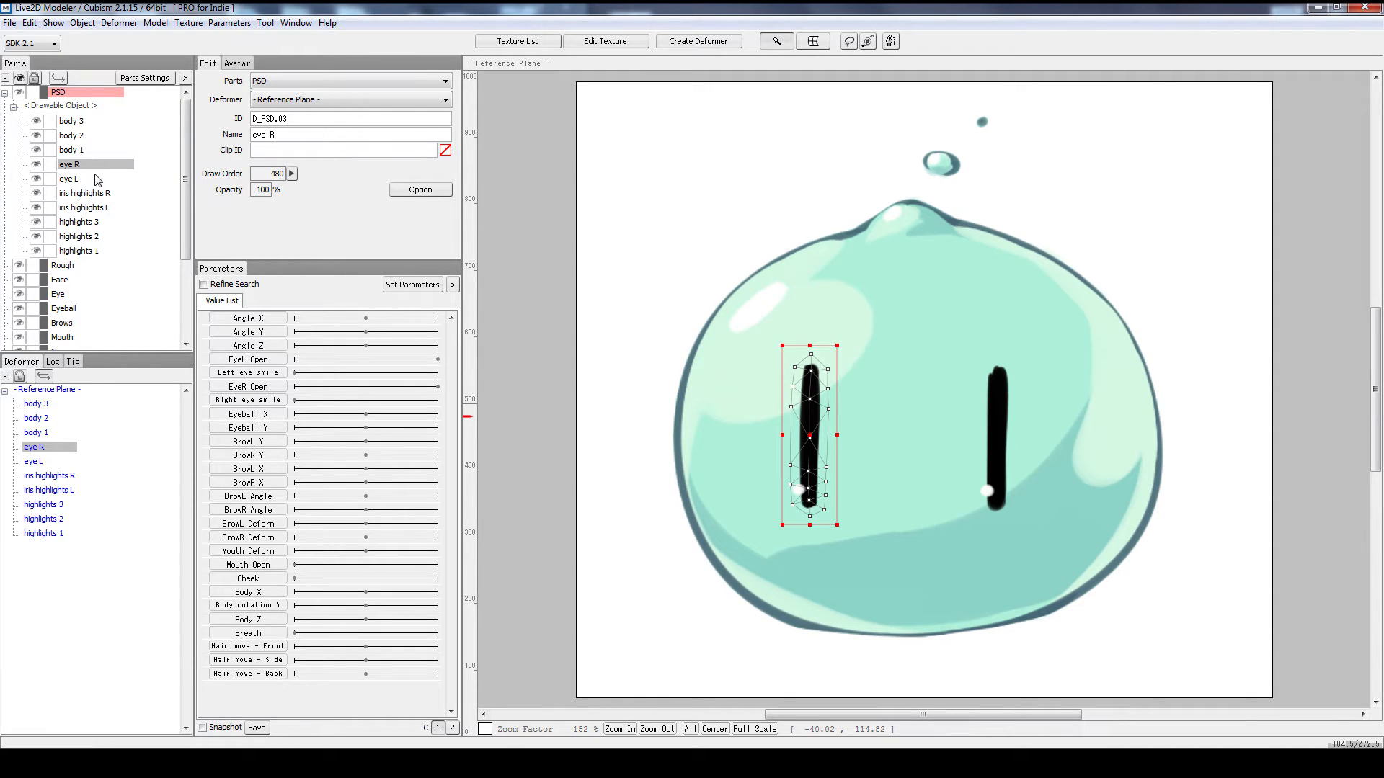
pyautogui.click(70, 122)
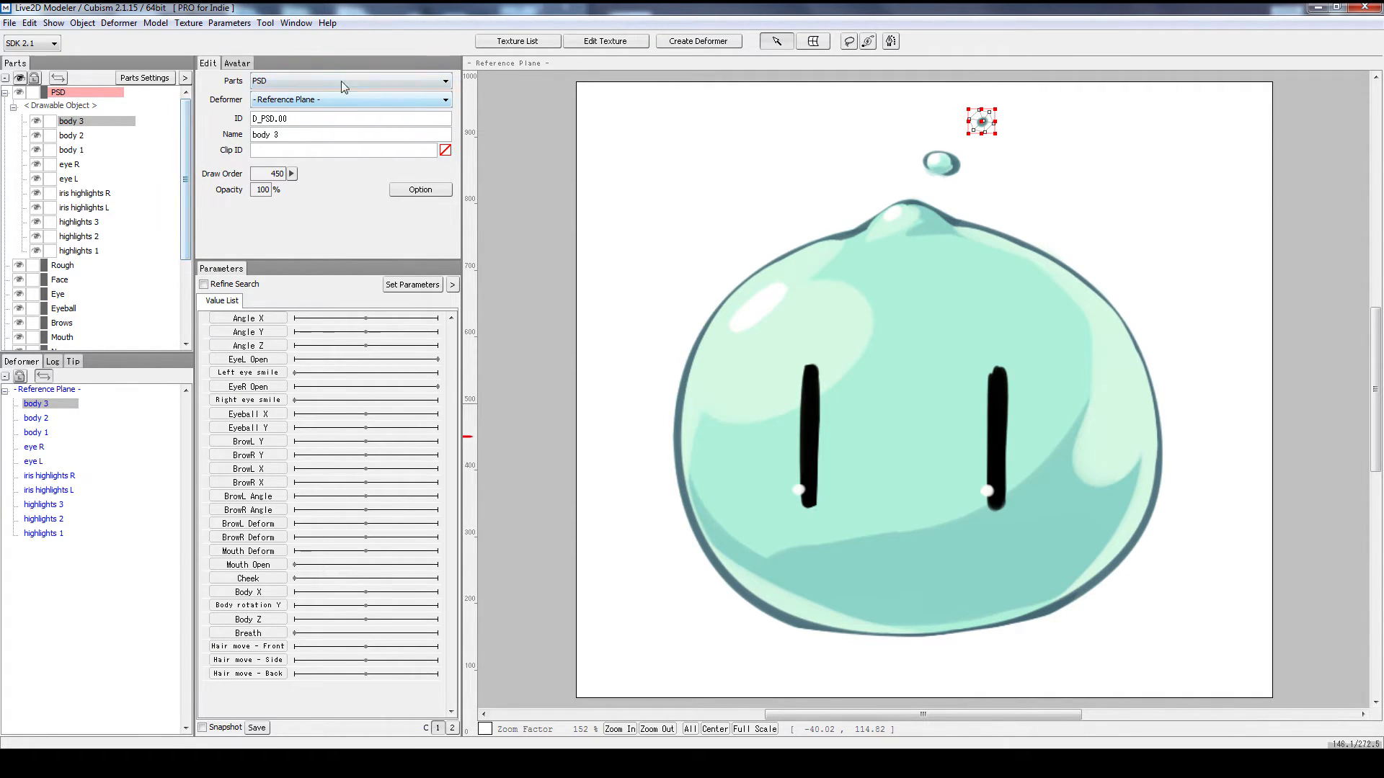
pyautogui.click(98, 123)
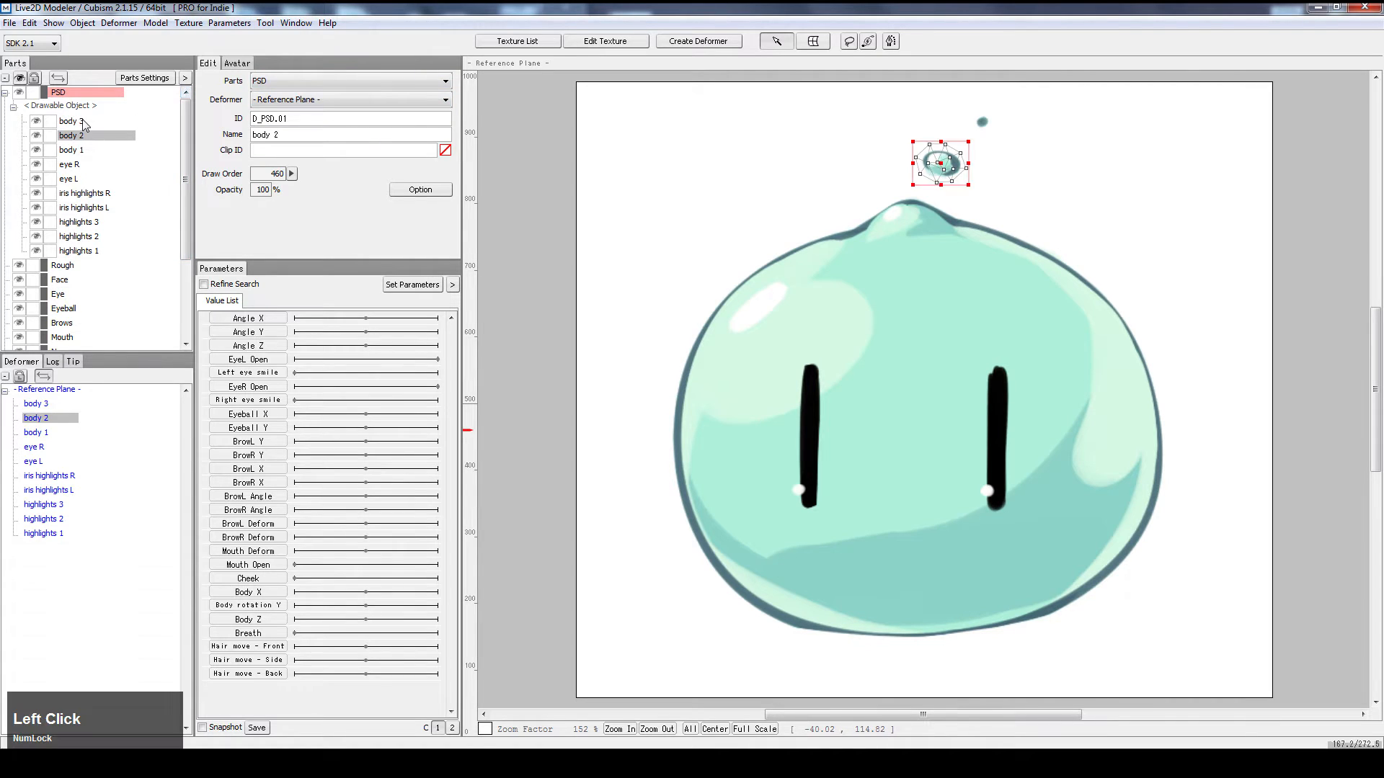
pyautogui.click(940, 164)
pyautogui.click(49, 476)
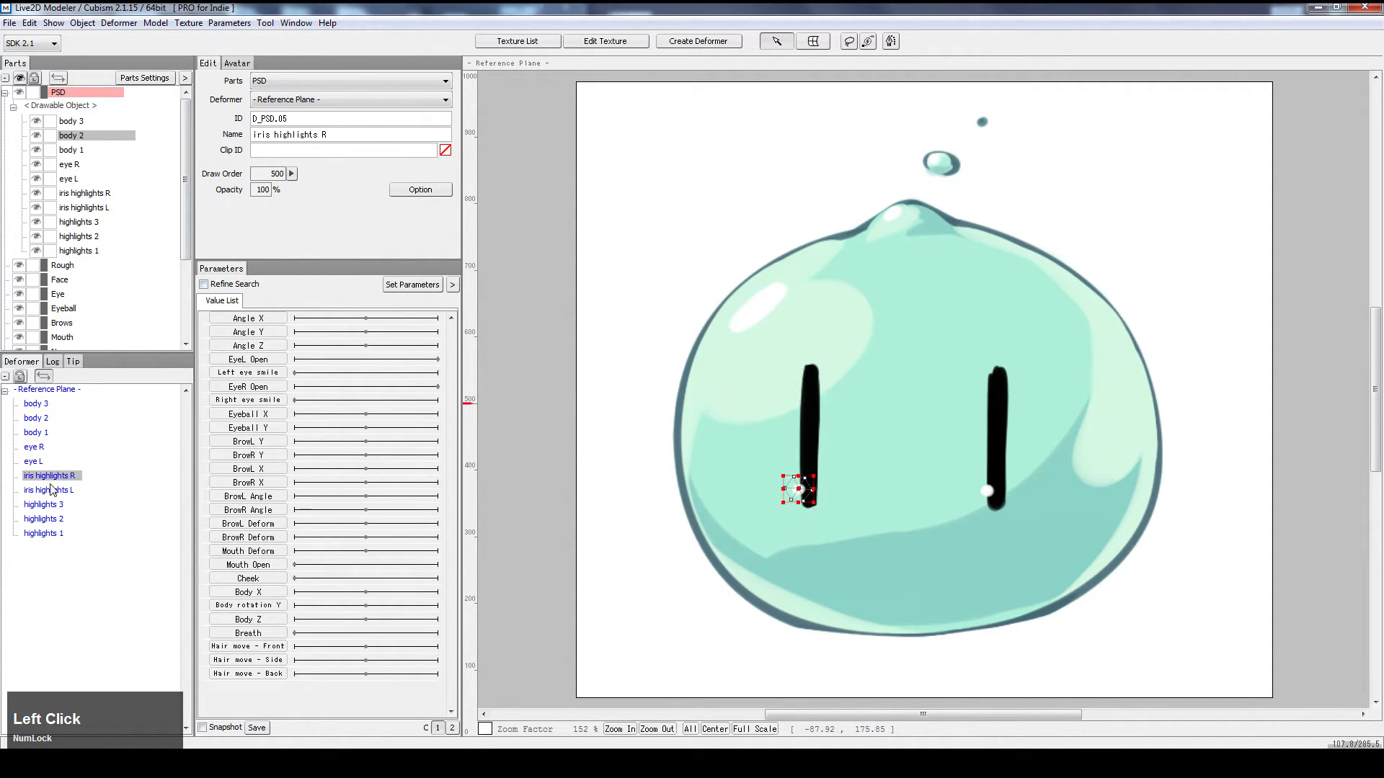
pyautogui.click(70, 150)
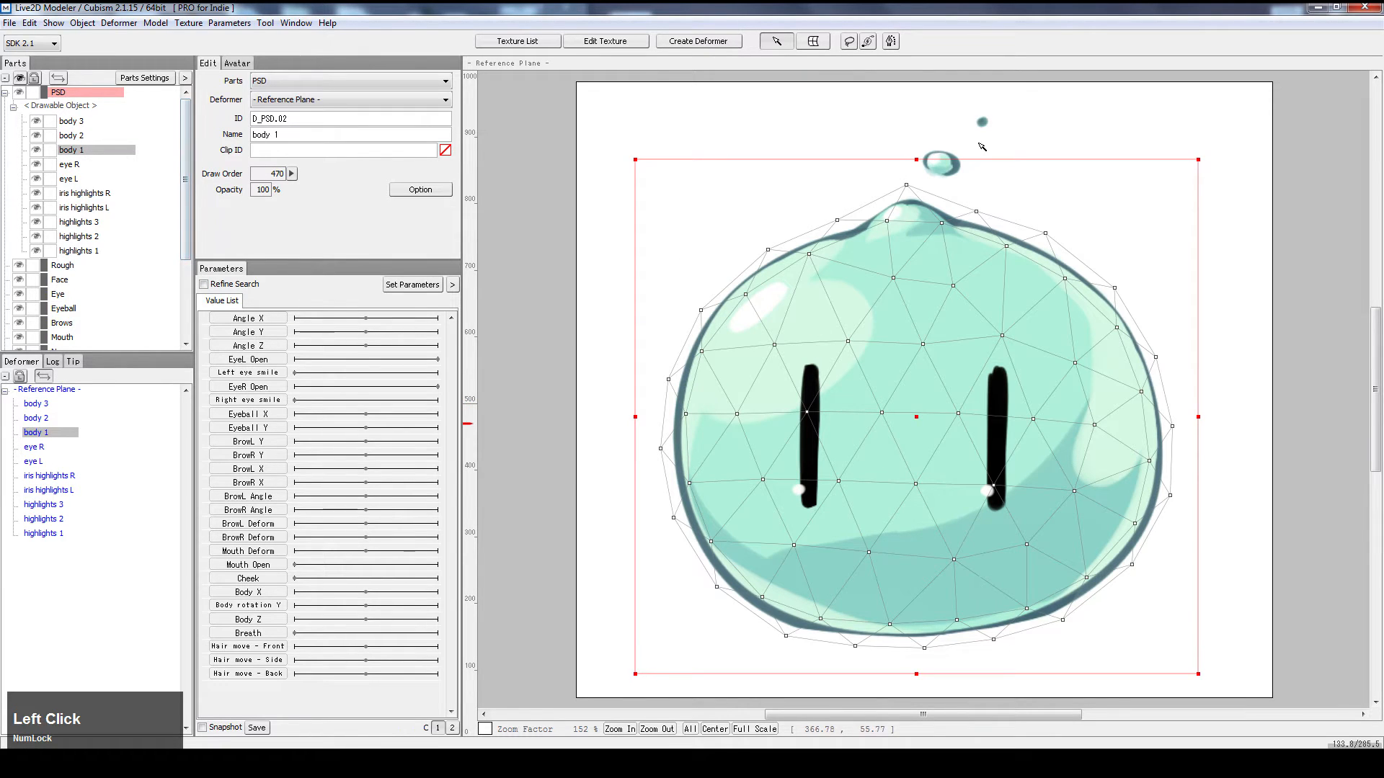
# - Assign the body 2 droplet object to the Body part, leaving its deformer choice as Reference Plane
pyautogui.click(941, 162)
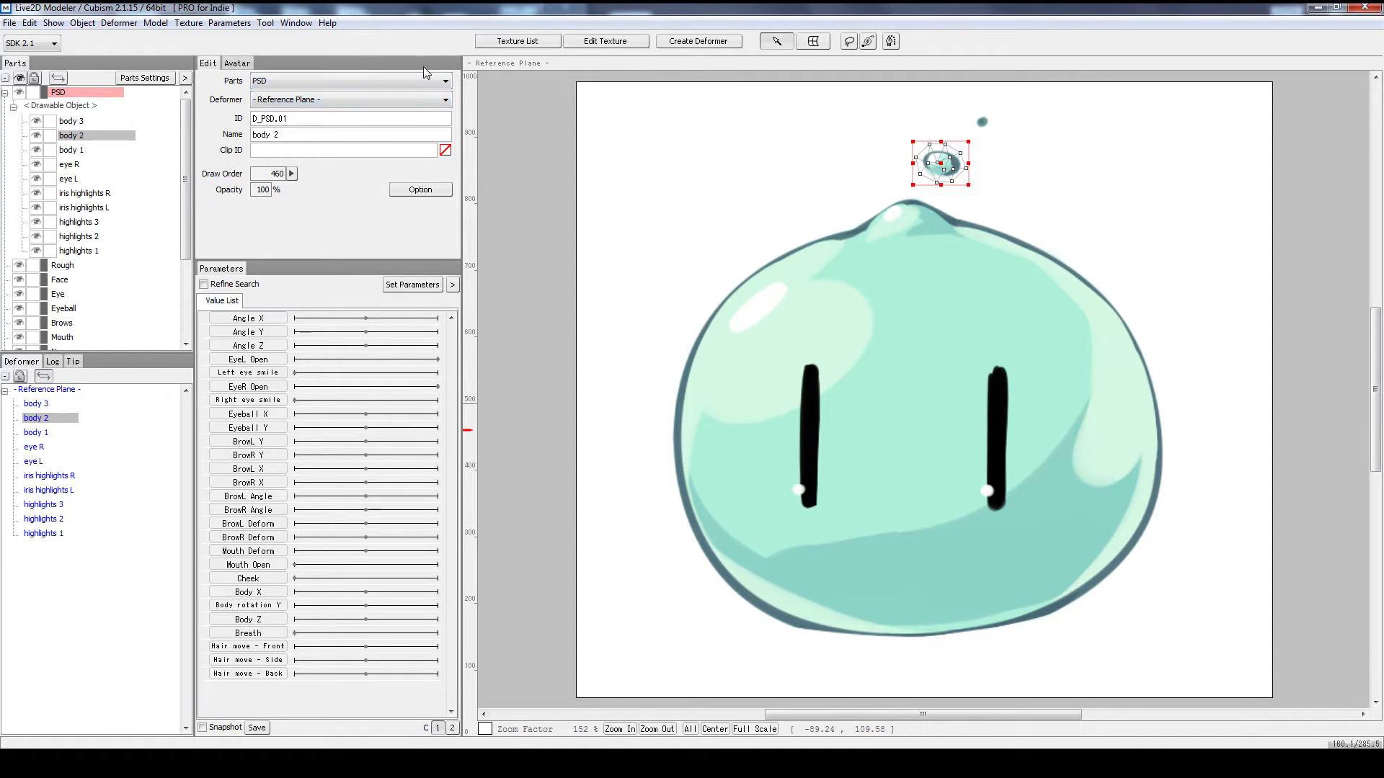
pyautogui.click(307, 81)
pyautogui.click(326, 81)
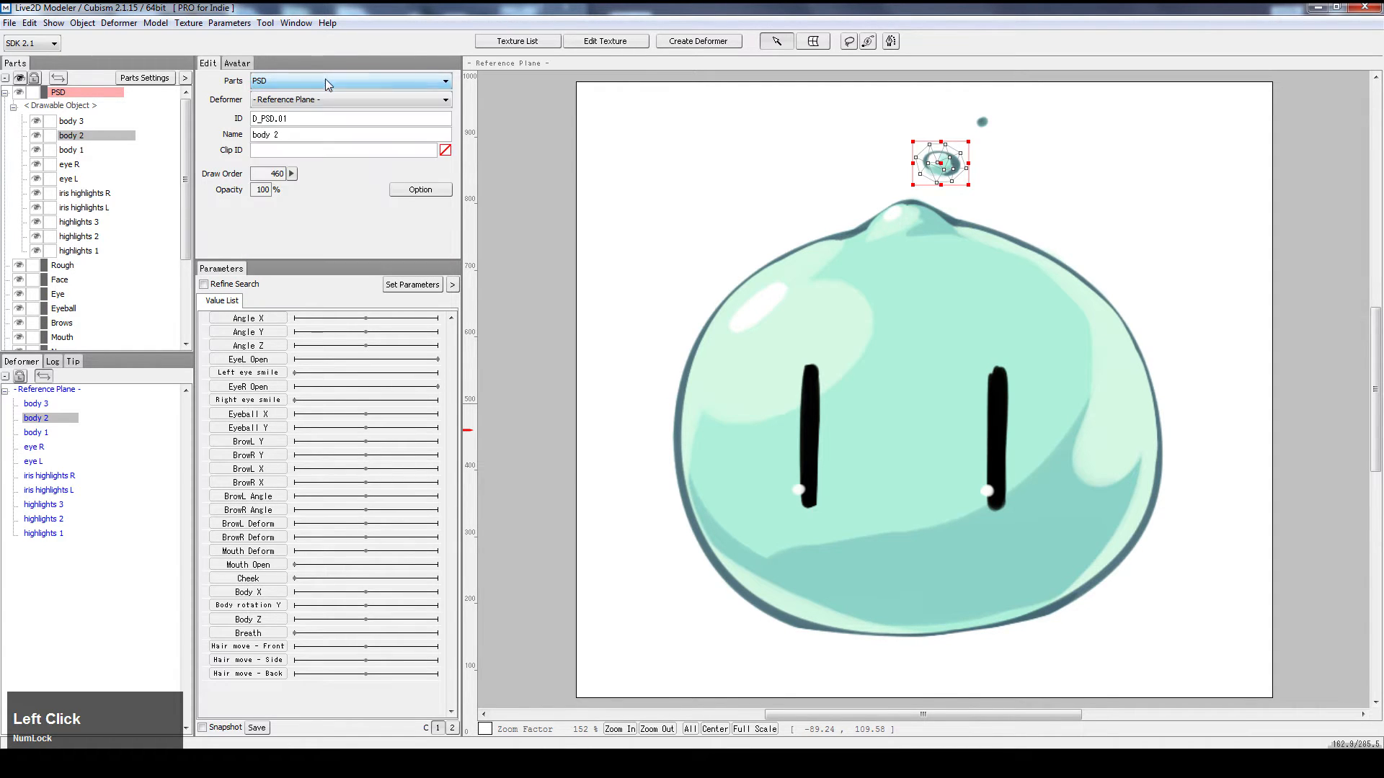
pyautogui.click(326, 80)
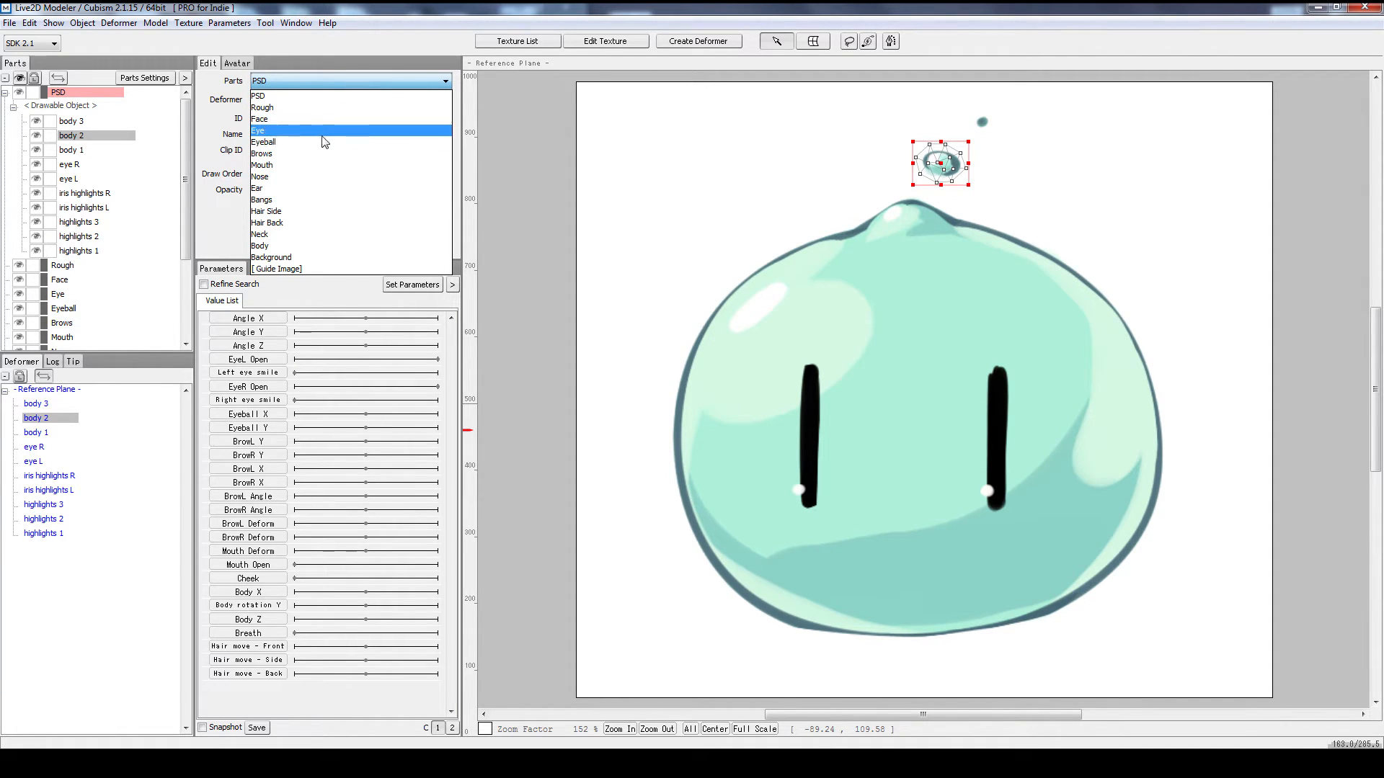
pyautogui.scroll(-1, 288, 216)
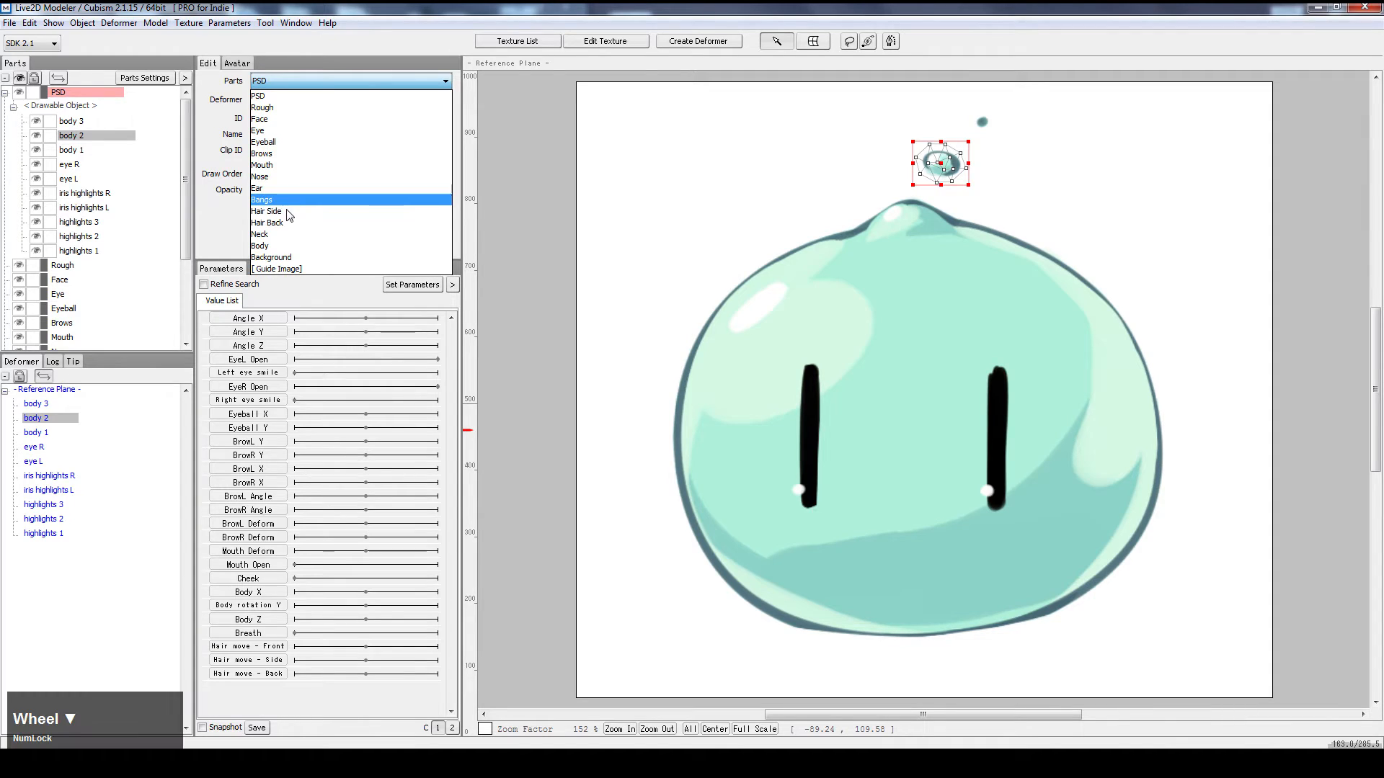
pyautogui.click(285, 246)
pyautogui.click(286, 99)
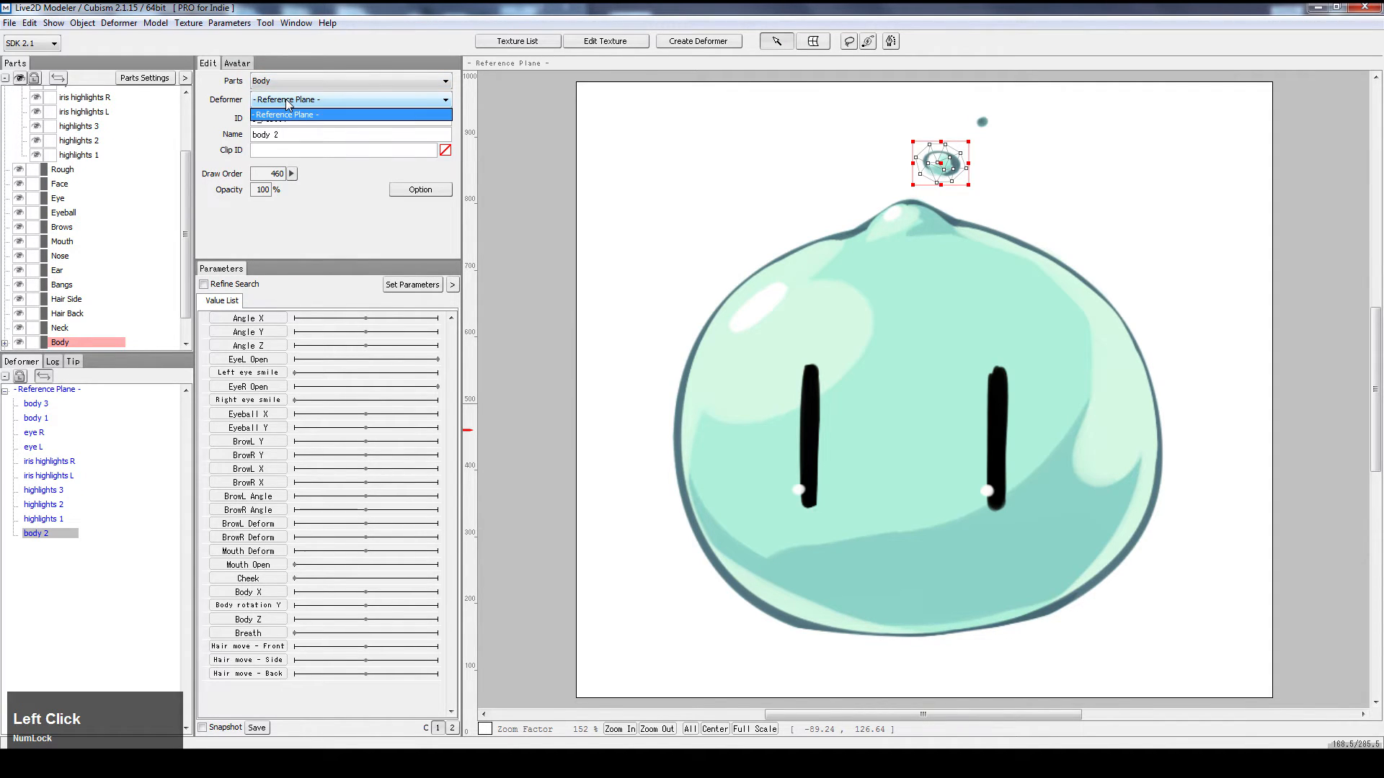
pyautogui.click(280, 100)
# - Try selecting body 3 and body 1 together from the object list and on the canvas, clearing the selection each time
pyautogui.scroll(3, 144, 155)
pyautogui.click(82, 122)
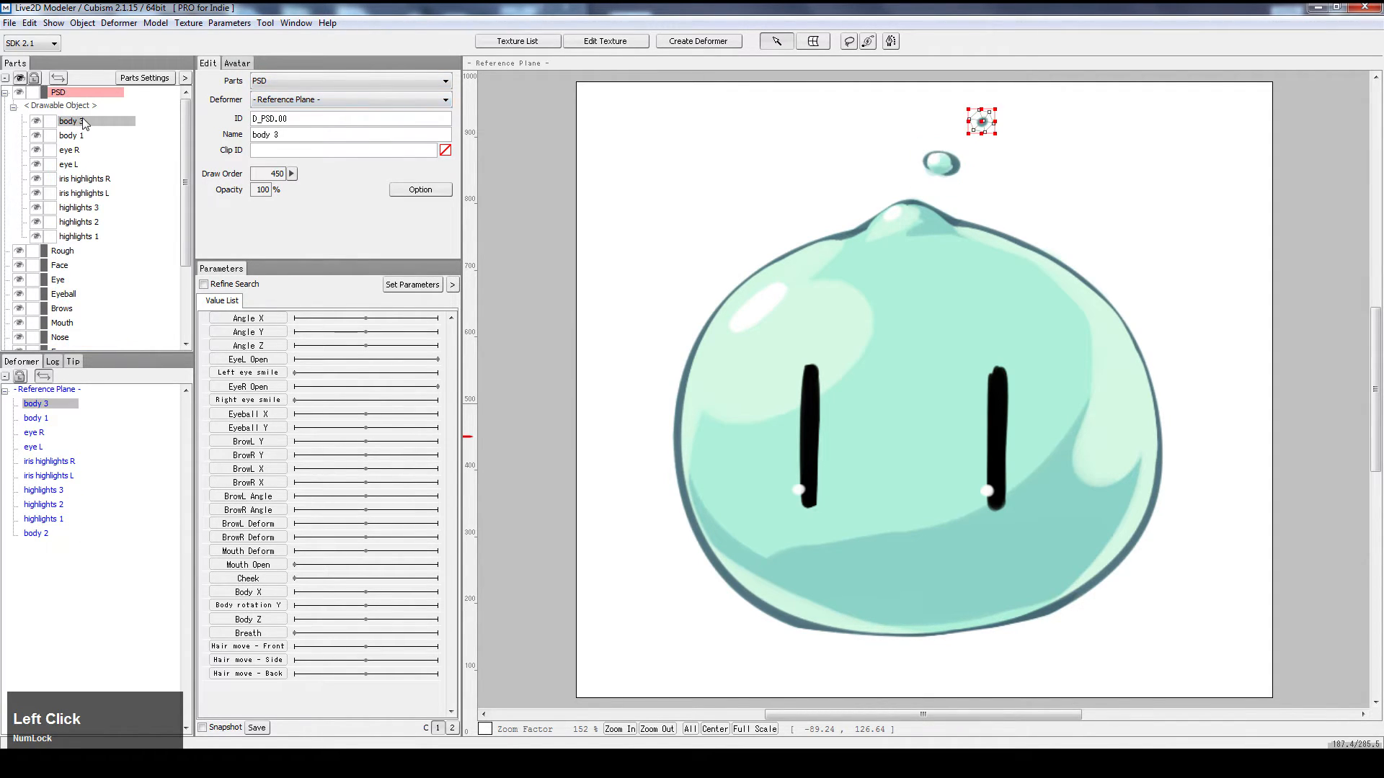
pyautogui.keyDown('ctrl'); pyautogui.click(92, 134); pyautogui.keyUp('ctrl')
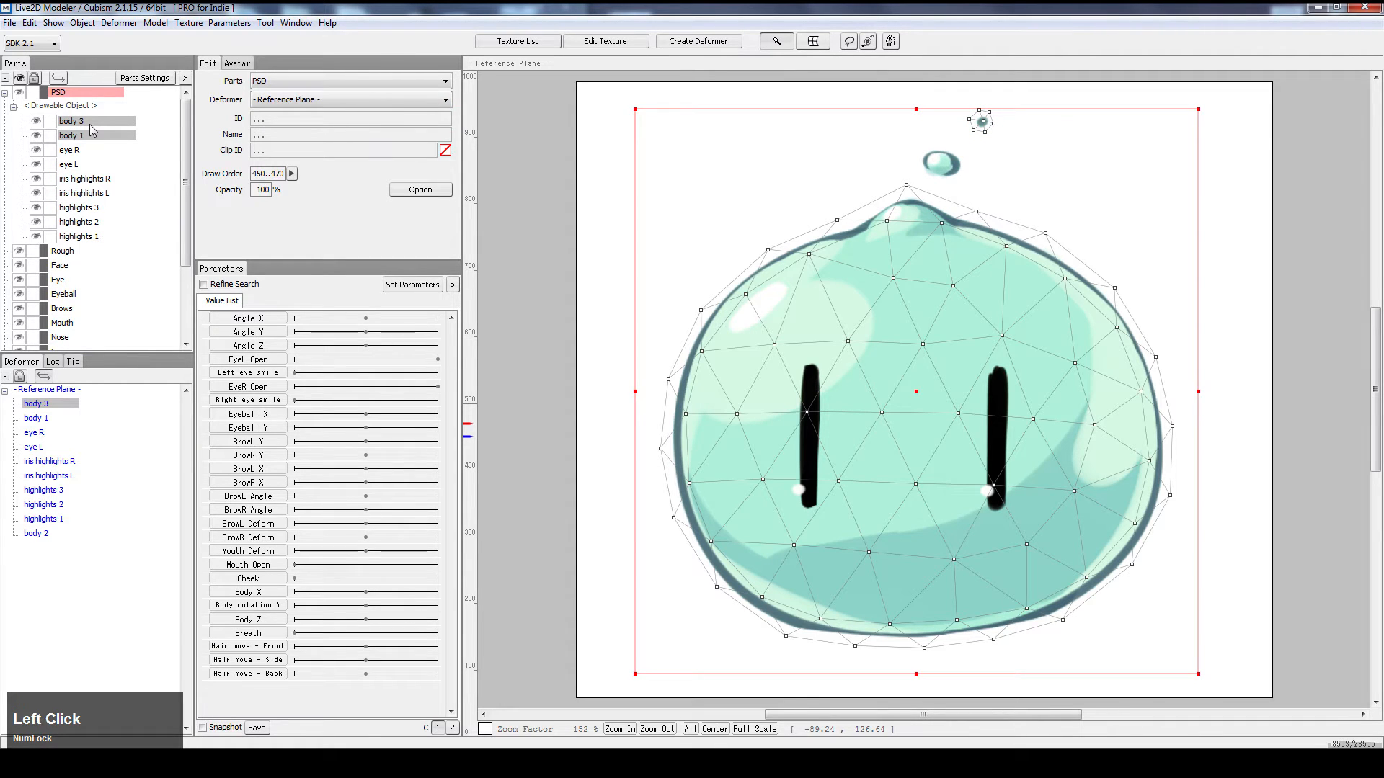
pyautogui.click(1105, 152)
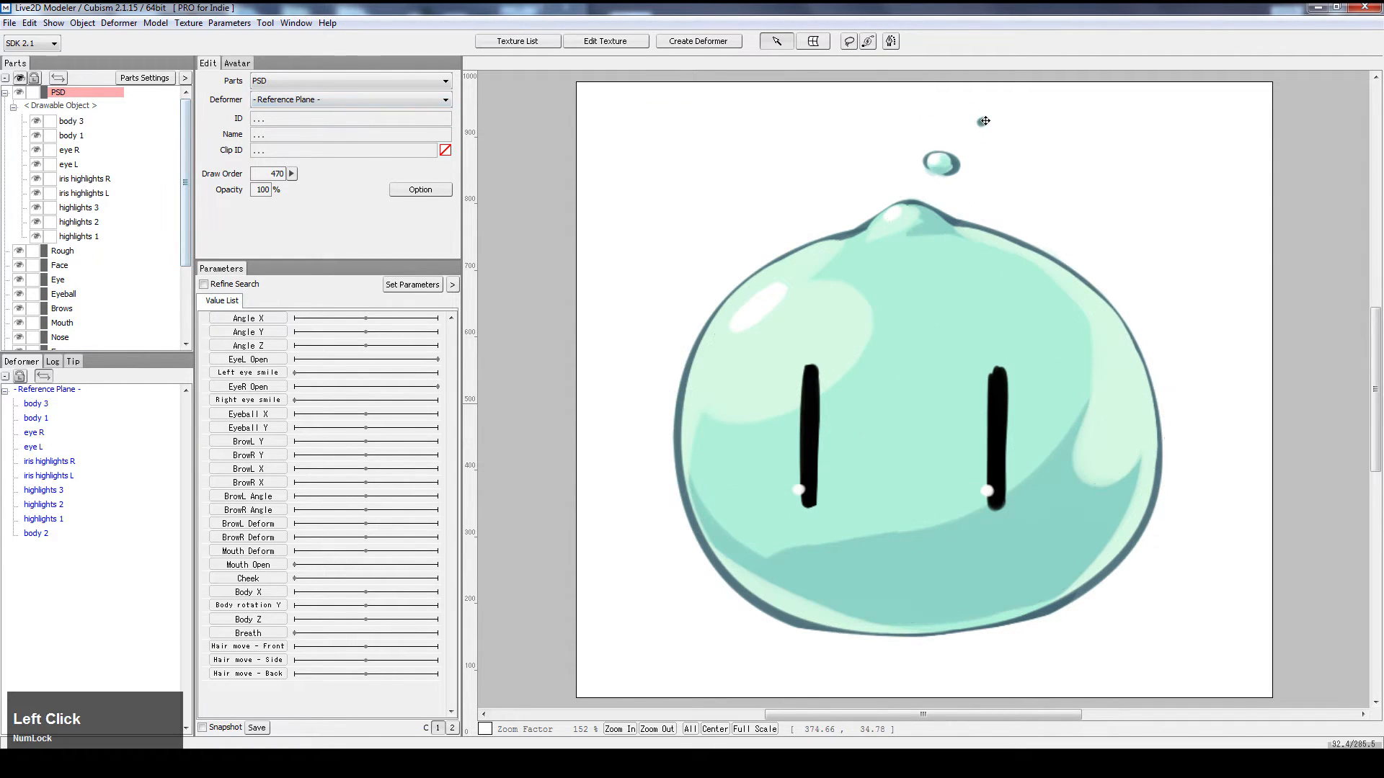
pyautogui.keyDown('shift'); pyautogui.click(983, 121); pyautogui.keyUp('shift')
pyautogui.keyDown('shift'); pyautogui.click(932, 253); pyautogui.keyUp('shift')
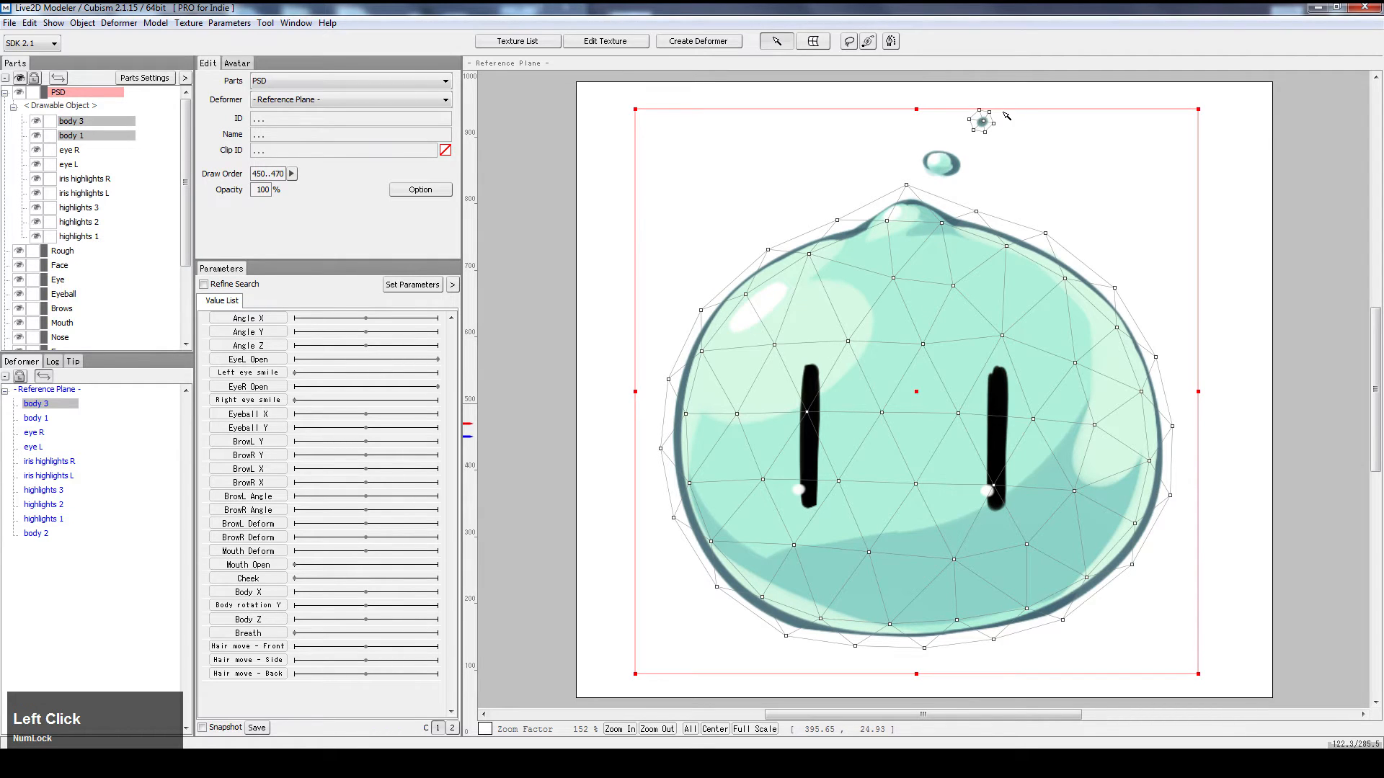
pyautogui.click(539, 165)
pyautogui.click(72, 122)
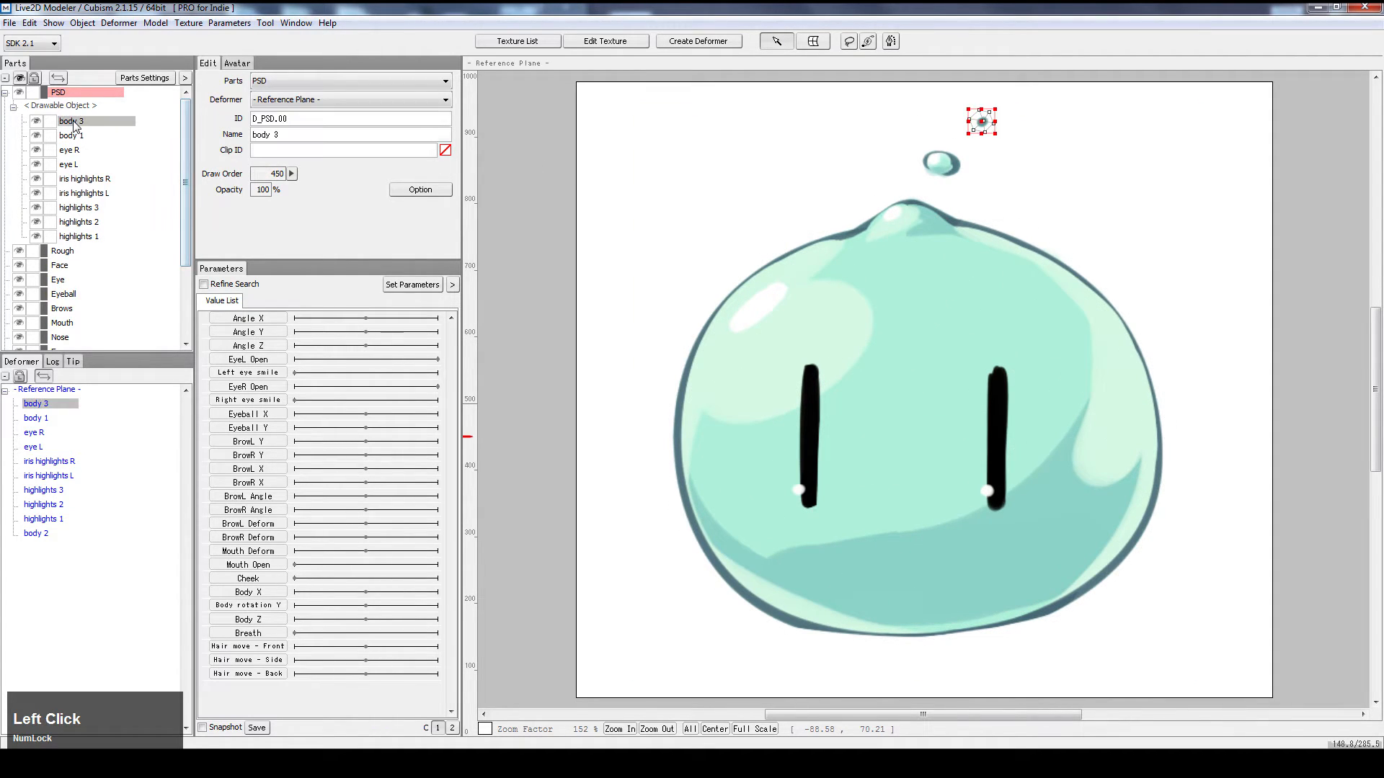
pyautogui.keyDown('shift'); pyautogui.click(74, 137); pyautogui.keyUp('shift')
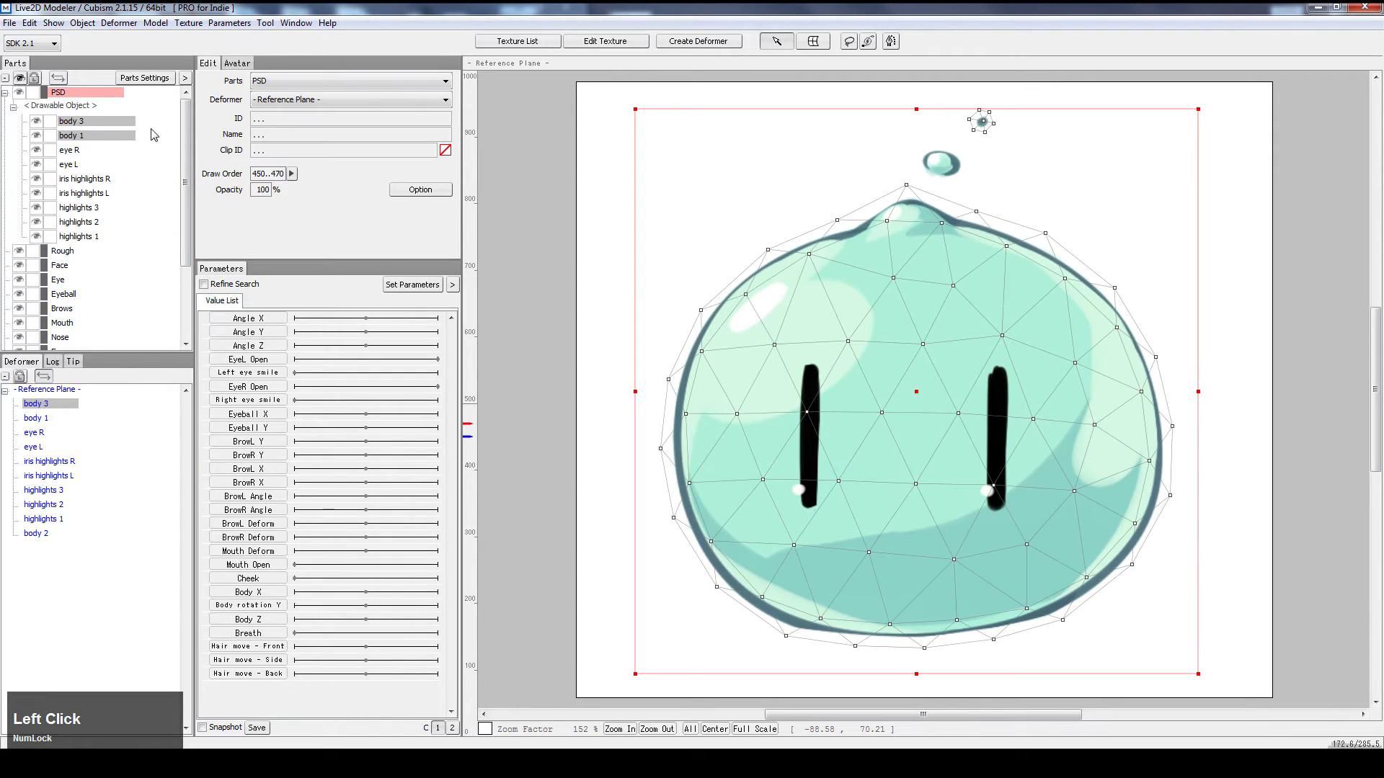
pyautogui.click(550, 156)
# - Try a non-adjacent selection of body 3, eye R, both iris highlights, highlights 3 and highlights 1, and clear it
pyautogui.click(69, 122)
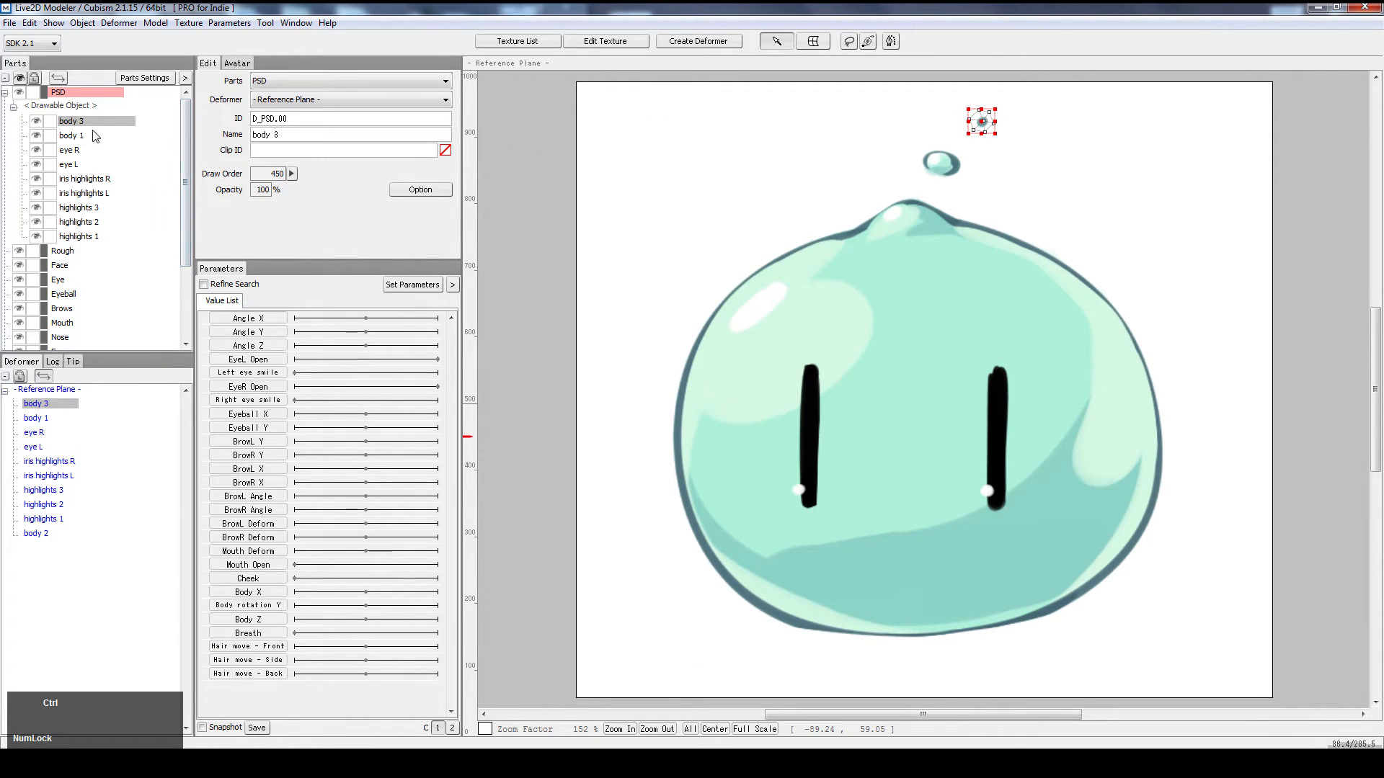
pyautogui.keyDown('ctrl'); pyautogui.click(89, 151); pyautogui.keyUp('ctrl')
pyautogui.keyDown('ctrl'); pyautogui.click(91, 180); pyautogui.keyUp('ctrl')
pyautogui.keyDown('ctrl'); pyautogui.click(93, 193); pyautogui.keyUp('ctrl')
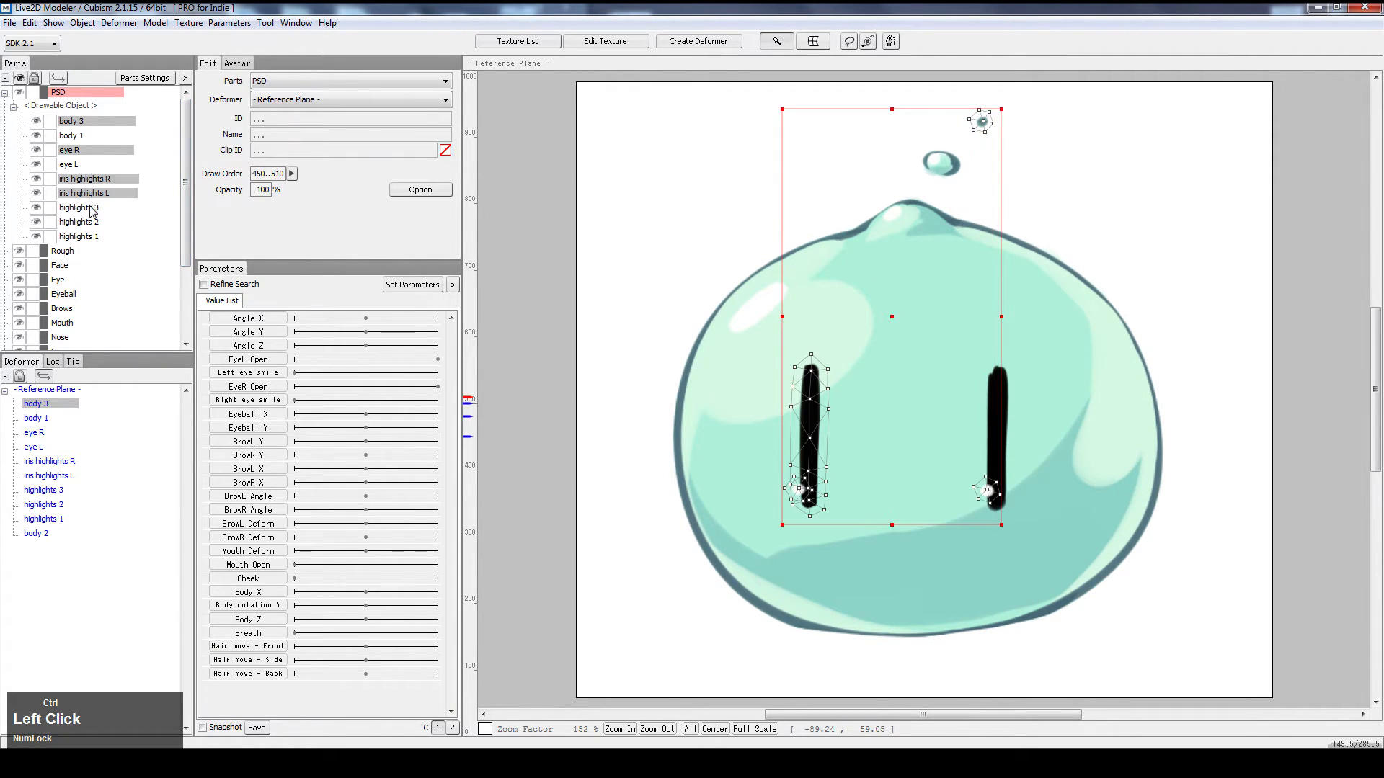
pyautogui.keyDown('ctrl'); pyautogui.click(93, 208); pyautogui.keyUp('ctrl')
pyautogui.keyDown('ctrl'); pyautogui.click(91, 237); pyautogui.keyUp('ctrl')
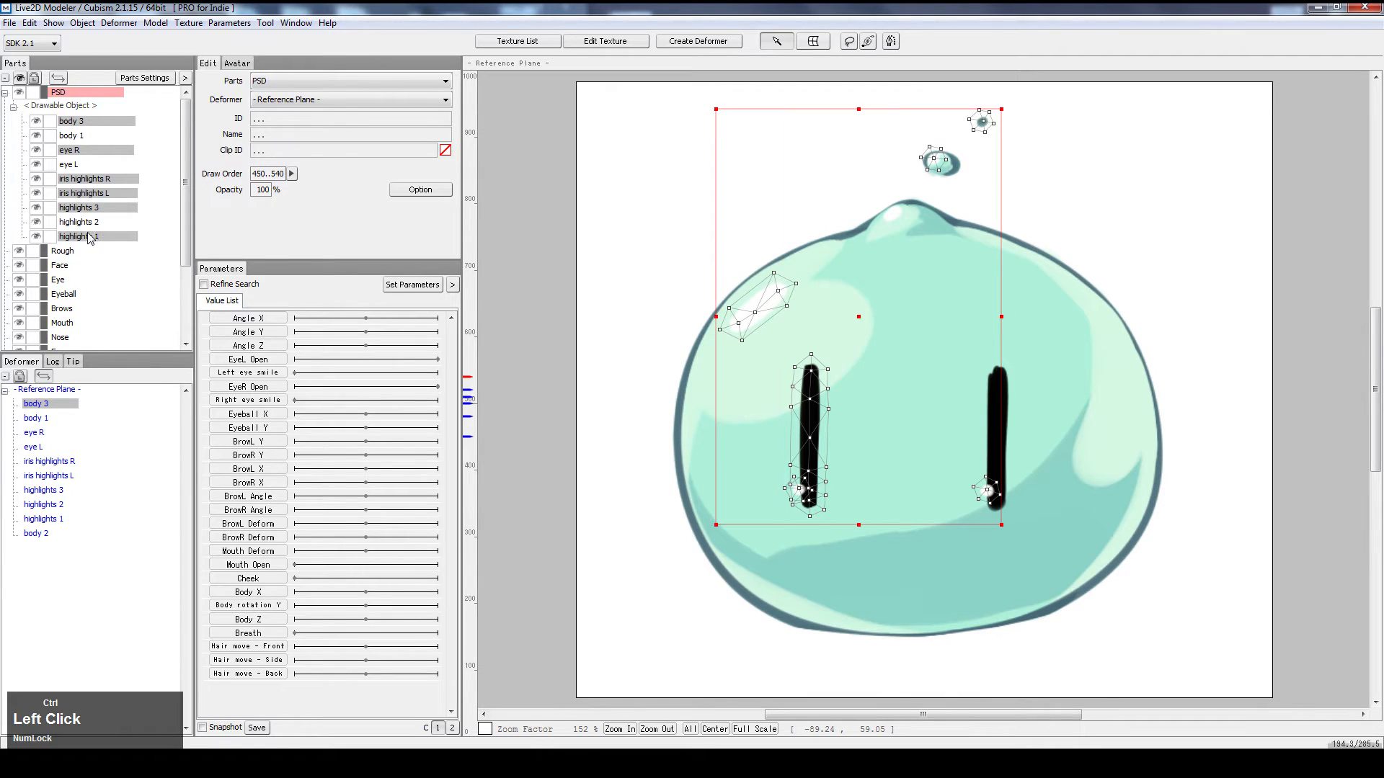
pyautogui.click(517, 163)
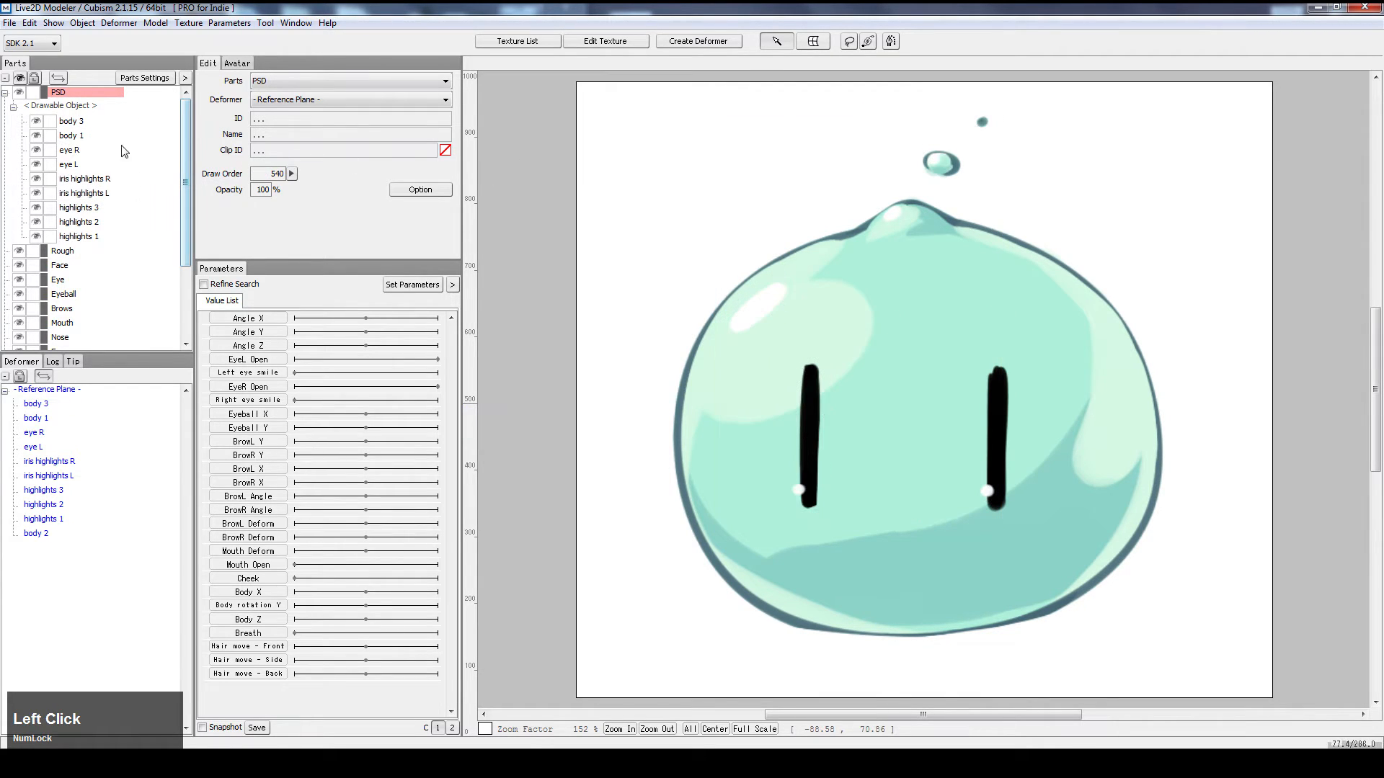
# - Assign the body 3 and body 1 objects together to the Body part
pyautogui.click(72, 123)
pyautogui.keyDown('ctrl'); pyautogui.click(72, 135); pyautogui.keyUp('ctrl')
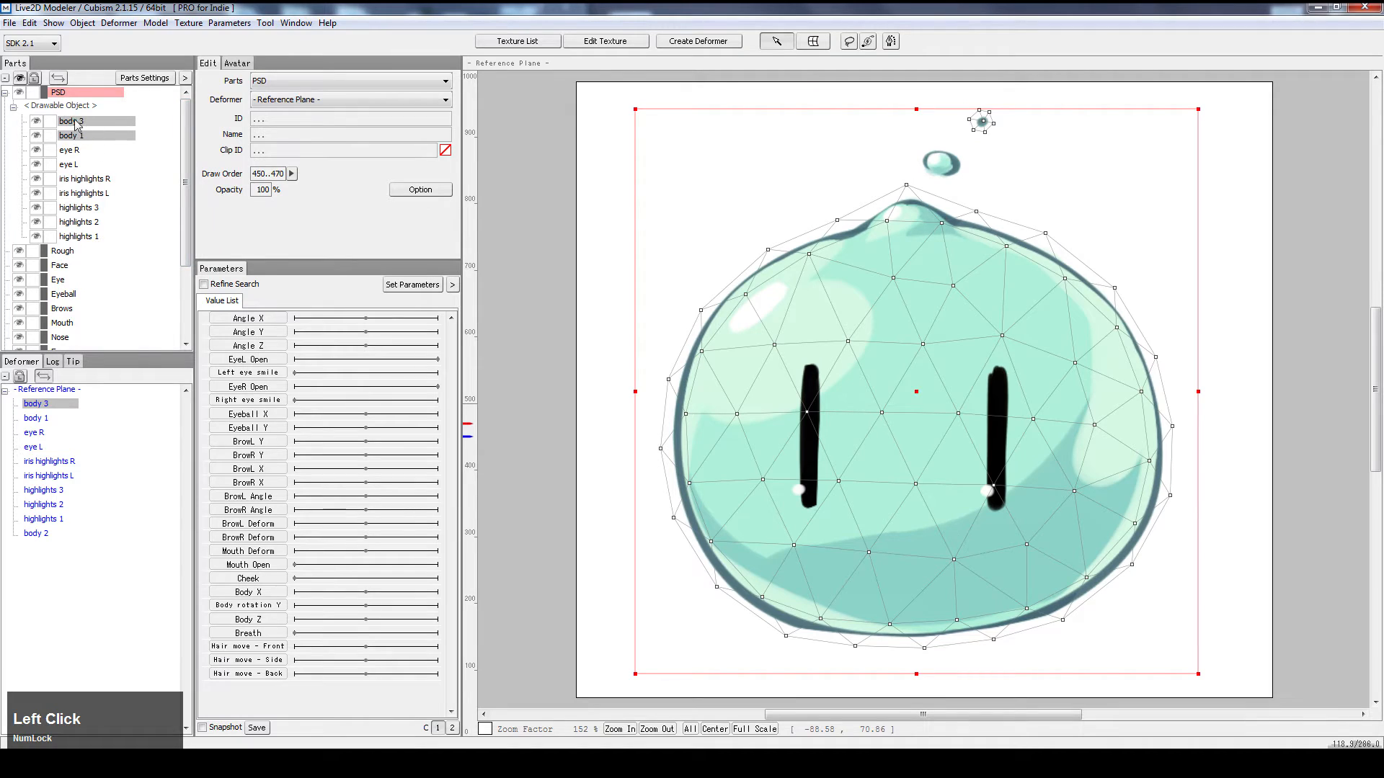
pyautogui.click(363, 80)
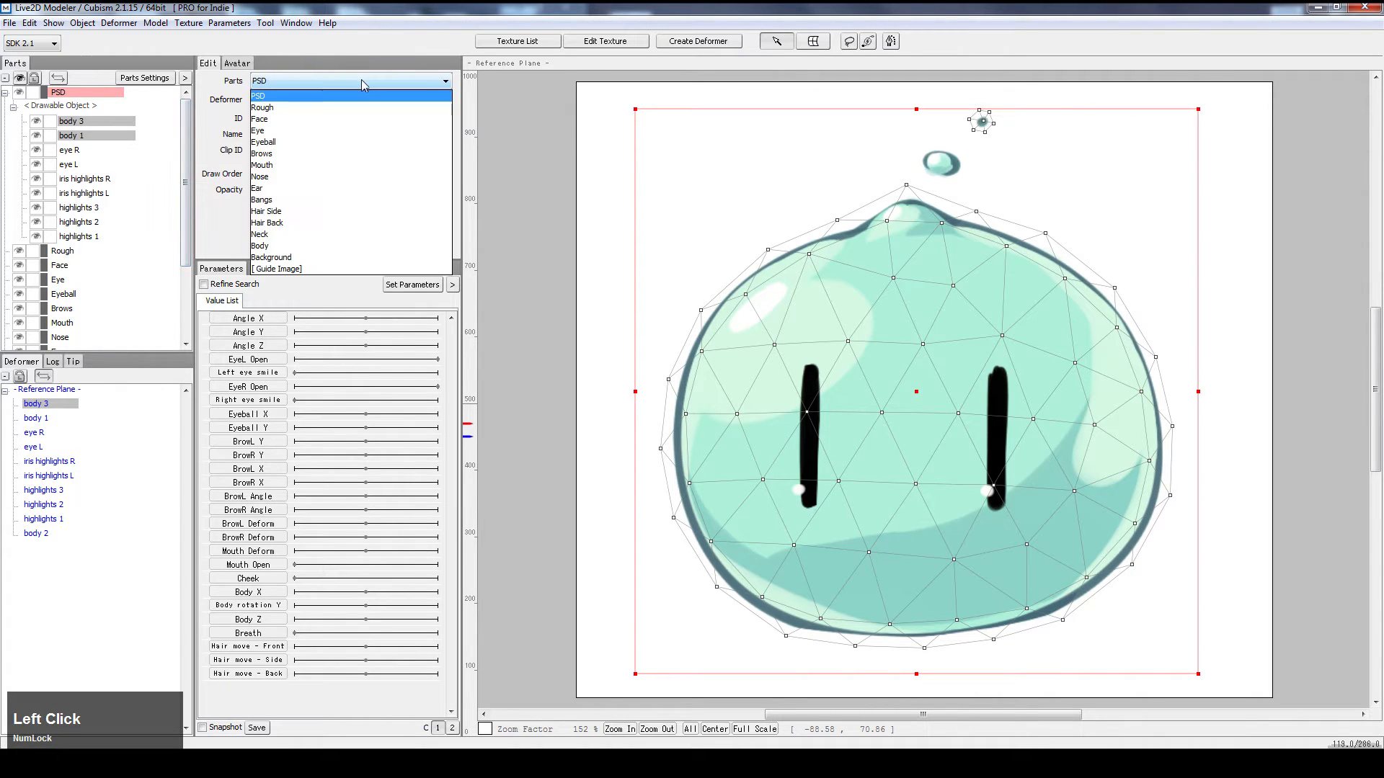
pyautogui.click(361, 81)
pyautogui.click(360, 82)
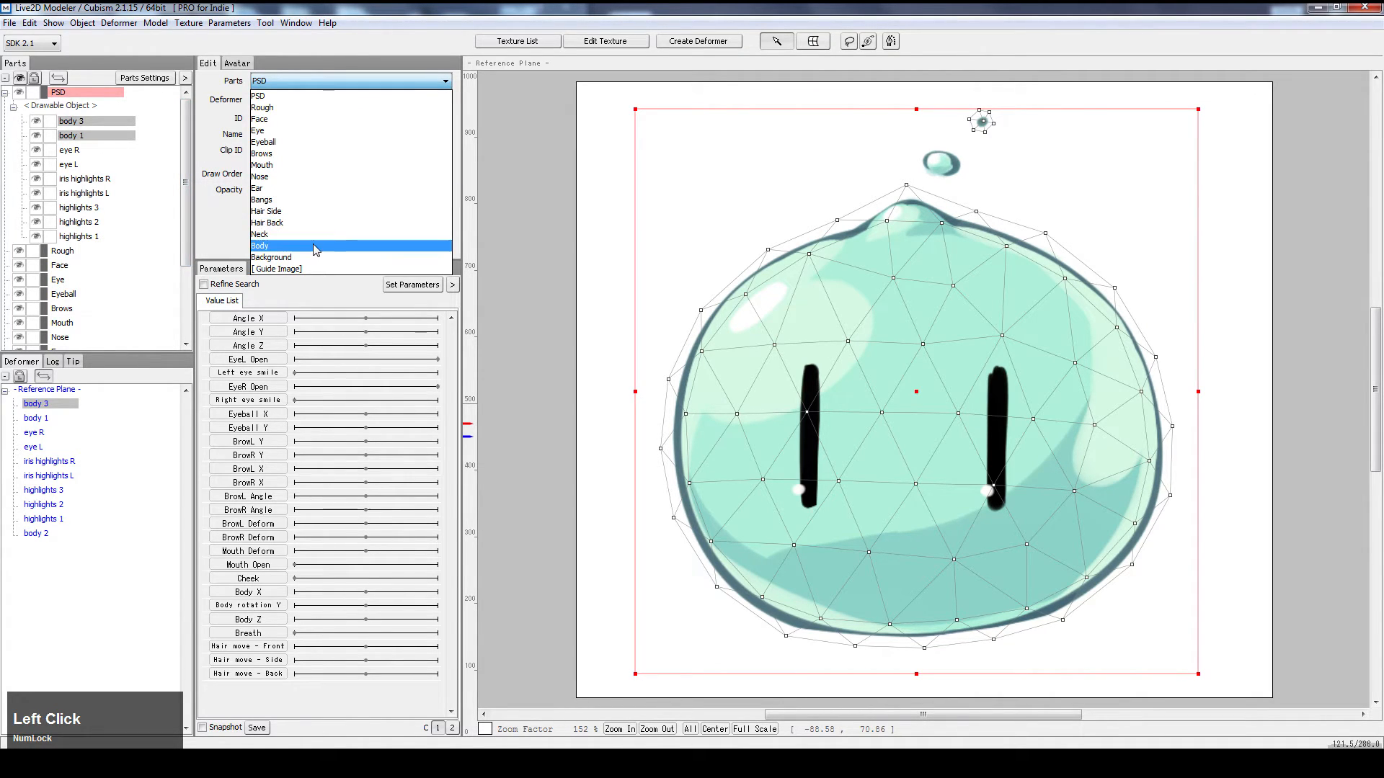
pyautogui.click(339, 246)
# - Expand the Body part and move body 1 above body 2 and body 3 in its object list
pyautogui.scroll(-2, 54, 314)
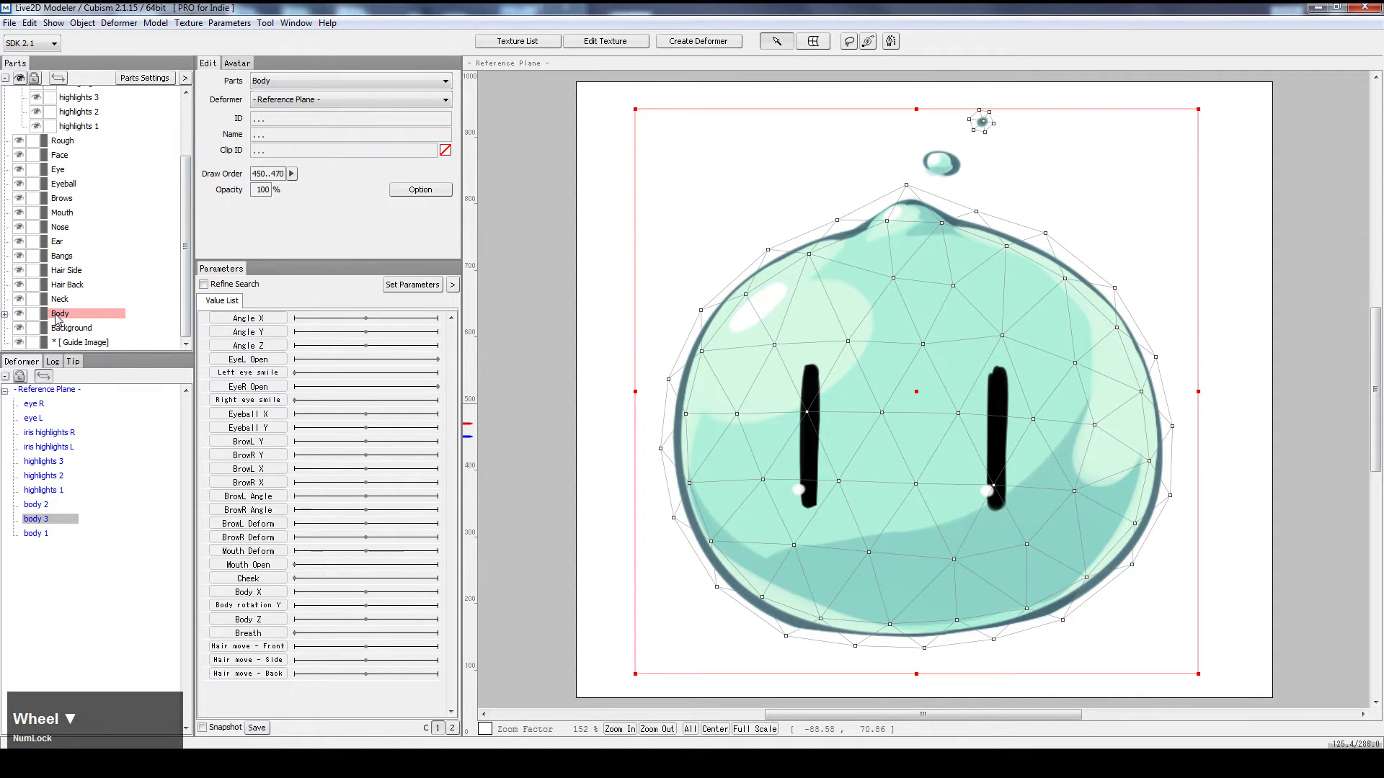
pyautogui.click(4, 314)
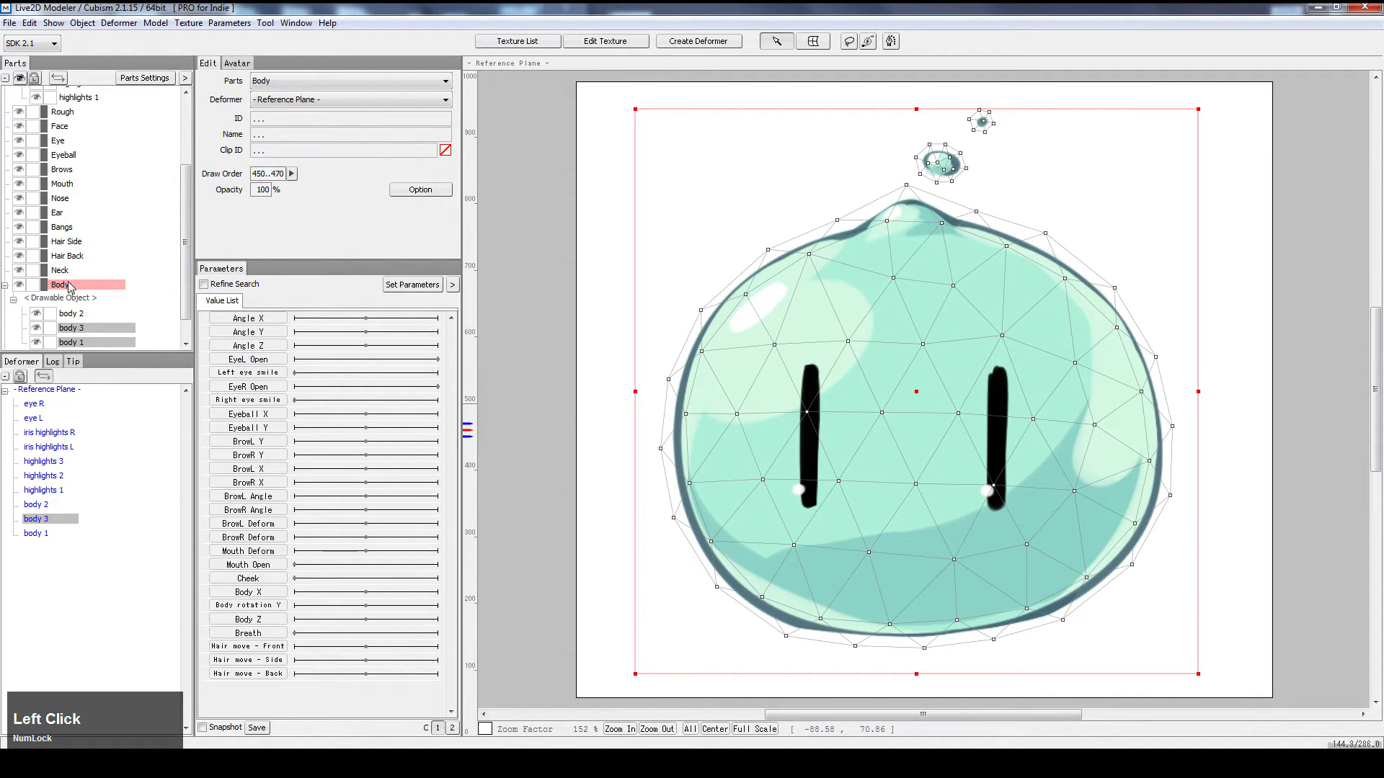
pyautogui.scroll(-2, 85, 319)
pyautogui.click(83, 314)
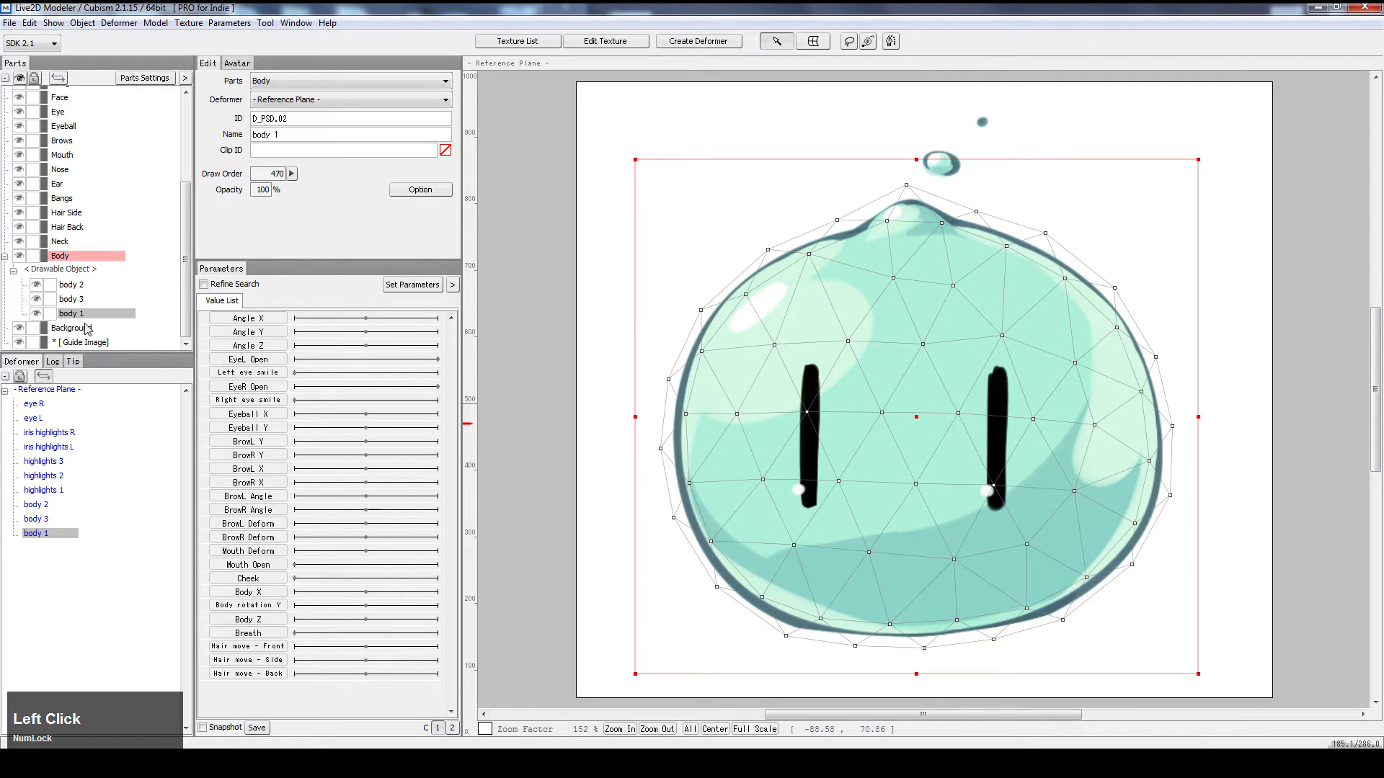
pyautogui.moveTo(91, 314); pyautogui.dragTo(93, 279)
pyautogui.scroll(-2, 68, 299)
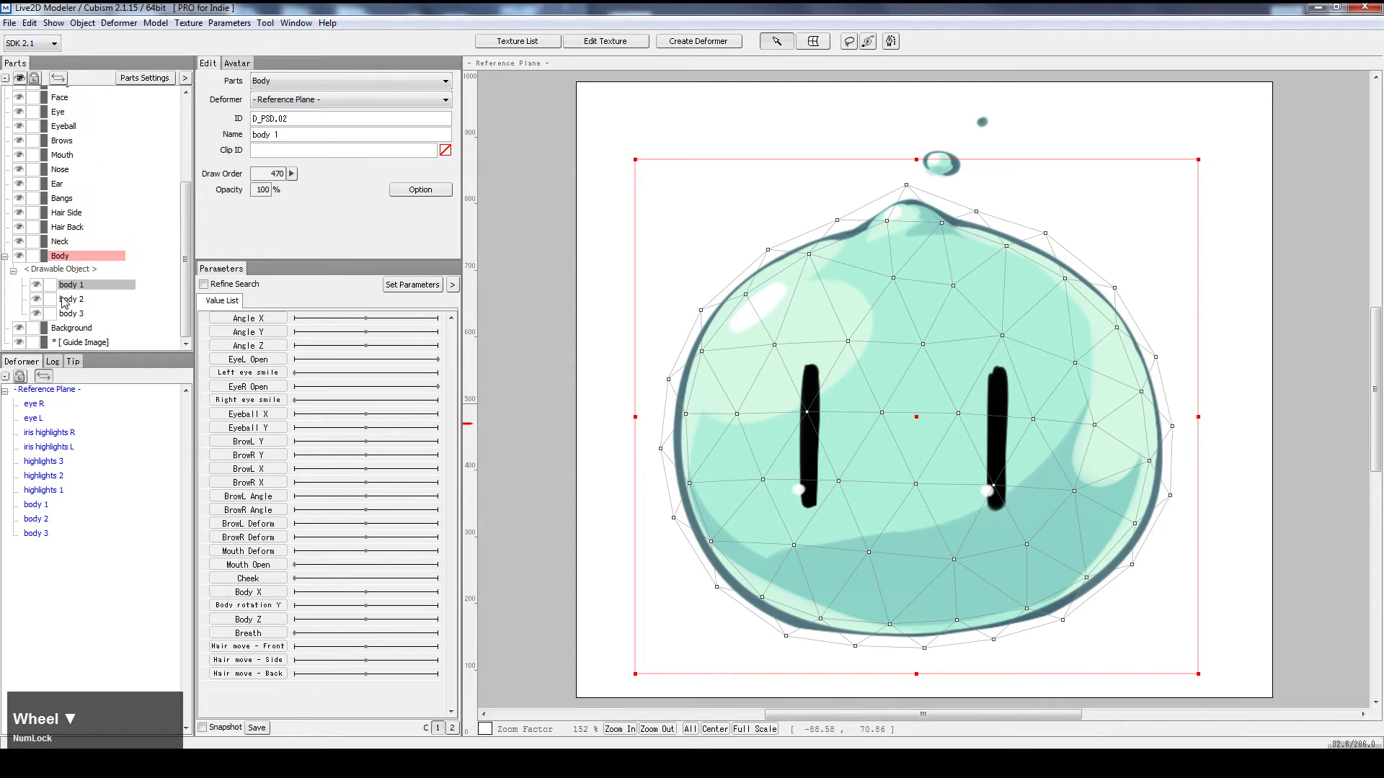
pyautogui.click(82, 311)
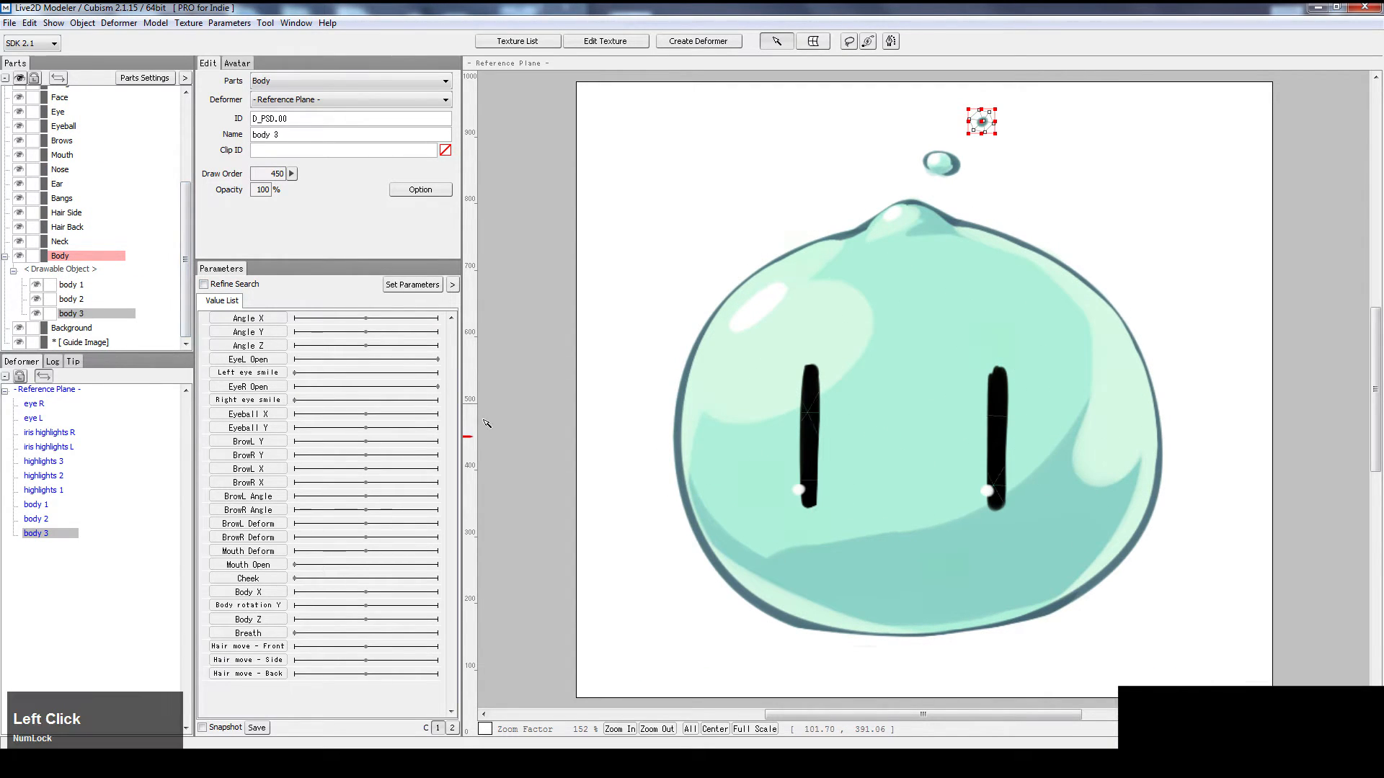
# - Select only eye R among the PSD part's objects and move it into the Eye part
pyautogui.scroll(3, 75, 213)
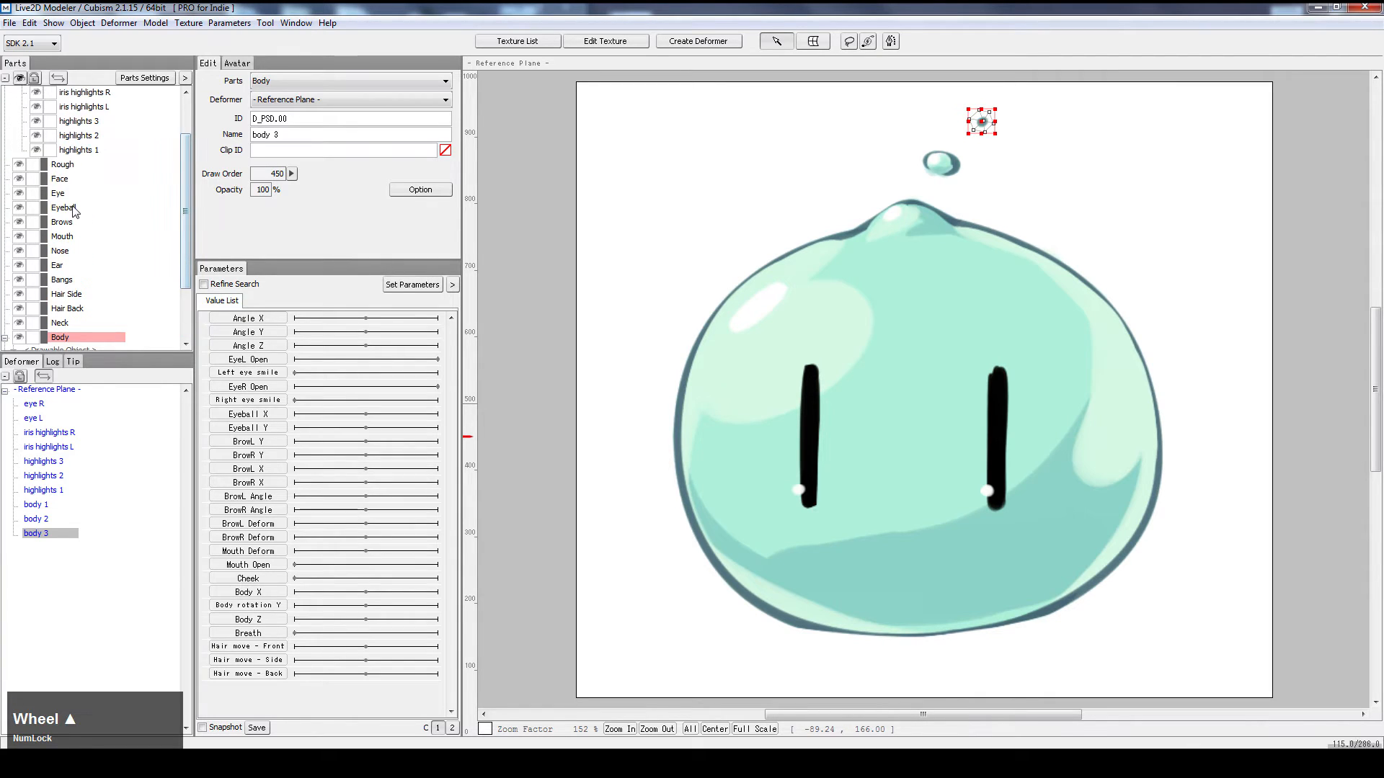
pyautogui.click(69, 121)
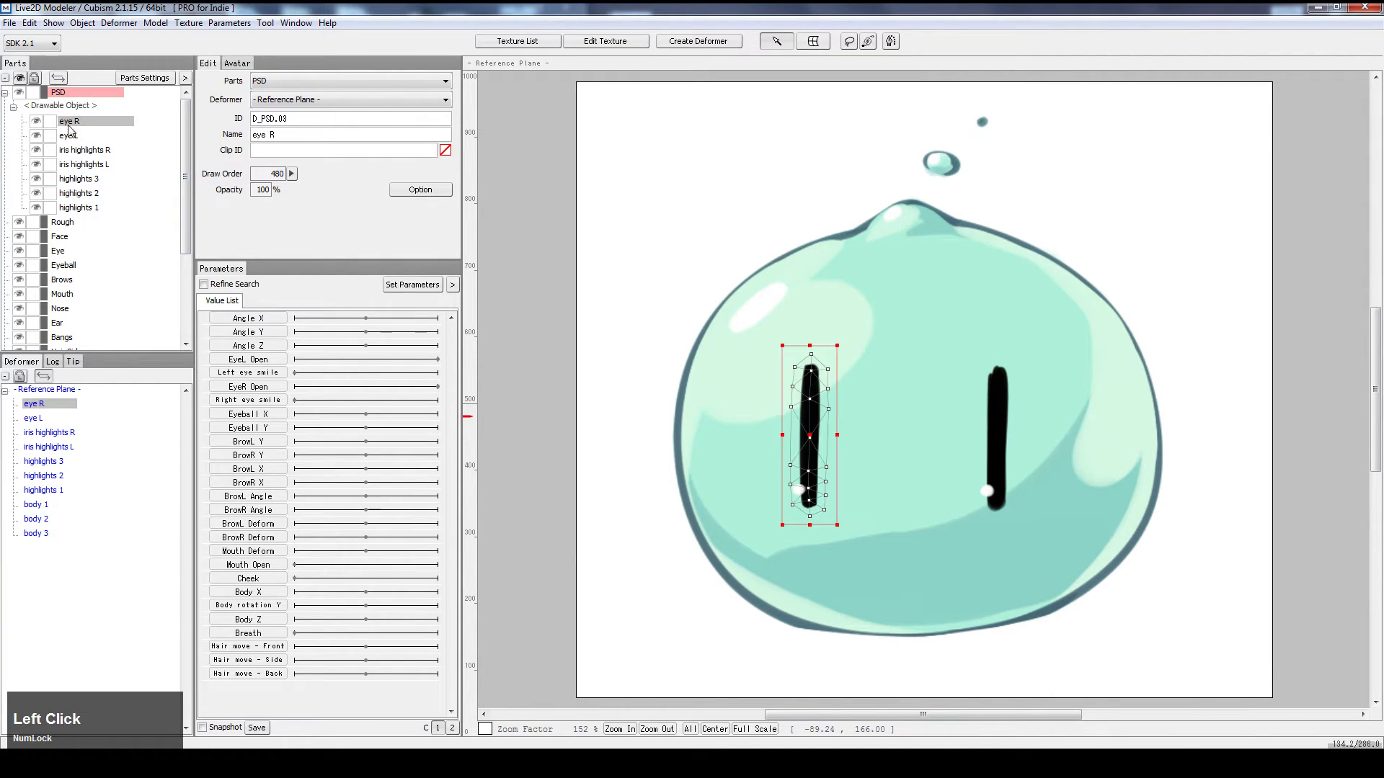
pyautogui.click(68, 136)
pyautogui.keyDown('shift'); pyautogui.click(68, 127); pyautogui.keyUp('shift')
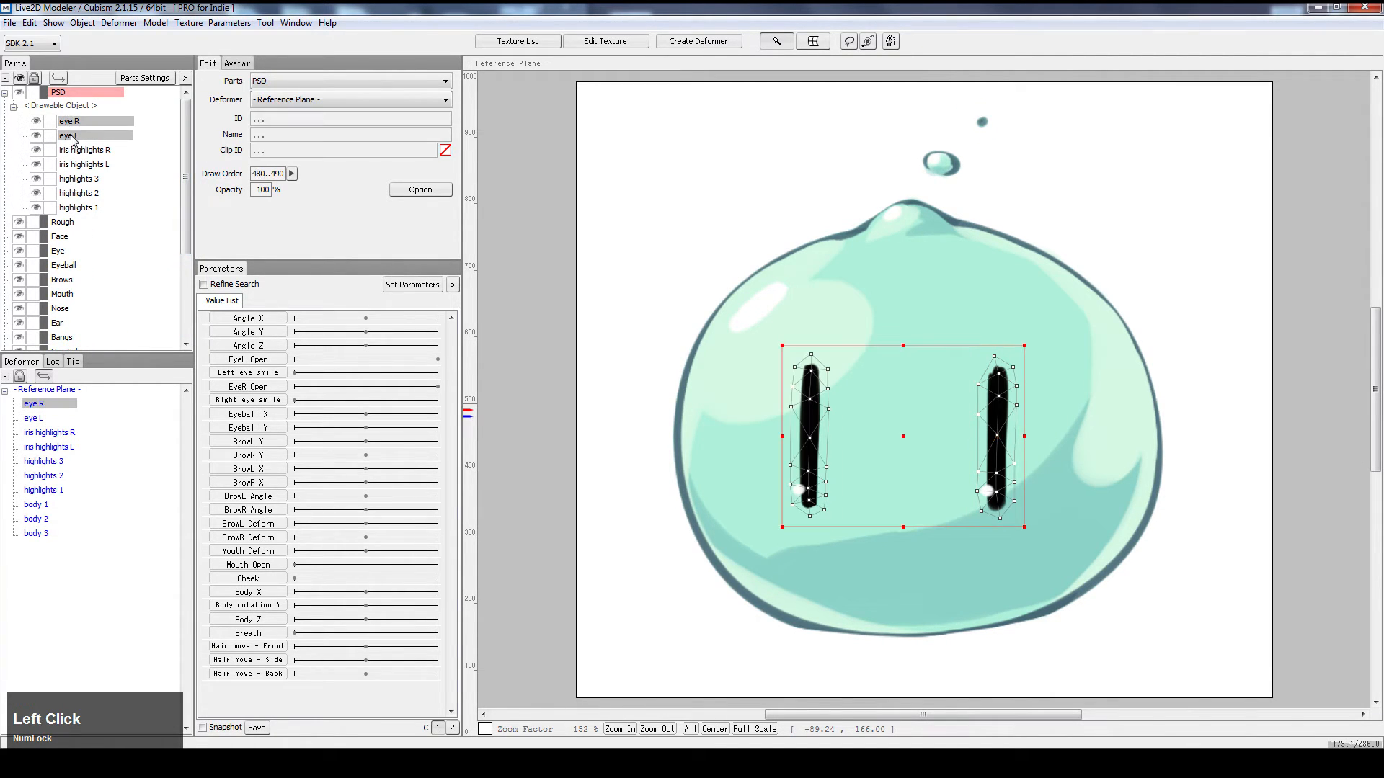
pyautogui.click(71, 139)
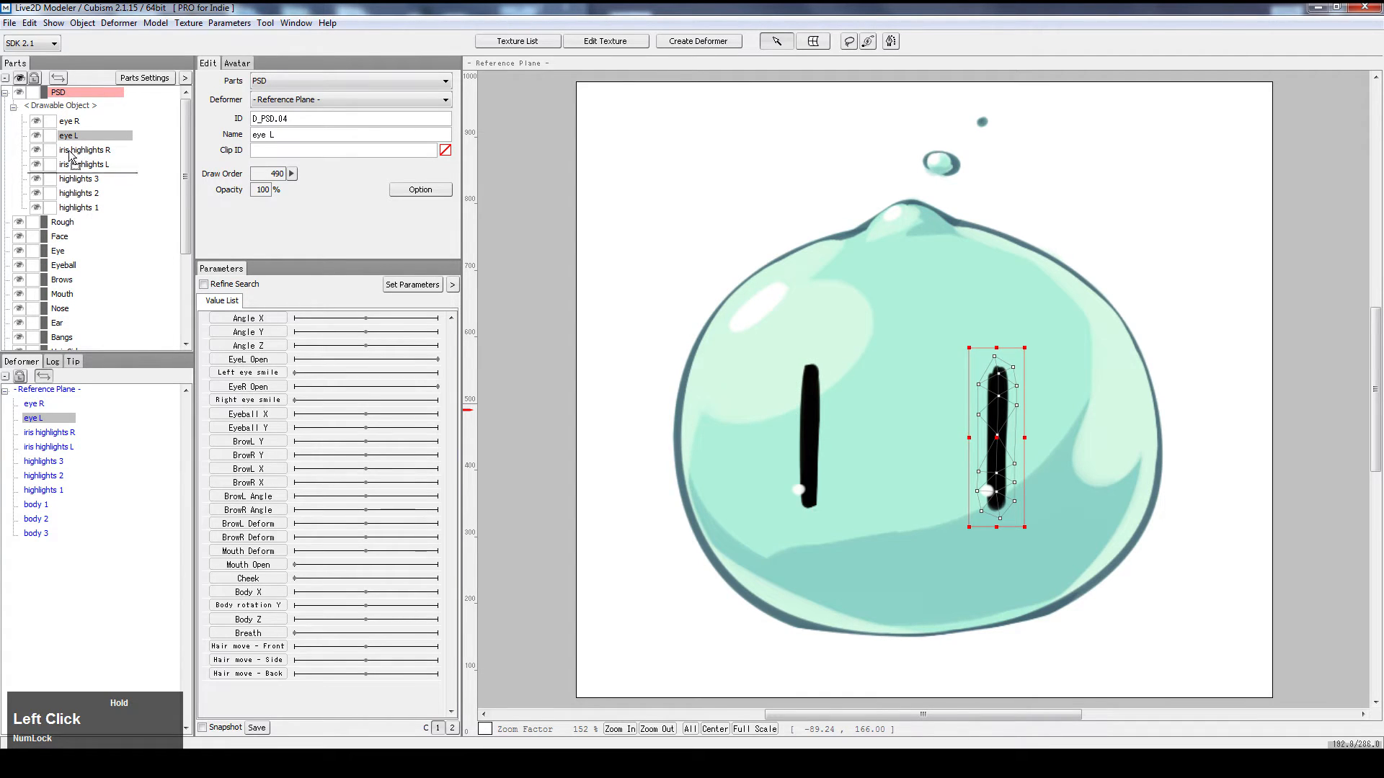
pyautogui.keyDown('shift'); pyautogui.click(69, 128); pyautogui.keyUp('shift')
pyautogui.click(70, 123)
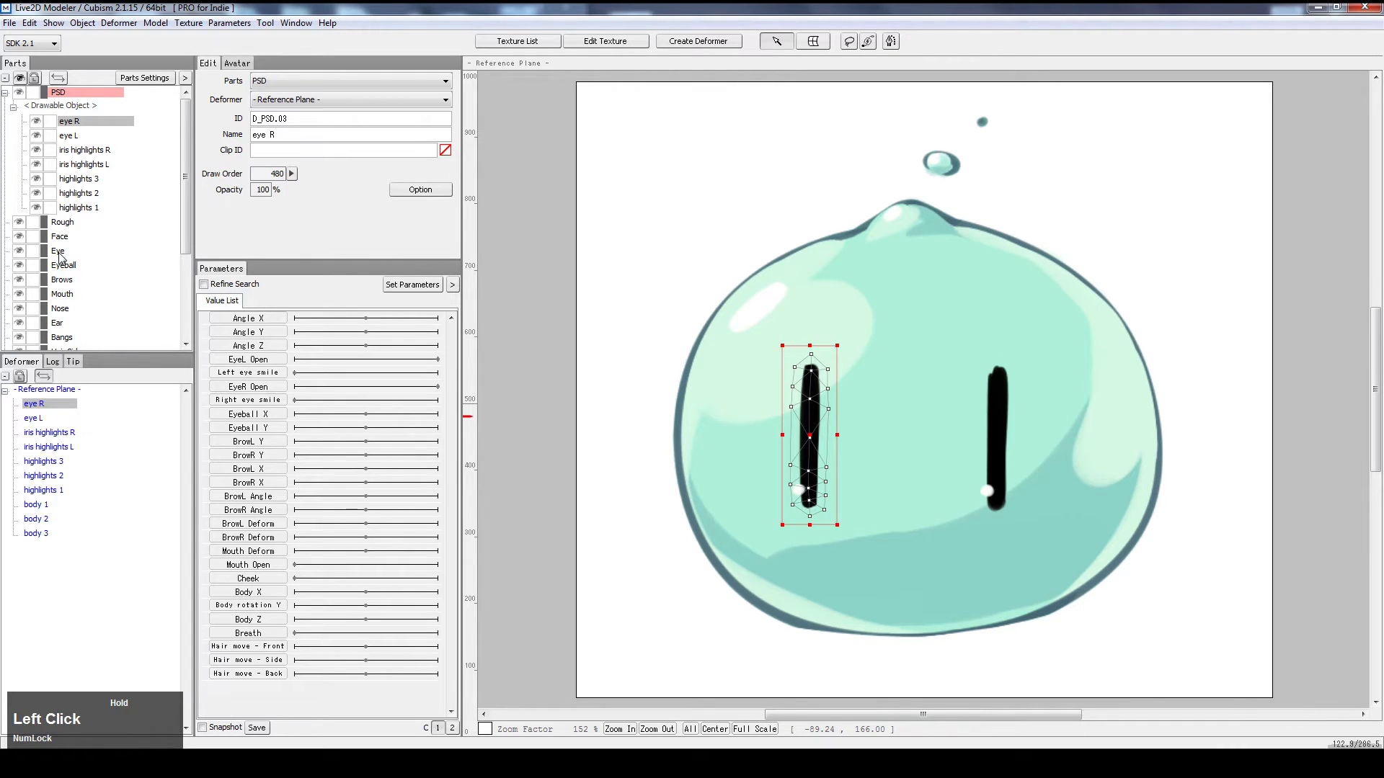
pyautogui.moveTo(60, 258); pyautogui.dragTo(60, 254)
# - Move eye L, iris highlights R and iris highlights L together into the Eye part
pyautogui.click(73, 127)
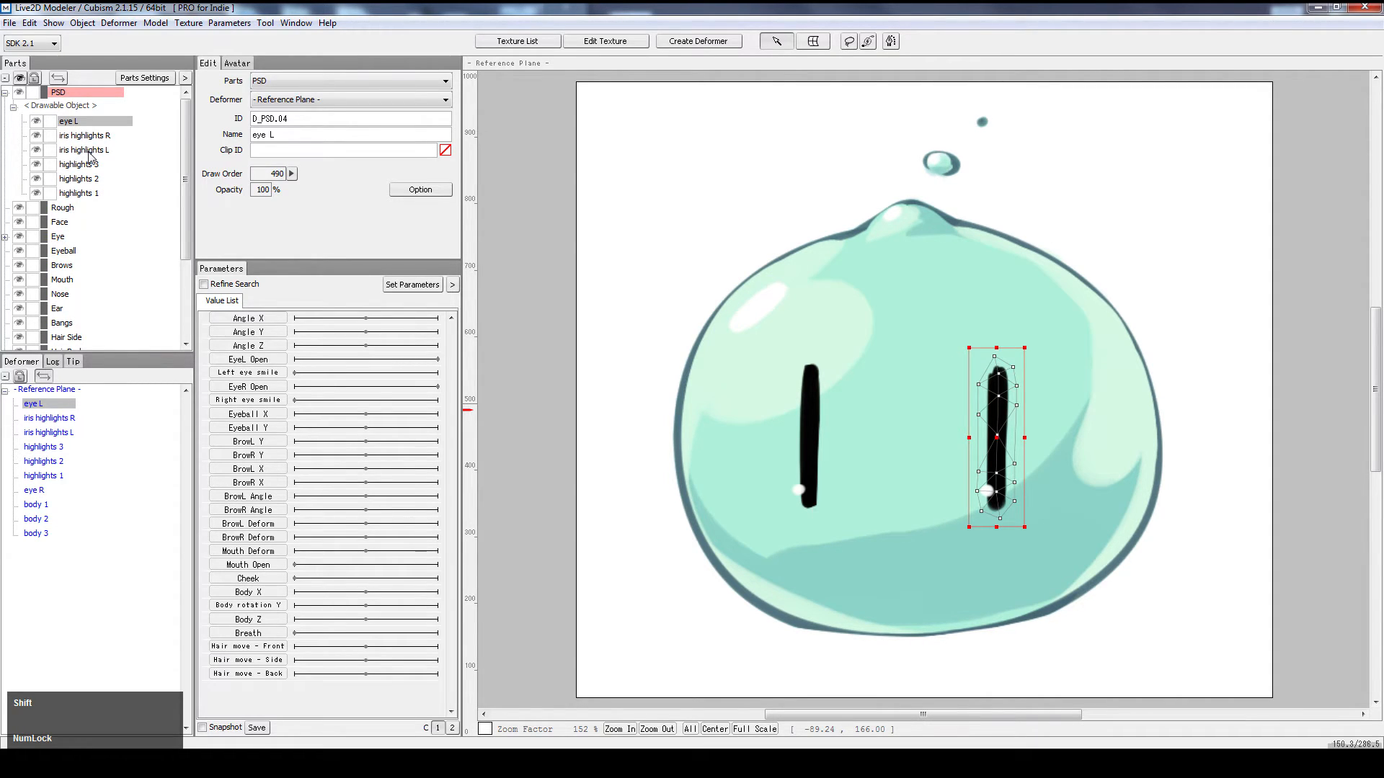
pyautogui.keyDown('shift'); pyautogui.click(89, 153); pyautogui.keyUp('shift')
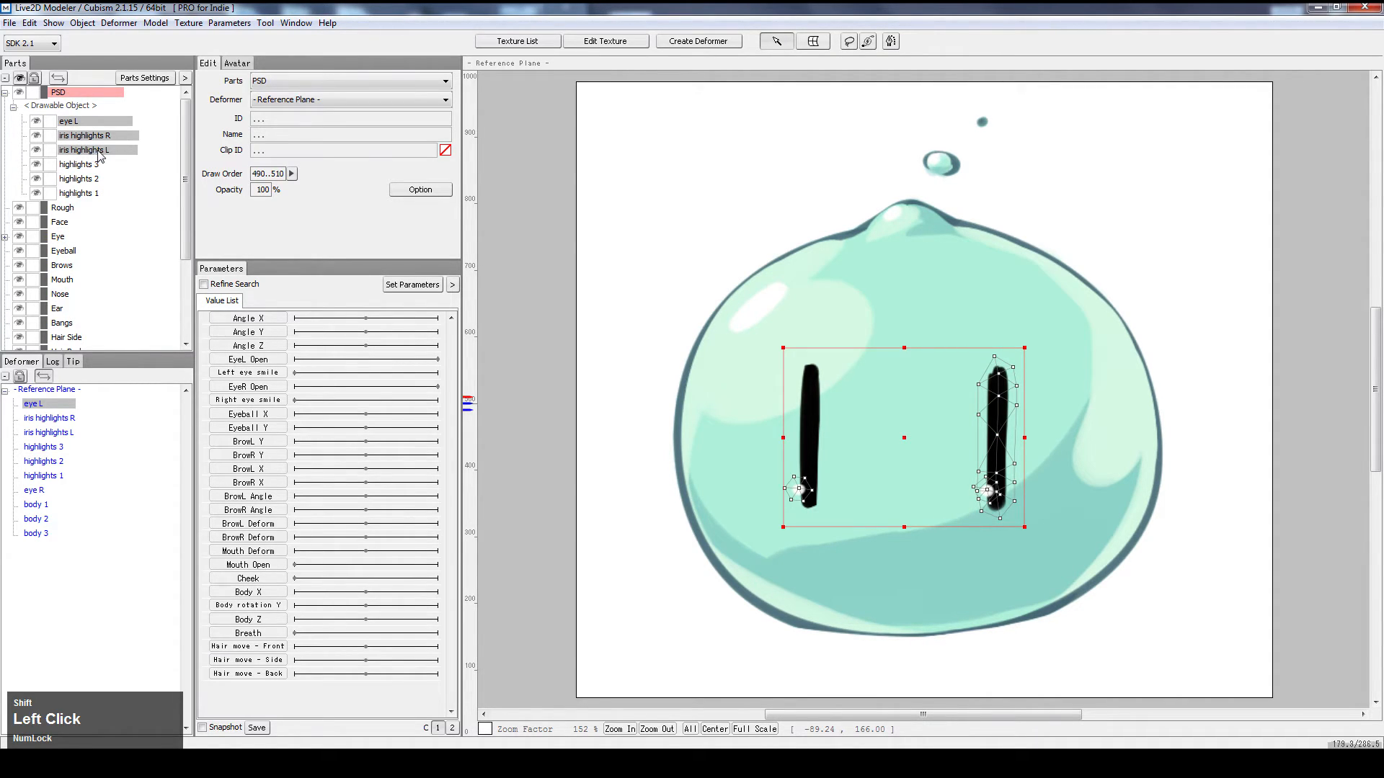
pyautogui.moveTo(100, 152); pyautogui.dragTo(134, 230)
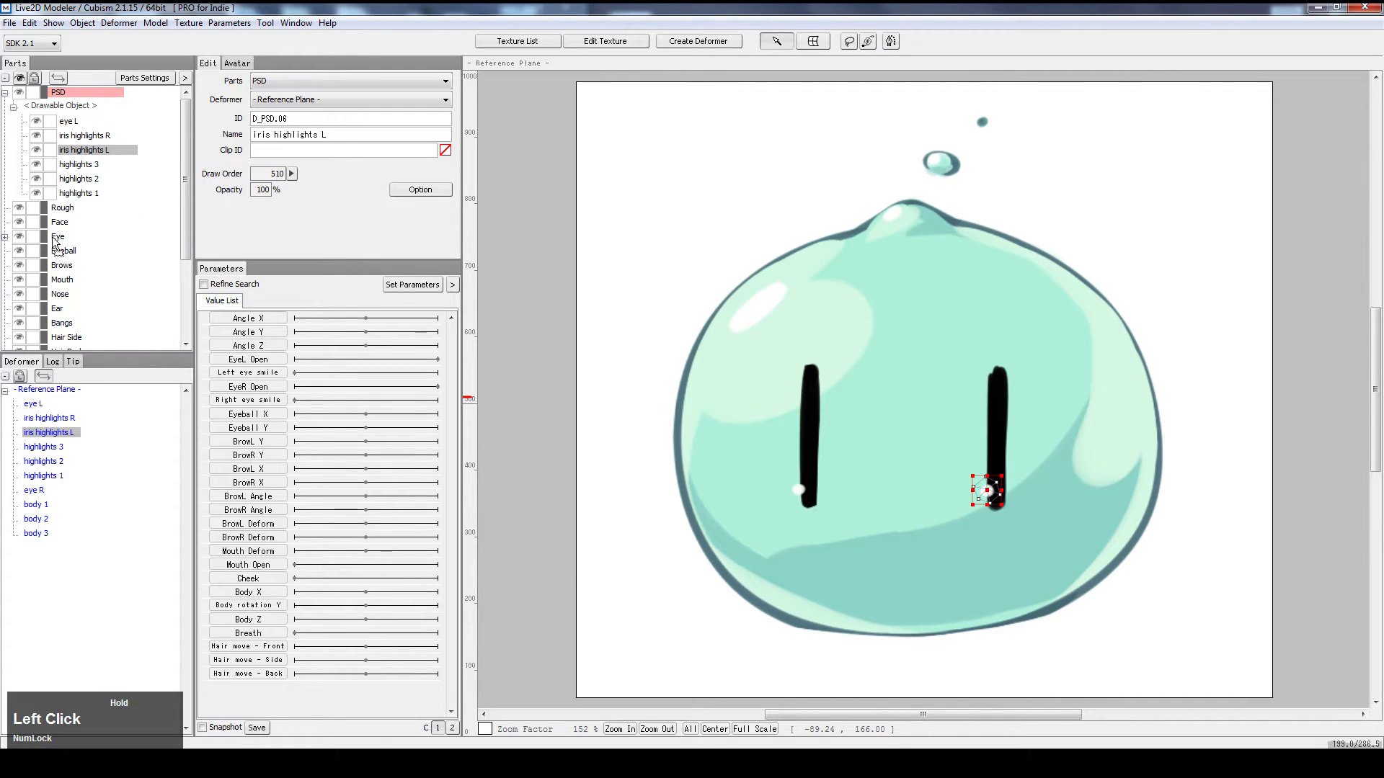
pyautogui.moveTo(53, 240); pyautogui.dragTo(58, 238)
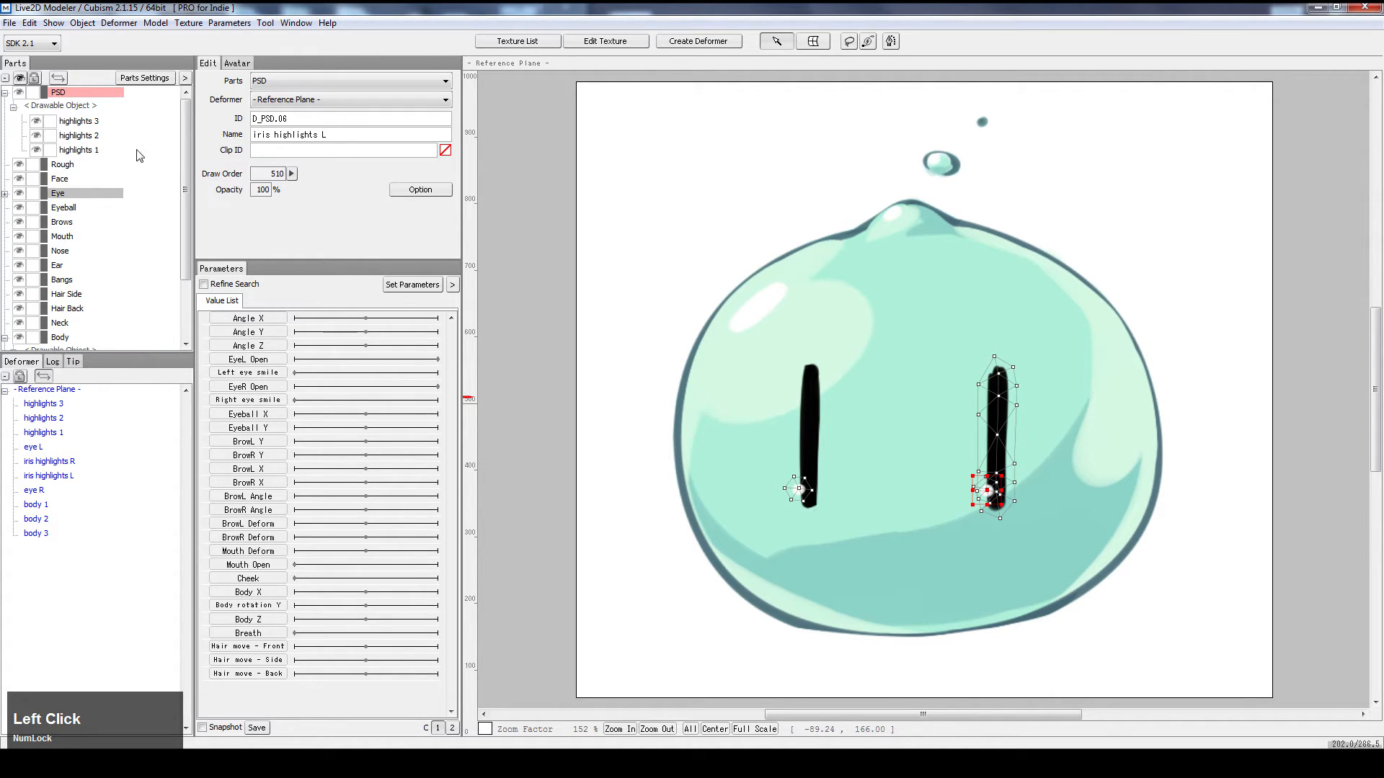
# - Move highlights 3, highlights 2 and highlights 1 together into the Body part and check its object list
pyautogui.click(81, 123)
pyautogui.keyDown('shift'); pyautogui.click(79, 151); pyautogui.keyUp('shift')
pyautogui.moveTo(90, 158); pyautogui.dragTo(115, 214)
pyautogui.moveTo(98, 160); pyautogui.dragTo(69, 343)
pyautogui.scroll(-1, 76, 285)
pyautogui.scroll(-2, 88, 270)
pyautogui.click(93, 242)
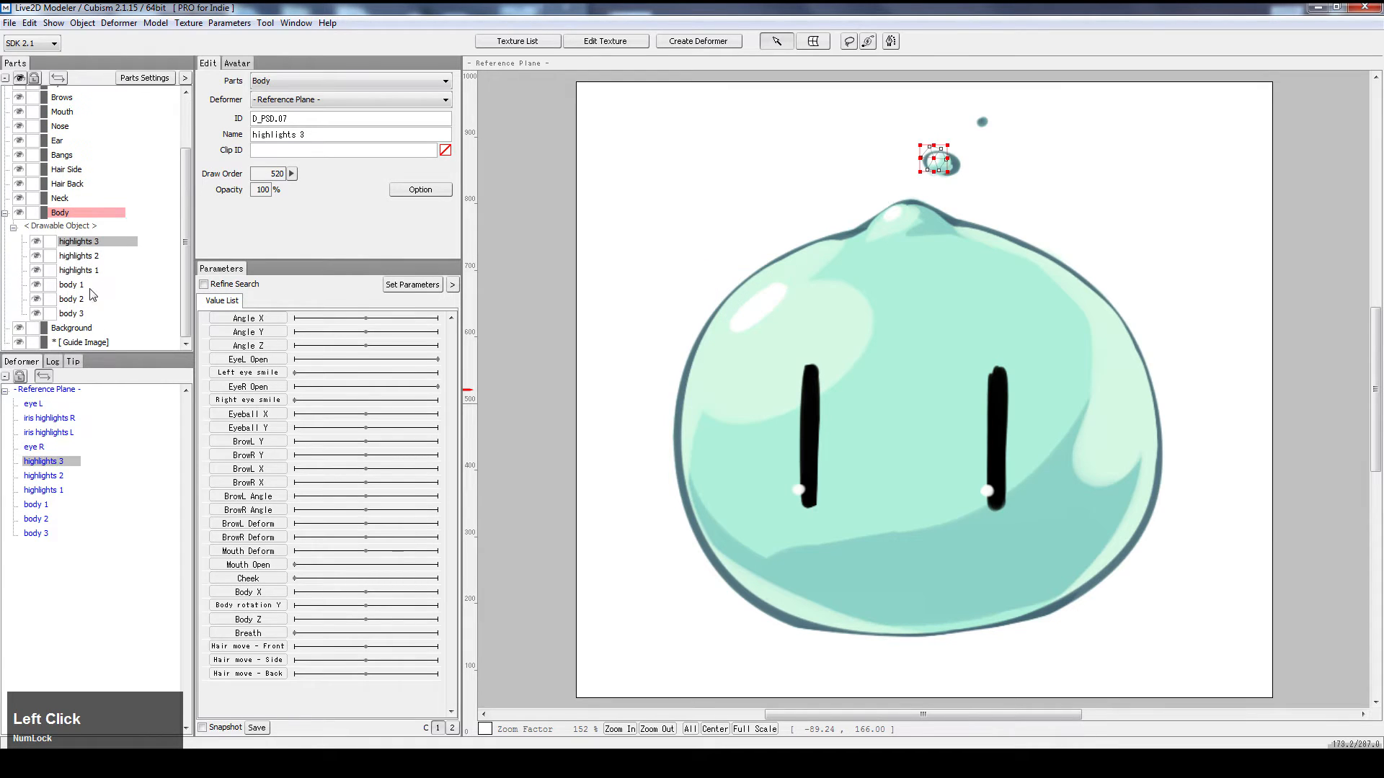
pyautogui.click(92, 314)
# - Expand the Eye part and select its eye and iris highlight objects one after another to check them
pyautogui.scroll(2, 74, 261)
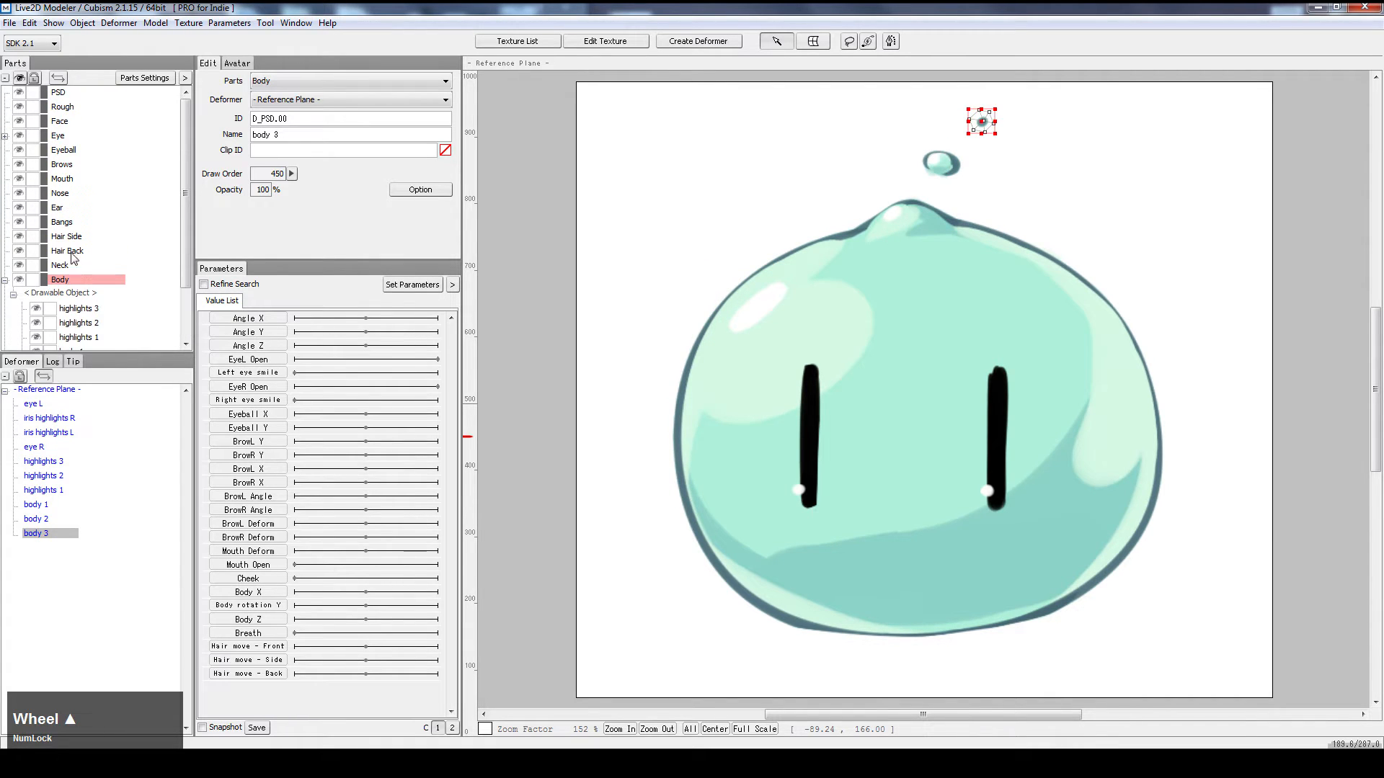
pyautogui.click(5, 137)
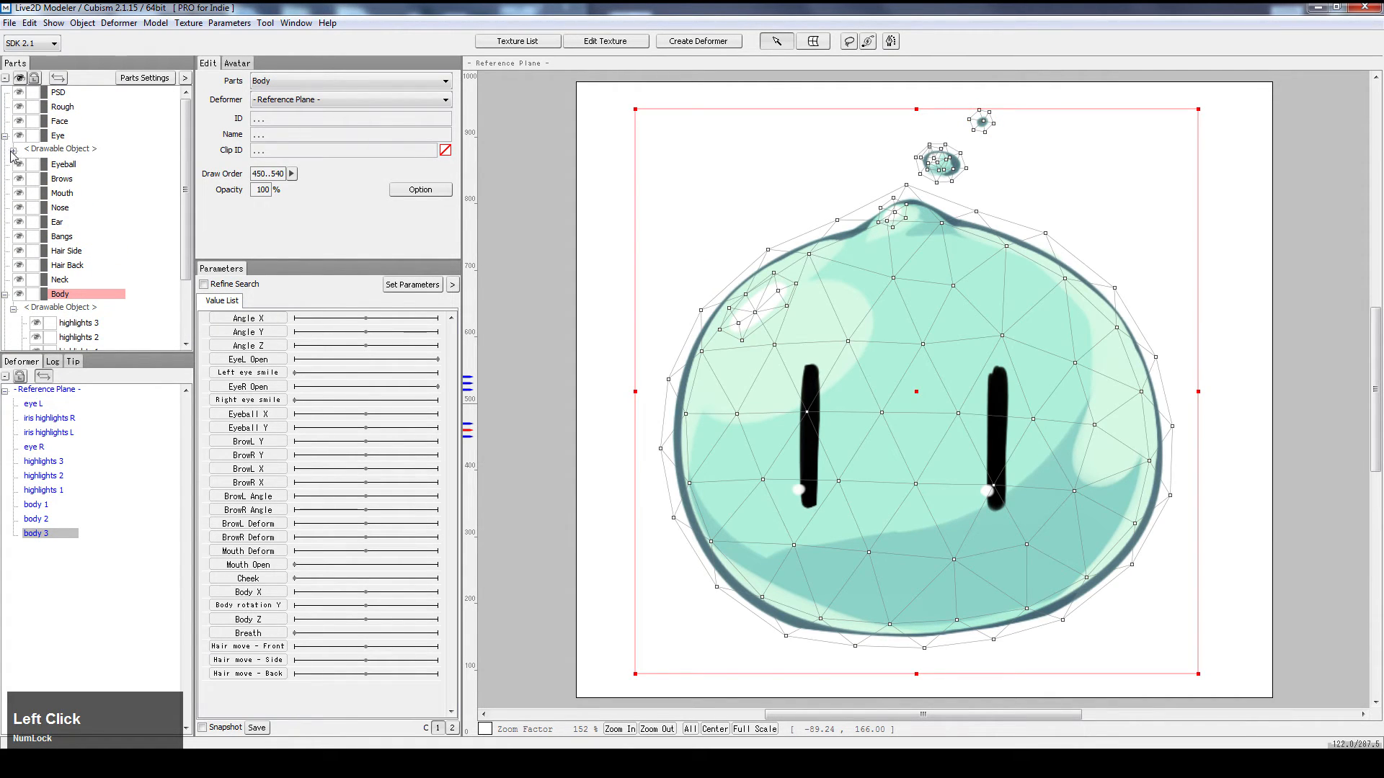
pyautogui.click(13, 148)
pyautogui.click(85, 172)
pyautogui.click(84, 183)
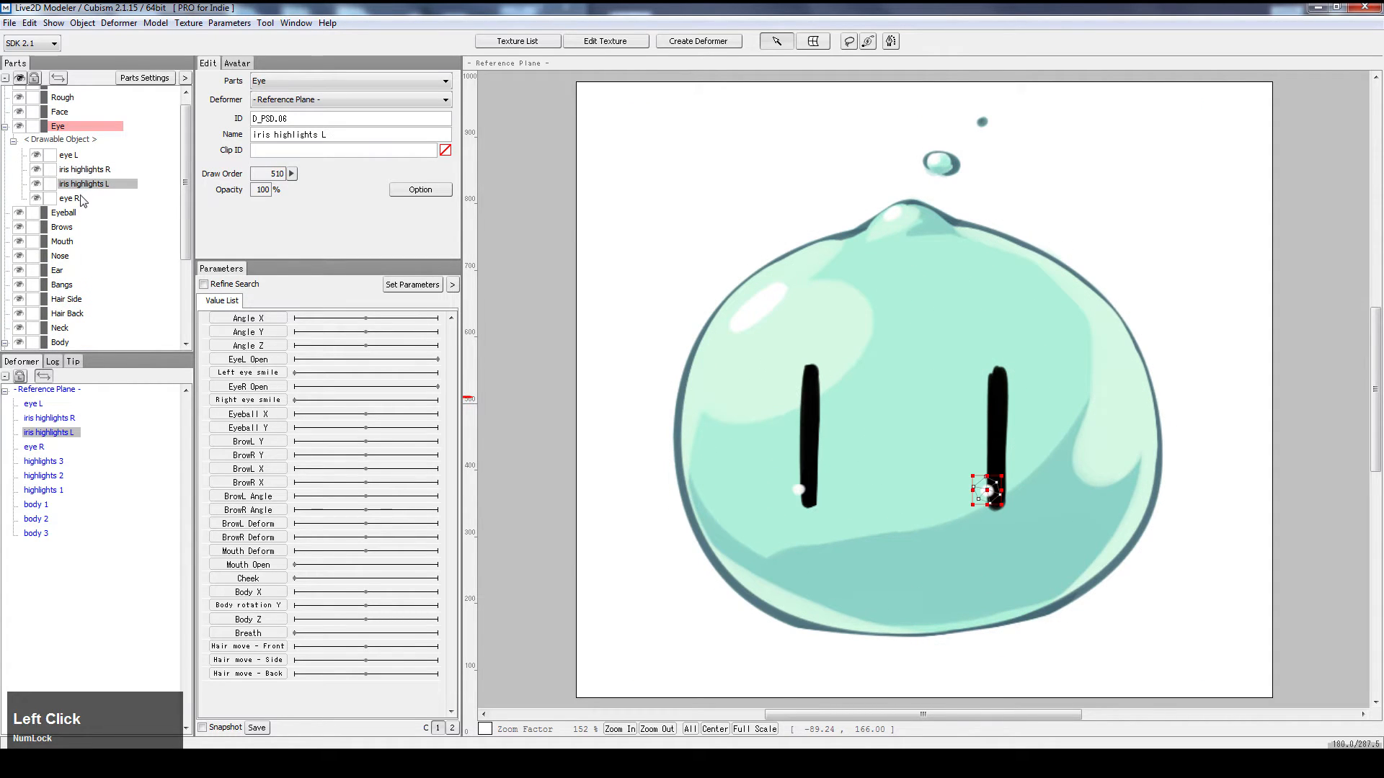
pyautogui.click(80, 198)
pyautogui.click(80, 183)
pyautogui.click(81, 170)
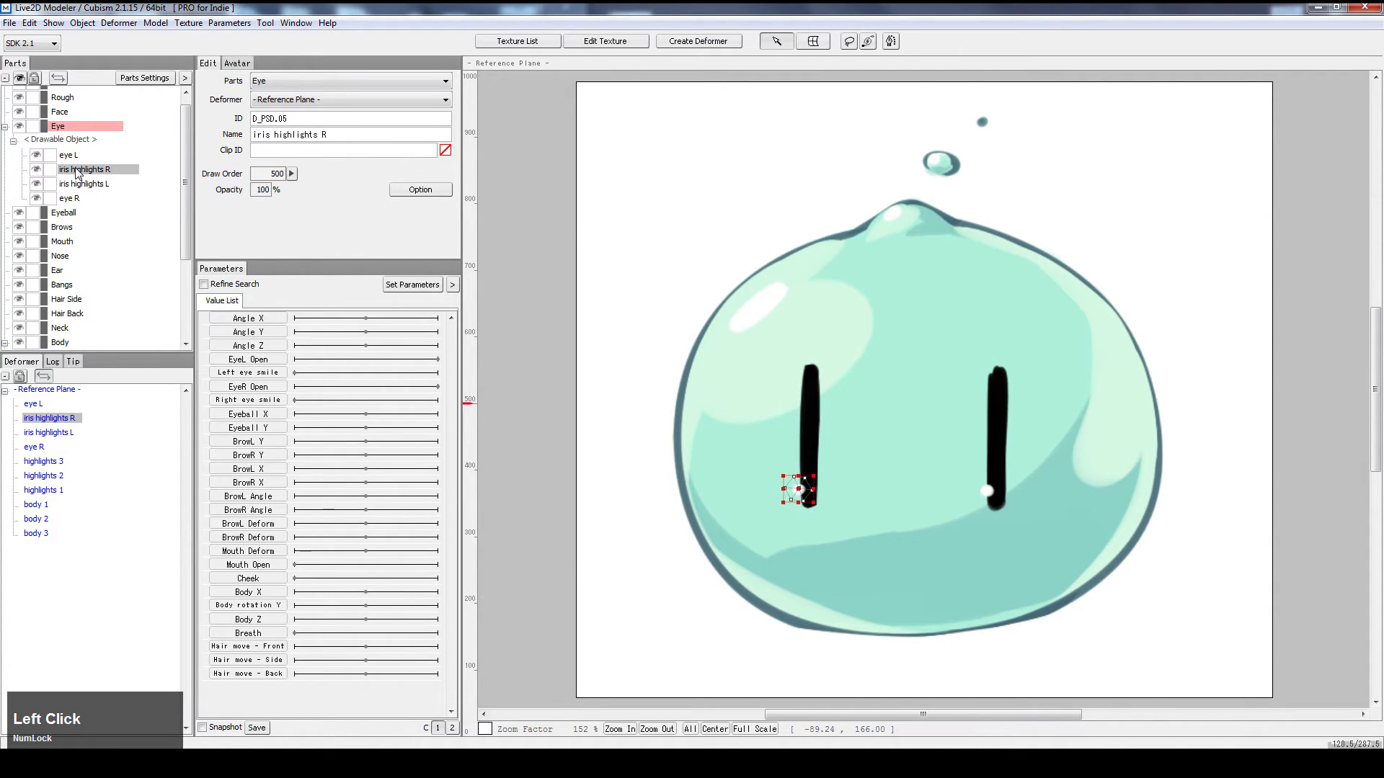
pyautogui.click(73, 155)
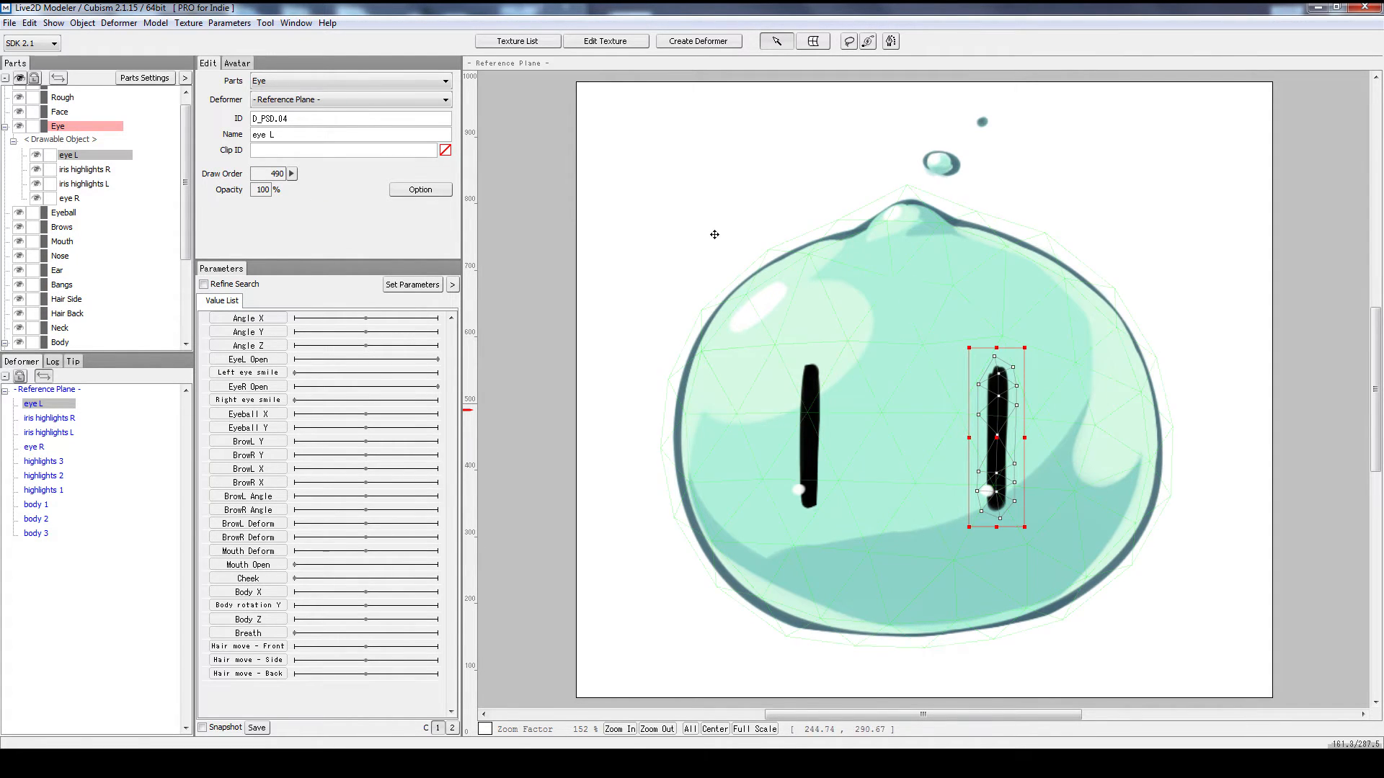
# - Select highlights 1 and body 1 on the canvas, undo the slight shift of body 1 and clear the selection
pyautogui.click(763, 310)
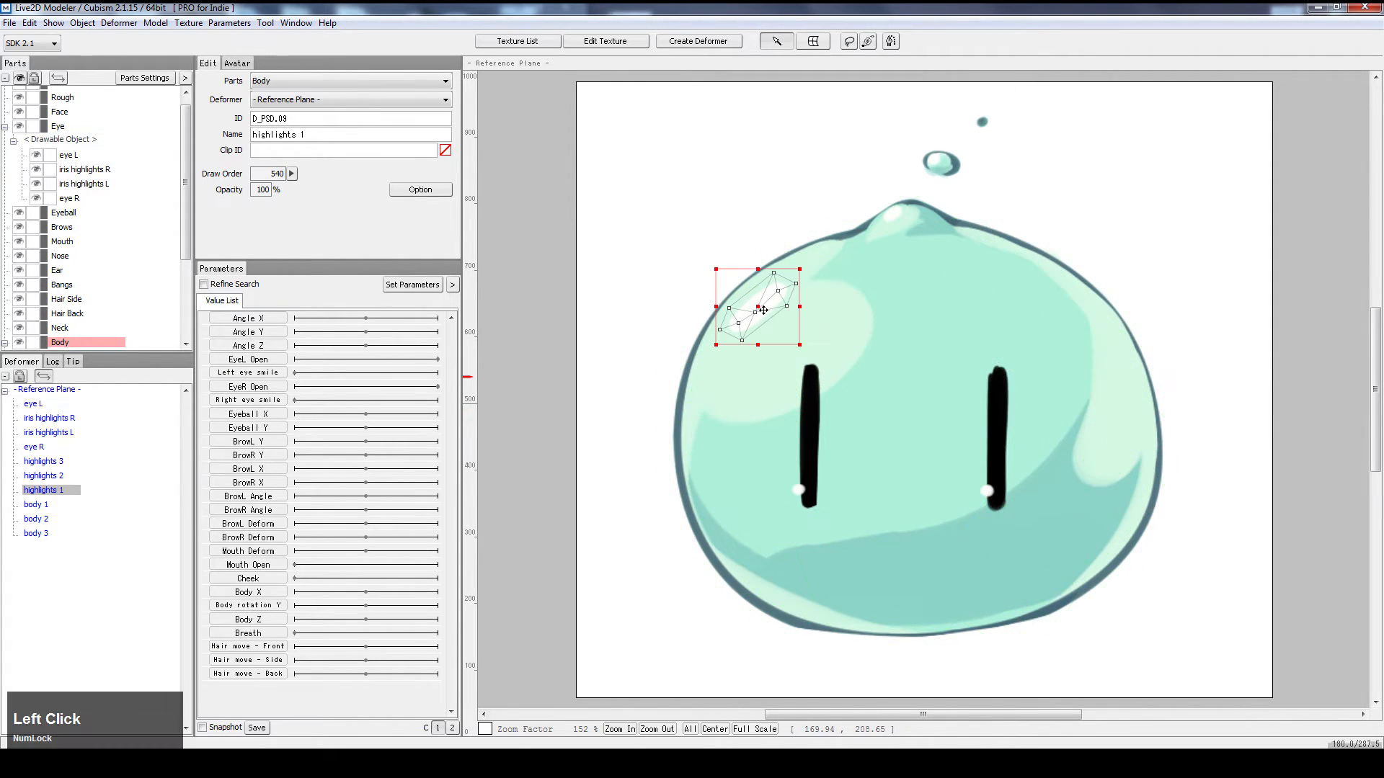
pyautogui.click(902, 338)
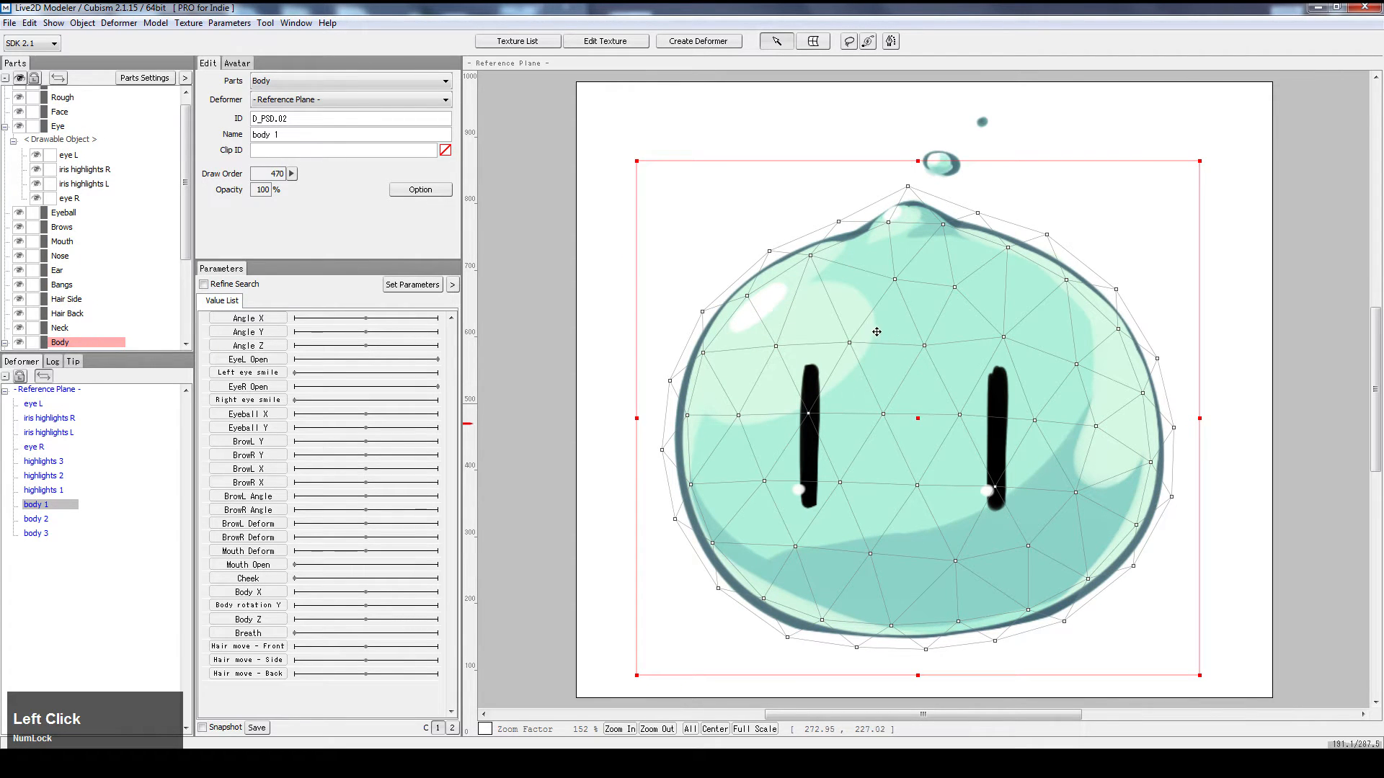
pyautogui.hotkey('ctrl', 'z')
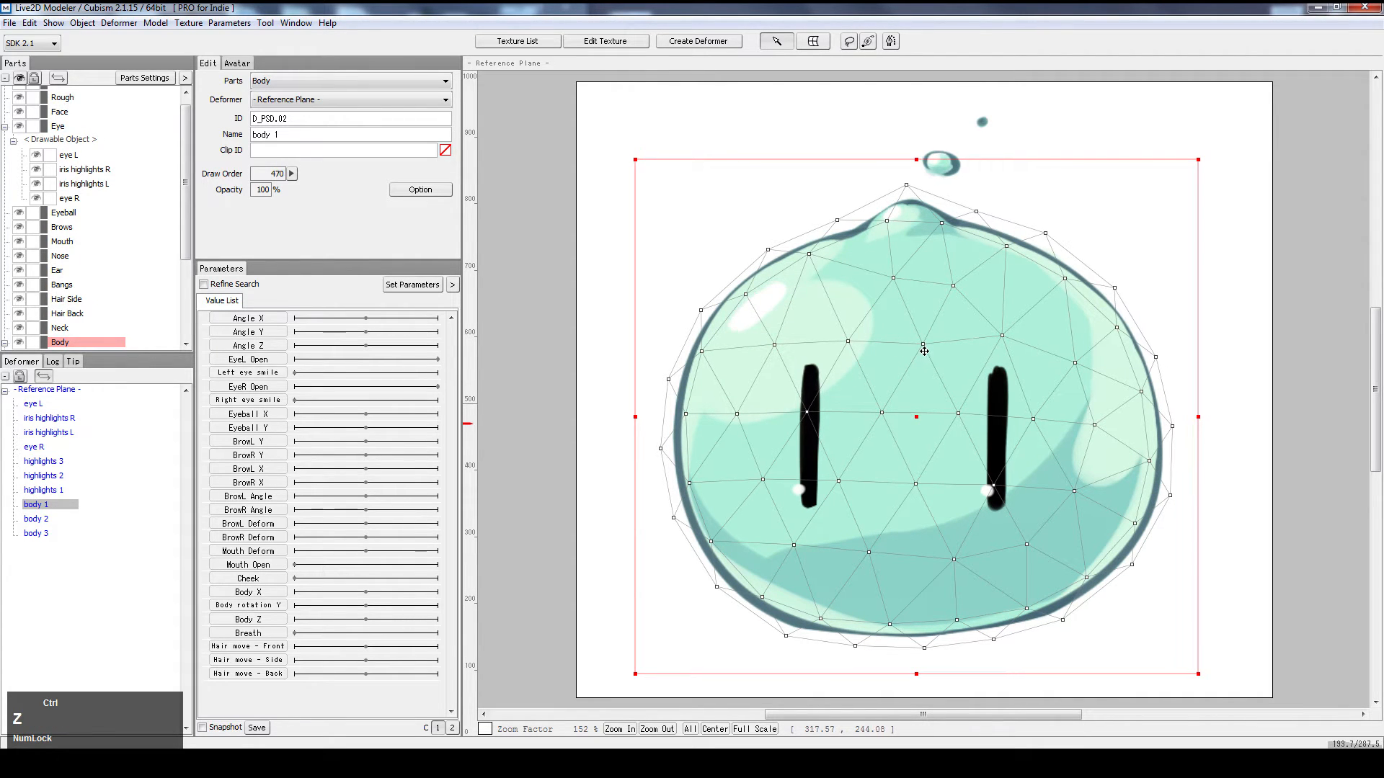
pyautogui.click(1349, 284)
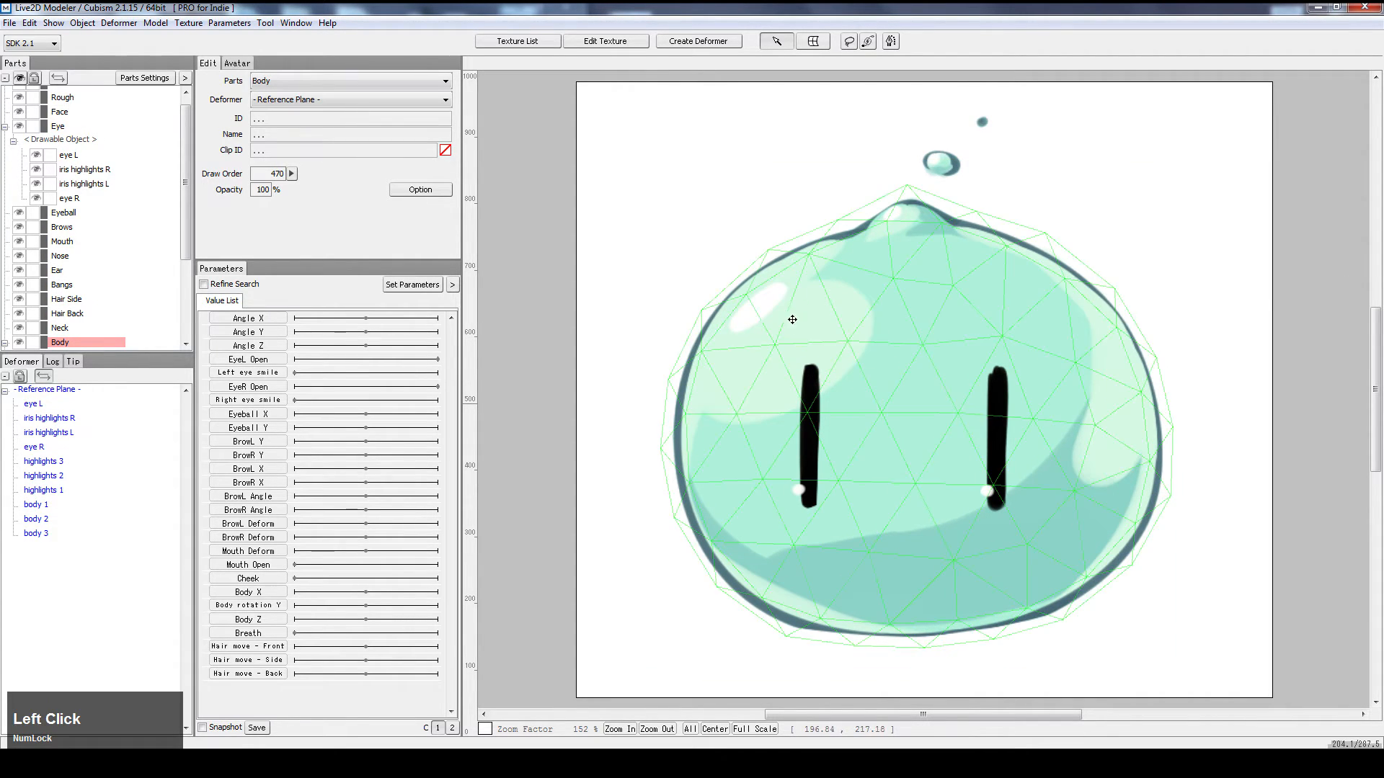
# - Compare highlights 1 with body 1 by selecting them alternately on the canvas
pyautogui.click(756, 306)
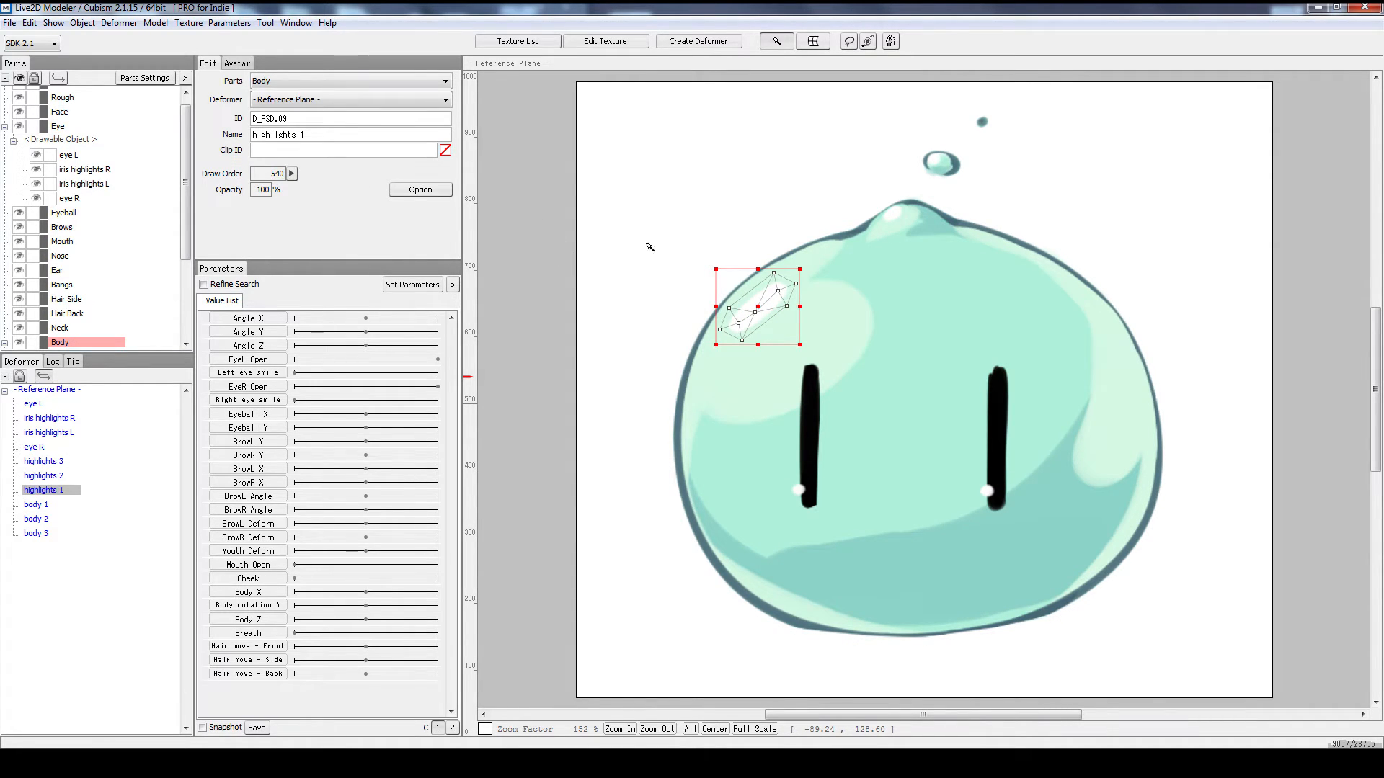
pyautogui.click(730, 276)
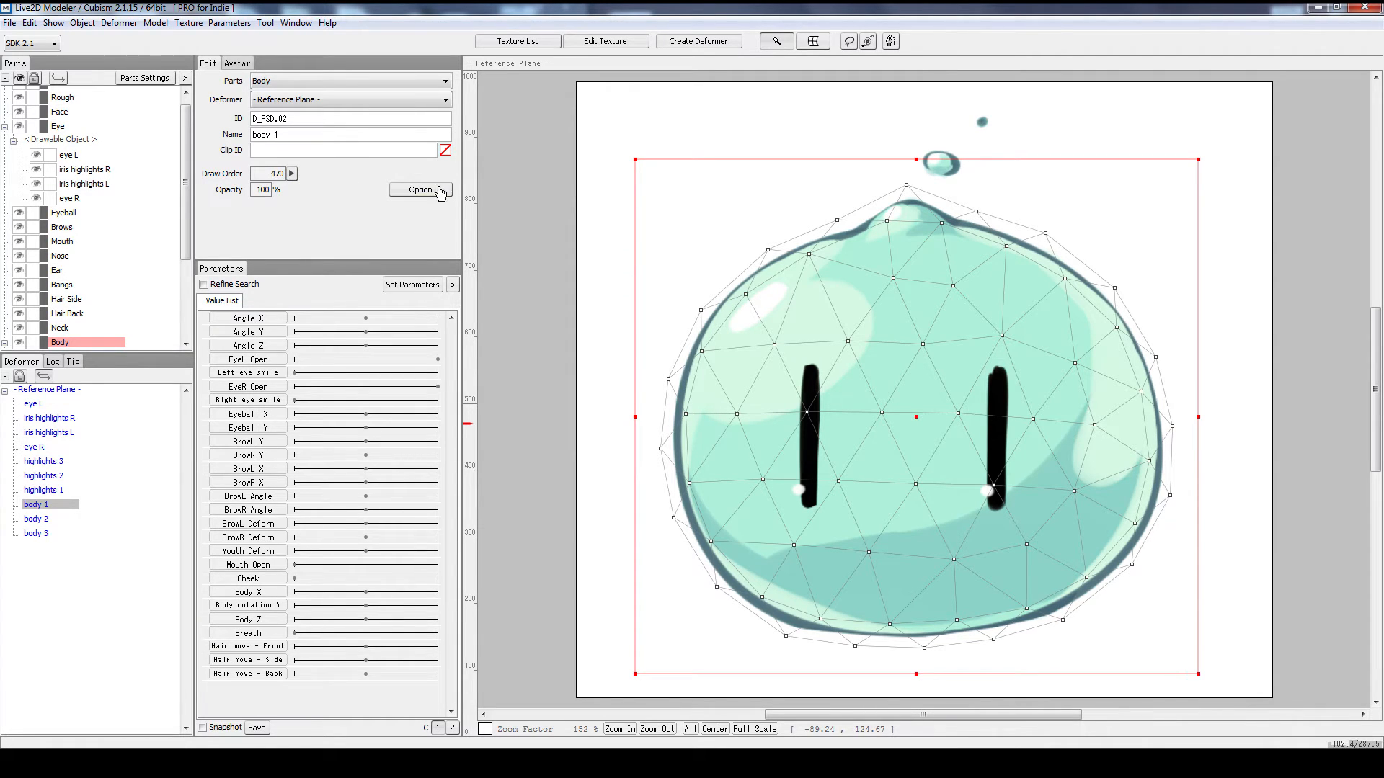
pyautogui.click(560, 217)
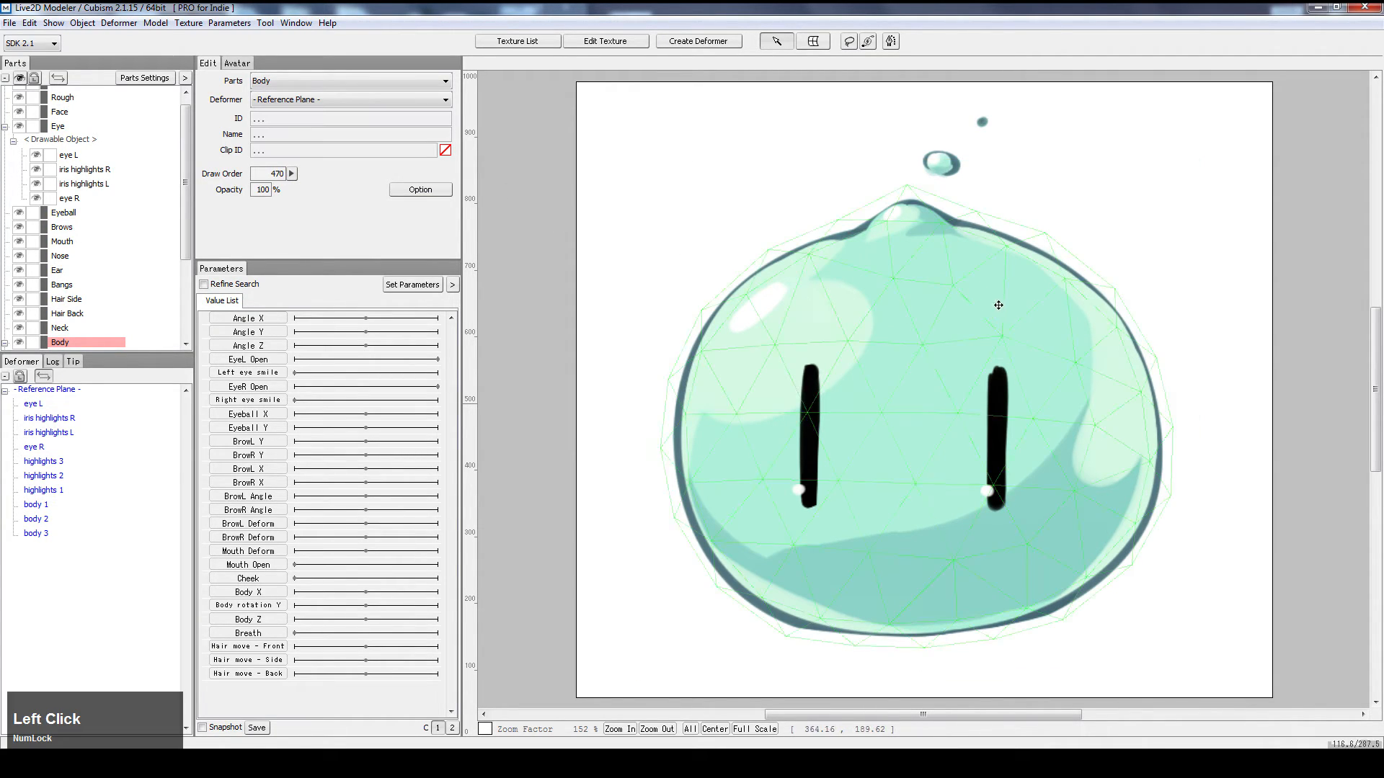
pyautogui.click(751, 299)
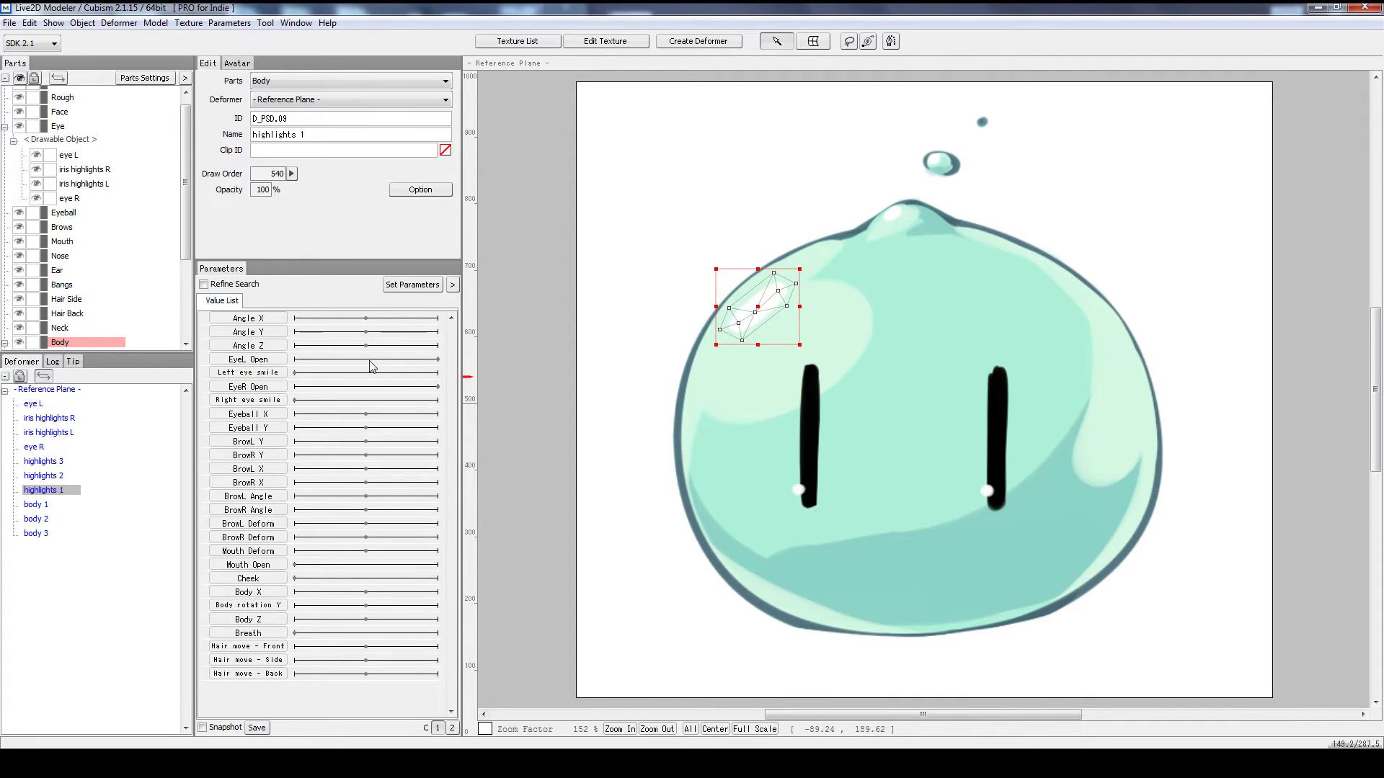
pyautogui.click(856, 283)
pyautogui.click(926, 317)
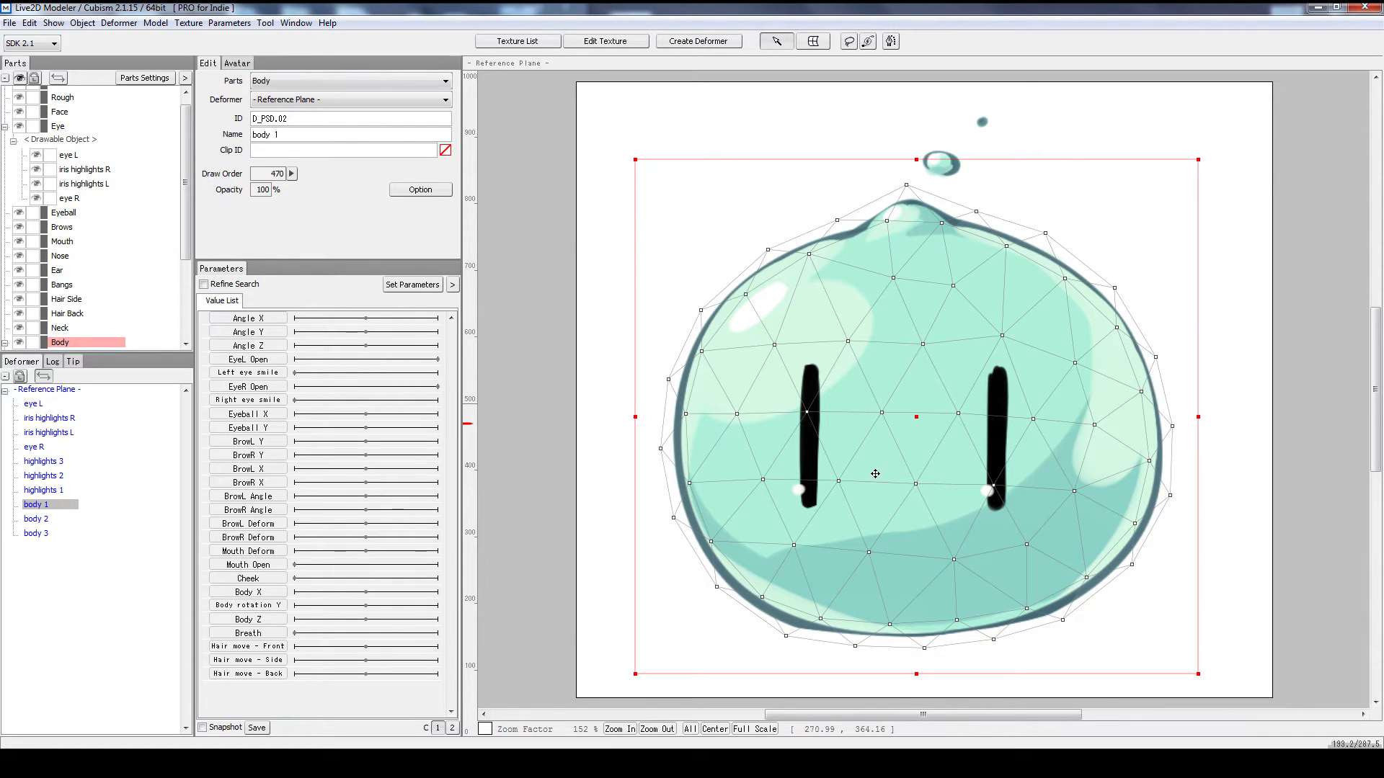
# - Examine the body 1 mesh up close and check body 1, body 2 and body 3 in the Body part's list
pyautogui.scroll(-1, 47, 306)
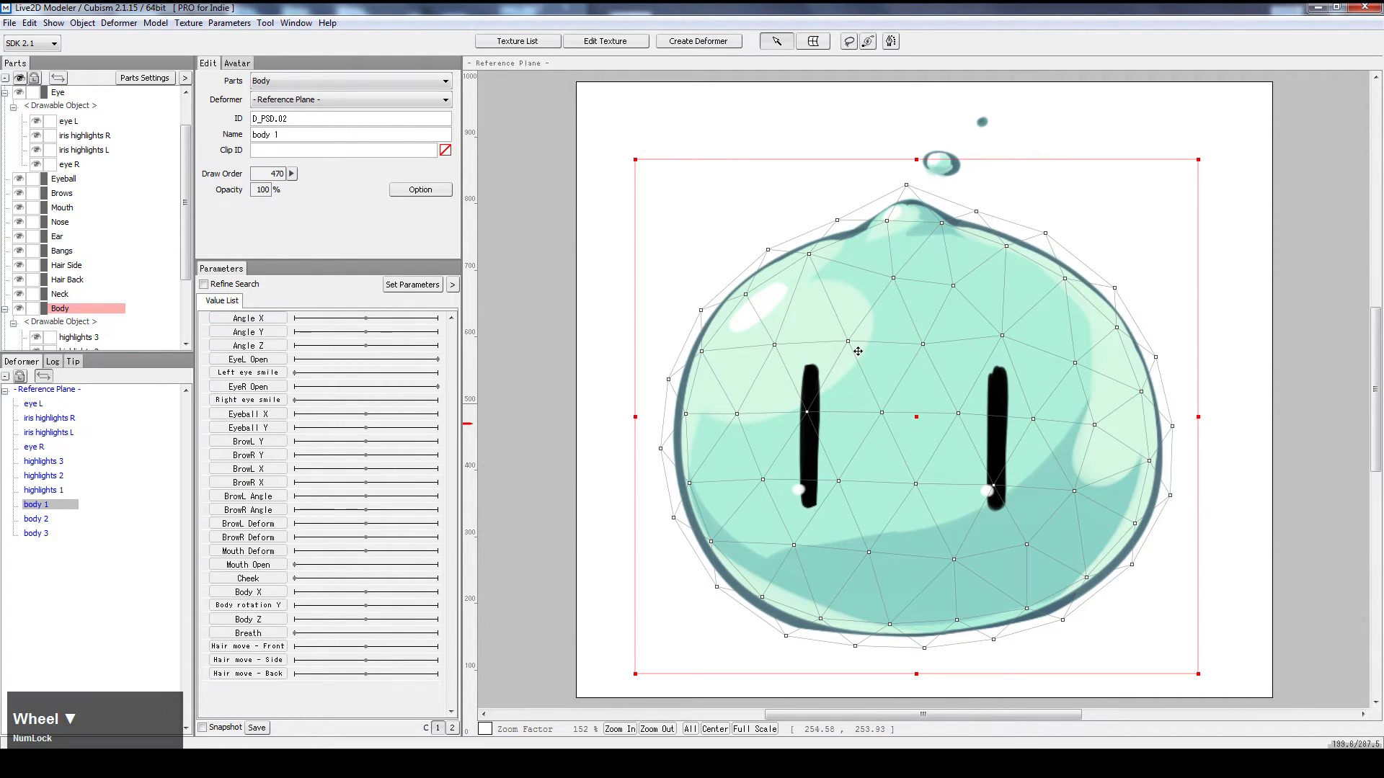
pyautogui.scroll(-3, 590, 251)
pyautogui.scroll(5, 699, 279)
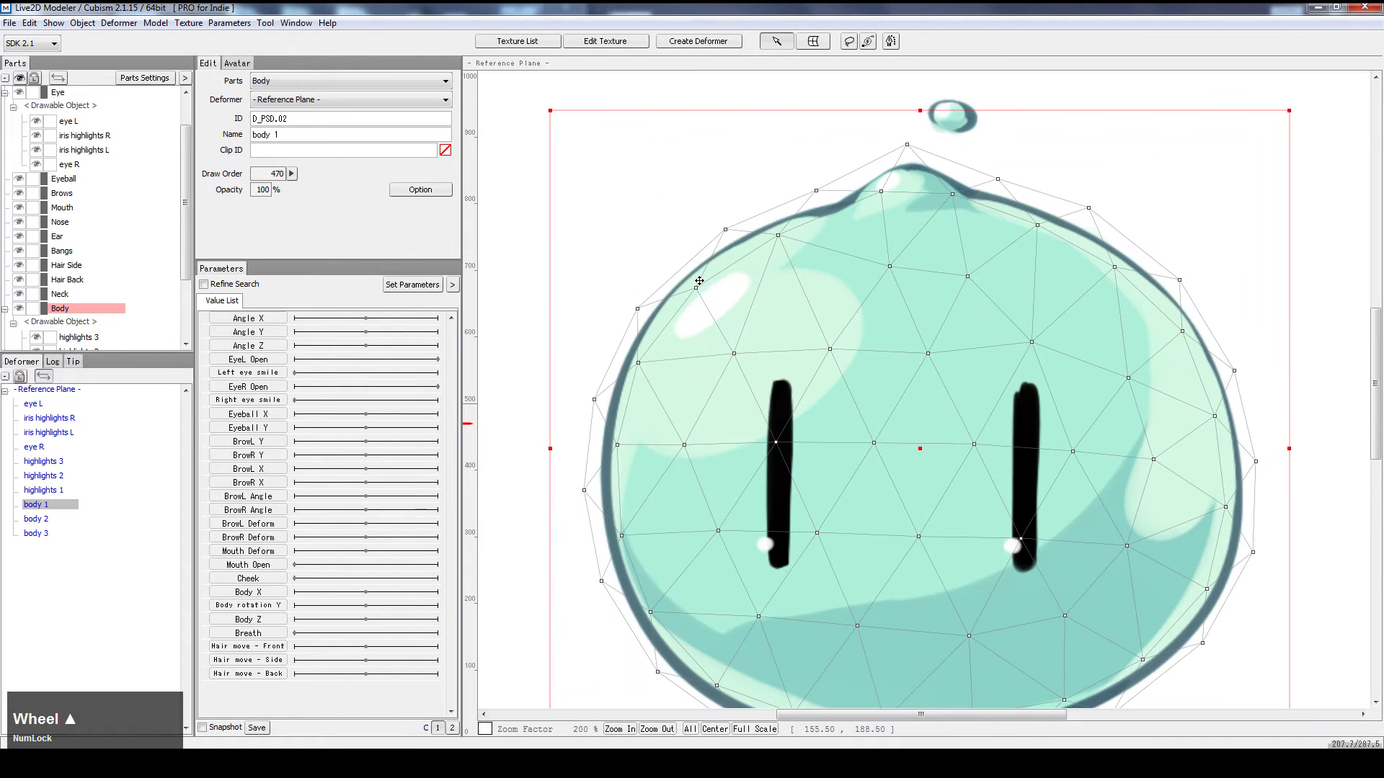
pyautogui.click(818, 304)
pyautogui.scroll(-3, 48, 249)
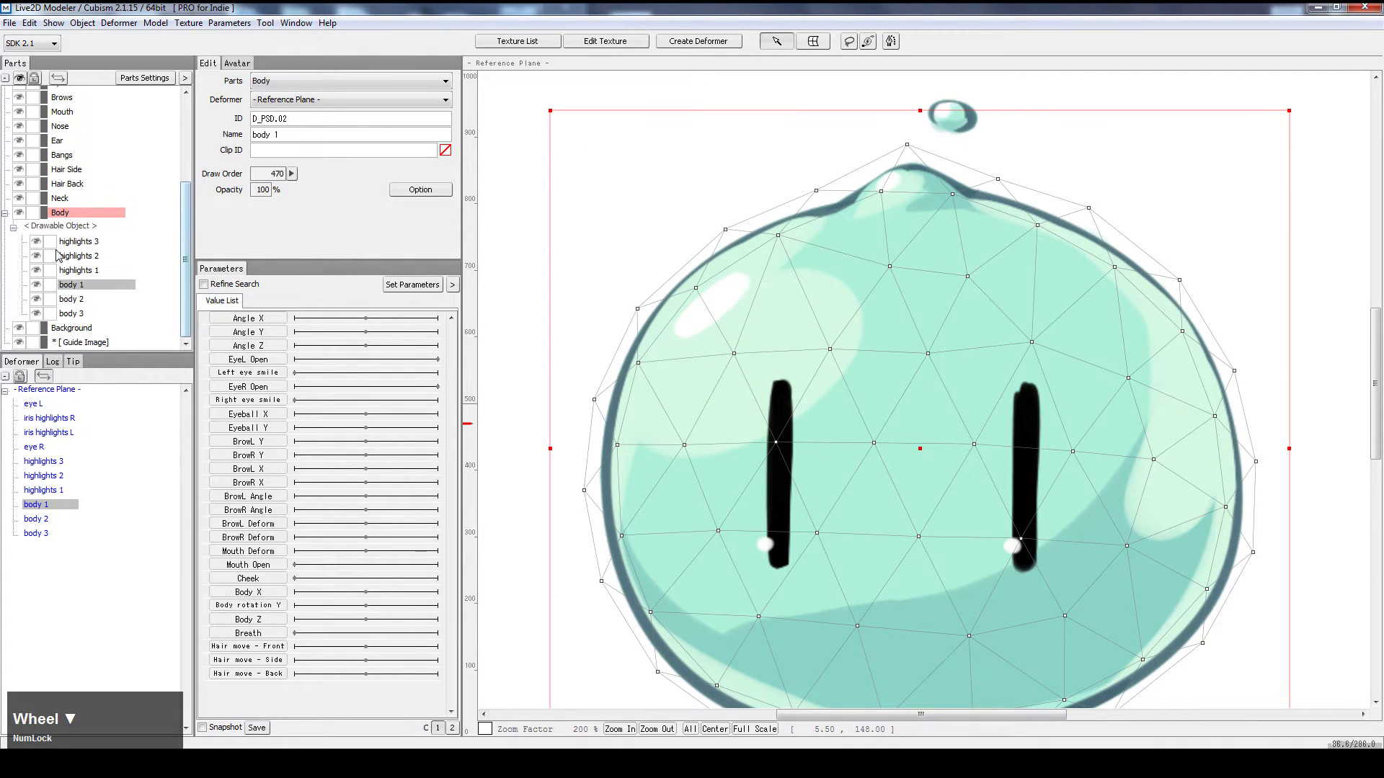
pyautogui.click(90, 297)
pyautogui.click(82, 288)
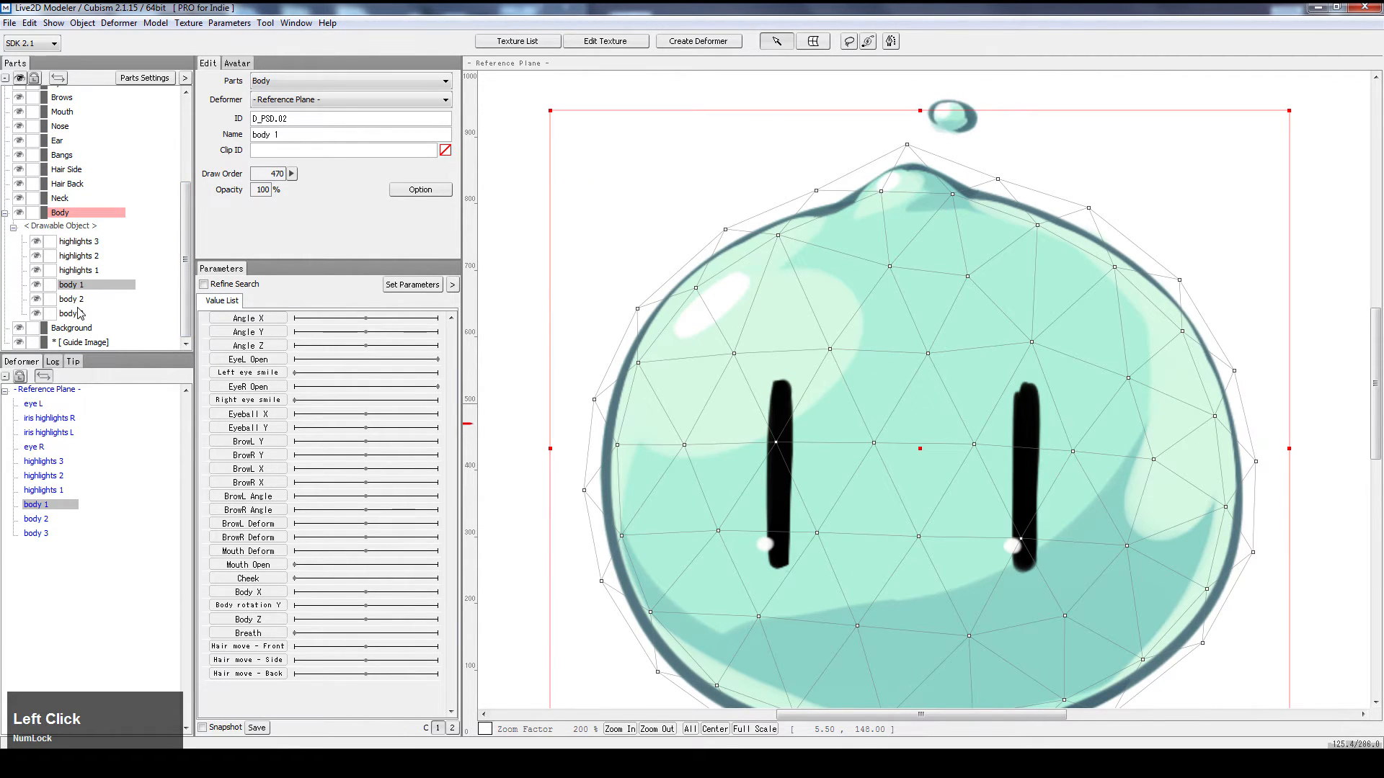
pyautogui.click(78, 311)
pyautogui.click(79, 286)
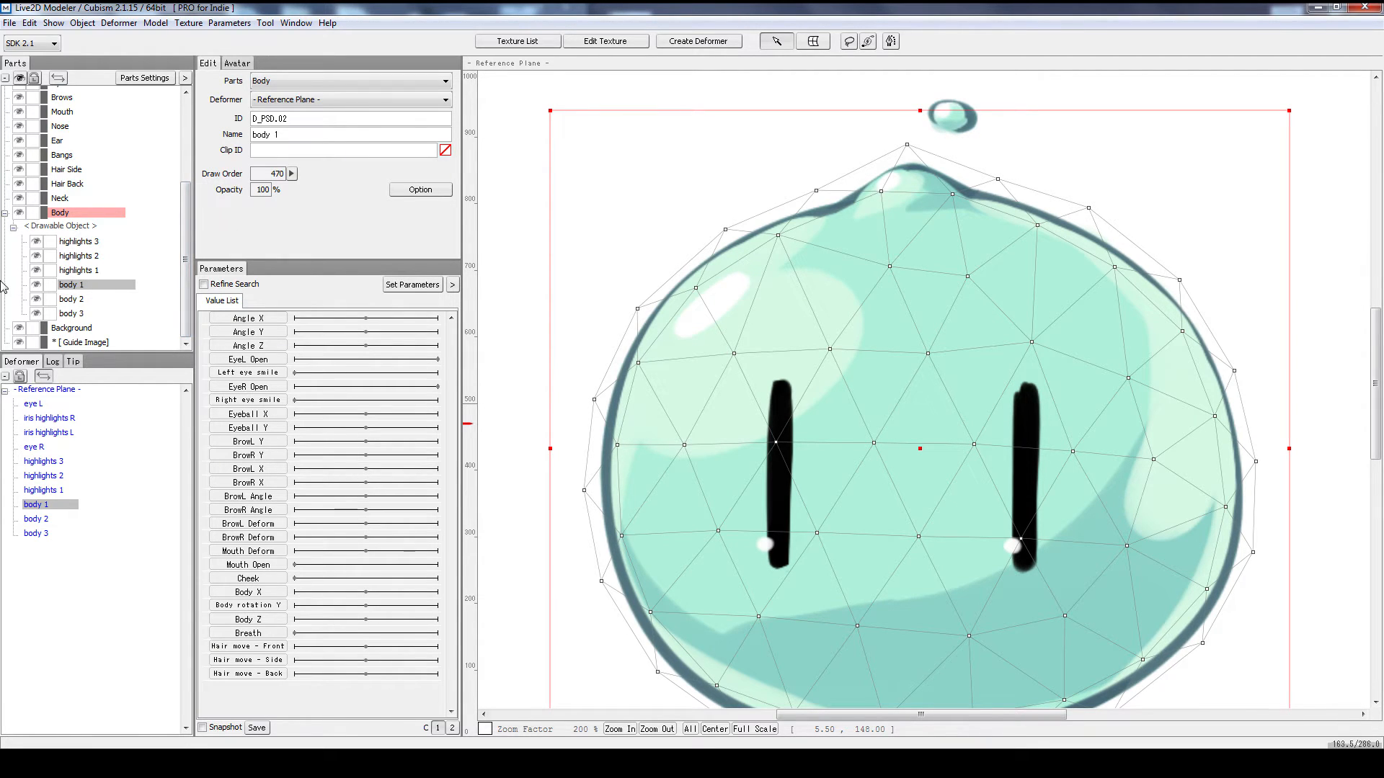
# - Try locking all parts, unlock only the Body part, and restore every part to unlocked
pyautogui.click(34, 80)
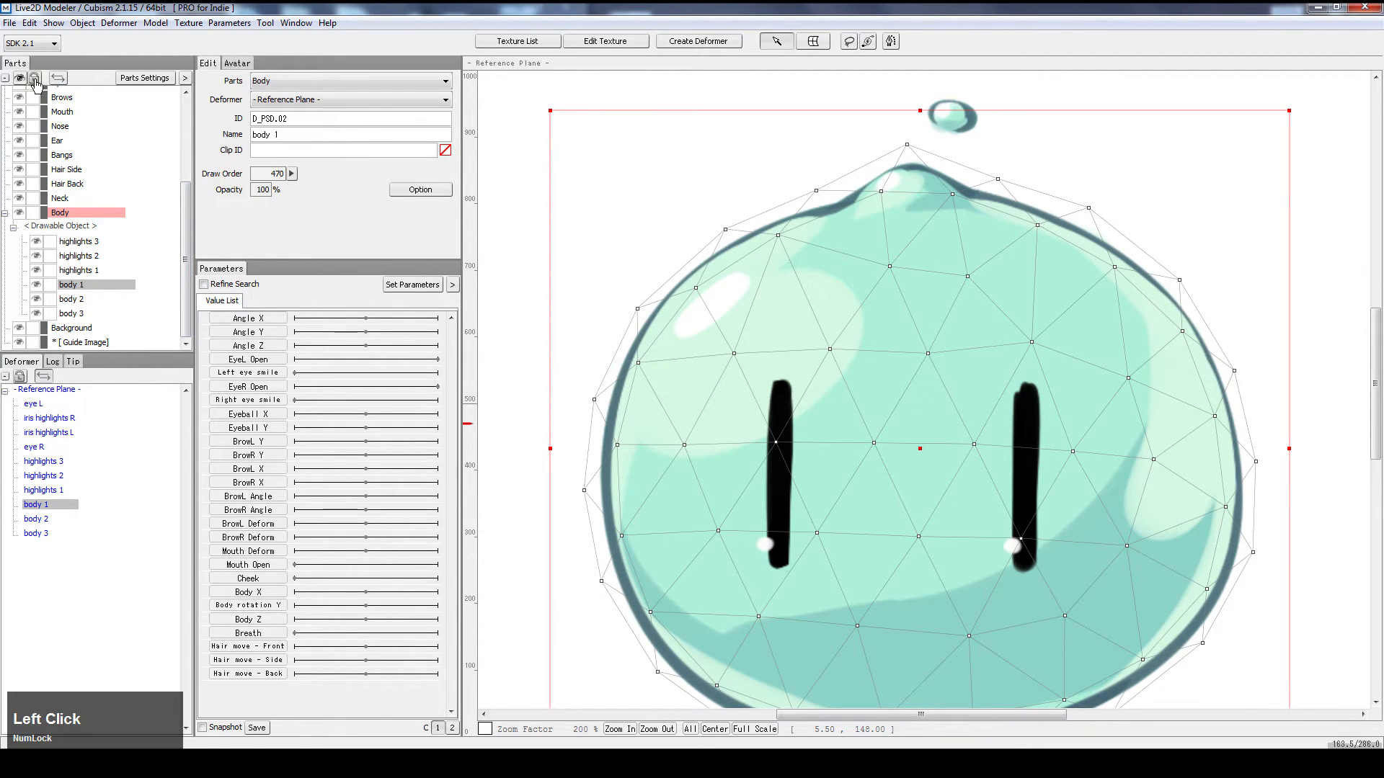
pyautogui.click(34, 214)
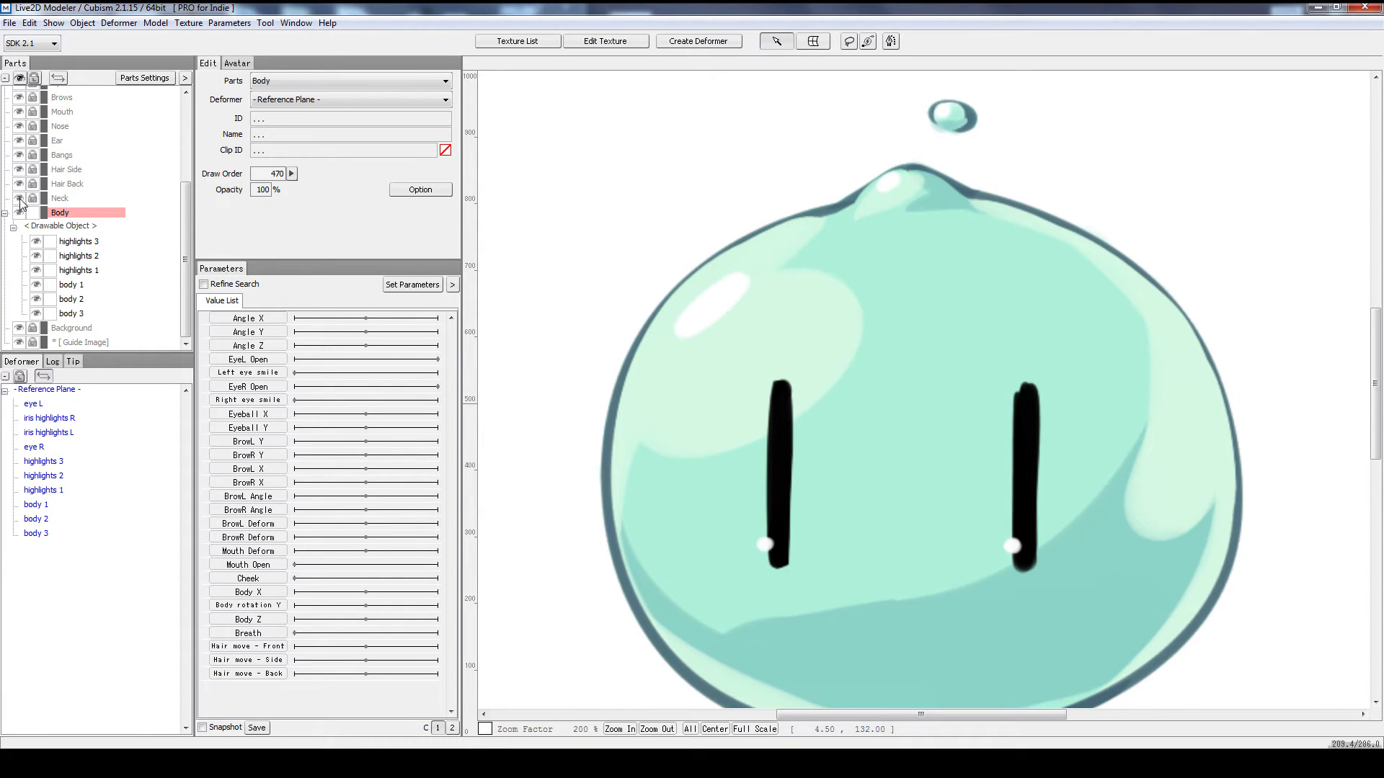
pyautogui.click(34, 78)
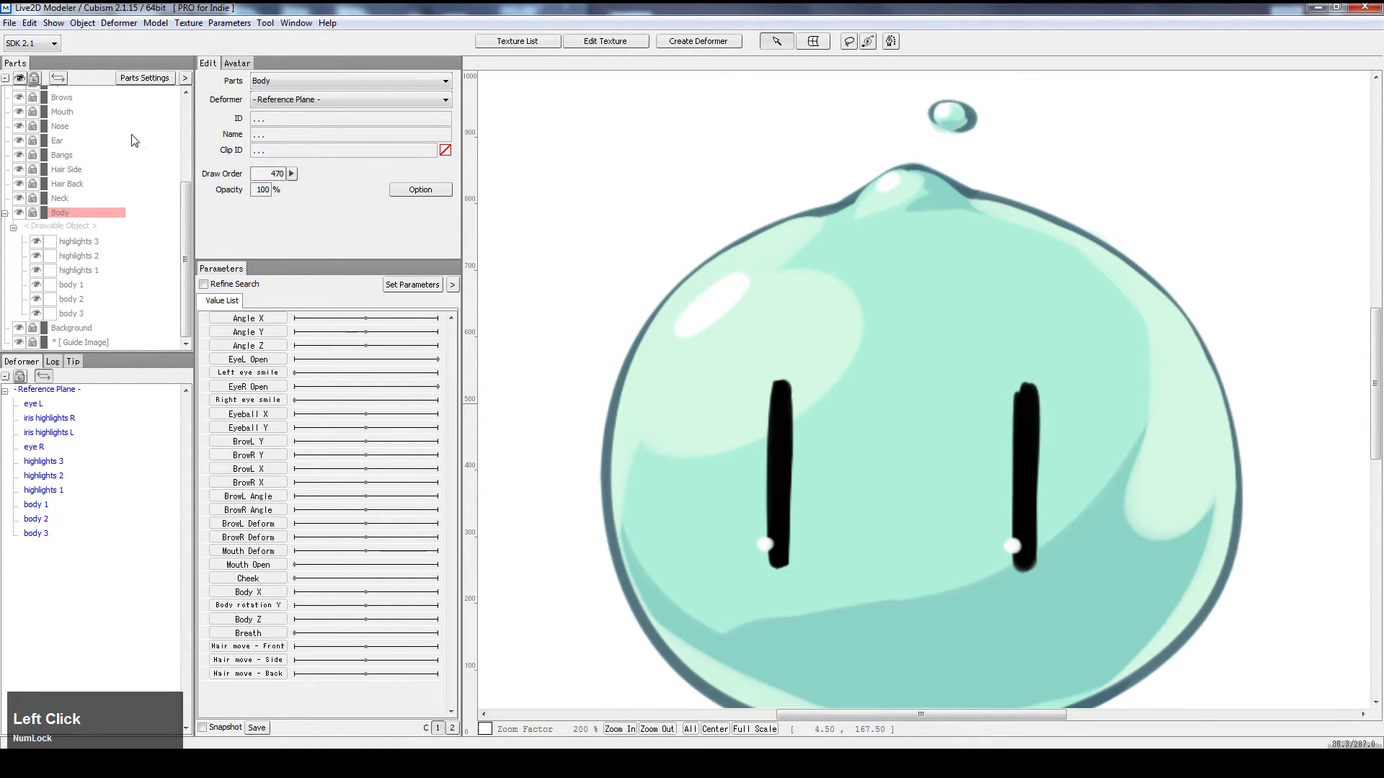
pyautogui.click(34, 79)
# - Select body 1 on the canvas and activate the deformation path tool for it
pyautogui.click(908, 302)
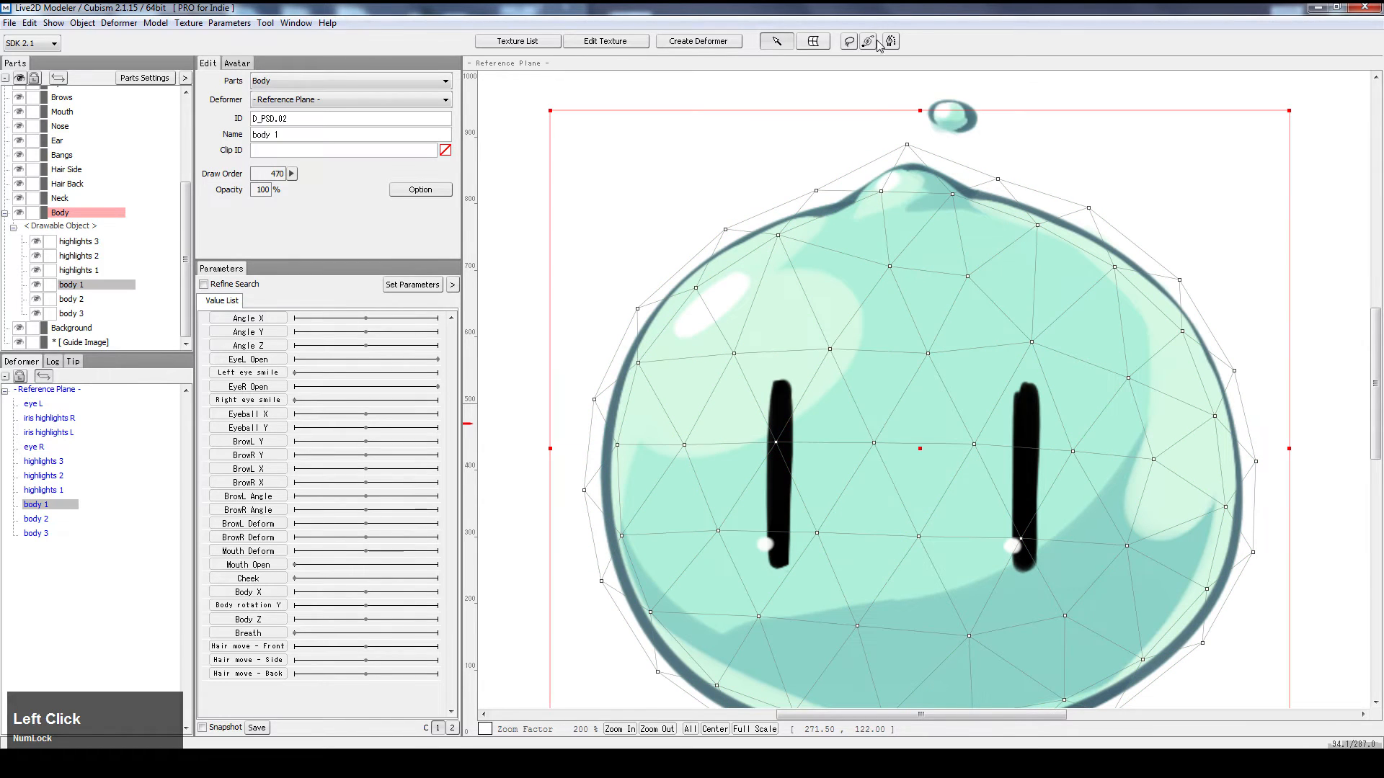
pyautogui.scroll(-1, 908, 302)
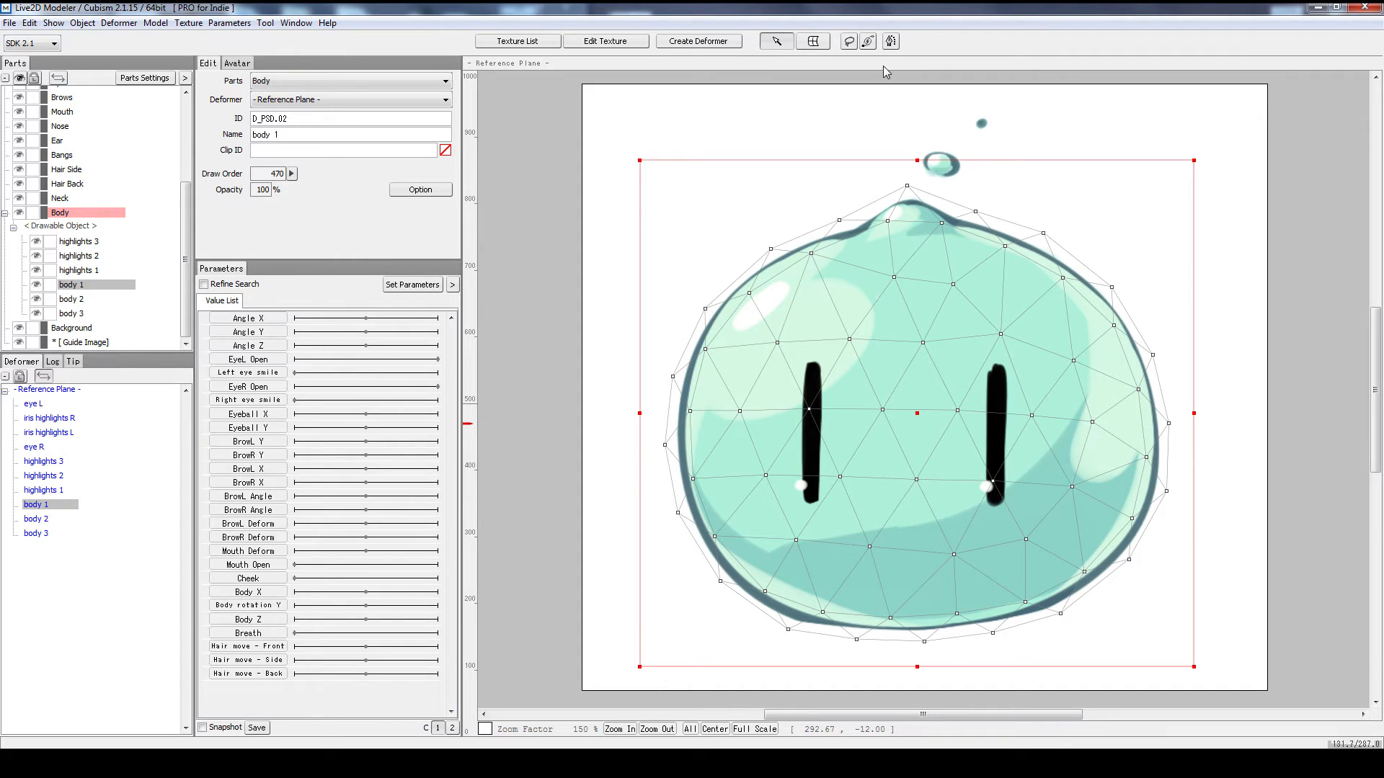
pyautogui.click(891, 42)
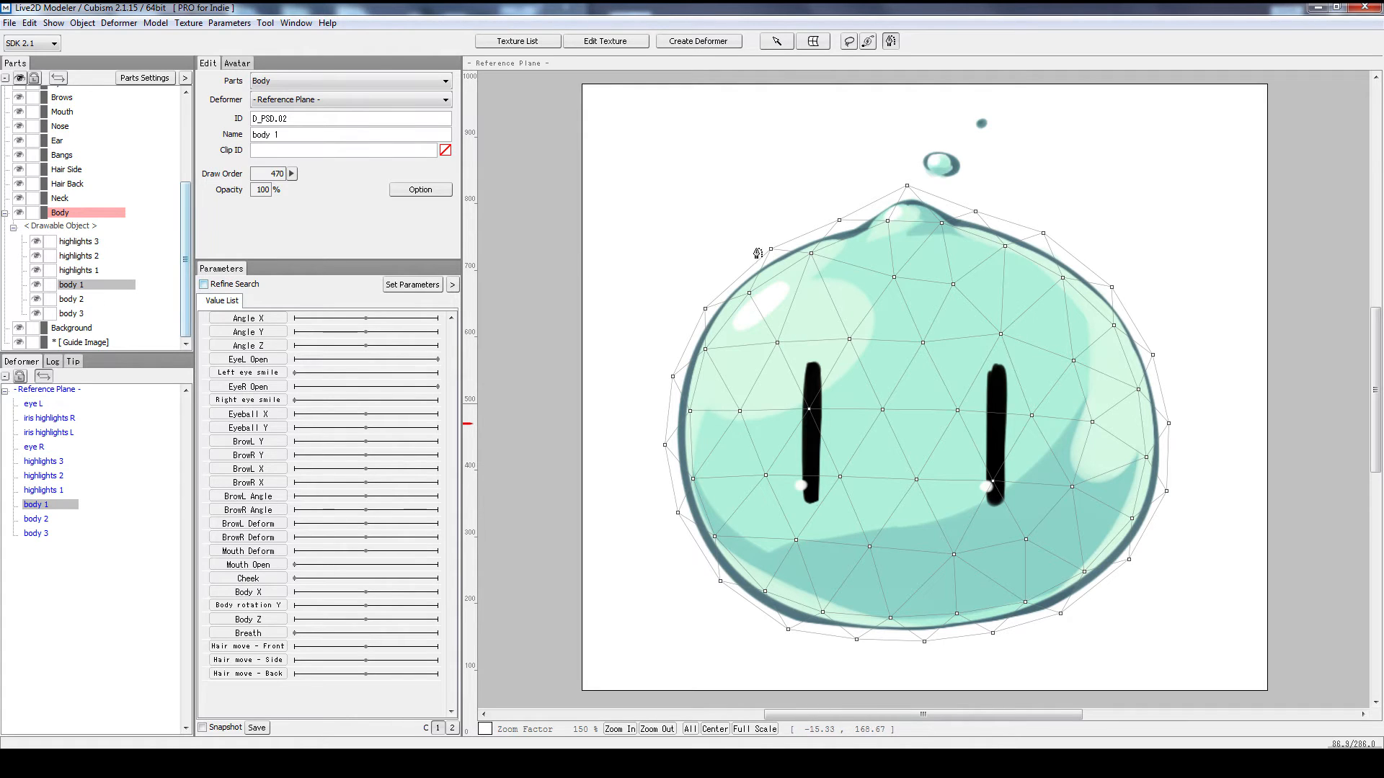
pyautogui.keyDown('ctrl'); pyautogui.click(937, 174); pyautogui.keyUp('ctrl')
pyautogui.click(890, 41)
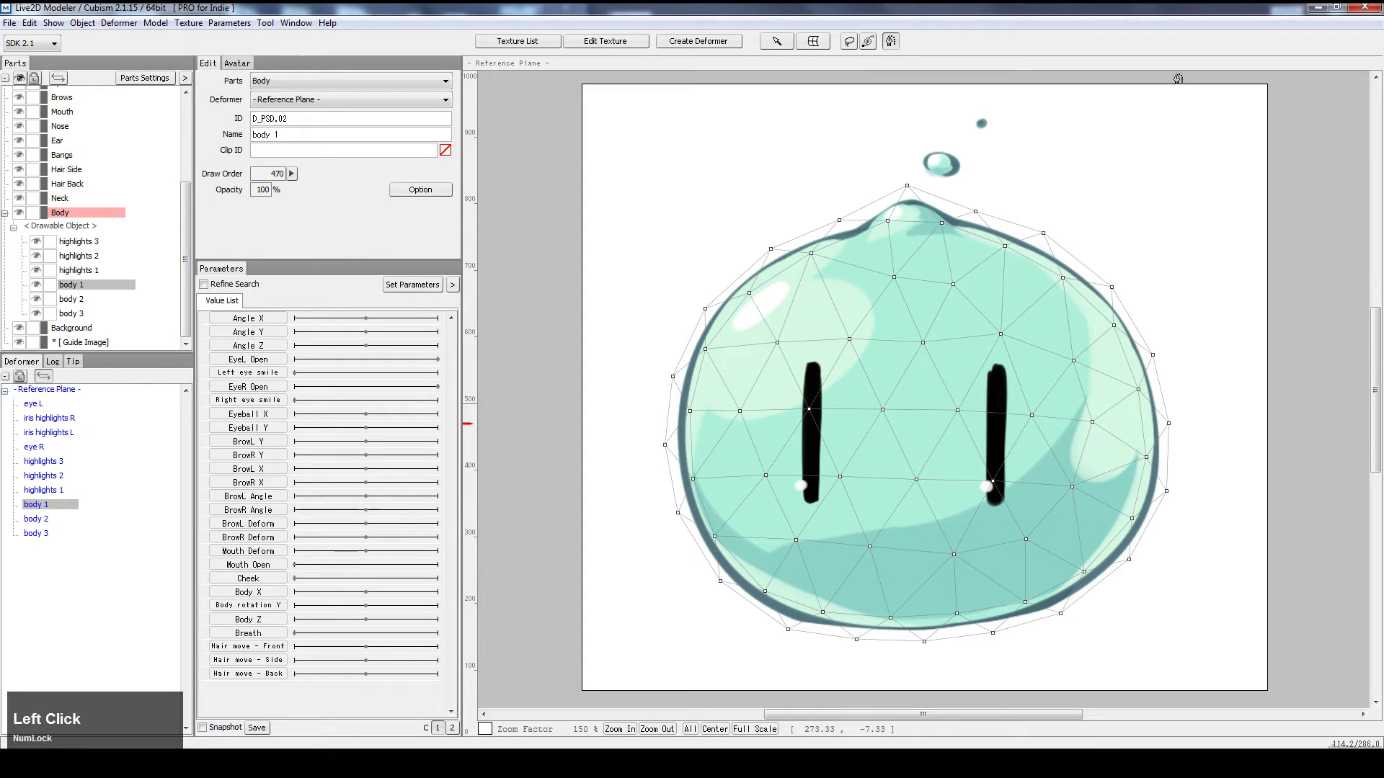
pyautogui.click(80, 305)
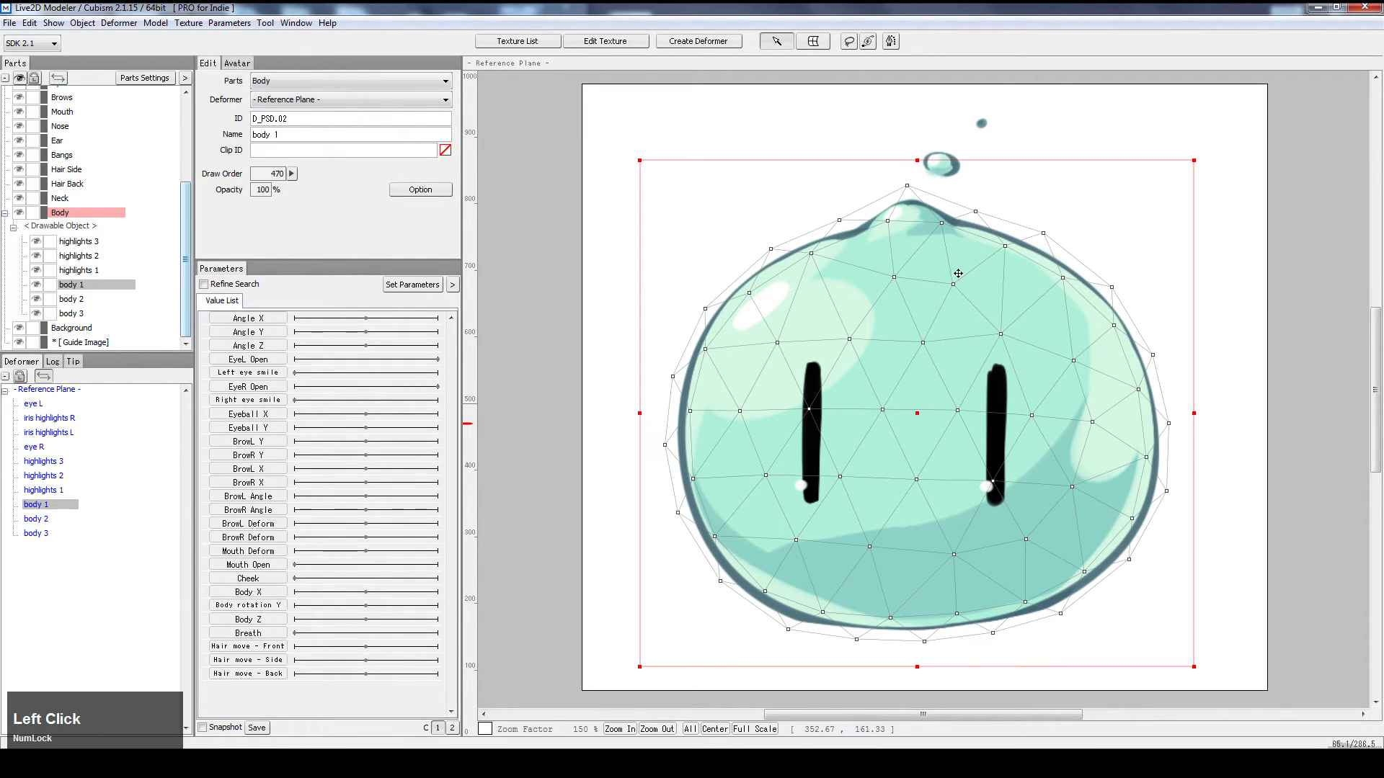
pyautogui.click(891, 41)
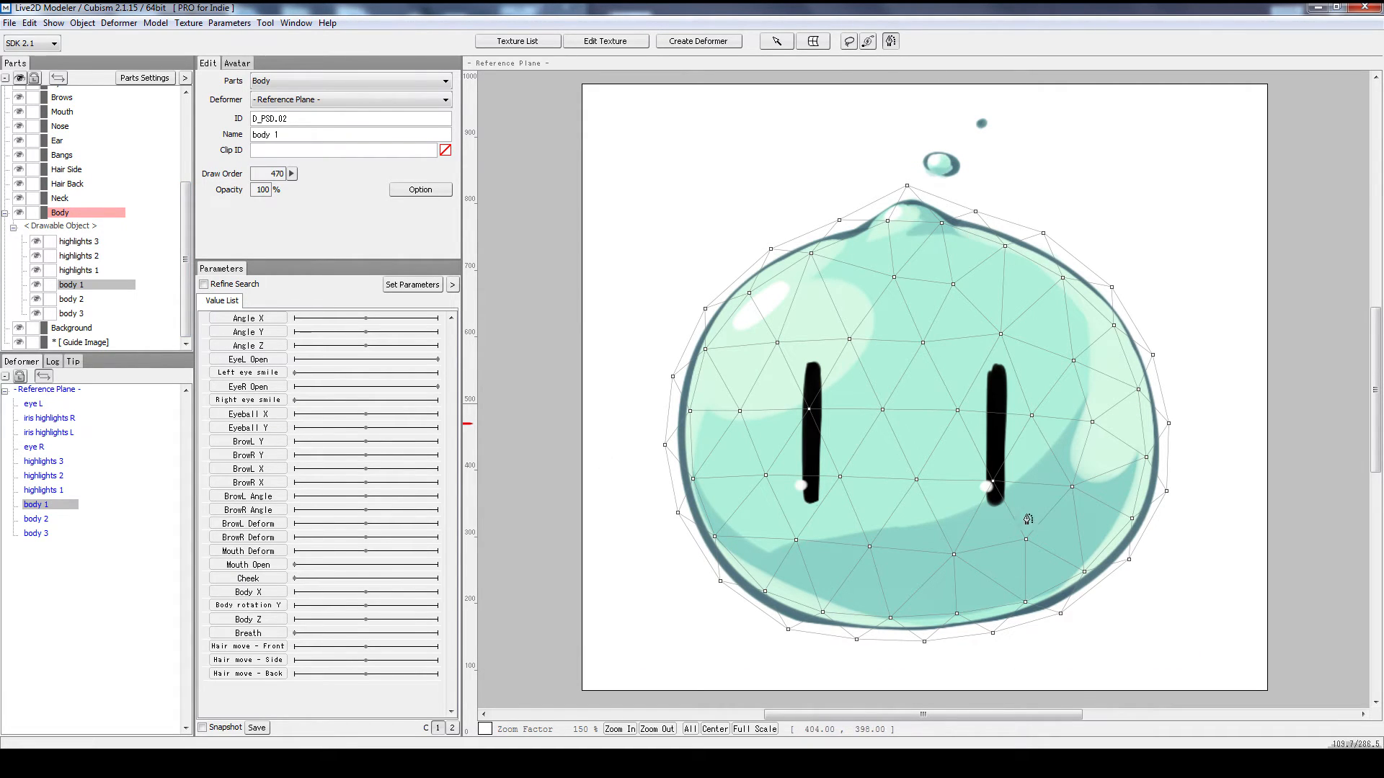
# - Try a straight diagonal deformation path across body 1, move its lower end point, and undo the path
pyautogui.click(749, 189)
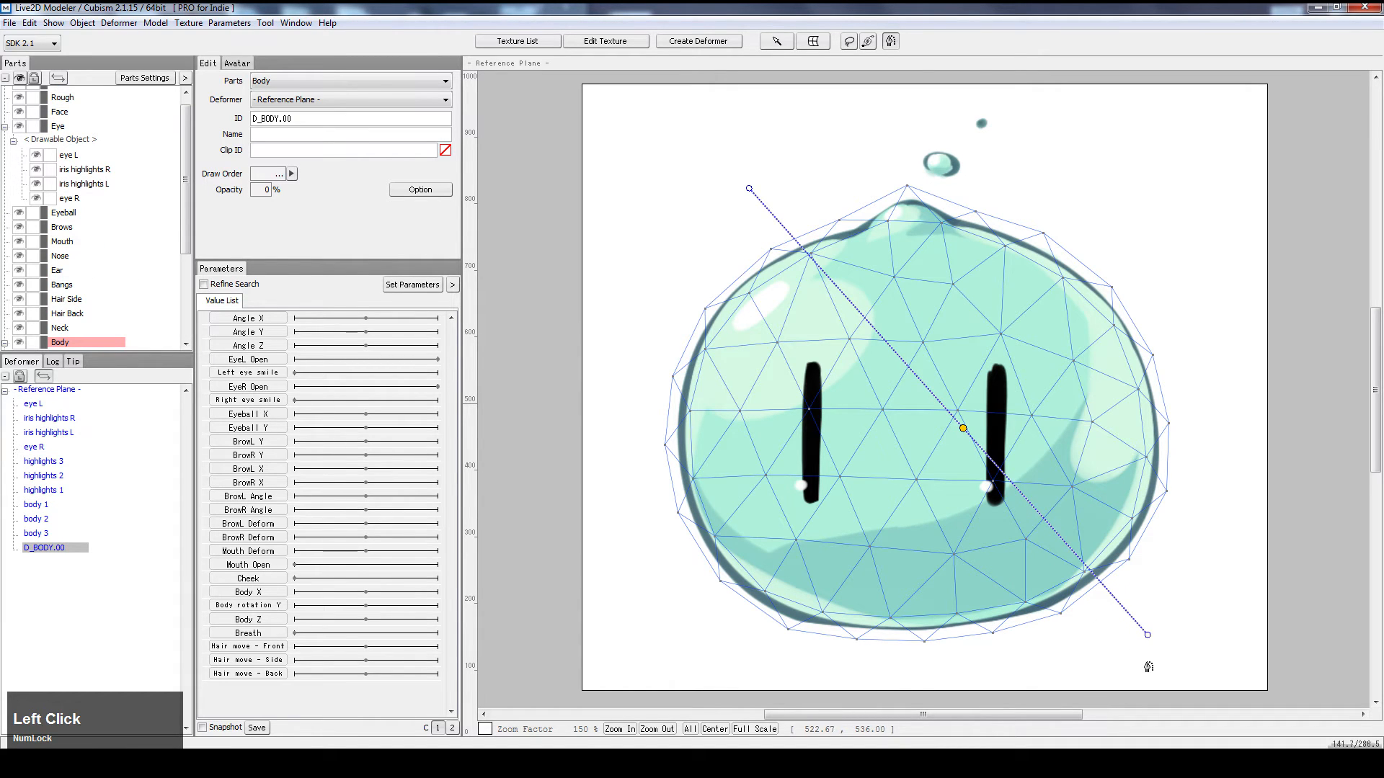
pyautogui.moveTo(1147, 634); pyautogui.dragTo(916, 574)
pyautogui.hotkey('ctrl', 'z')
pyautogui.hotkey('ctrl', 'z')
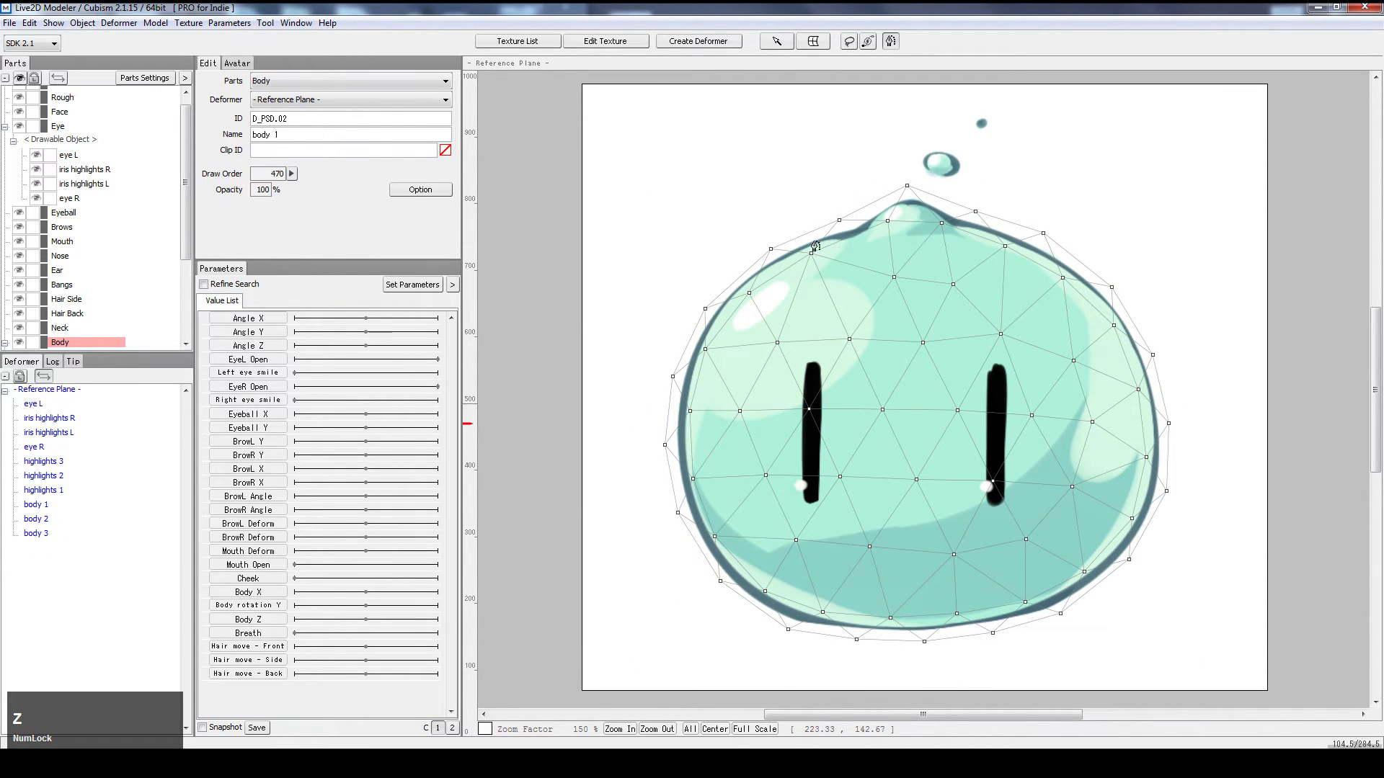
# - Draw a closed deformation path inside body 1 through its peak, left side, base and right side, then return to object editing and deselect
pyautogui.click(903, 224)
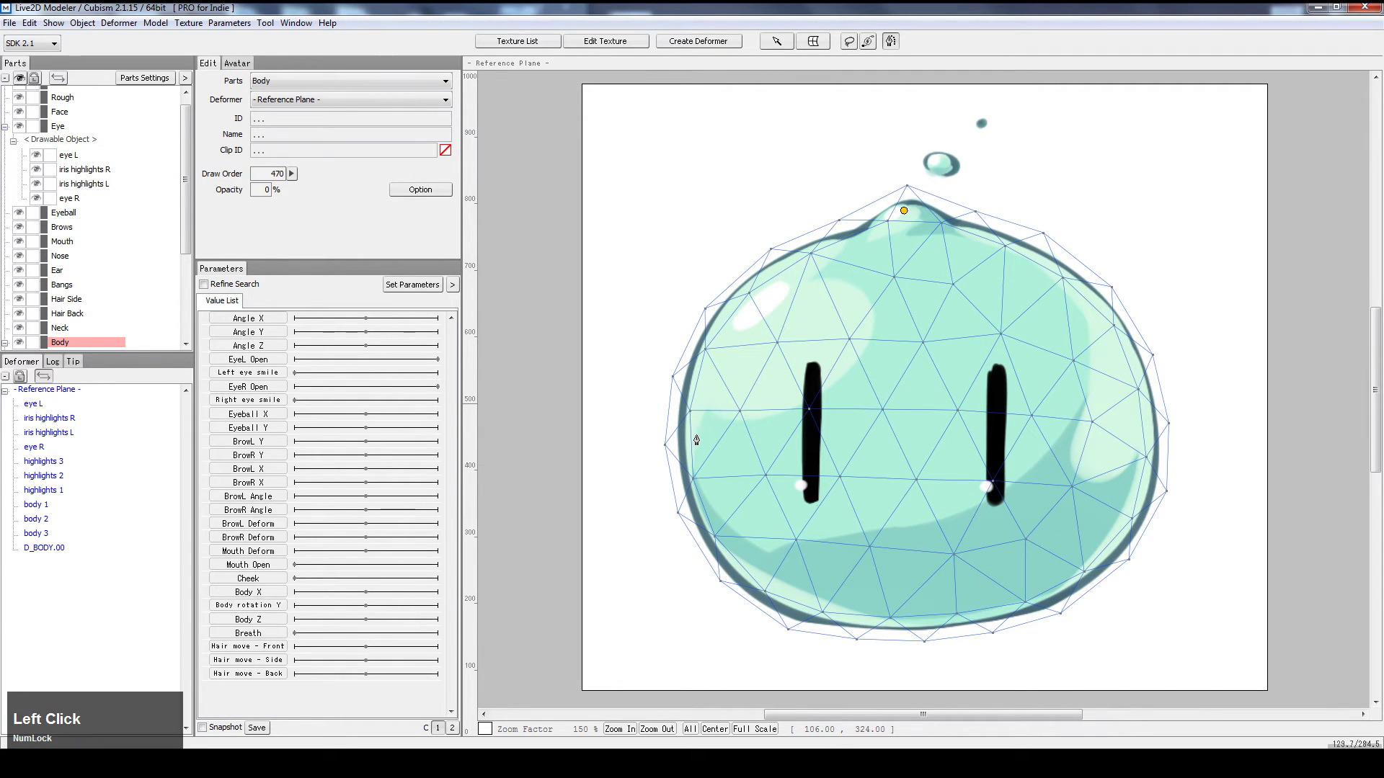
pyautogui.click(926, 621)
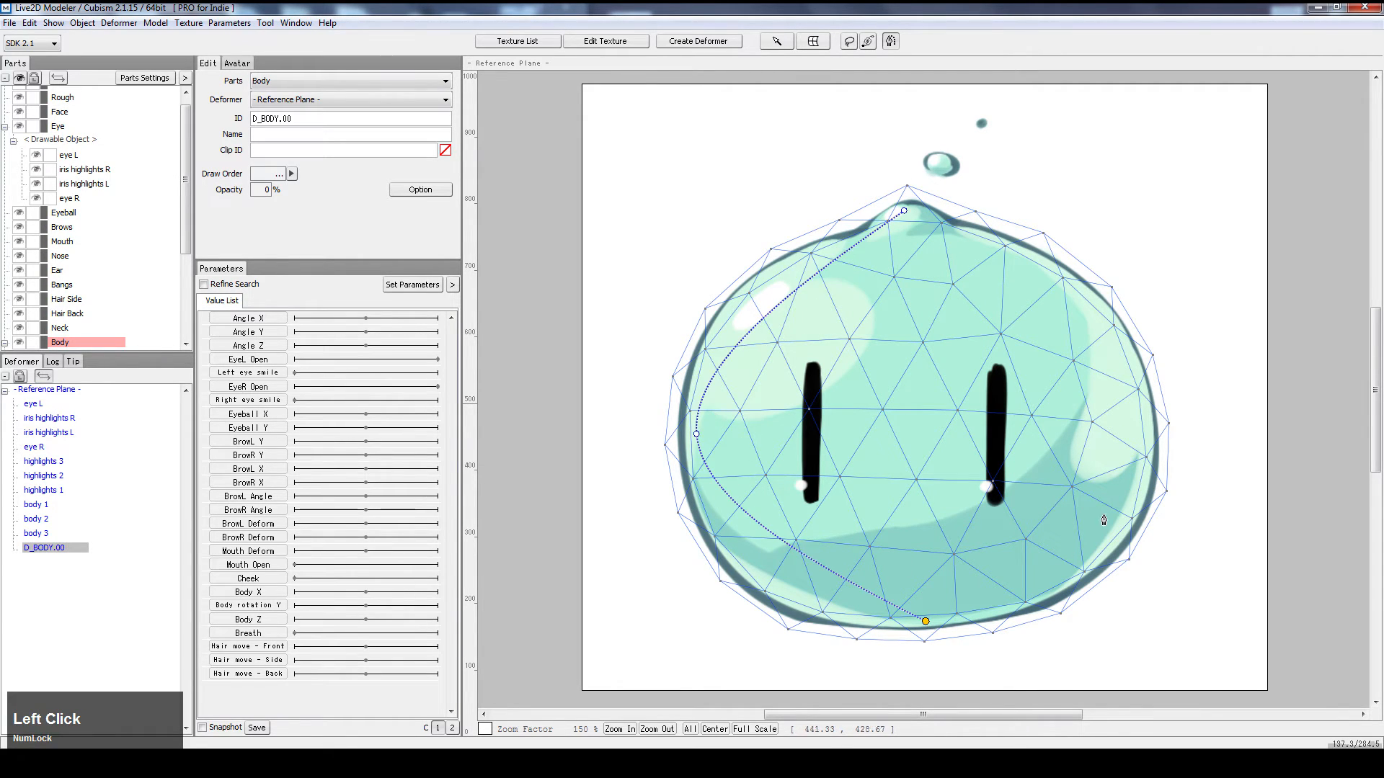
pyautogui.click(1137, 454)
pyautogui.click(903, 211)
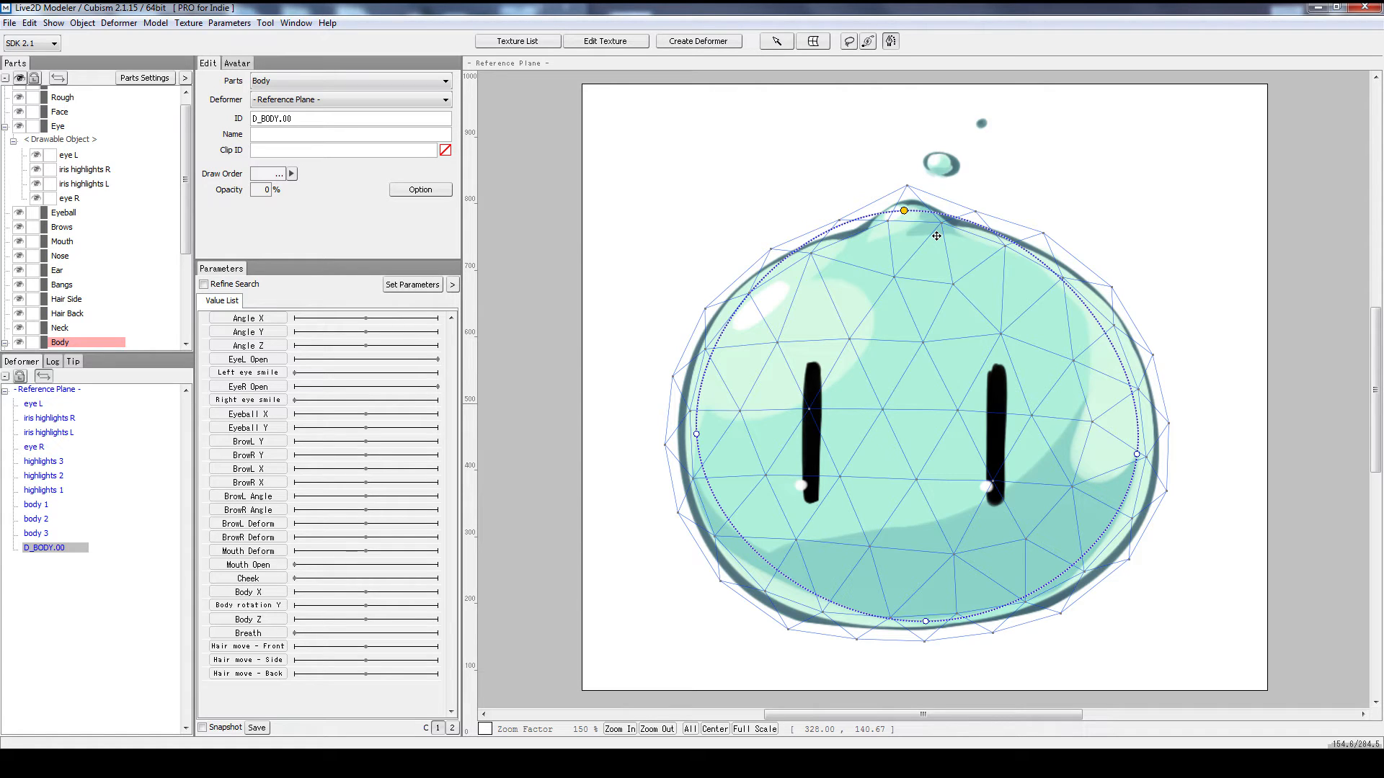
pyautogui.press('Num_Lock')
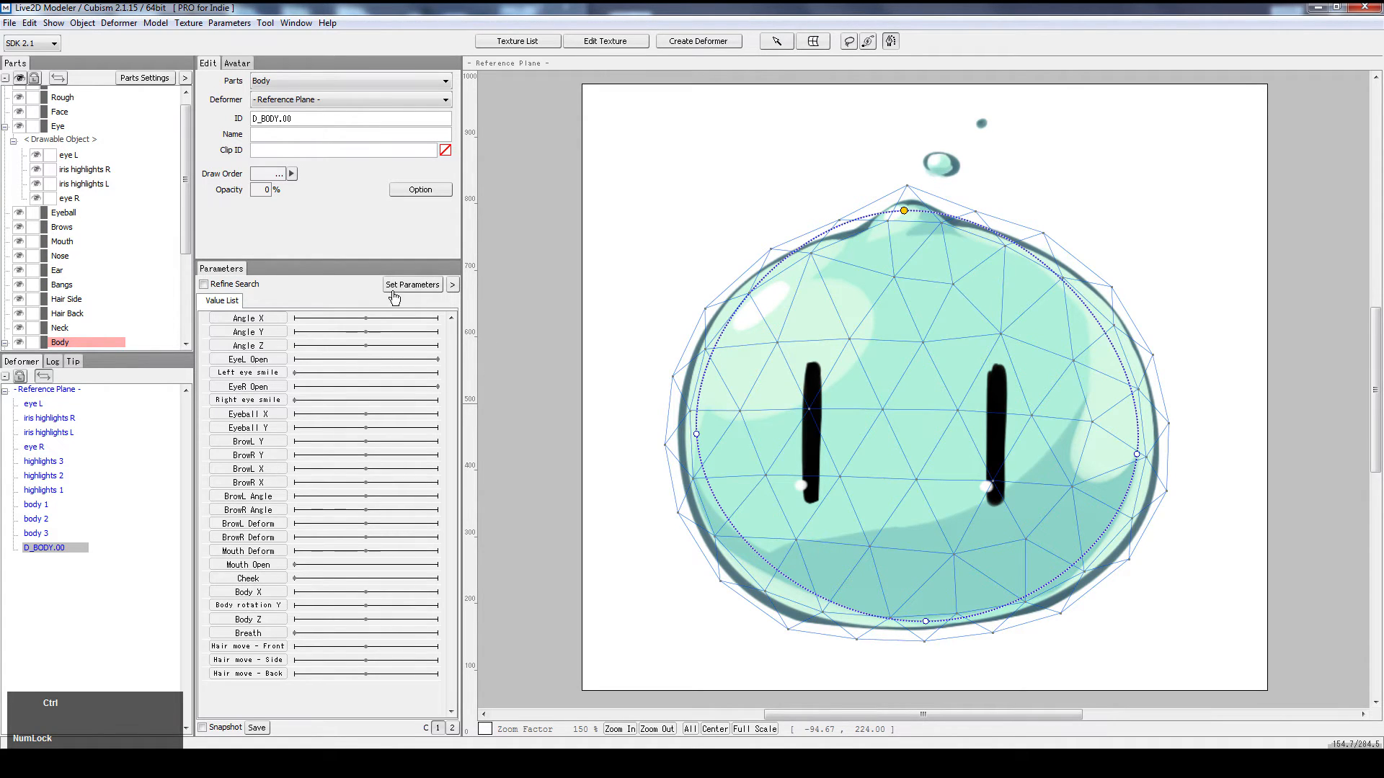
pyautogui.click(776, 42)
pyautogui.click(766, 123)
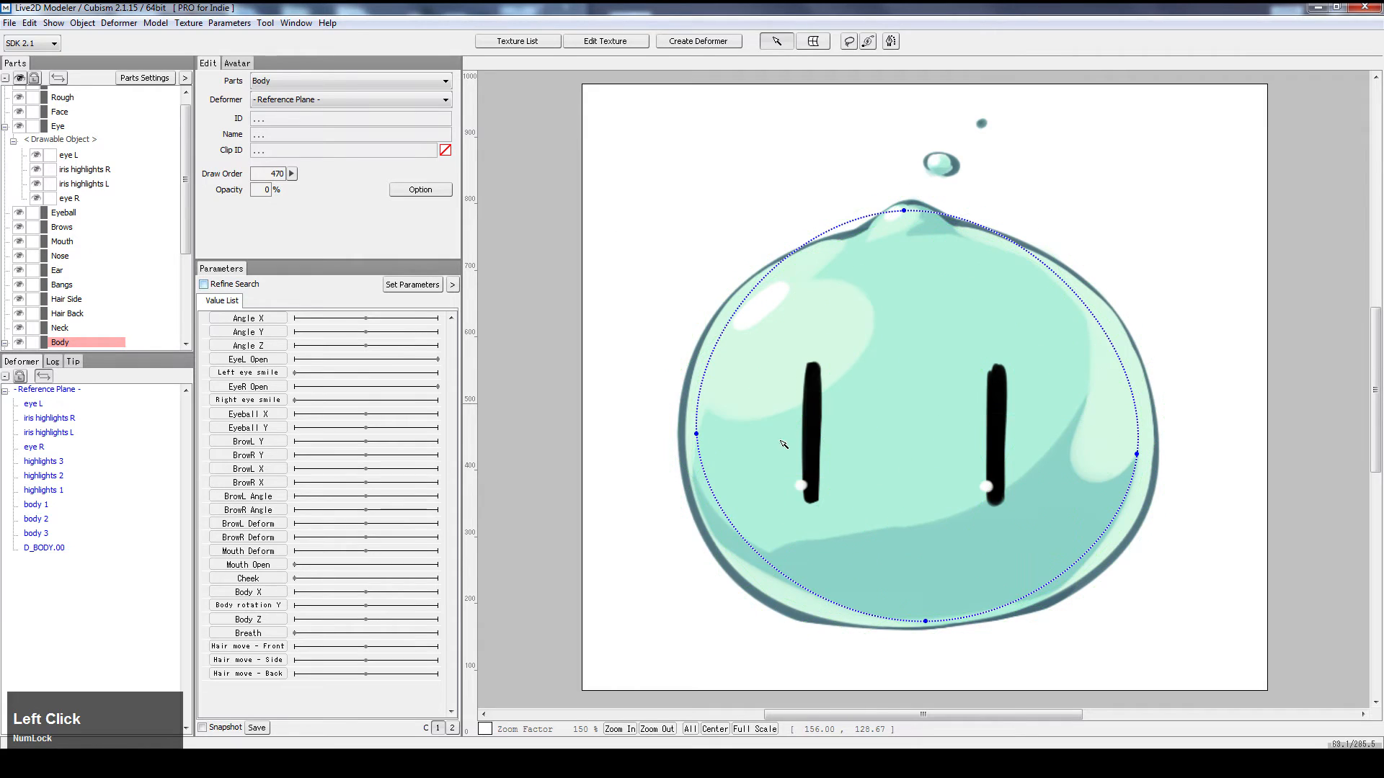
# - Add three Body X keys (-10, 0, 10) to body 1, preview the parameter and return it to 0
pyautogui.click(886, 311)
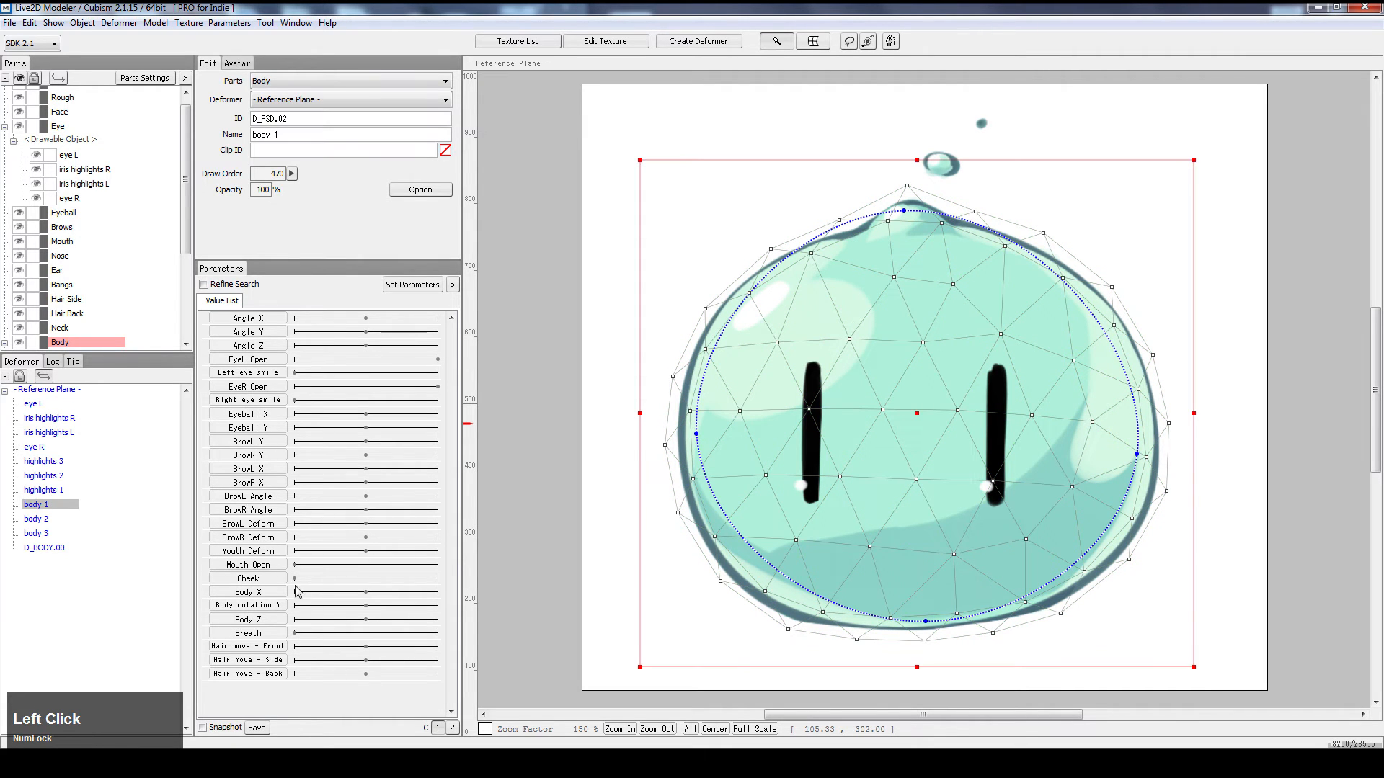
pyautogui.doubleClick(248, 591)
pyautogui.click(828, 440)
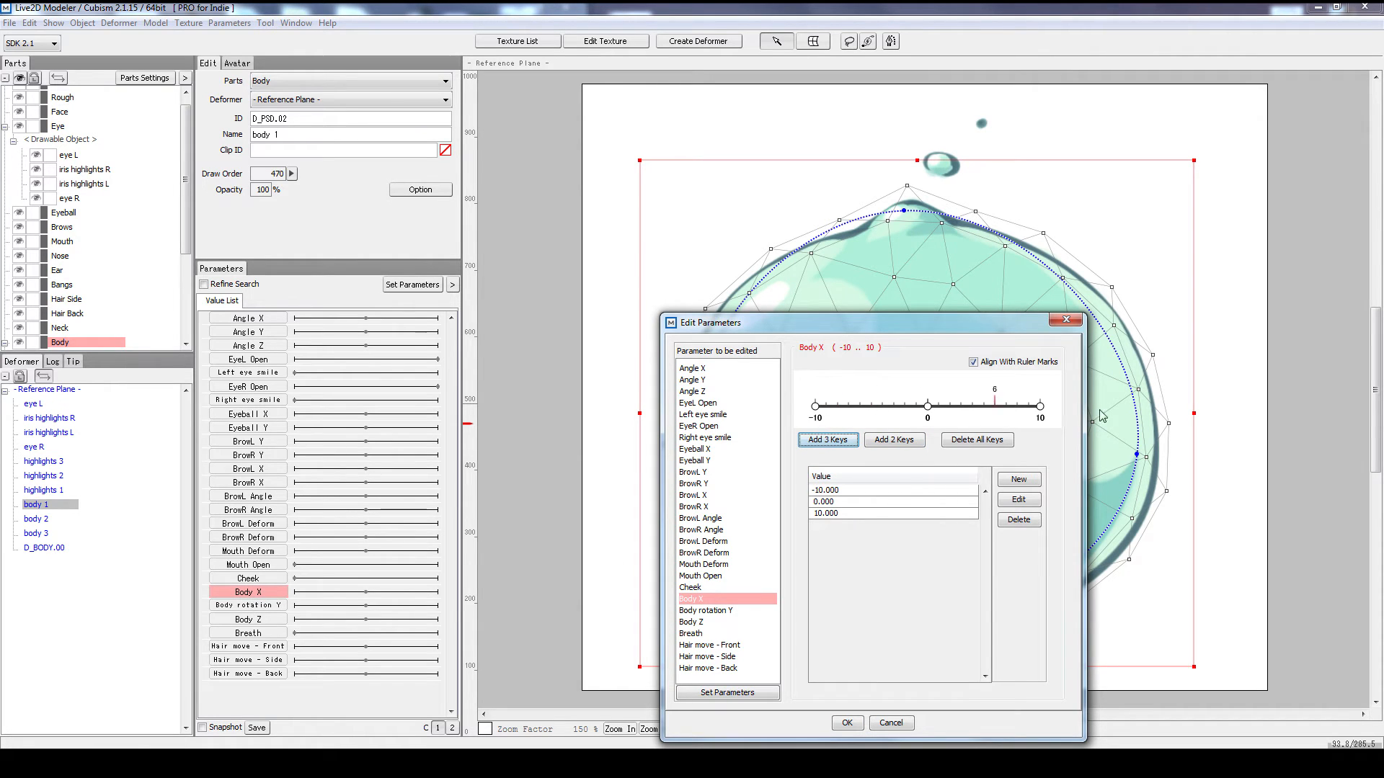
pyautogui.click(846, 723)
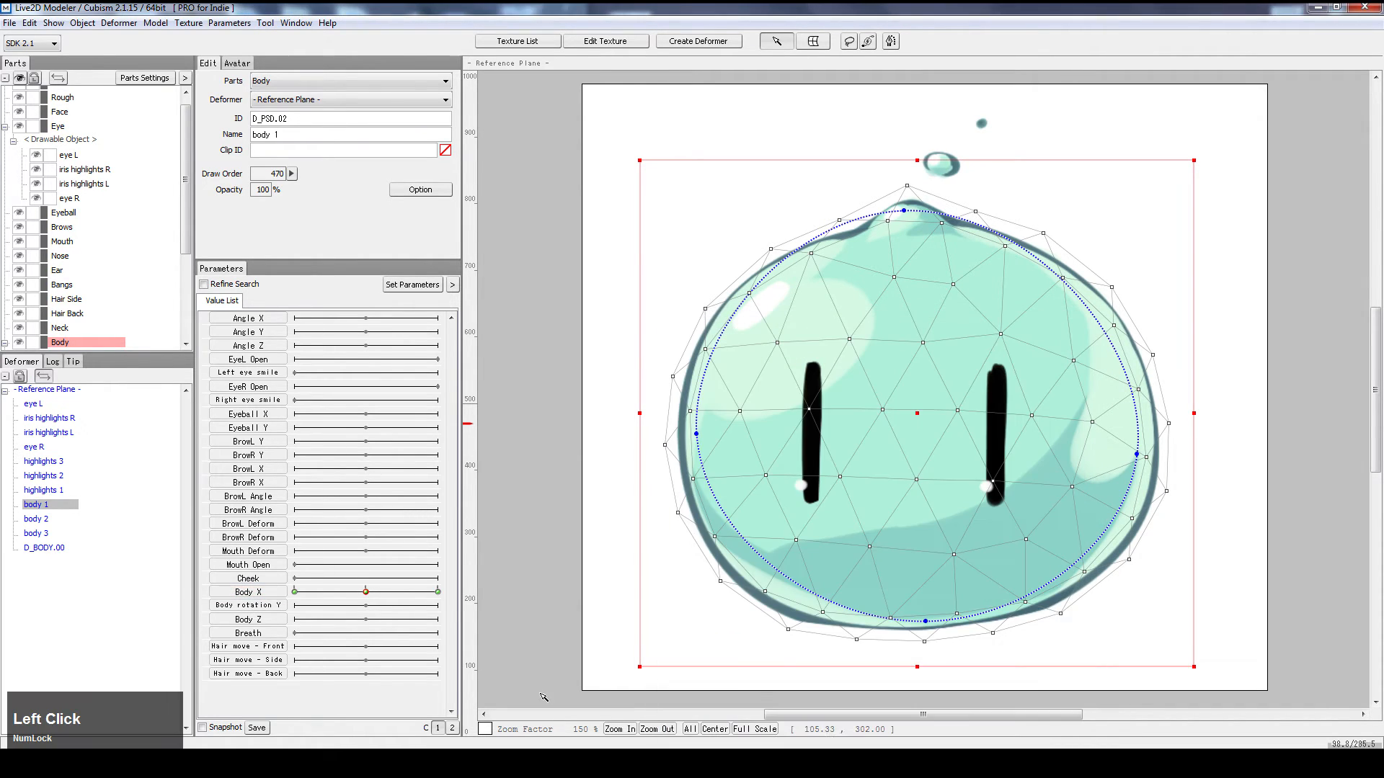
pyautogui.click(374, 589)
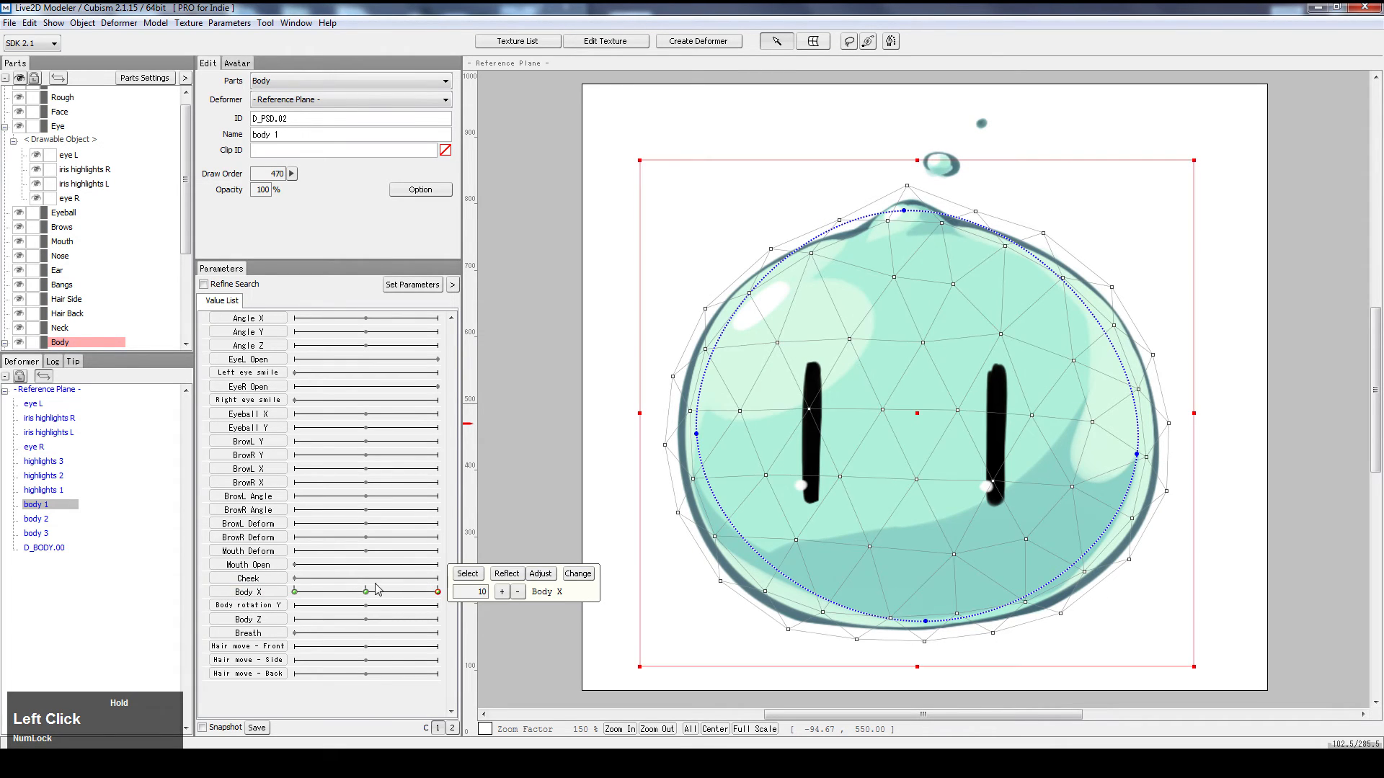
pyautogui.rightClick(375, 589)
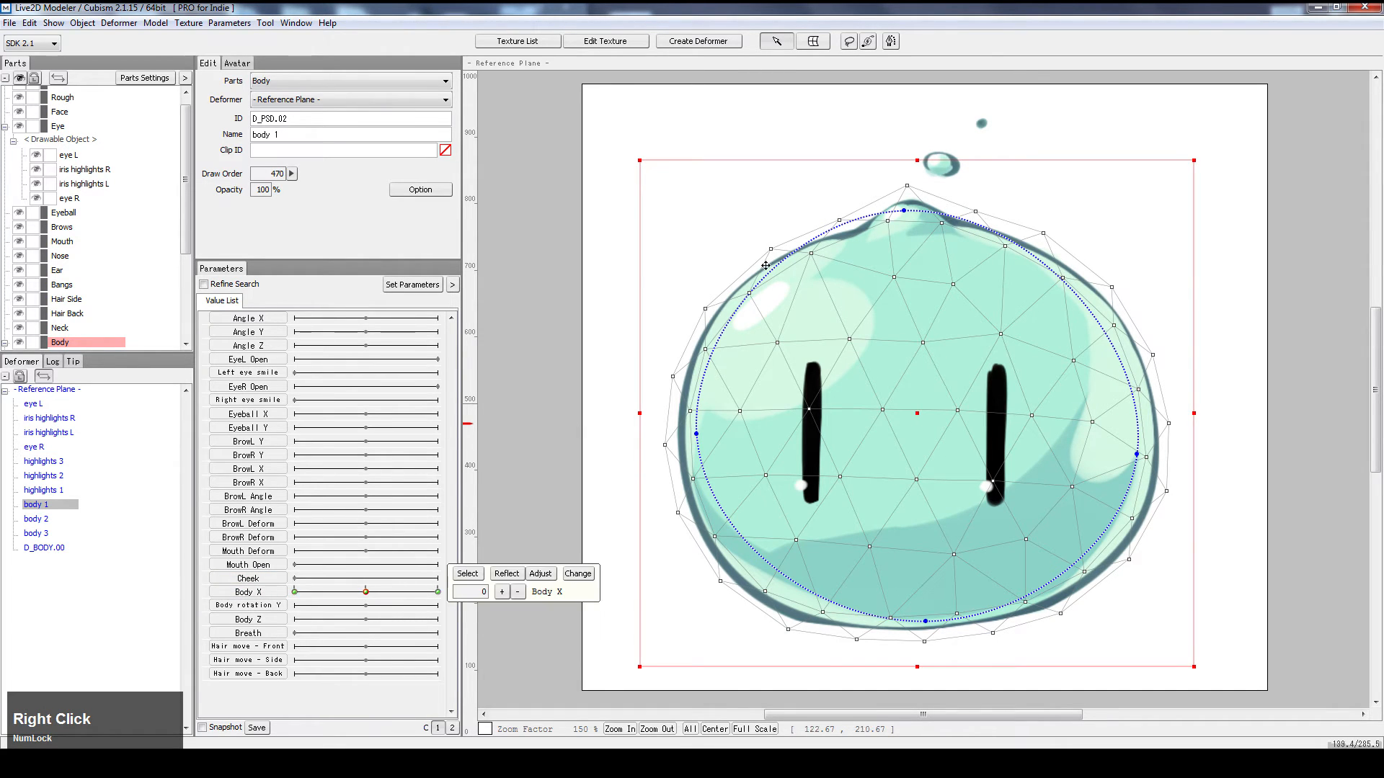
# - Try area selections over the peak, the upper body and the whole slime to see which path and mesh points they include
pyautogui.click(897, 207)
pyautogui.click(903, 212)
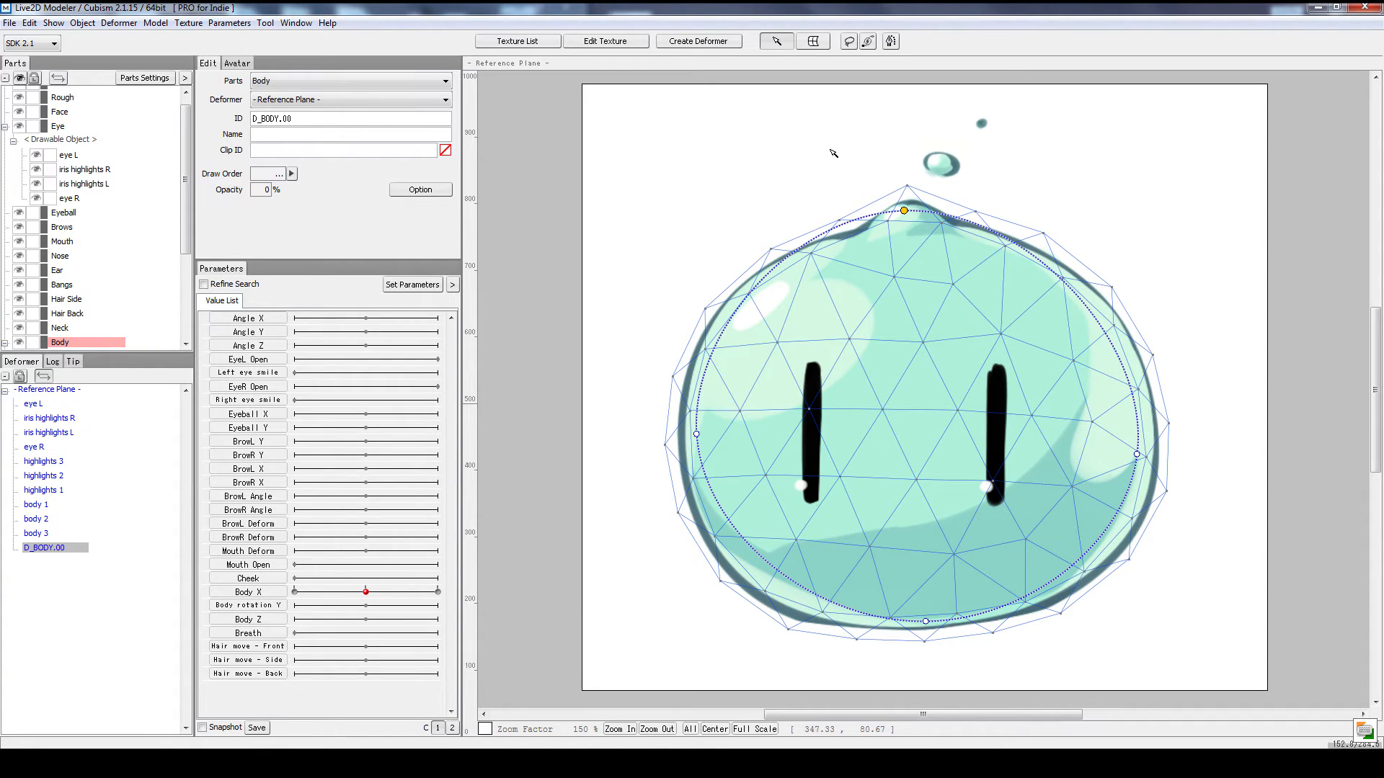
pyautogui.moveTo(809, 151); pyautogui.dragTo(1029, 318)
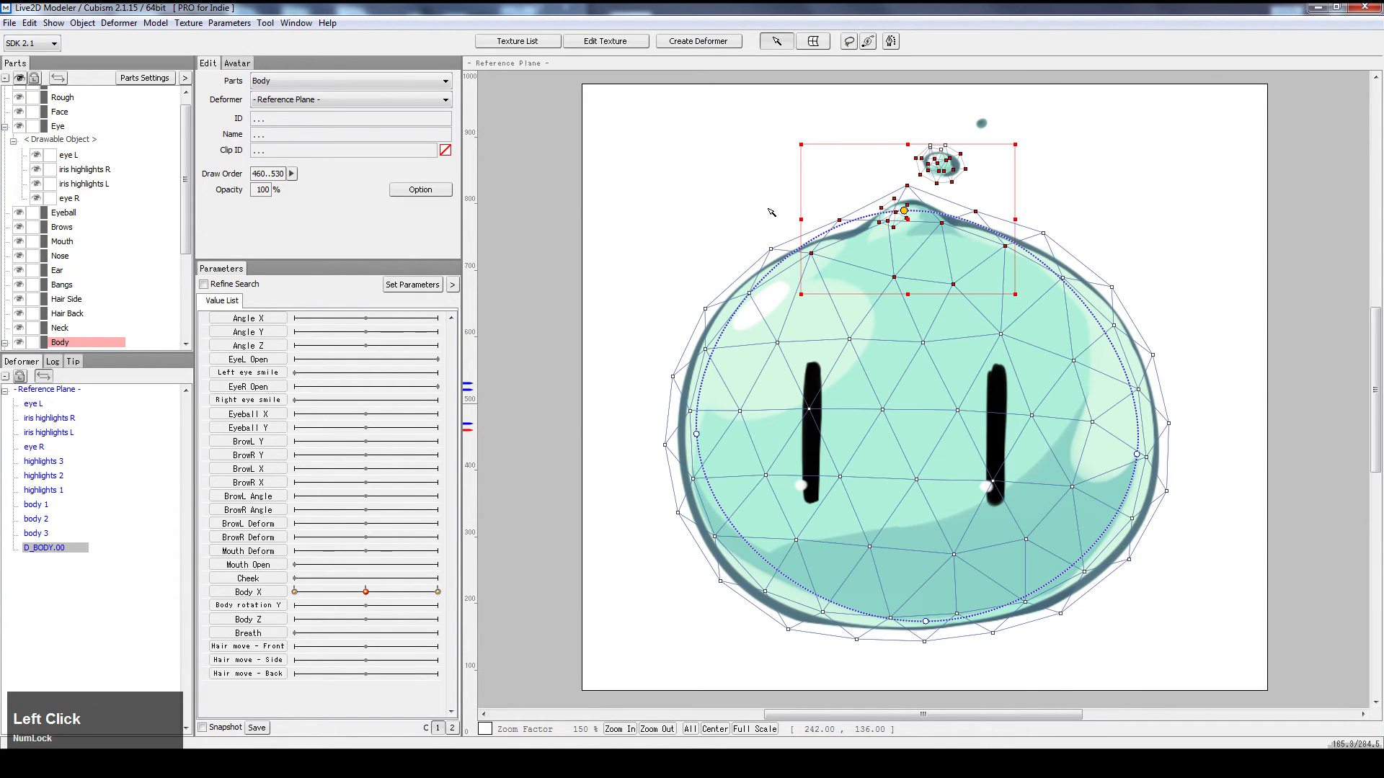
pyautogui.moveTo(696, 215); pyautogui.dragTo(1030, 310)
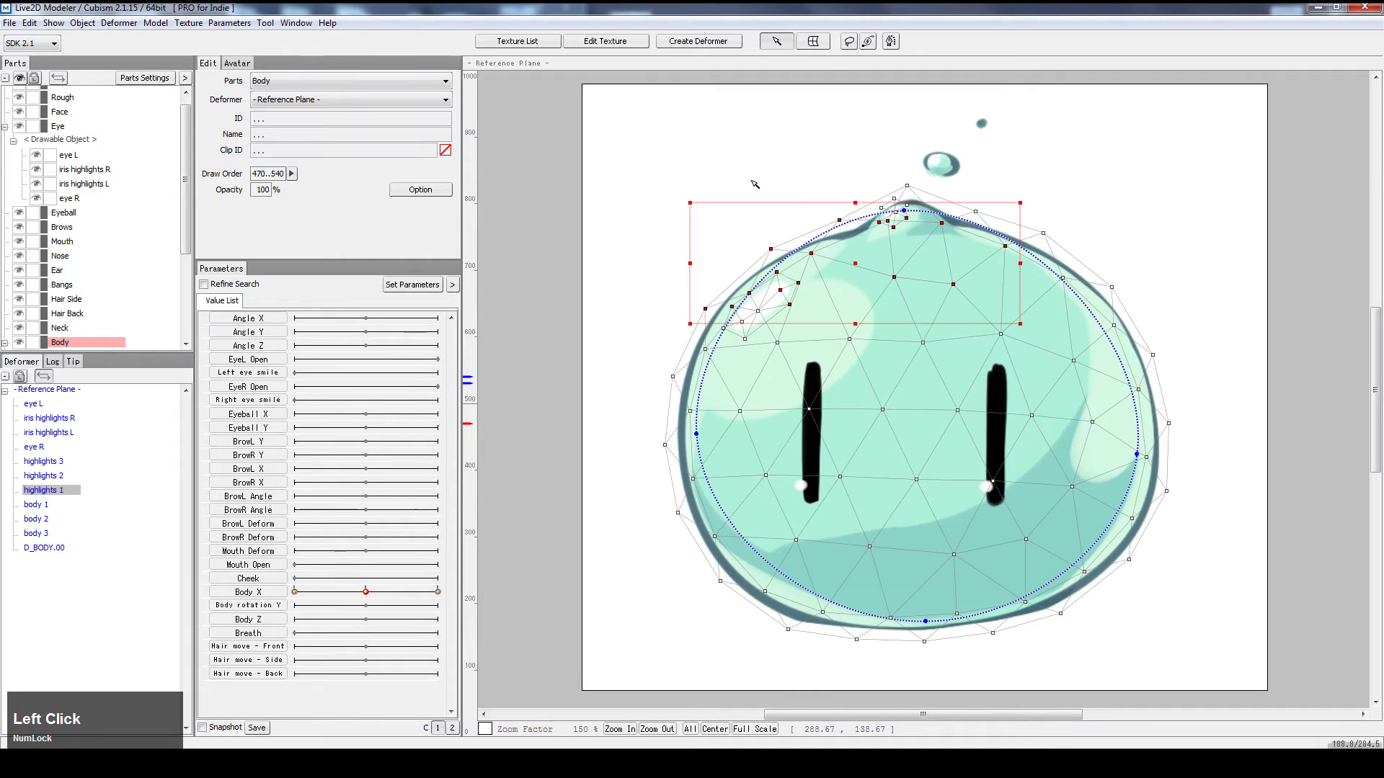
pyautogui.moveTo(757, 195); pyautogui.dragTo(1112, 310)
pyautogui.moveTo(645, 201); pyautogui.dragTo(1196, 648)
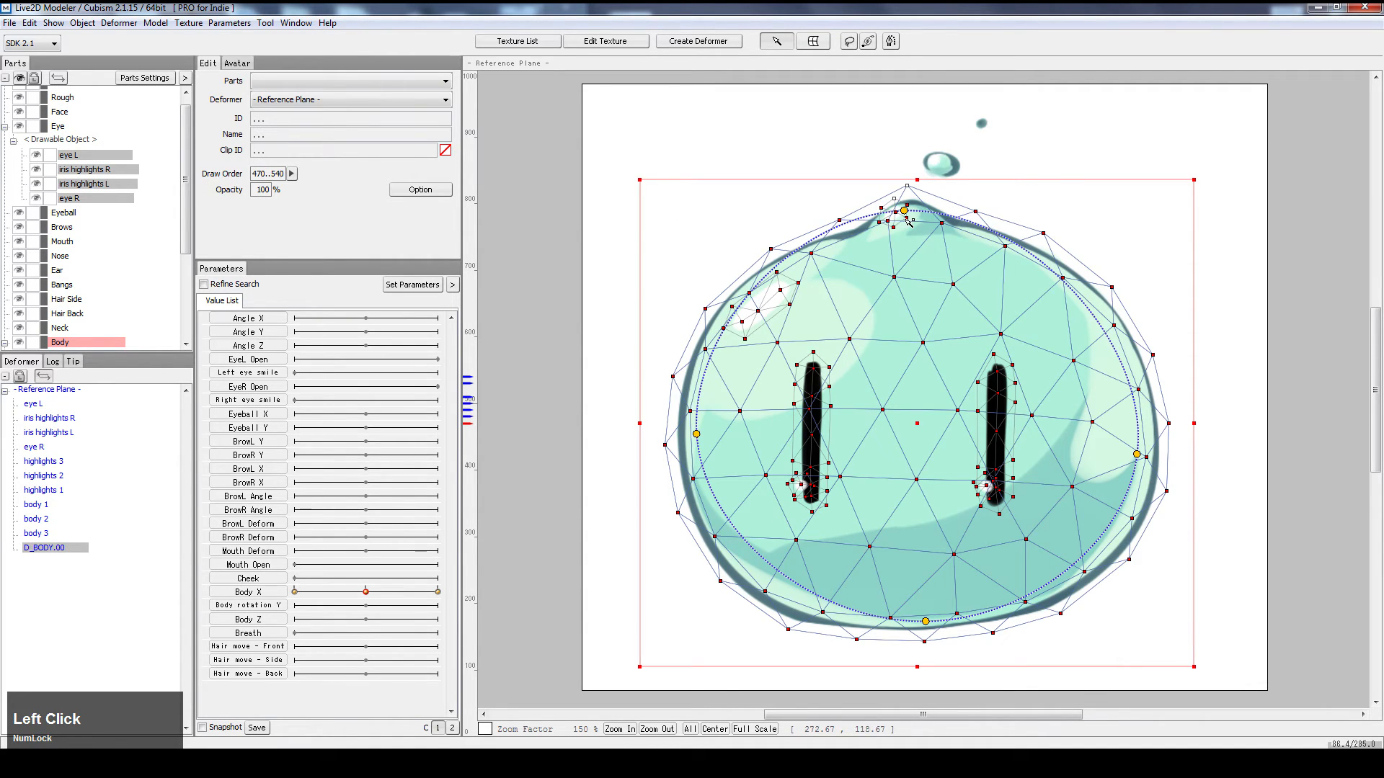
pyautogui.moveTo(712, 189); pyautogui.dragTo(952, 353)
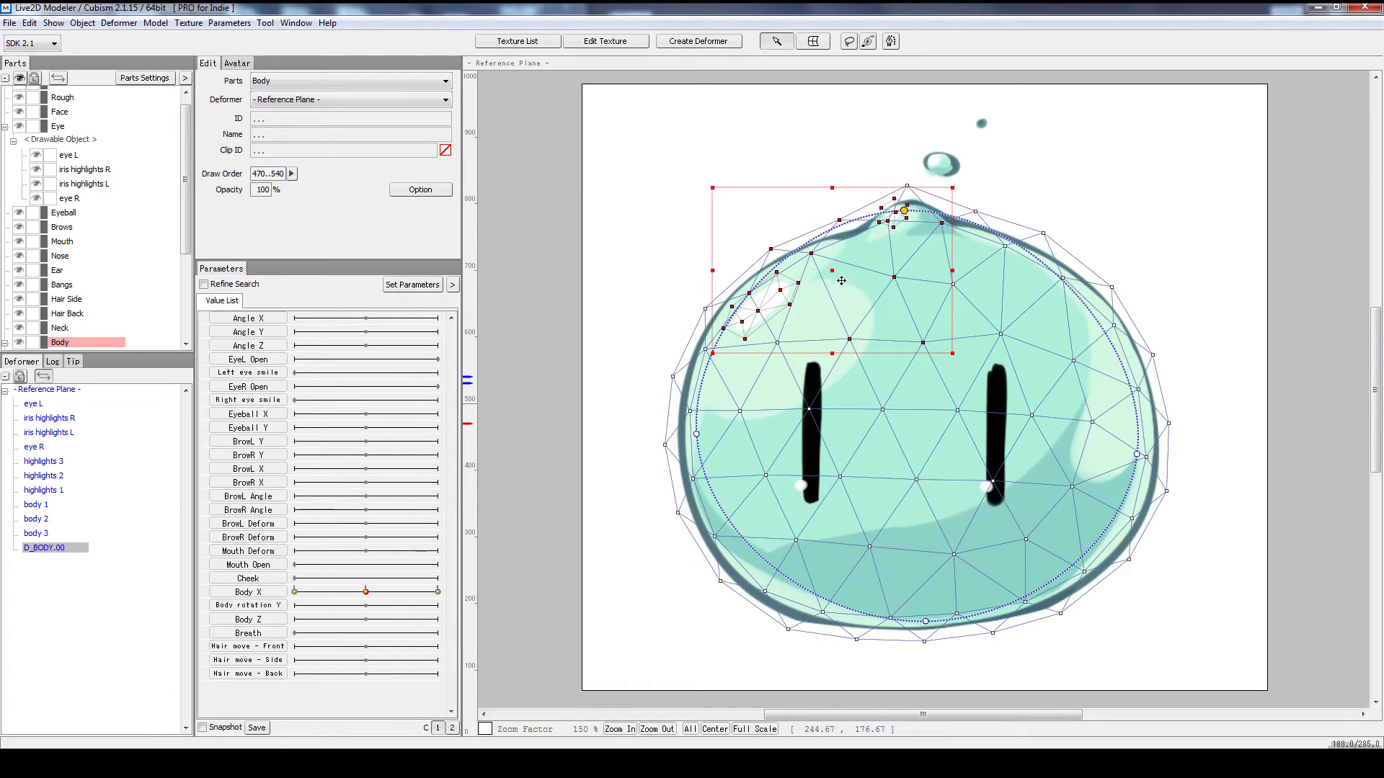
# - Select the deformation path's top point and add three Body X keys (-10, 0, 10) to the path
pyautogui.click(903, 212)
pyautogui.click(906, 211)
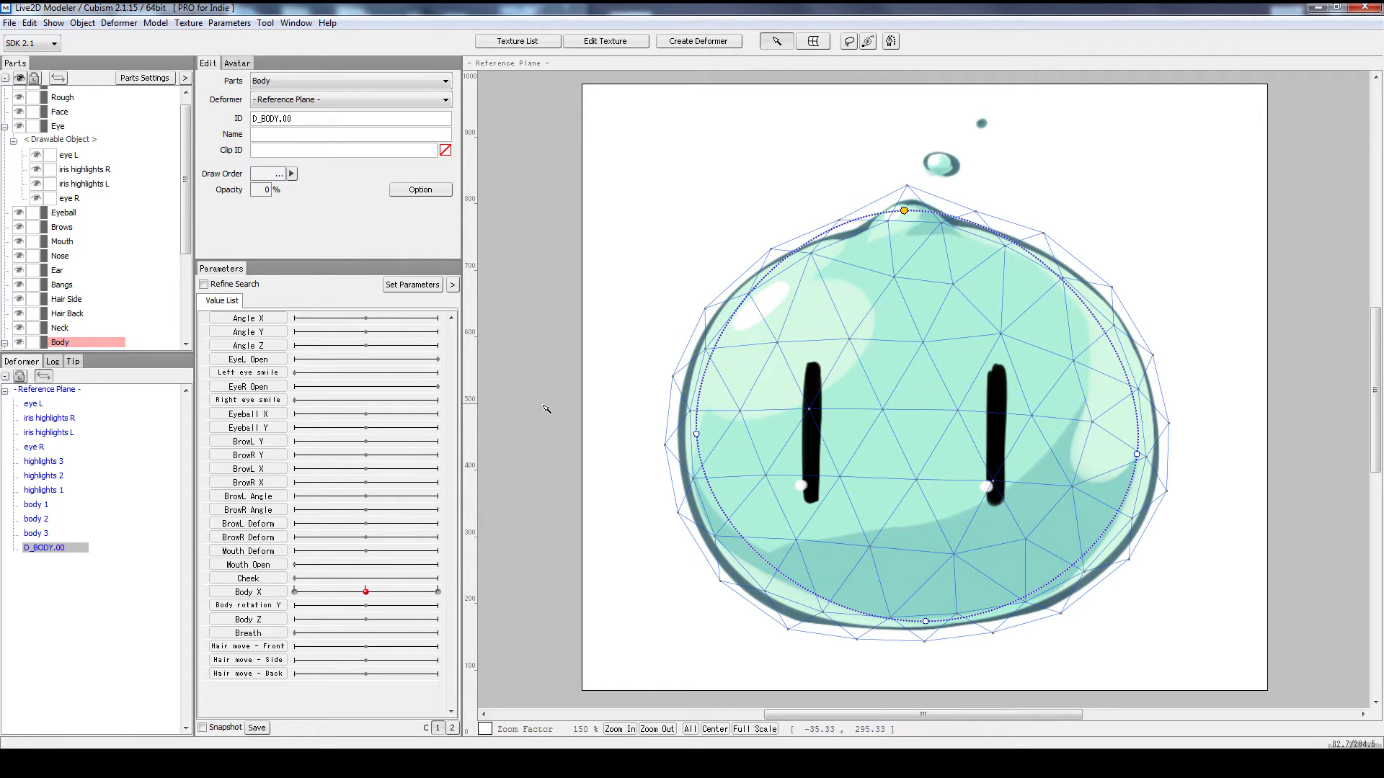
pyautogui.click(247, 592)
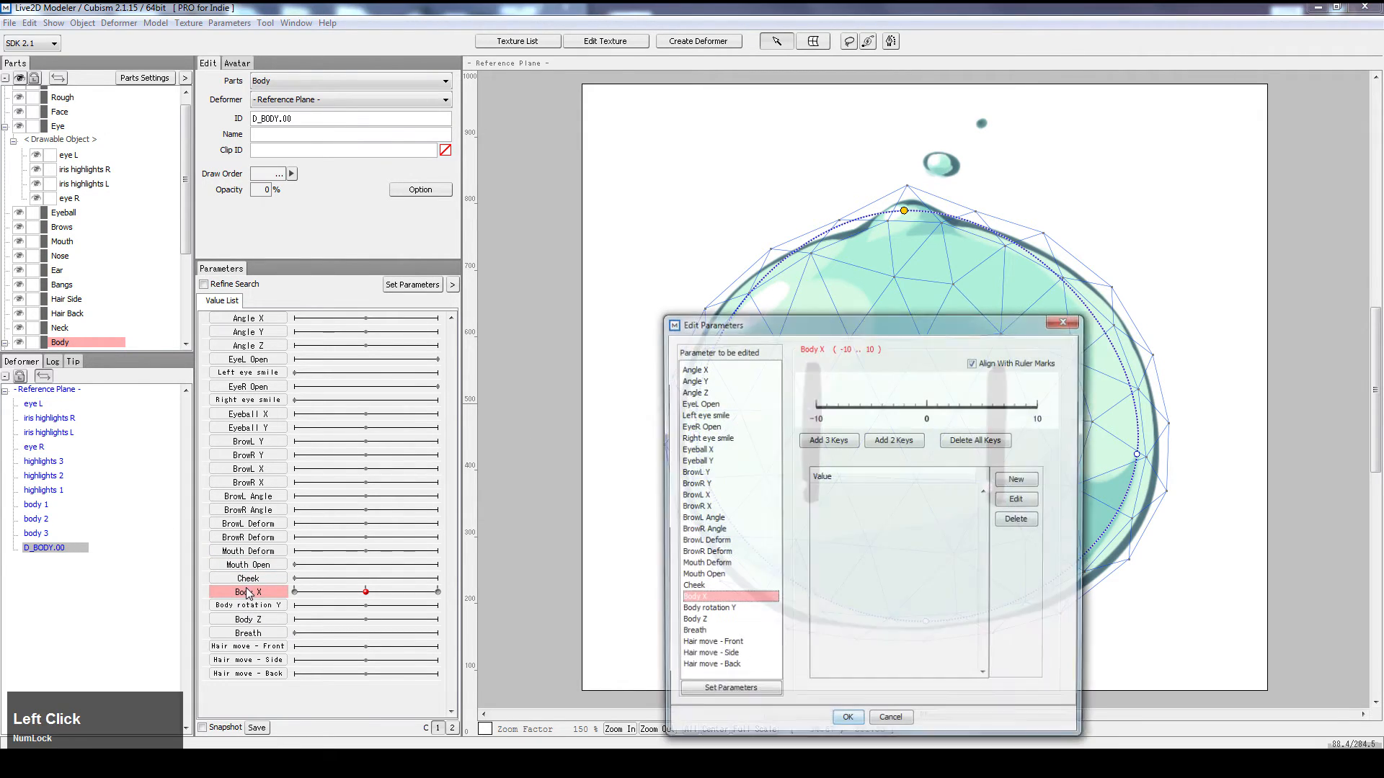
pyautogui.click(848, 441)
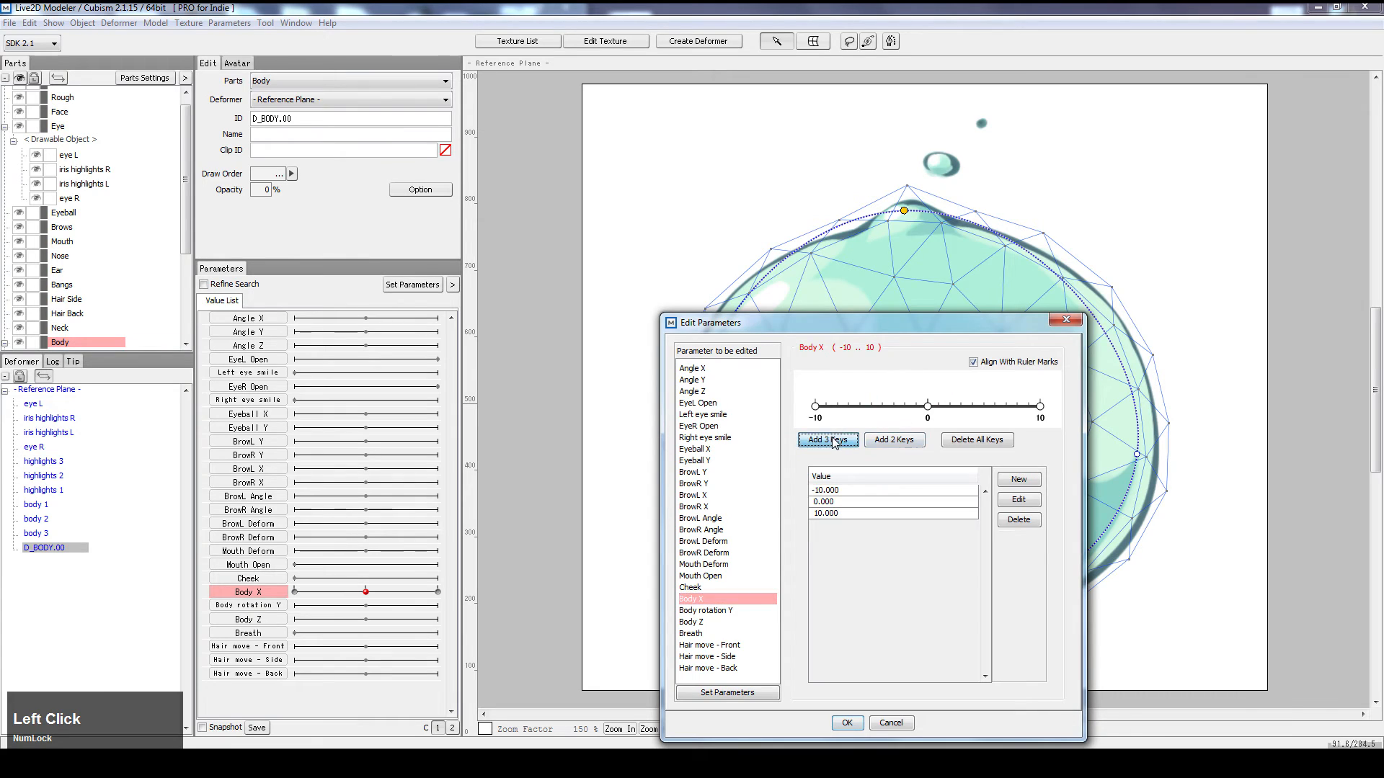
pyautogui.click(847, 724)
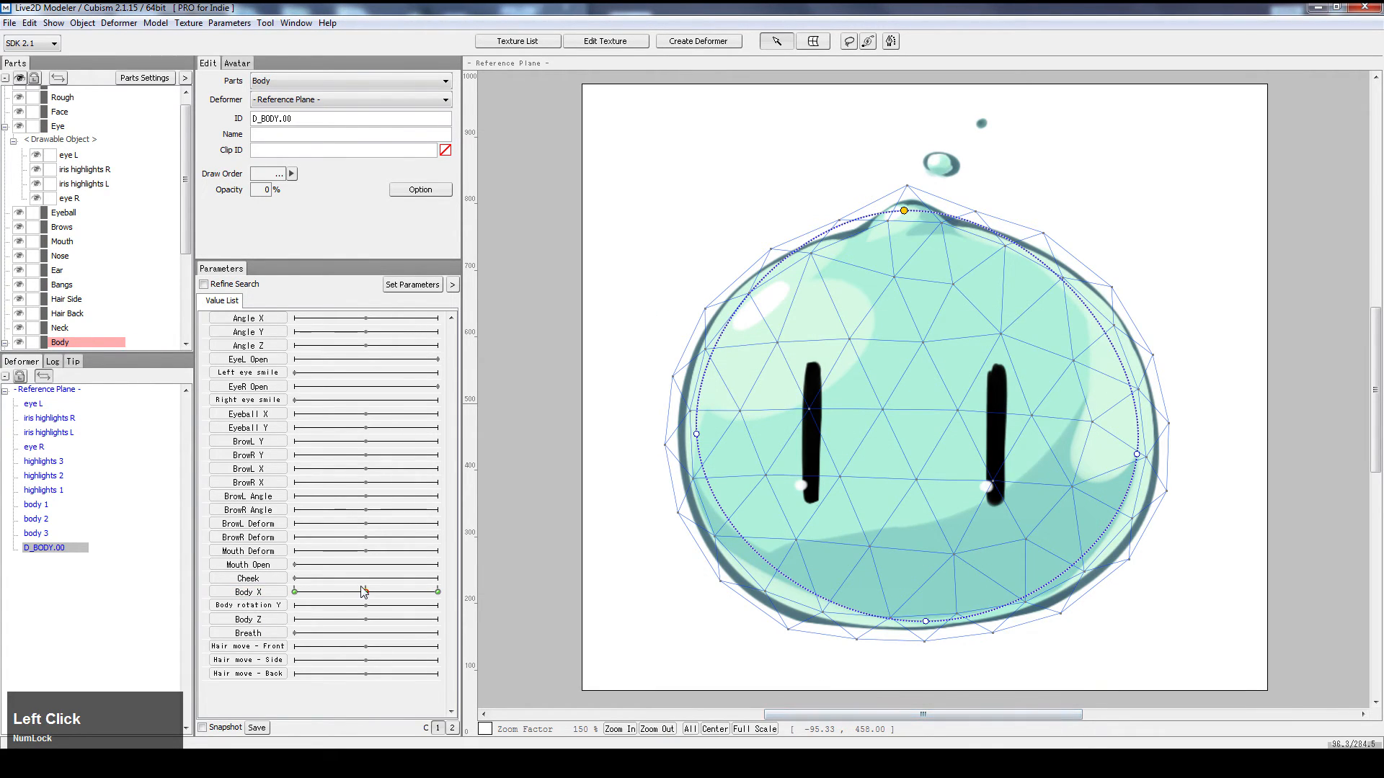
# - Compare the Body X keys of body 1, its deformation path, eye R and body 2 by selecting them on the canvas
pyautogui.click(864, 301)
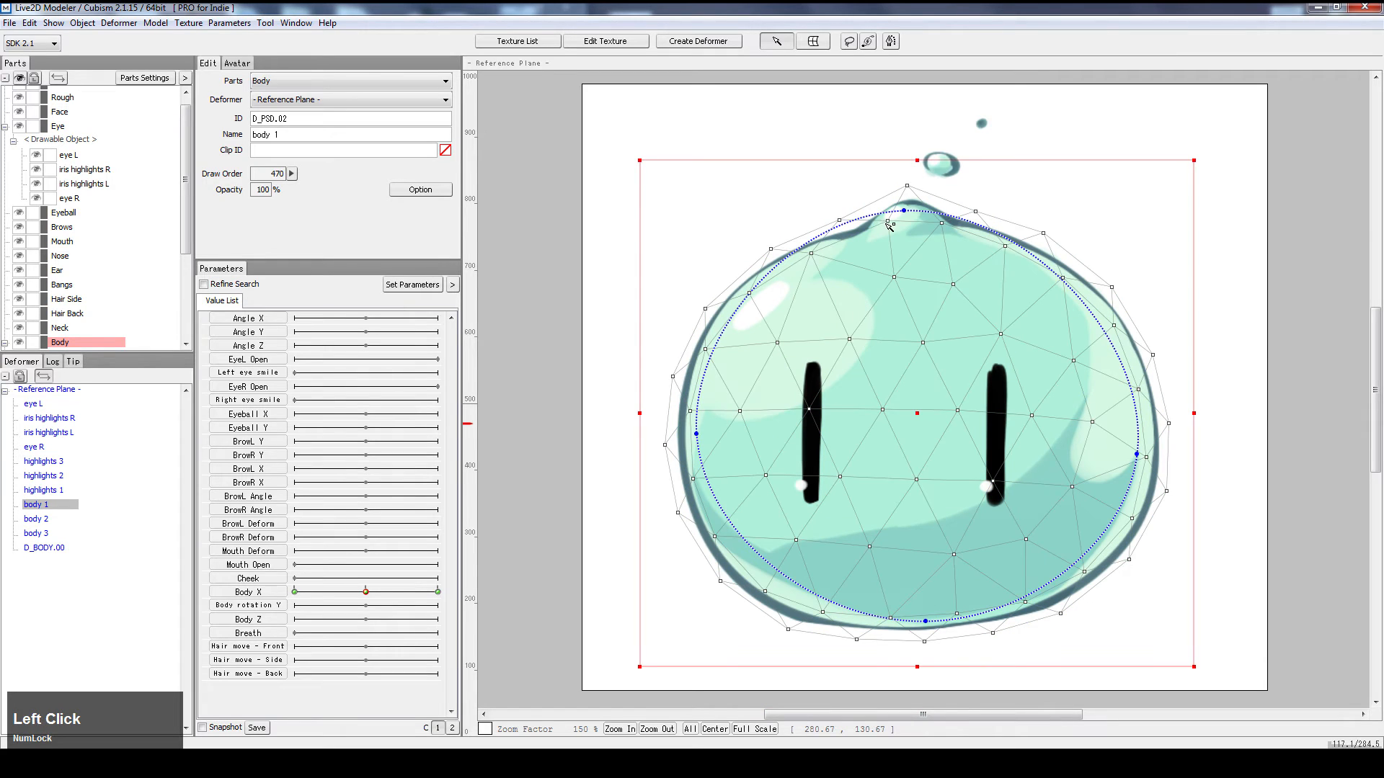
pyautogui.click(905, 212)
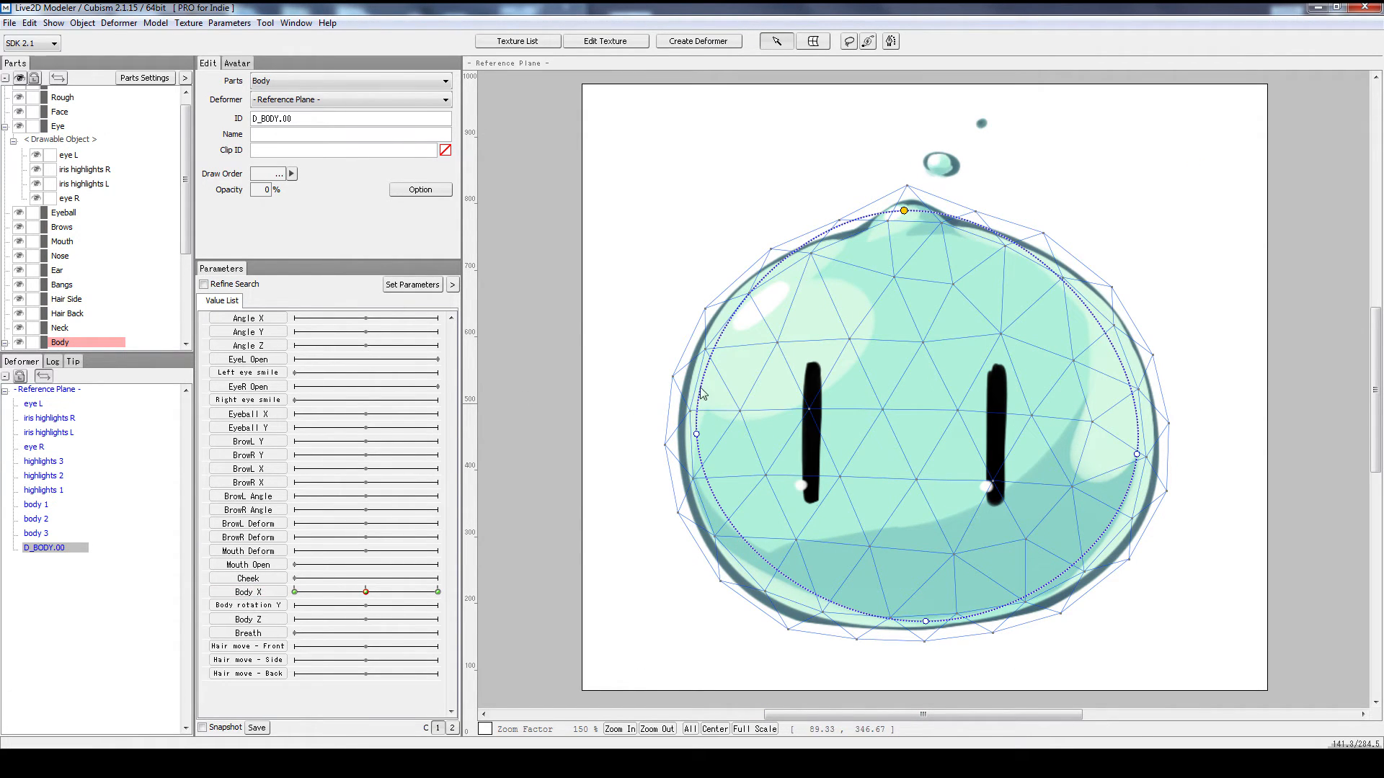
pyautogui.click(724, 320)
pyautogui.click(847, 334)
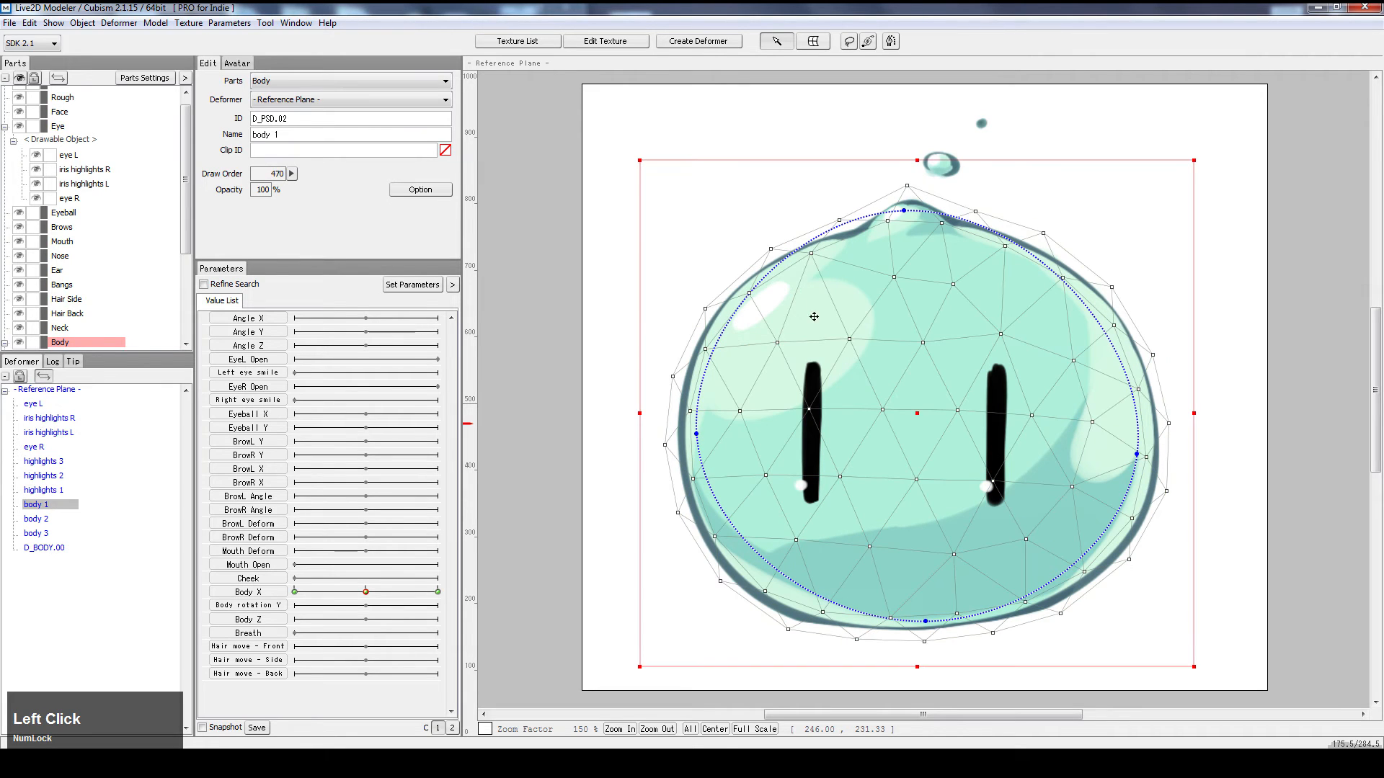
pyautogui.click(767, 300)
pyautogui.click(813, 418)
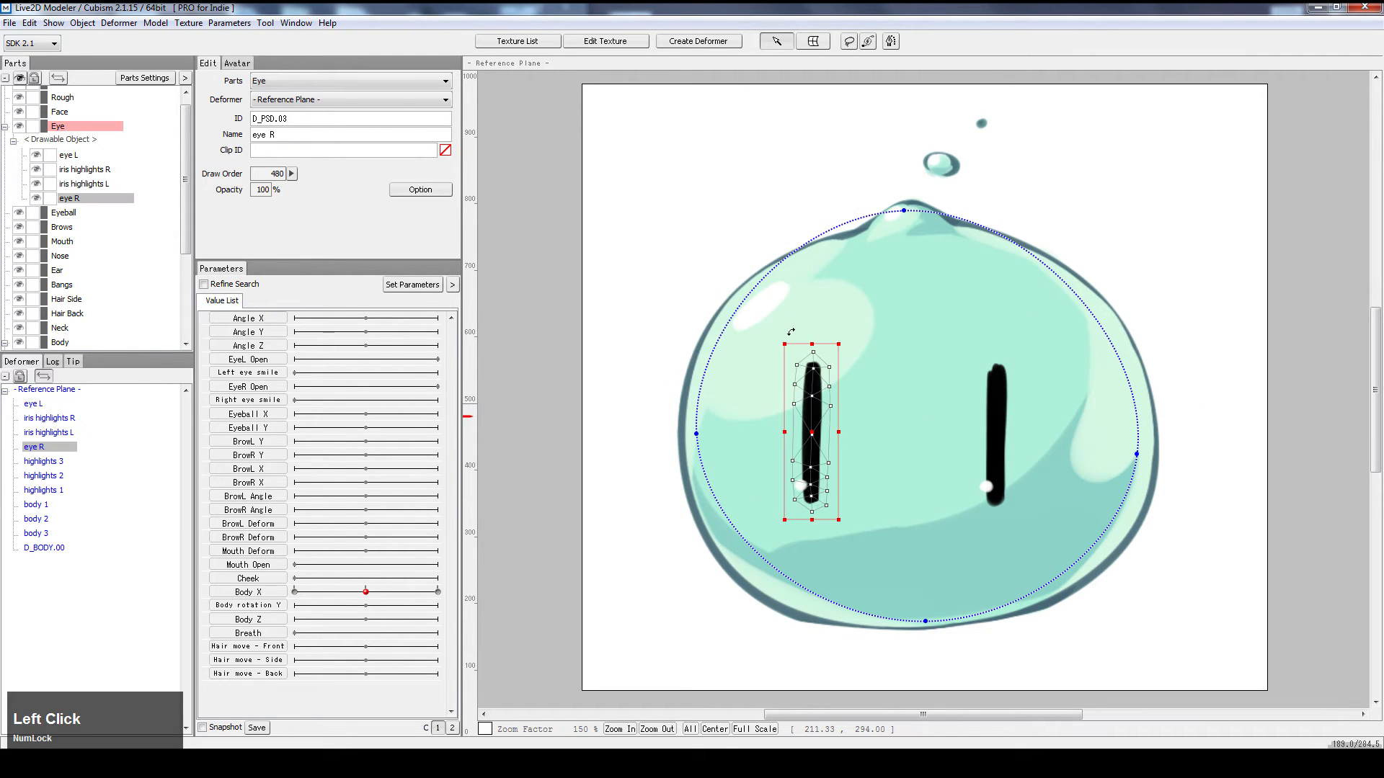
pyautogui.click(757, 298)
pyautogui.click(938, 170)
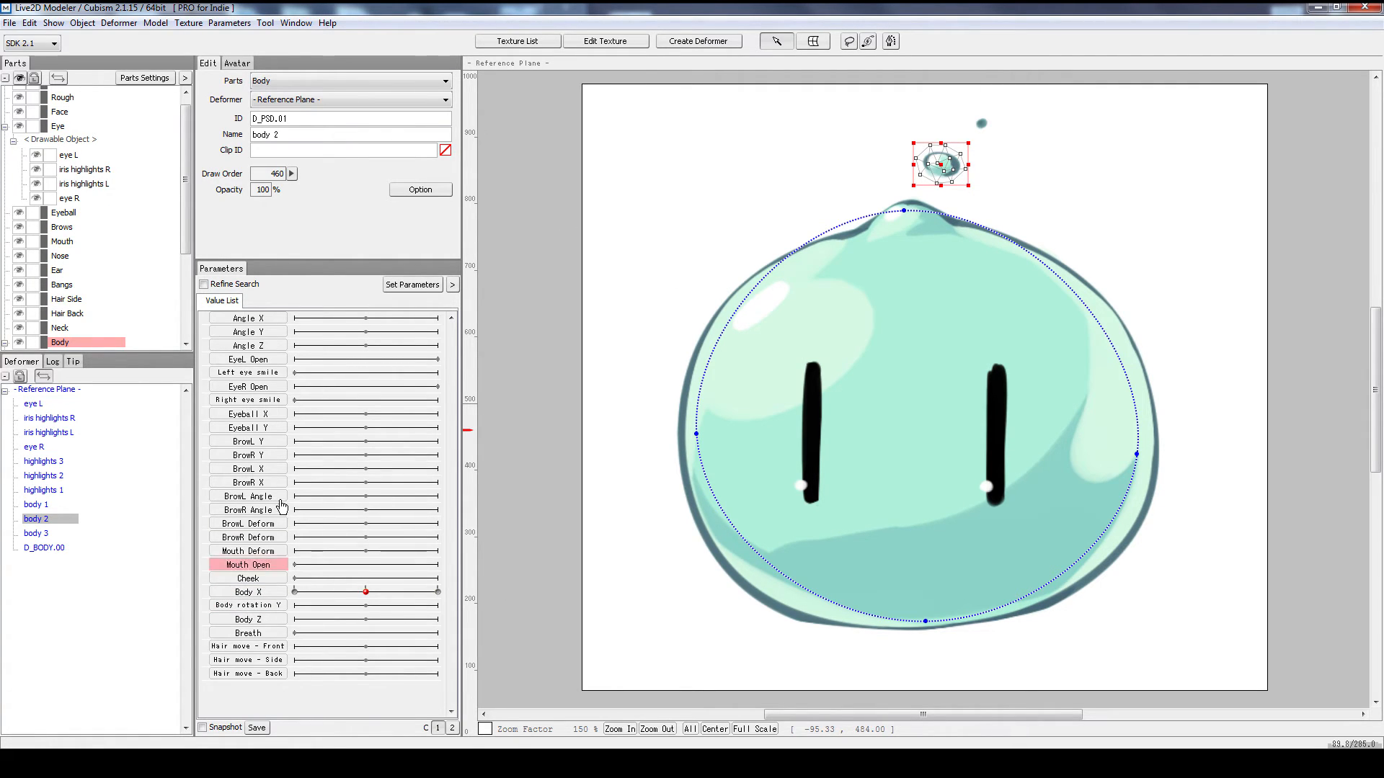
pyautogui.click(658, 237)
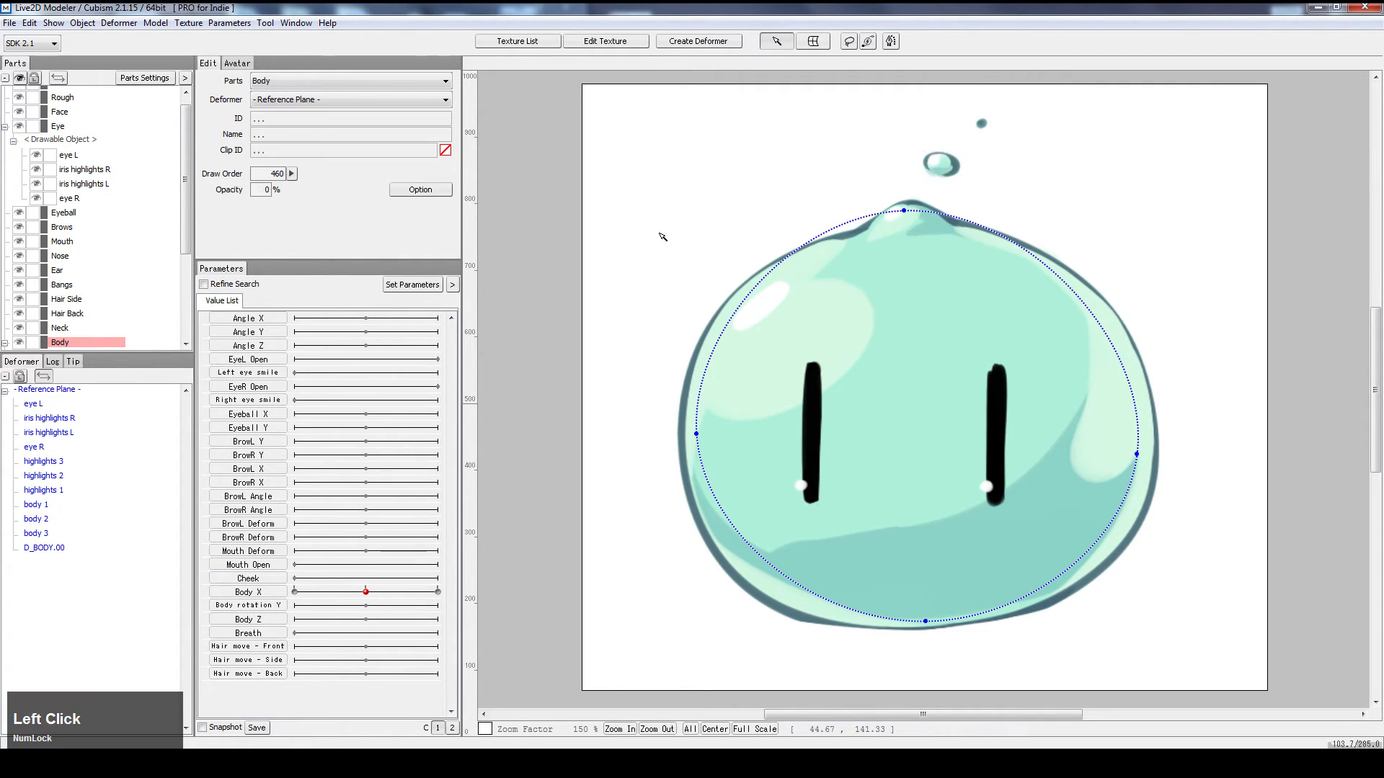
pyautogui.click(905, 210)
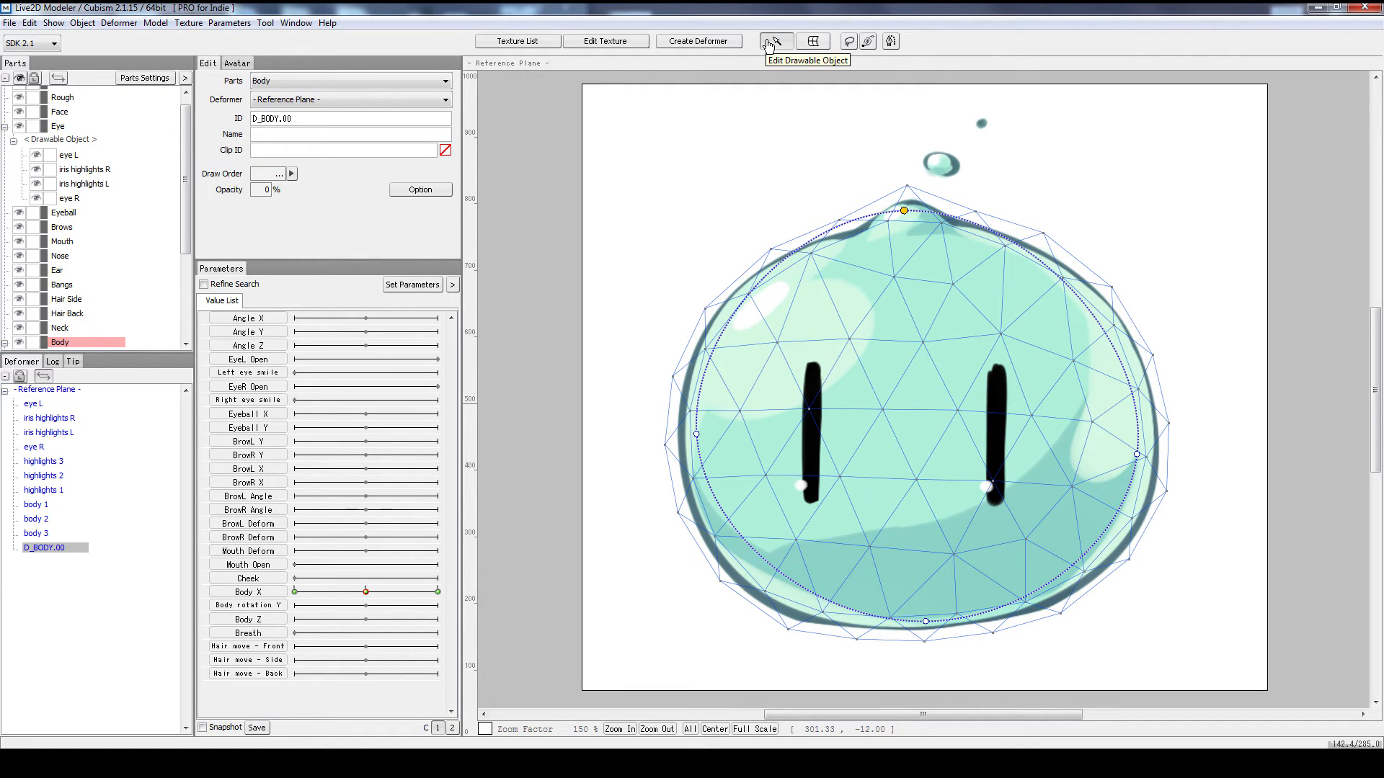
pyautogui.click(898, 45)
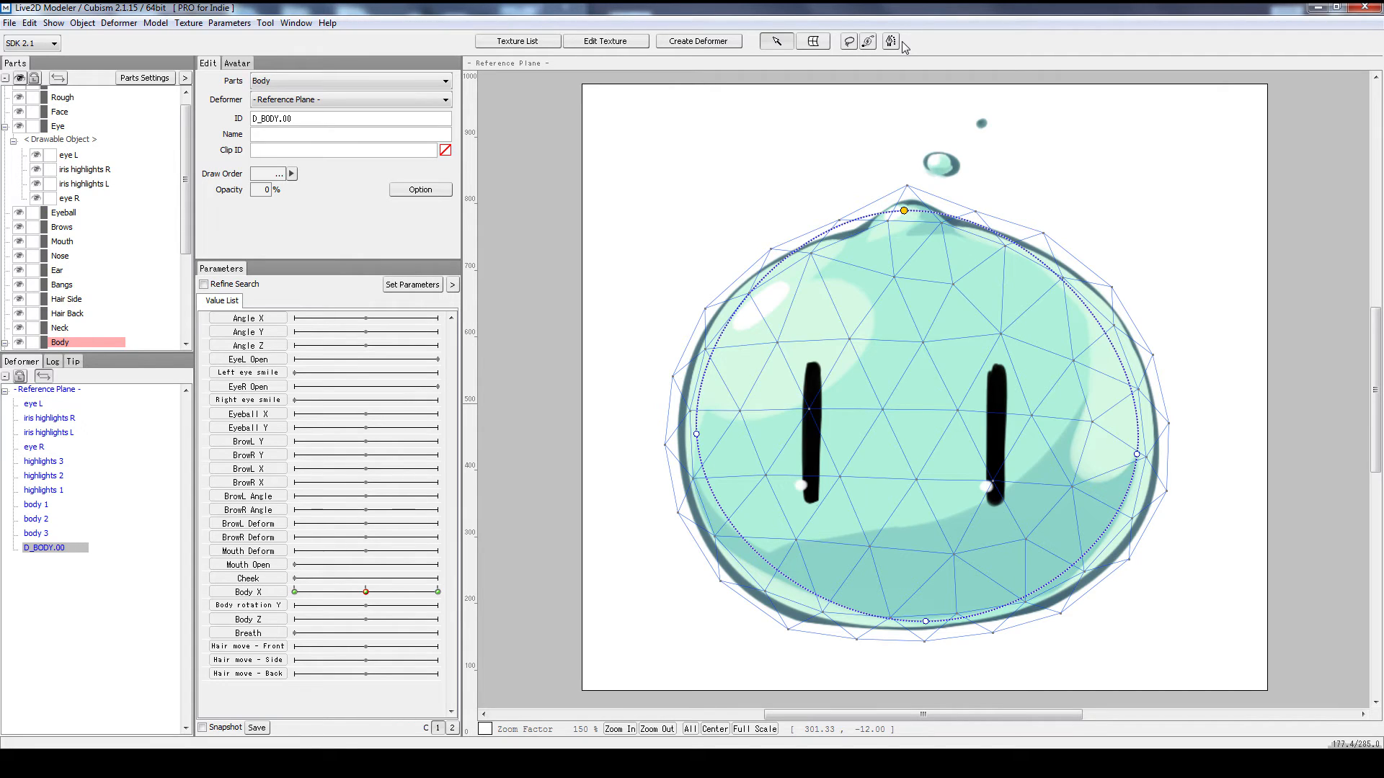
# - Try bending body 1 by pulling the deformation path's top point toward the slime's upper left, undoing each pull
pyautogui.click(892, 43)
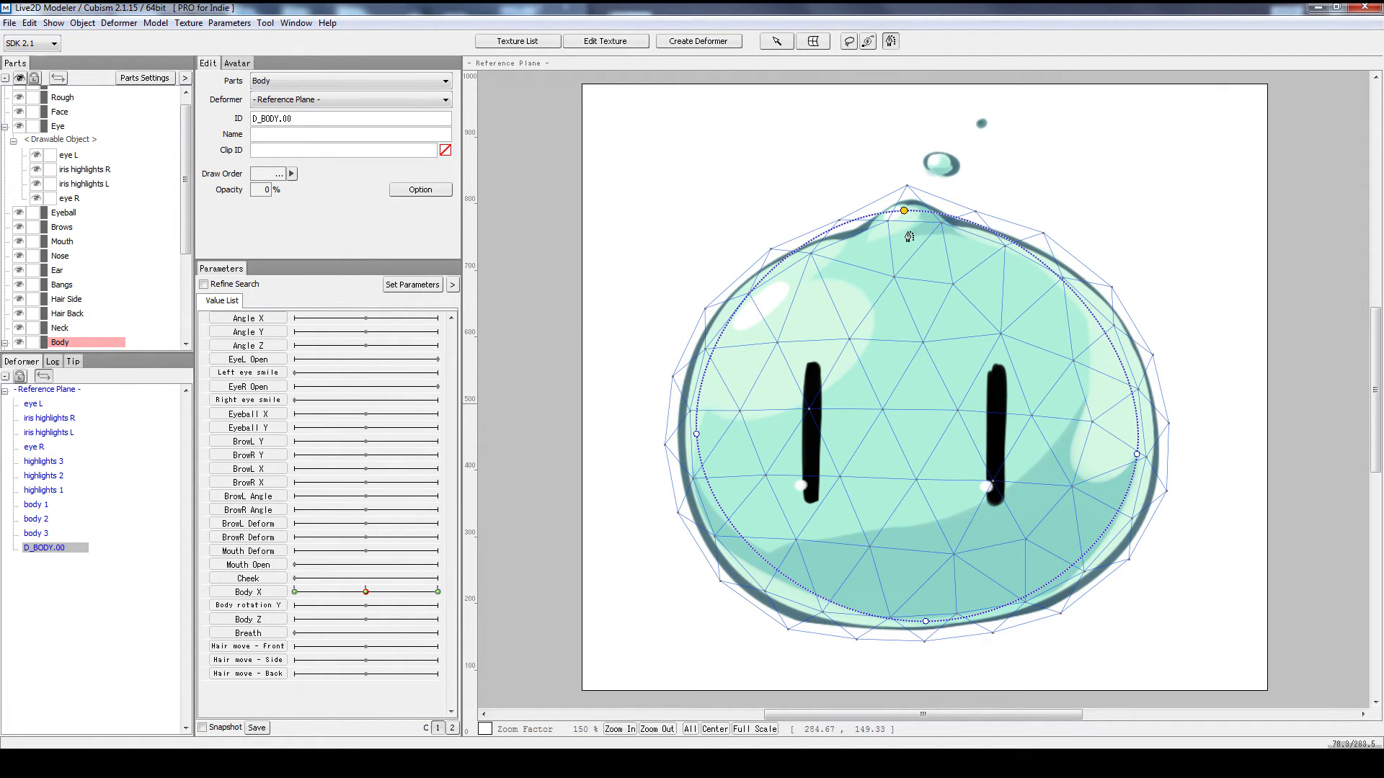
pyautogui.press('ctrl')
pyautogui.moveTo(904, 211); pyautogui.dragTo(651, 276)
pyautogui.moveTo(681, 324); pyautogui.dragTo(785, 212)
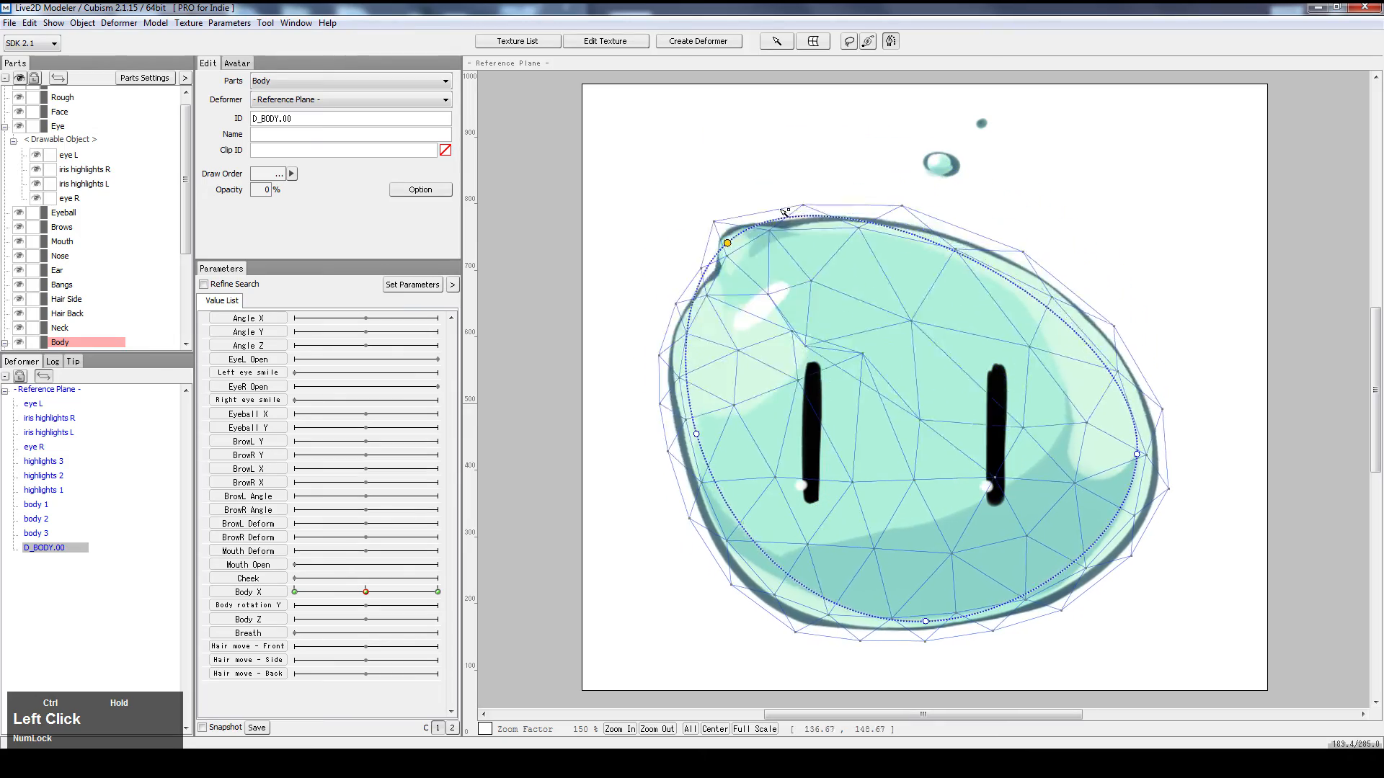
pyautogui.moveTo(921, 359); pyautogui.dragTo(672, 213)
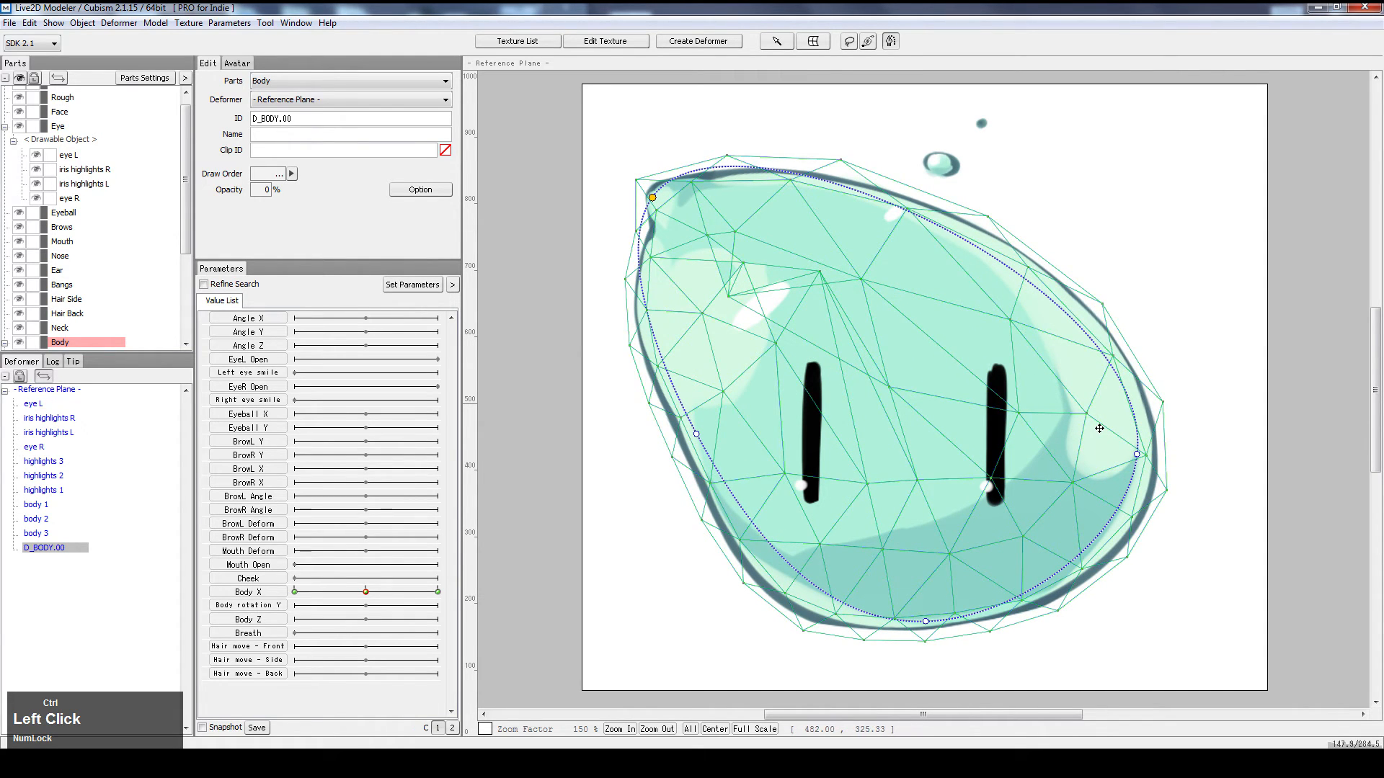
pyautogui.hotkey('ctrl', 'z')
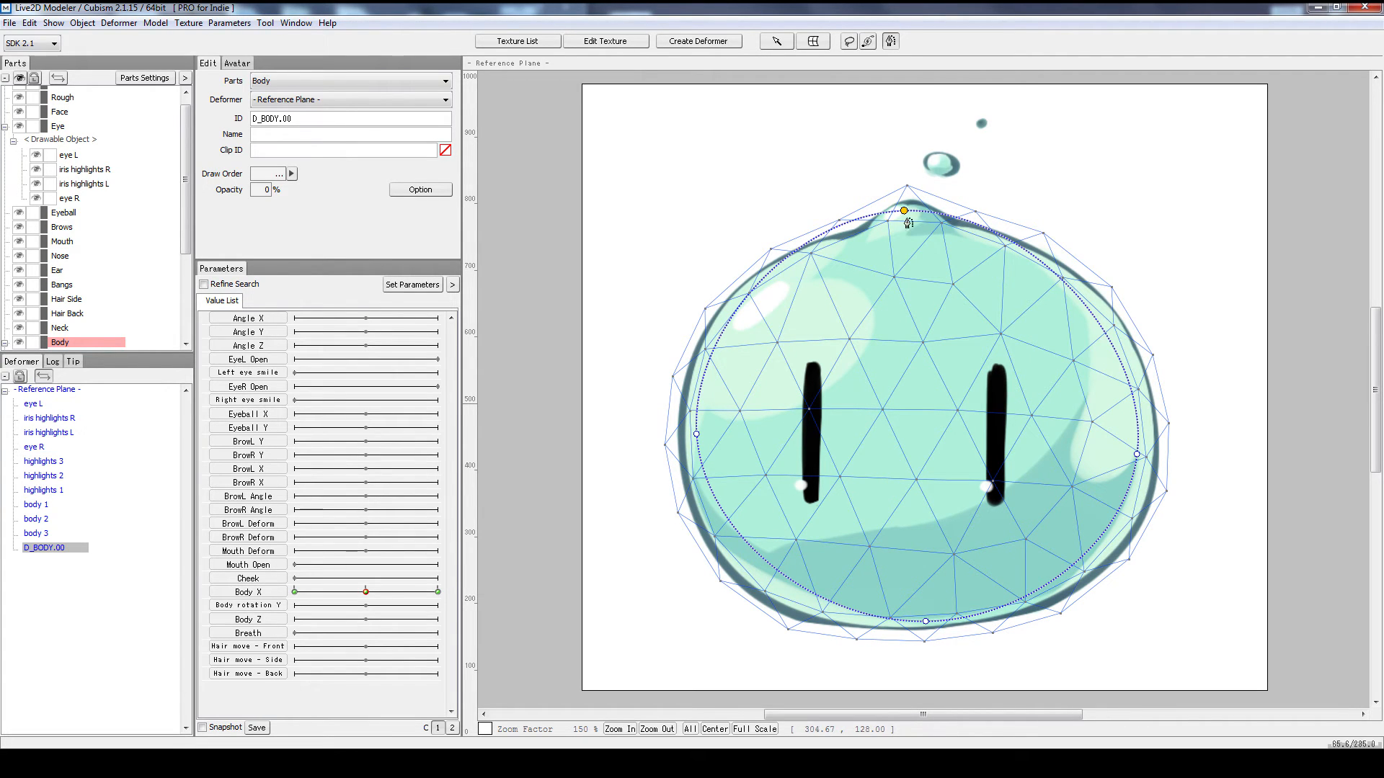
pyautogui.press('ctrl')
pyautogui.moveTo(905, 211); pyautogui.dragTo(827, 186)
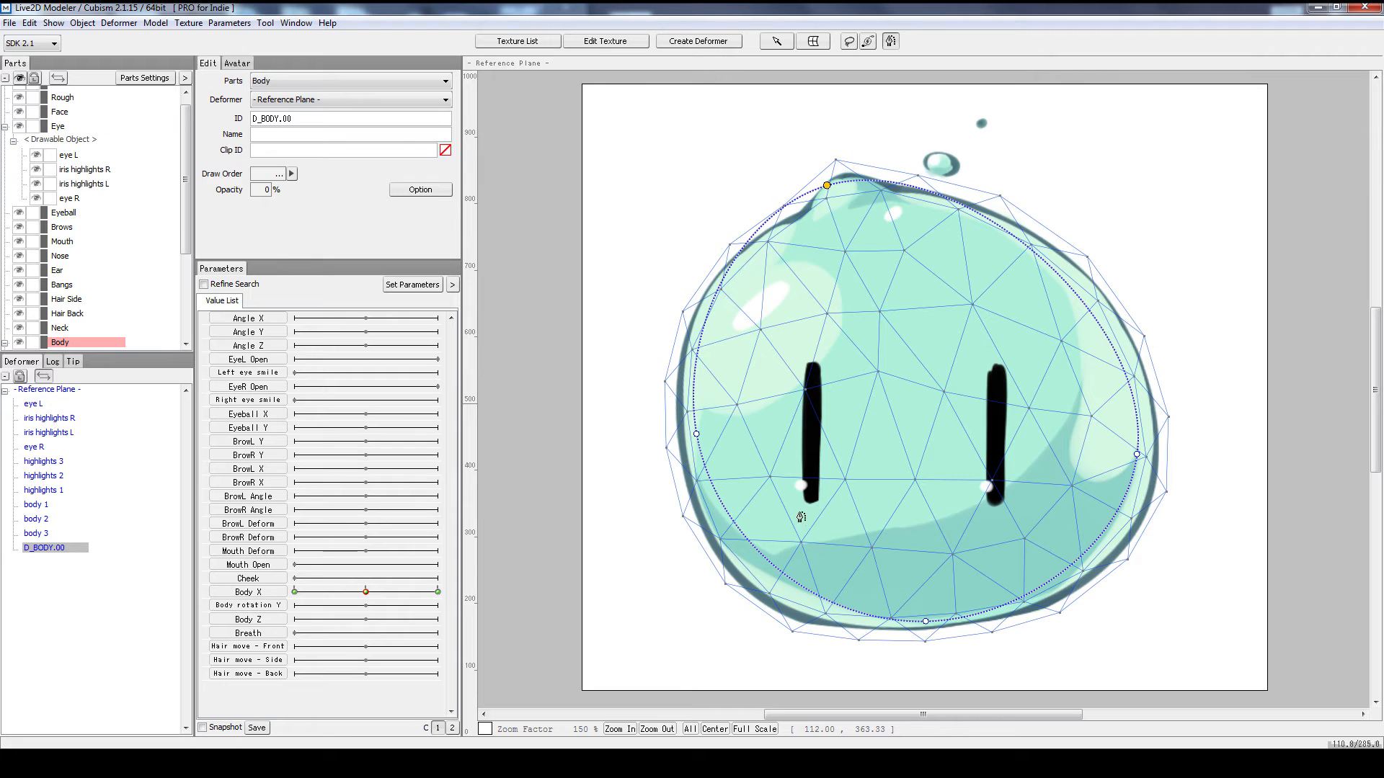
pyautogui.hotkey('ctrl', 'z')
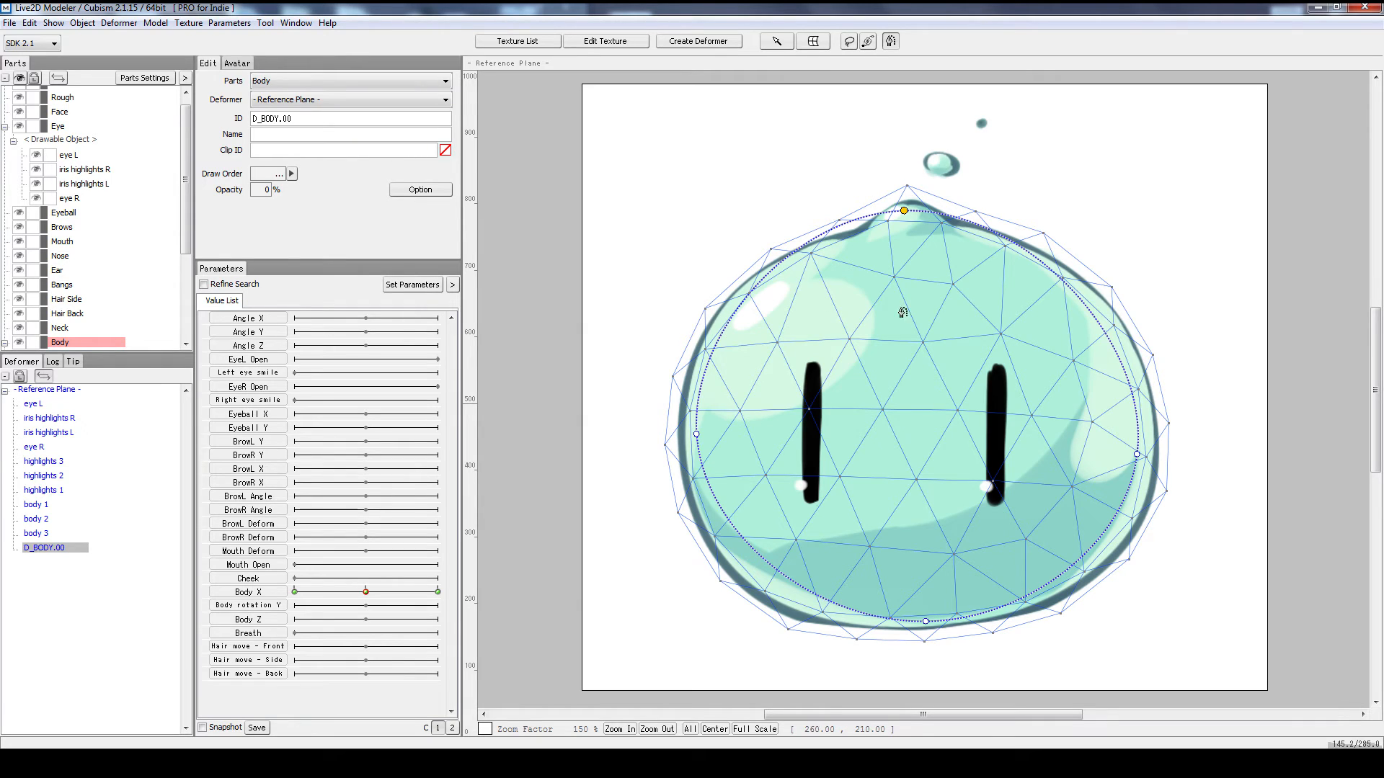
# - Try adding extra control points along the path's upper sides and pulling existing points, and take the additions back out
pyautogui.click(726, 333)
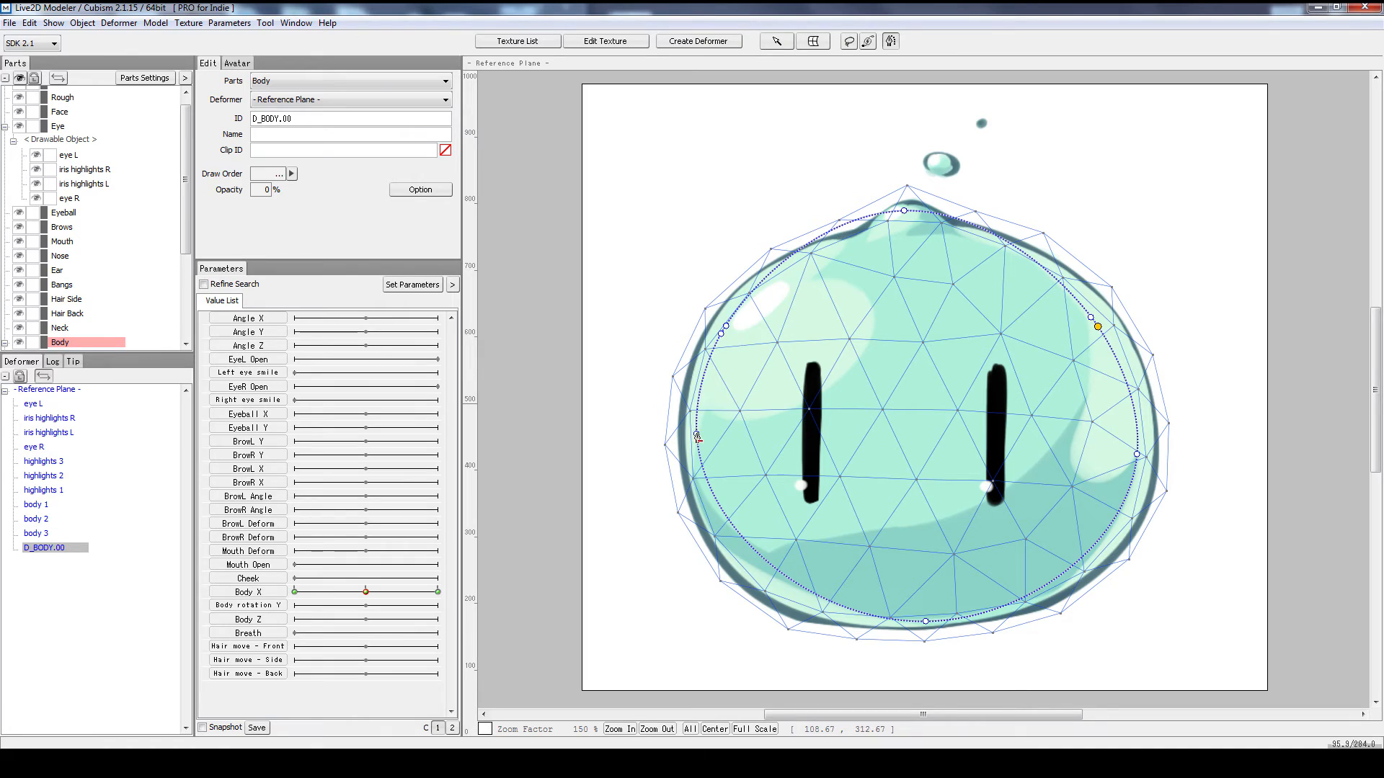
pyautogui.moveTo(697, 435); pyautogui.dragTo(682, 417)
pyautogui.hotkey('ctrl', 'z')
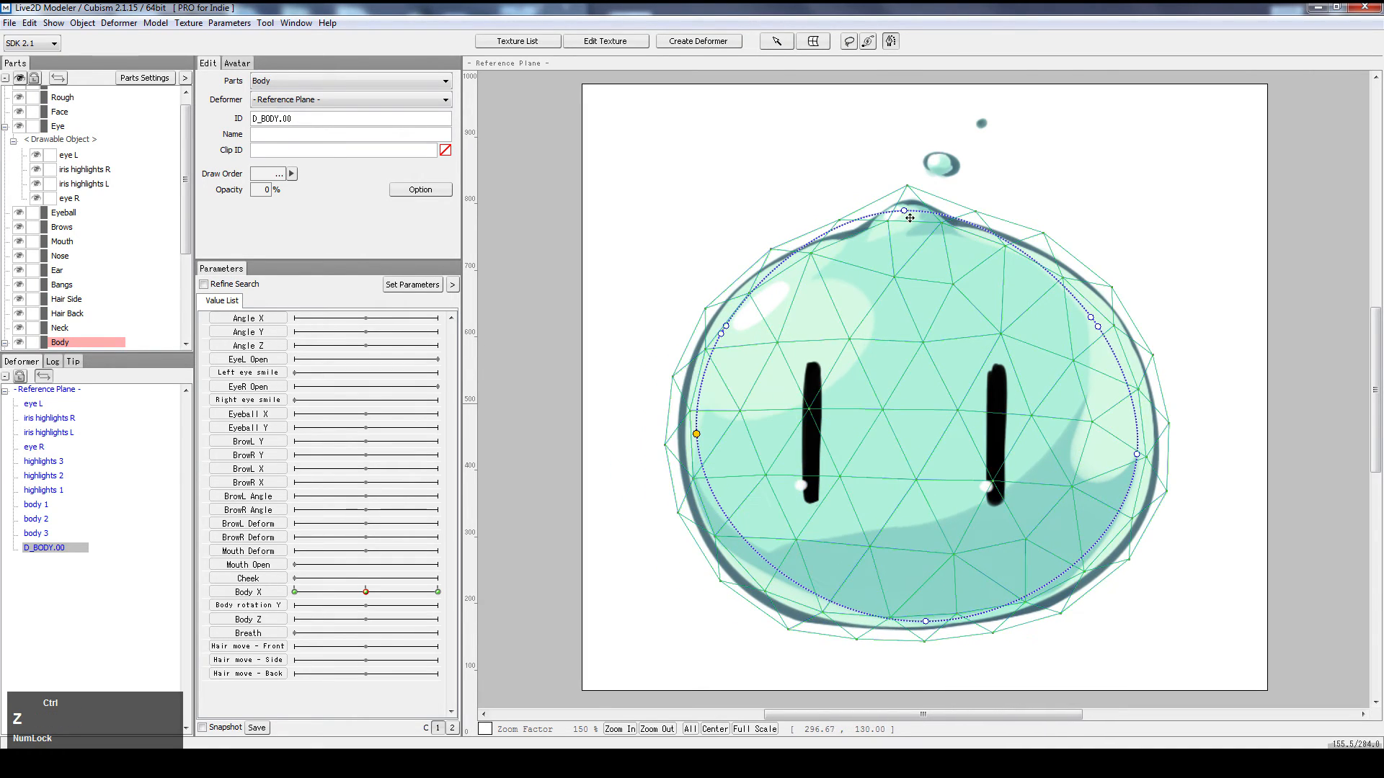
pyautogui.moveTo(910, 217); pyautogui.dragTo(953, 211)
pyautogui.hotkey('ctrl', 'z')
pyautogui.click(1090, 316)
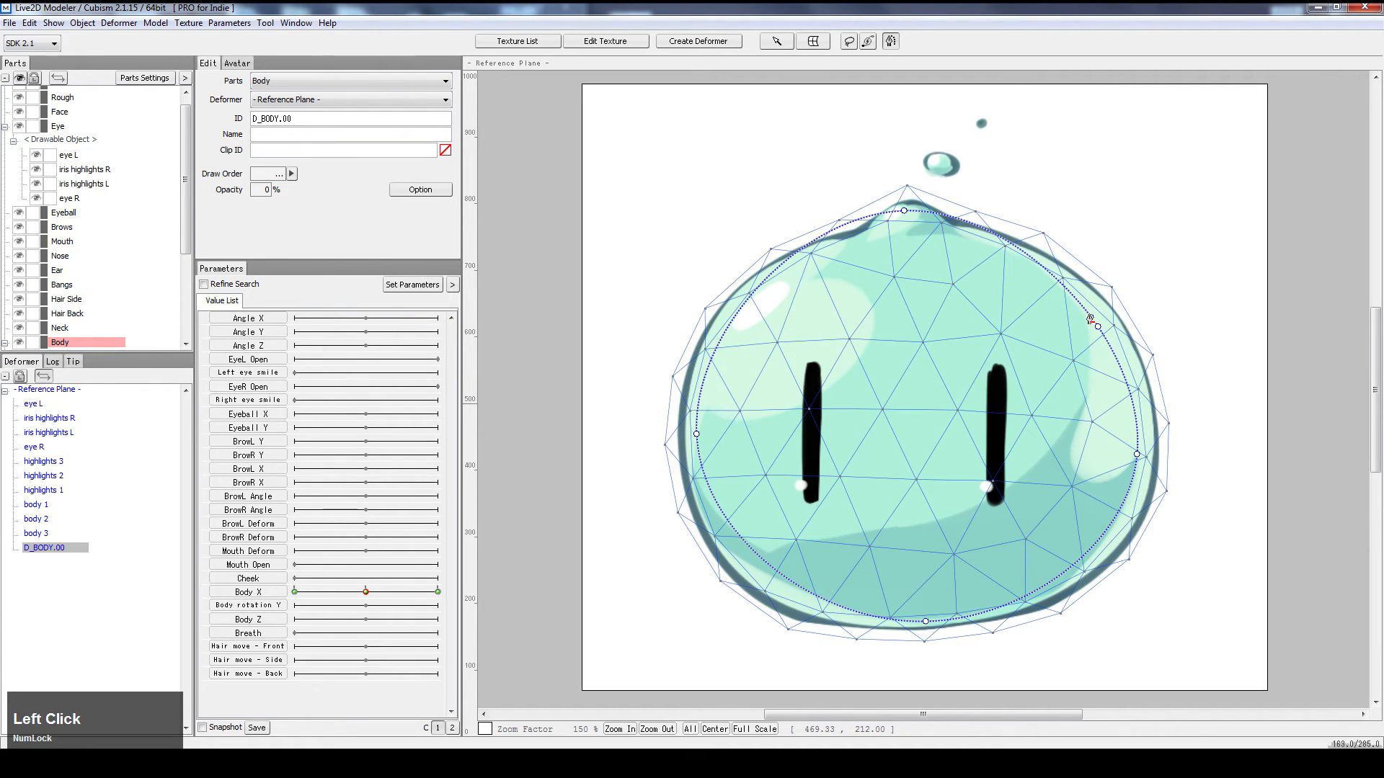
pyautogui.hotkey('ctrl', 'a')
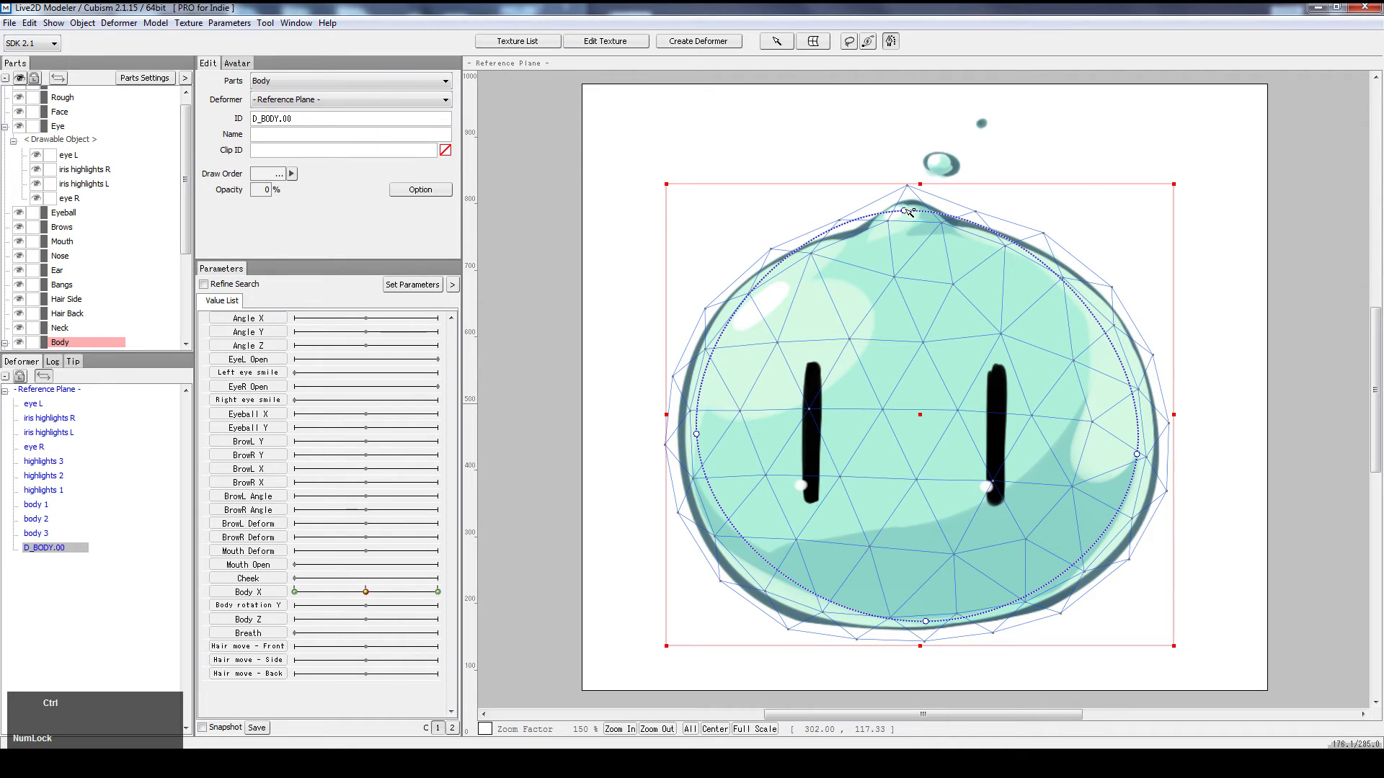
# - Squash body 1 by lowering the path's top point and moving the left and right path points down together
pyautogui.click(904, 211)
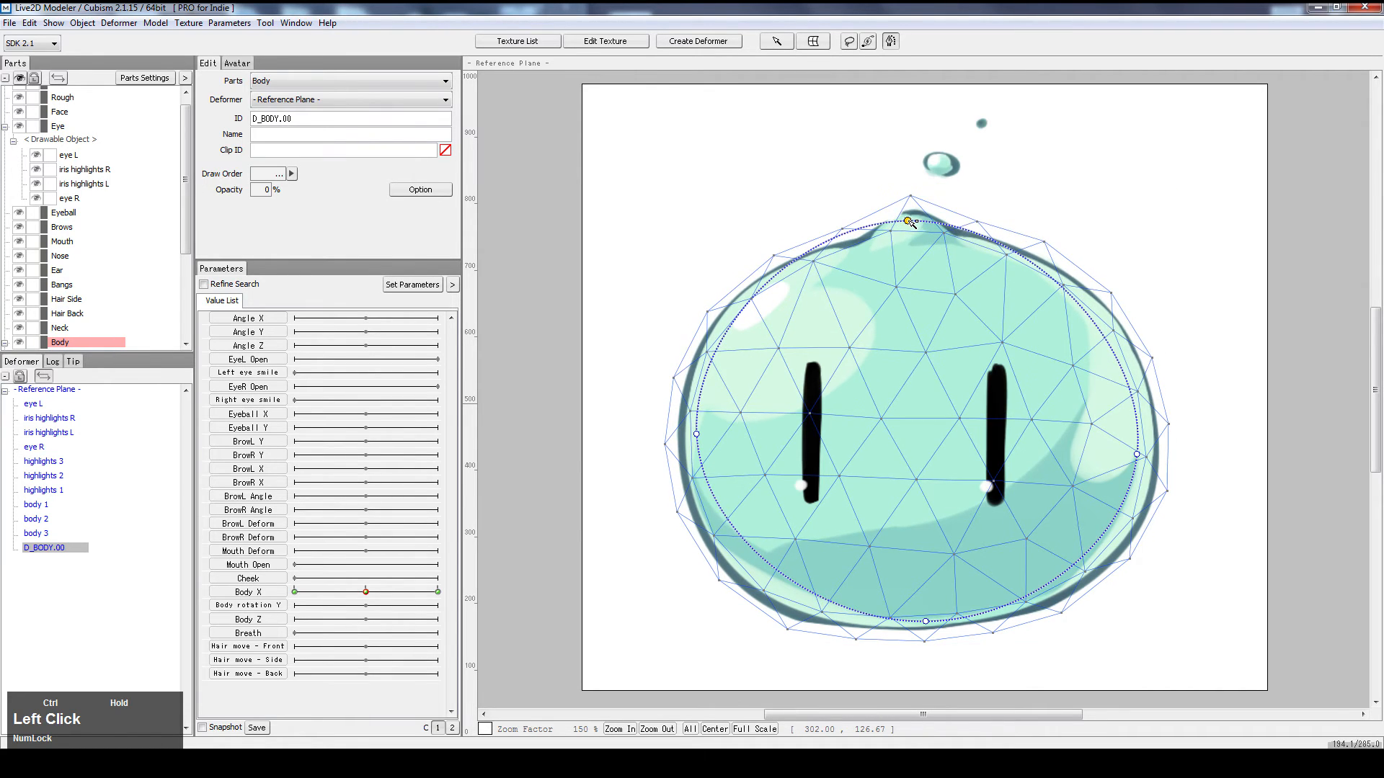
pyautogui.hotkey('ctrl', 'z')
pyautogui.moveTo(906, 214); pyautogui.dragTo(907, 251)
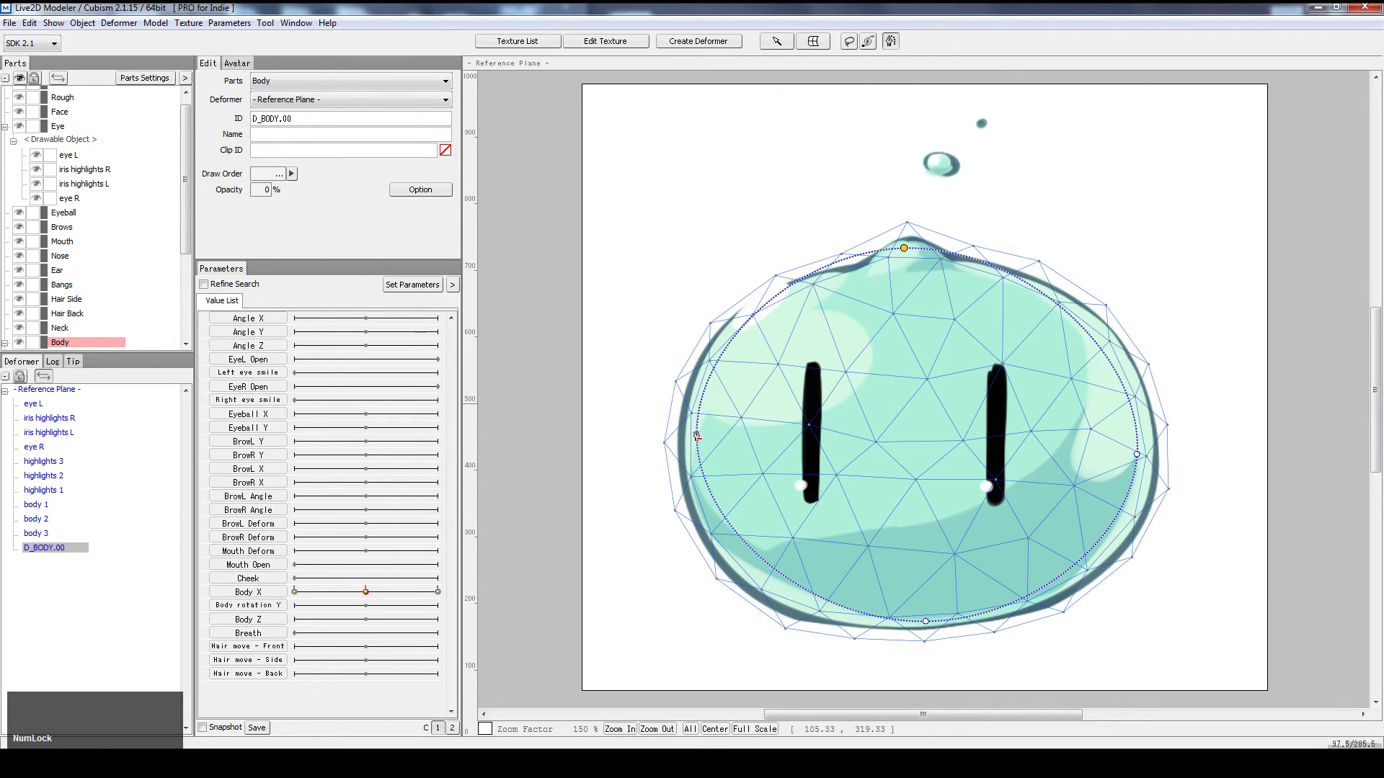
pyautogui.click(696, 434)
pyautogui.keyDown('ctrl'); pyautogui.keyDown('shift'); pyautogui.click(1137, 455); pyautogui.keyUp('shift'); pyautogui.keyUp('ctrl')
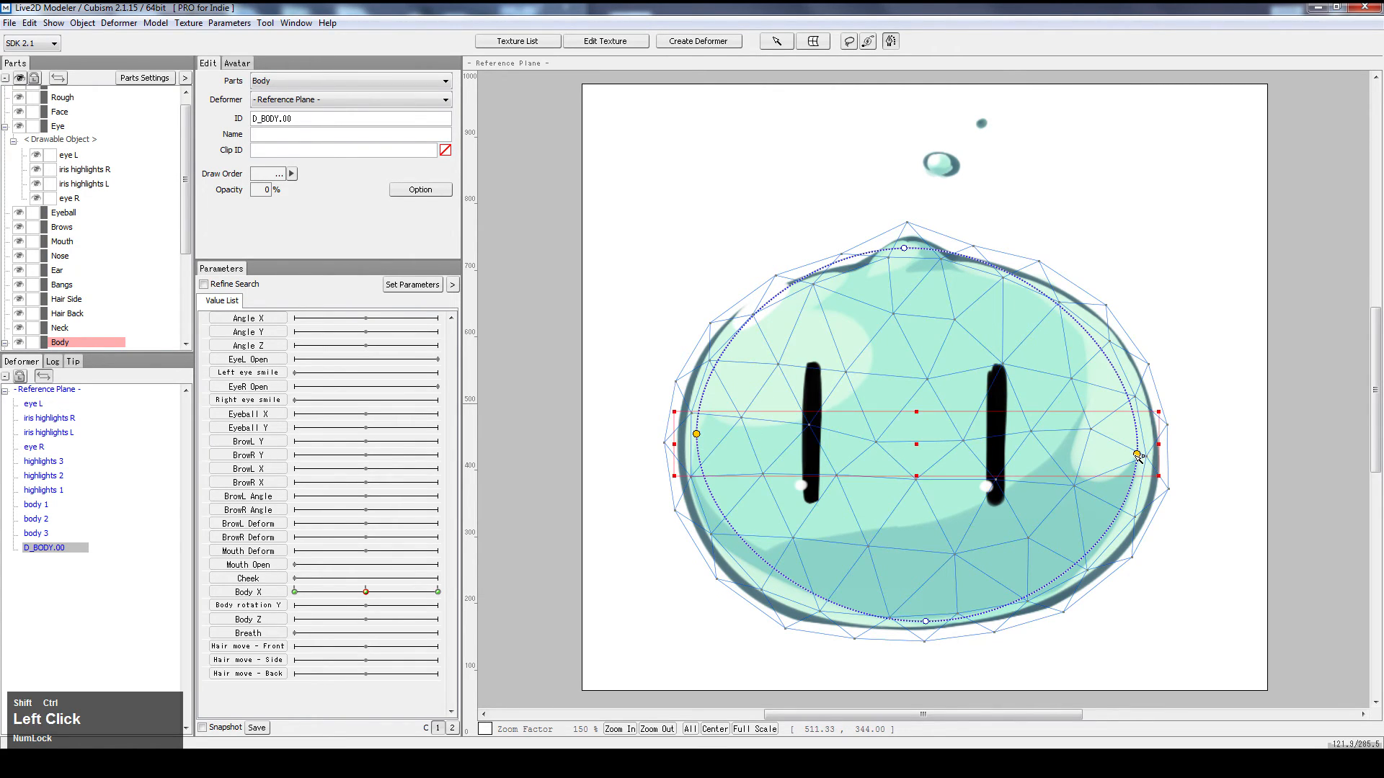
pyautogui.moveTo(918, 444); pyautogui.dragTo(916, 477)
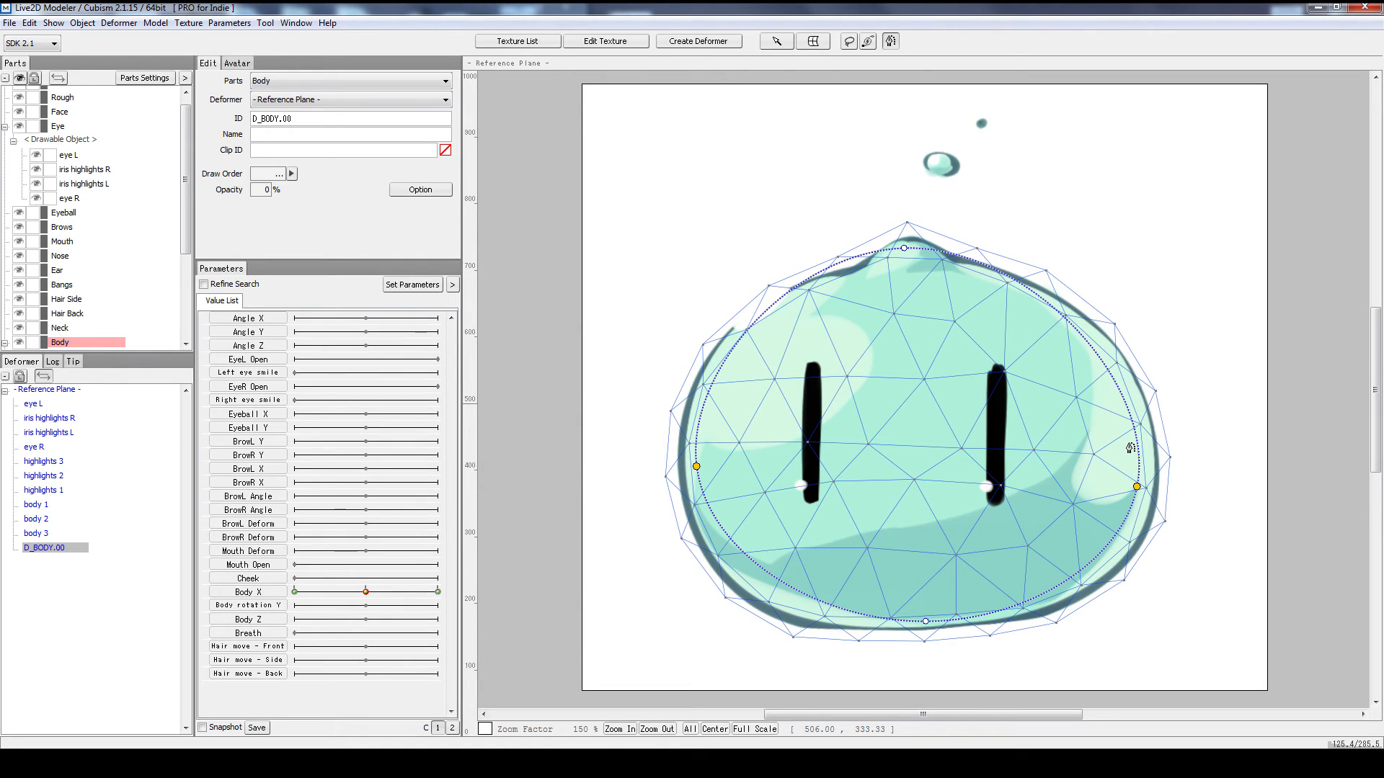
# - Try stretching the two side points leftward and shifting them up, undoing each attempt and restoring their lowered position
pyautogui.press('ctrl')
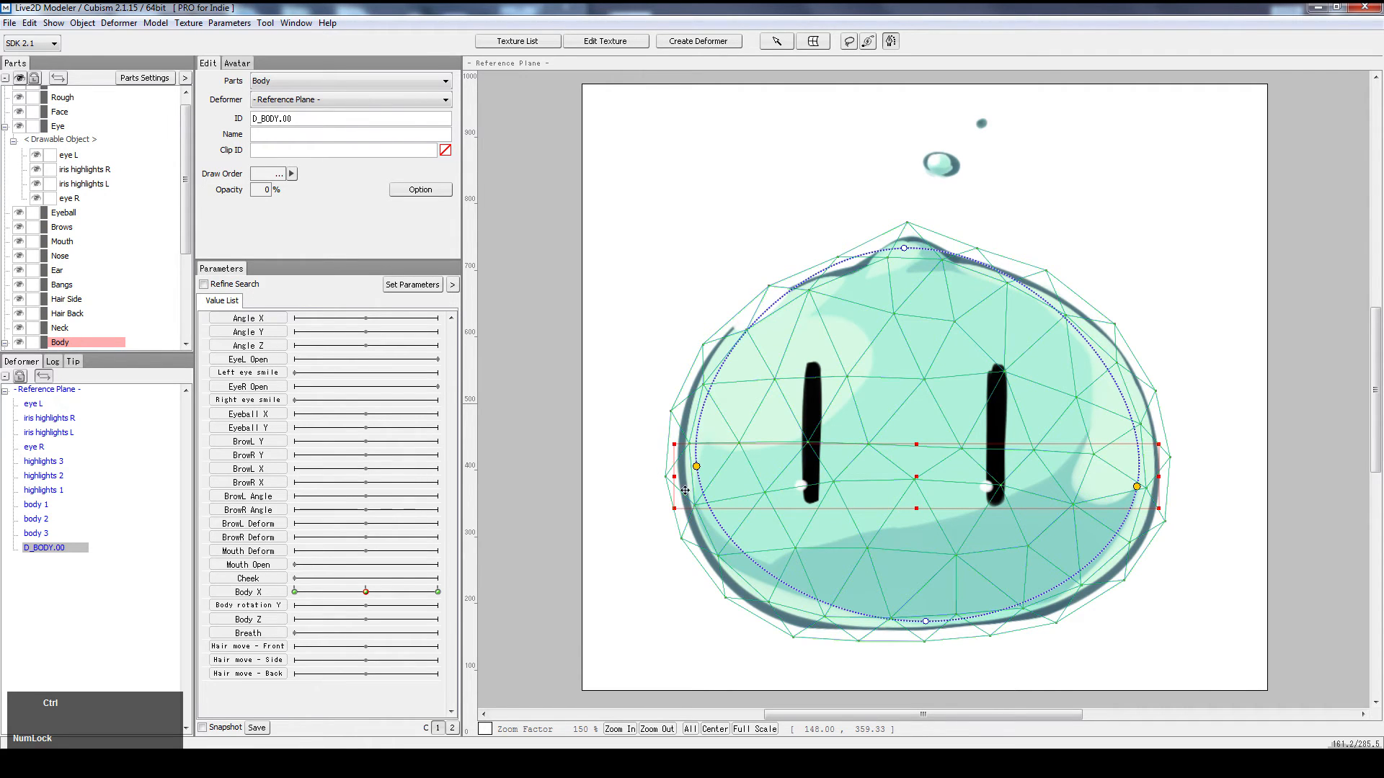
pyautogui.moveTo(661, 477); pyautogui.dragTo(637, 477)
pyautogui.hotkey('ctrl', 'z')
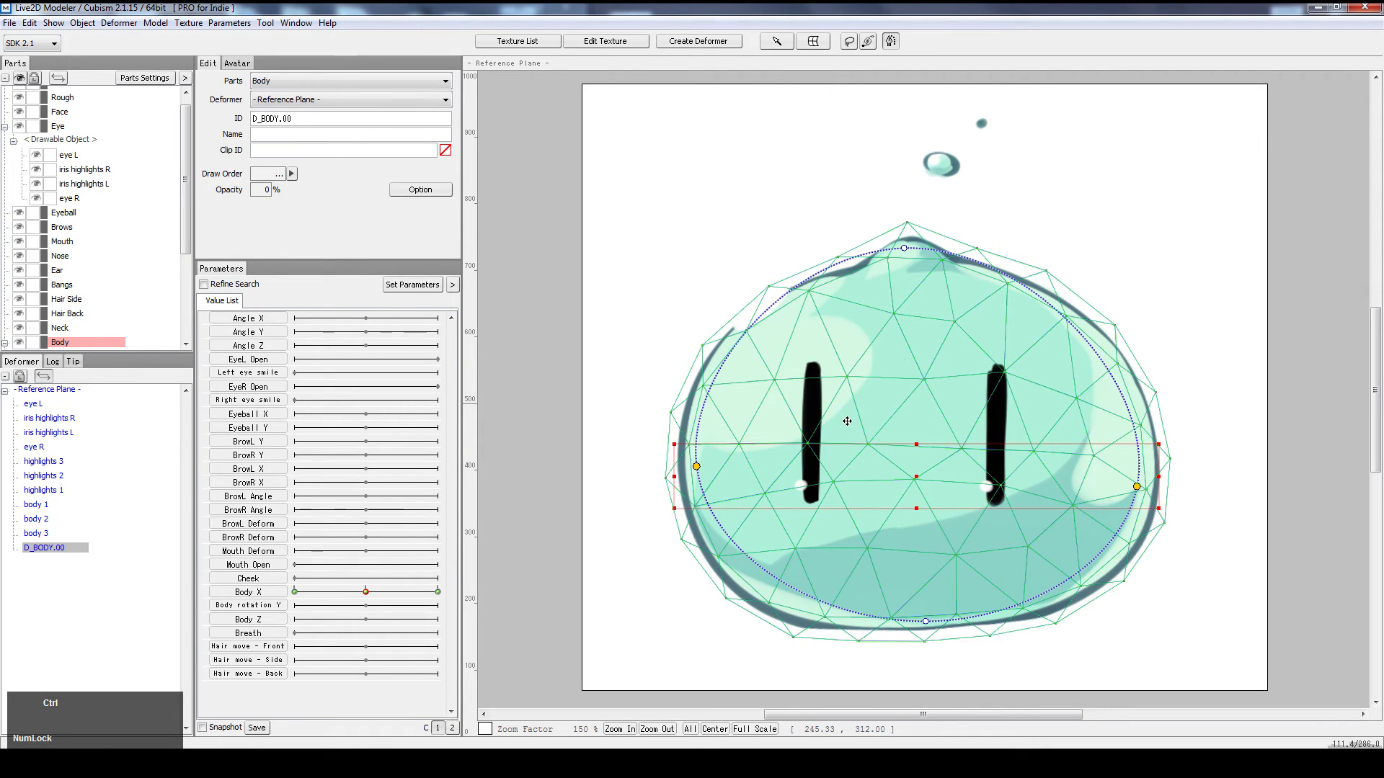
pyautogui.moveTo(925, 473); pyautogui.dragTo(922, 404)
pyautogui.hotkey('ctrl', 'z')
pyautogui.moveTo(681, 474); pyautogui.dragTo(681, 473)
pyautogui.moveTo(676, 476)
pyautogui.mouseDown()
pyautogui.moveTo(577, 472)
pyautogui.moveTo(703, 472)
pyautogui.moveTo(662, 476)
pyautogui.mouseUp()
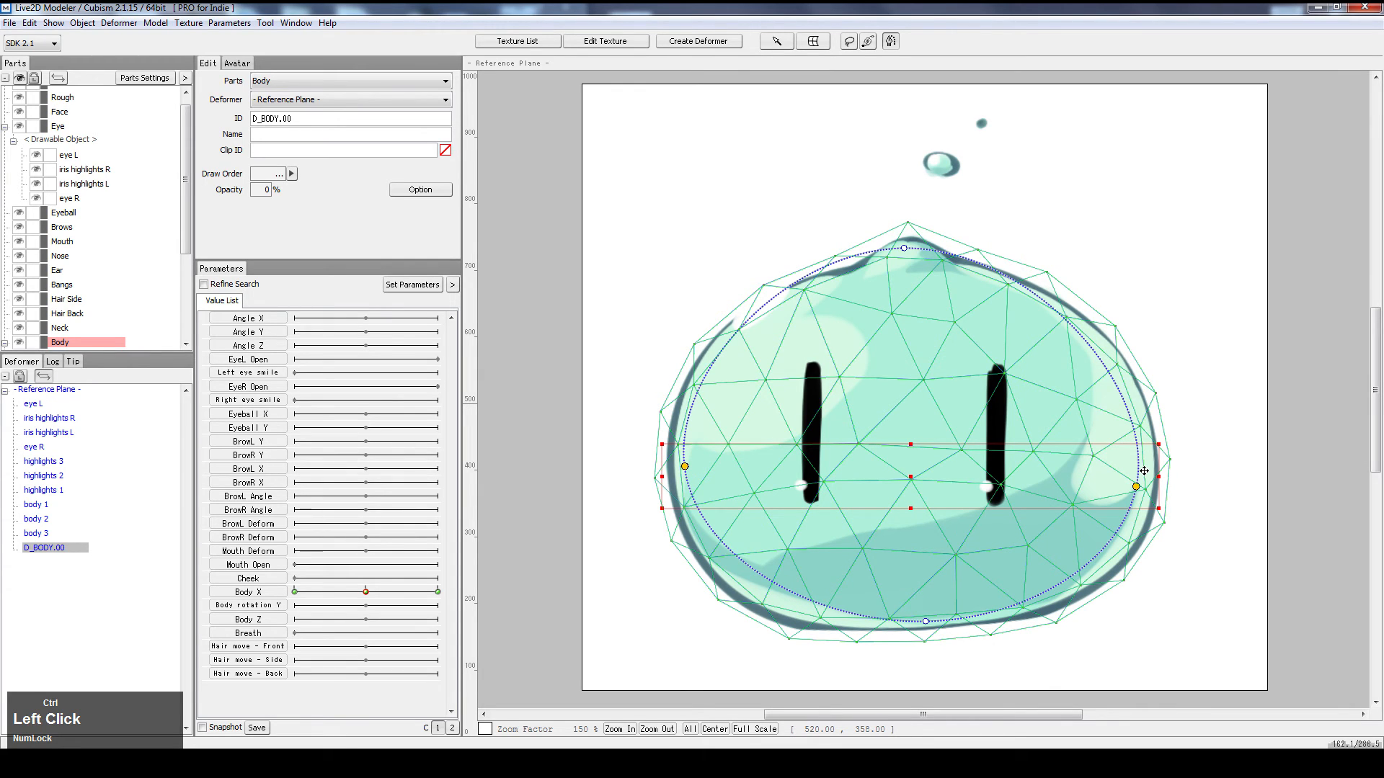
pyautogui.hotkey('ctrl', 'z')
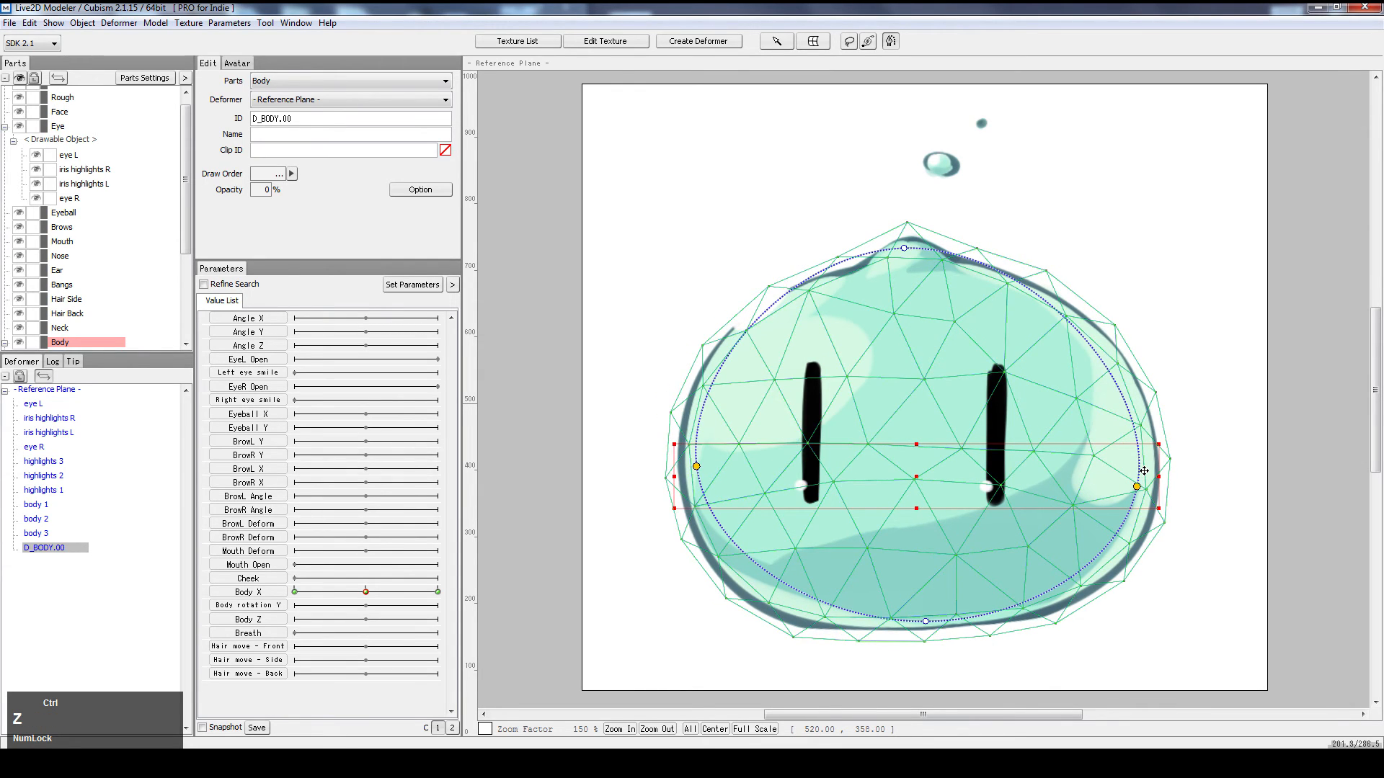
pyautogui.hotkey('ctrl', 'z')
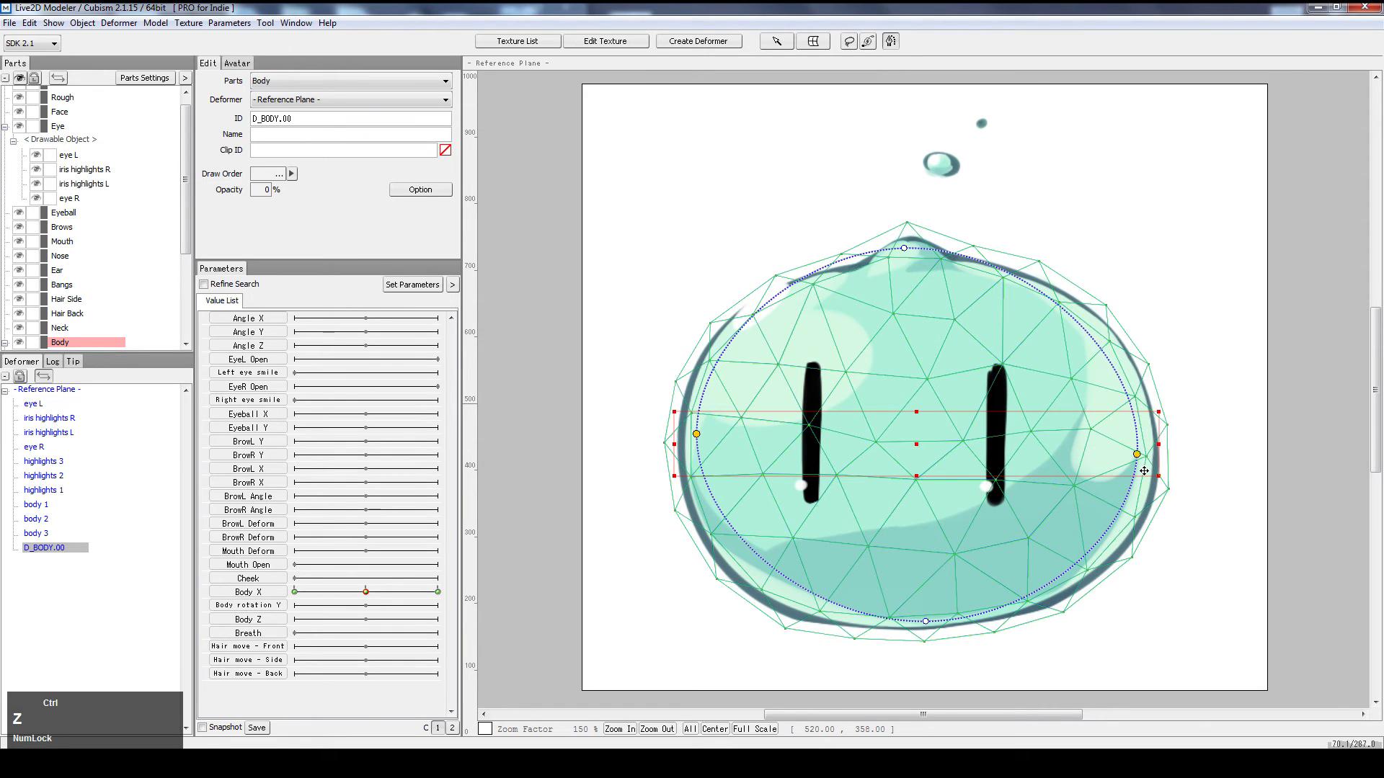
pyautogui.hotkey('ctrl', 'y')
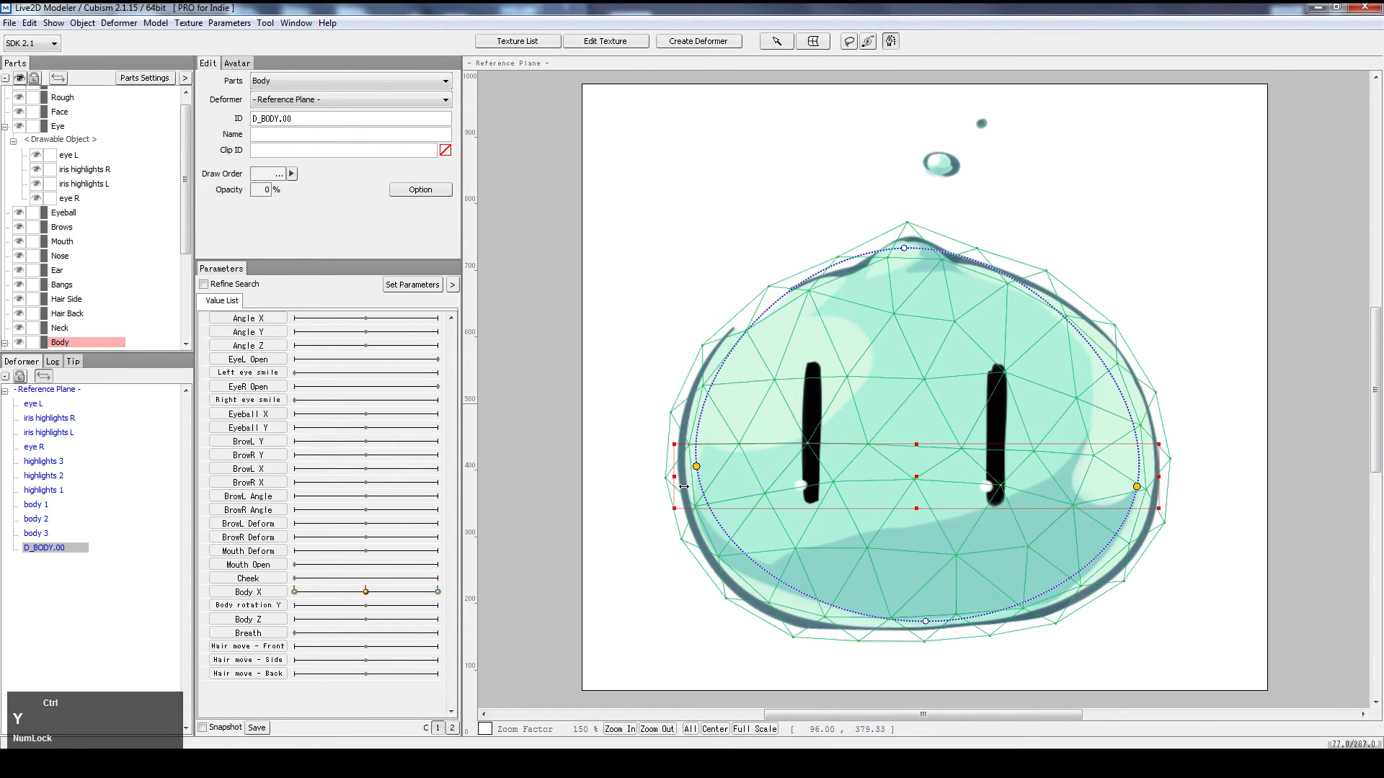
# - Try slightly widening the selection box around the two side points of the path, undoing each change
pyautogui.hotkey('ctrl', 'alt')
pyautogui.moveTo(674, 477); pyautogui.dragTo(646, 478)
pyautogui.hotkey('ctrl', 'z')
pyautogui.hotkey('ctrl', 'z')
pyautogui.hotkey('ctrl', 'z')
pyautogui.moveTo(679, 477); pyautogui.dragTo(666, 478)
pyautogui.hotkey('ctrl', 'z')
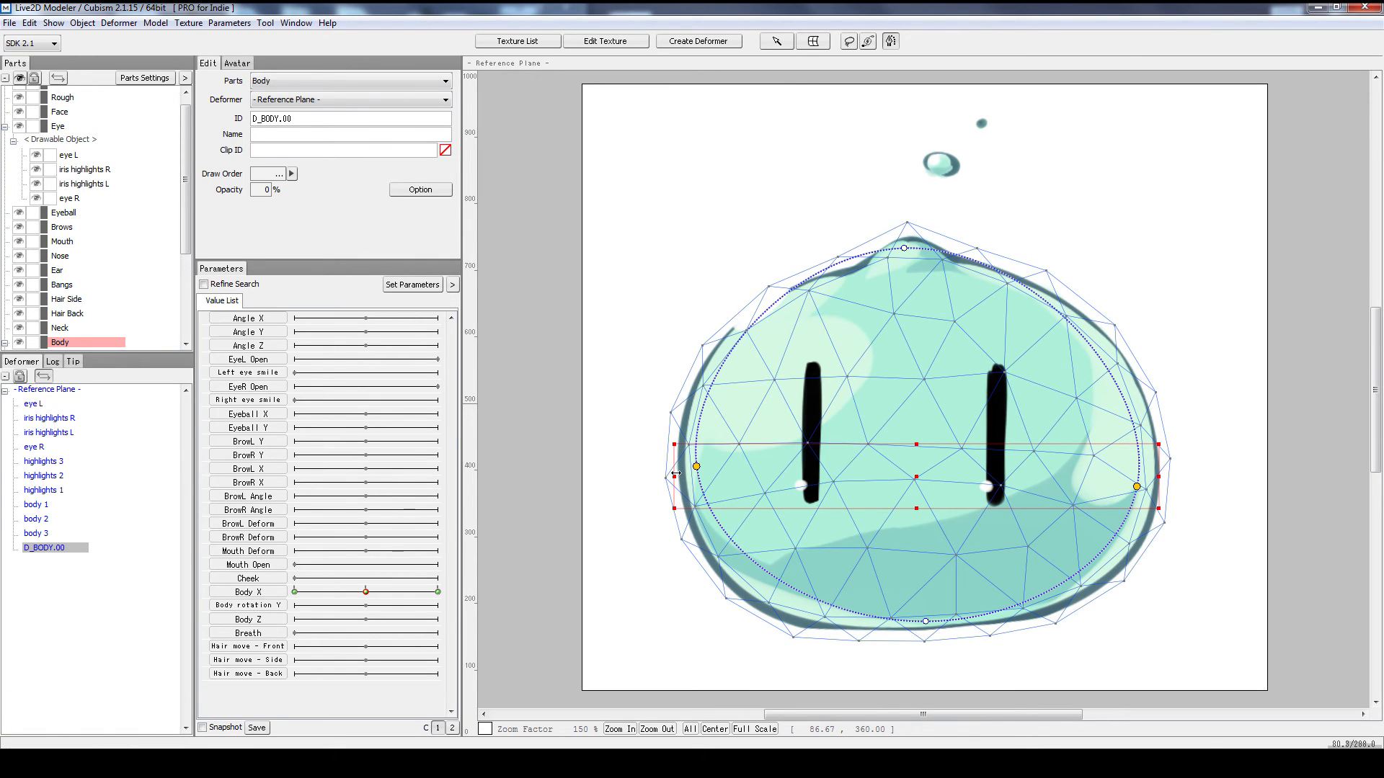
# - Spread the two side points outward symmetrically about the centre to widen the squashed slime, undoing the excessive stretch
pyautogui.keyDown('ctrl'); pyautogui.click(676, 473); pyautogui.keyUp('ctrl')
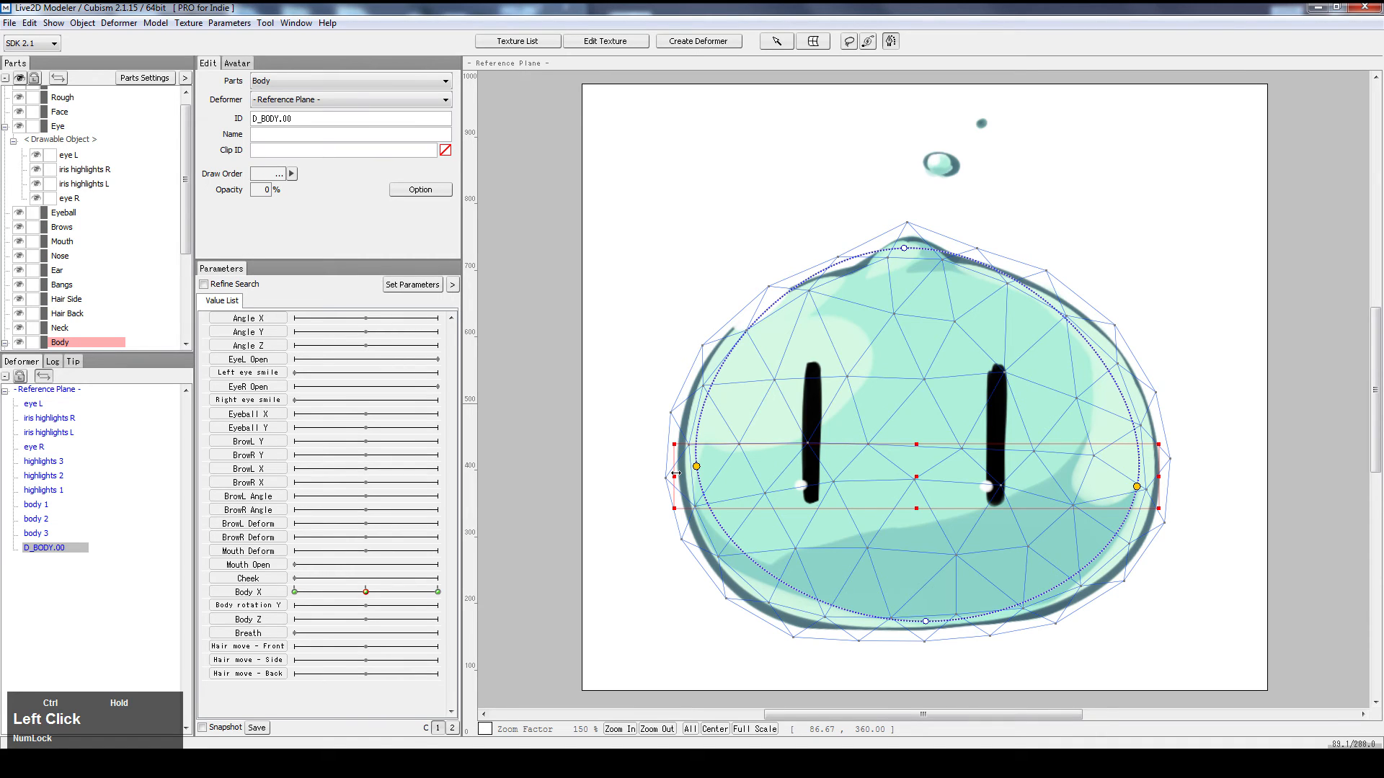
pyautogui.moveTo(676, 474); pyautogui.dragTo(540, 481)
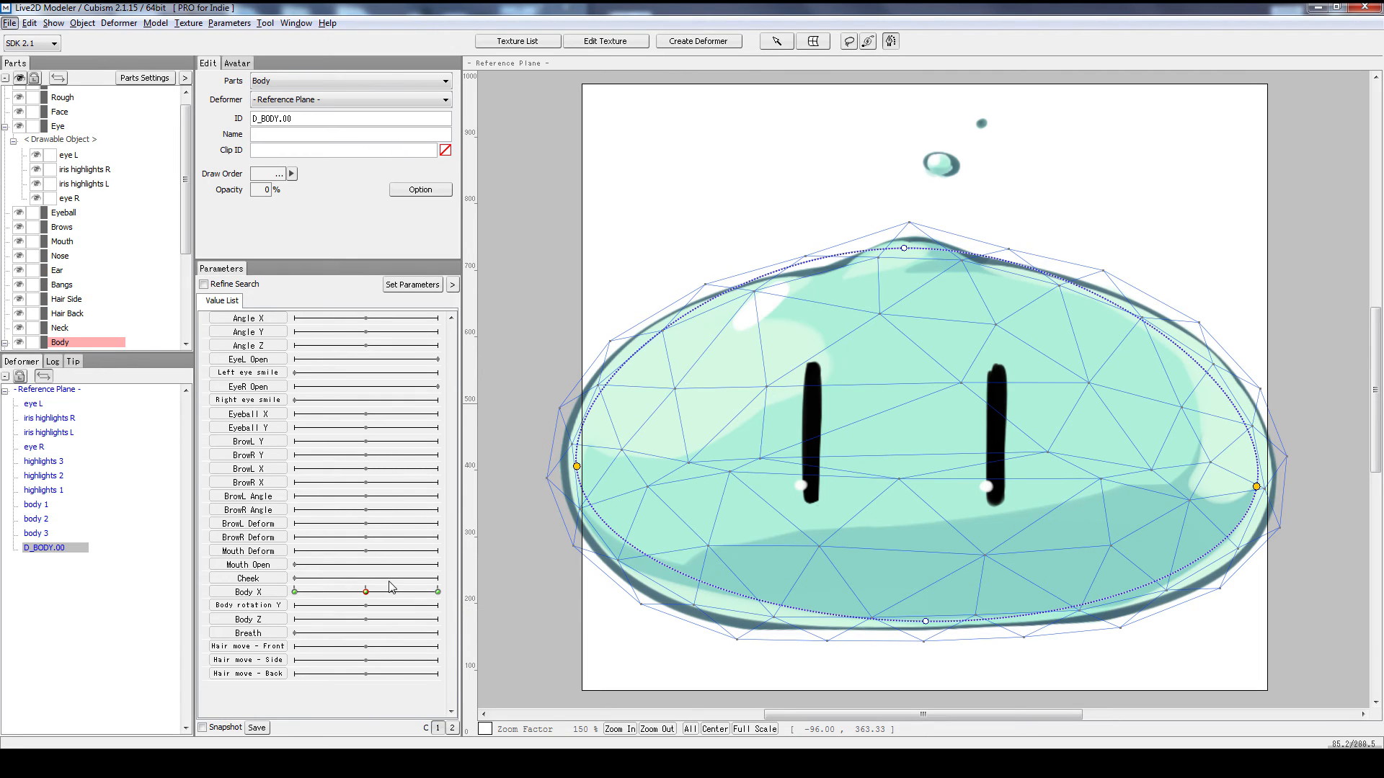
pyautogui.hotkey('ctrl', 'z')
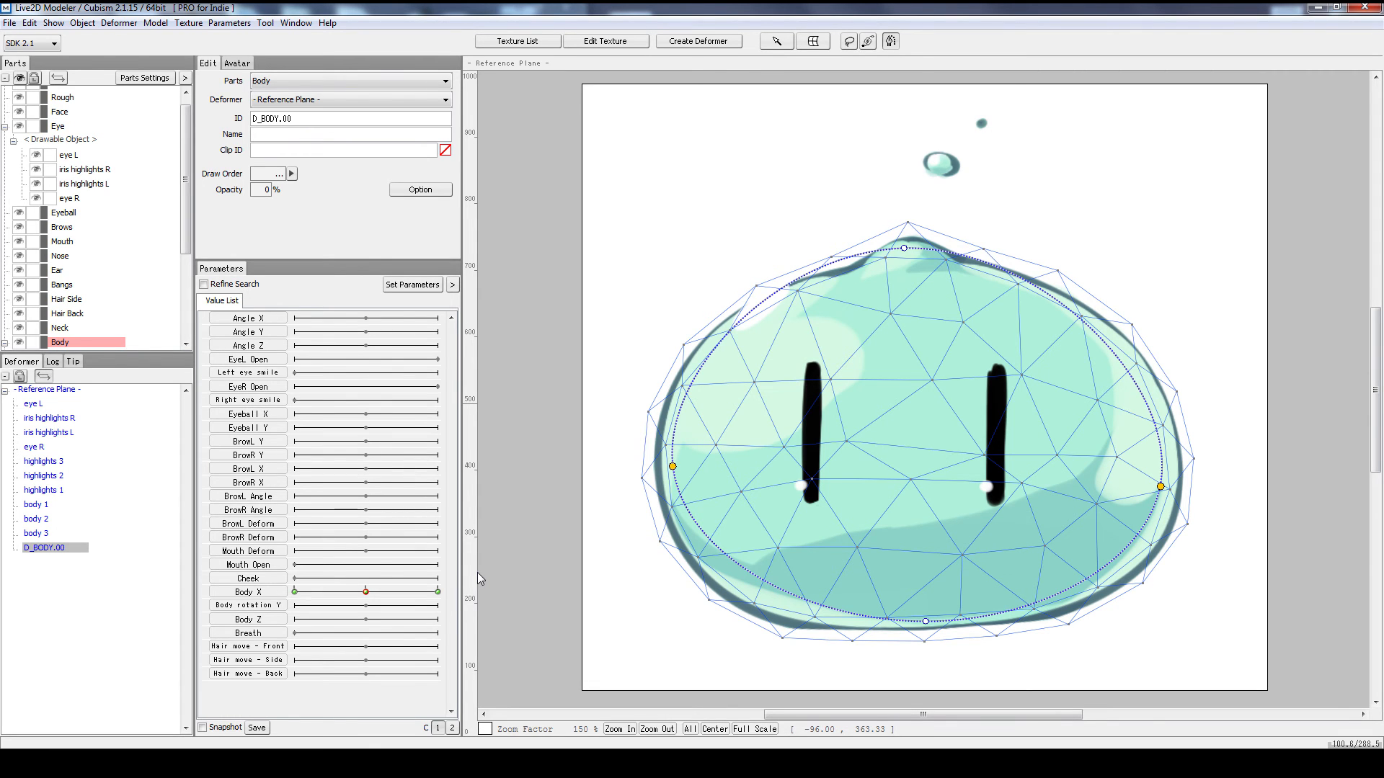
# - Preview the squash by moving Body X off its 0 key, return it to 0, and undo the widening and squash
pyautogui.moveTo(366, 592)
pyautogui.mouseDown()
pyautogui.moveTo(312, 597)
pyautogui.moveTo(502, 590)
pyautogui.moveTo(303, 597)
pyautogui.moveTo(464, 595)
pyautogui.moveTo(367, 599)
pyautogui.mouseUp()
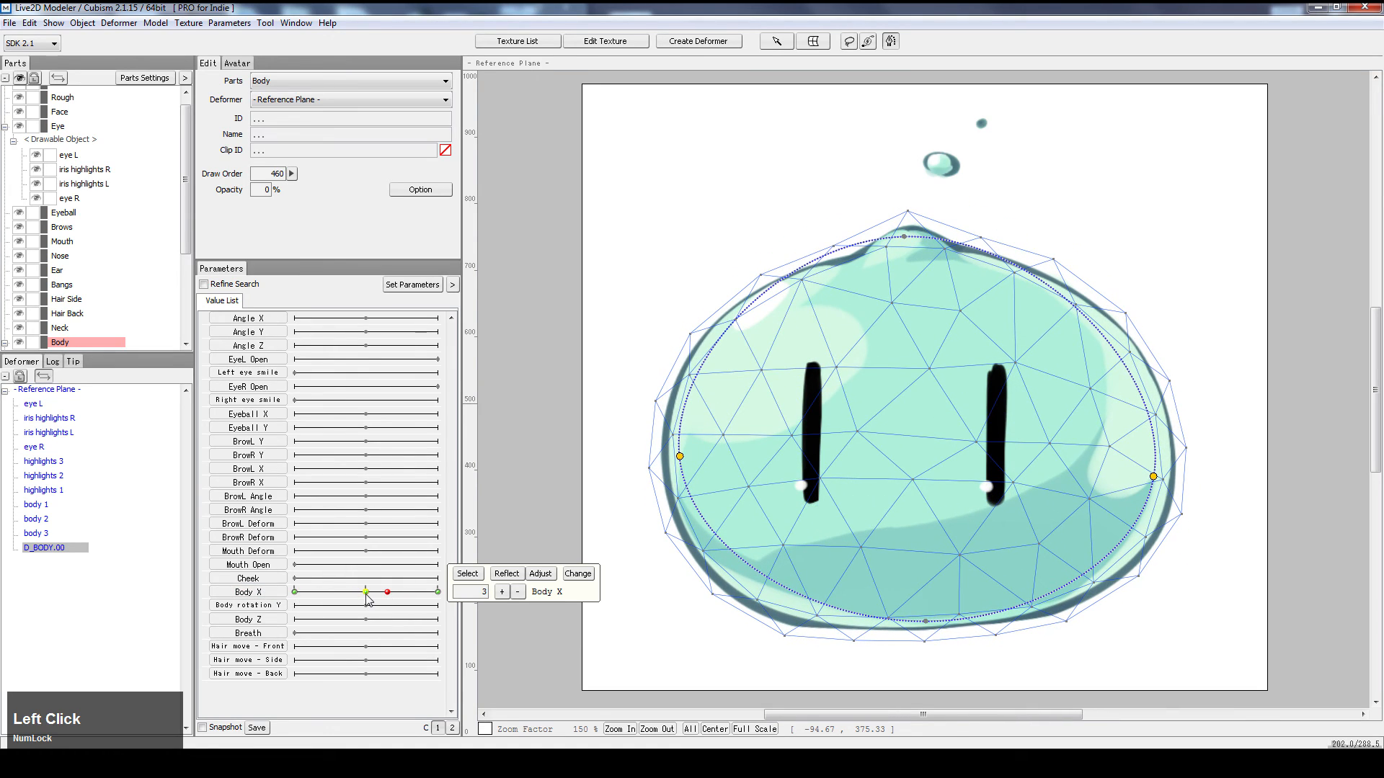
pyautogui.rightClick(368, 597)
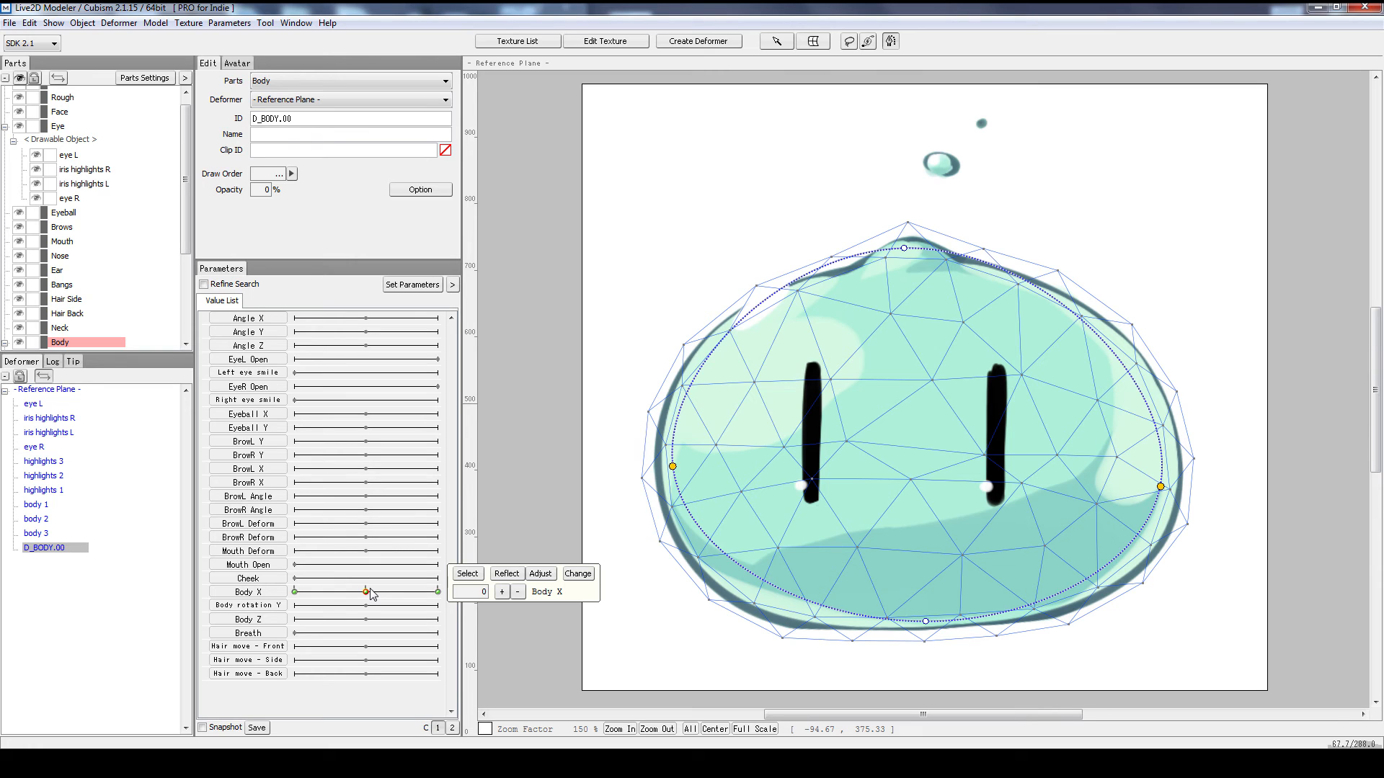
pyautogui.press('Num_Lock')
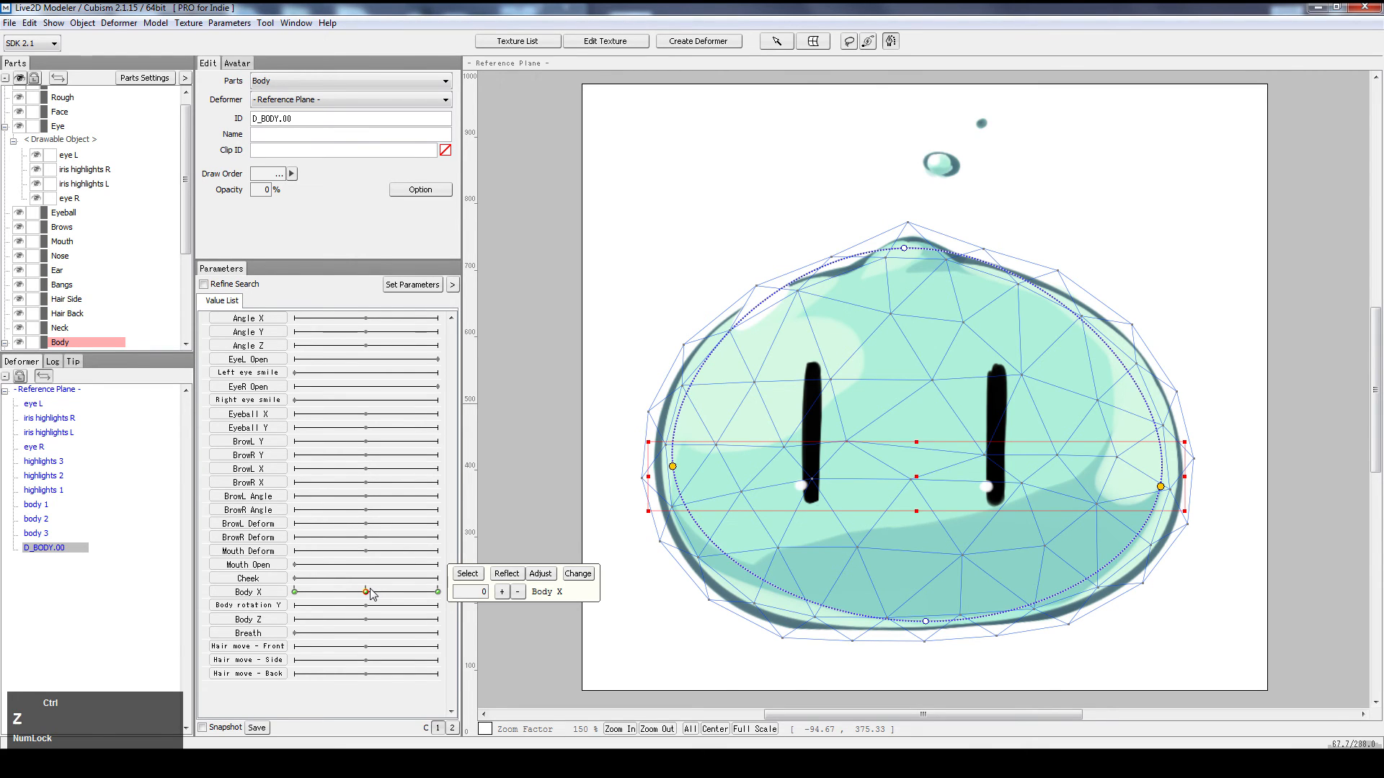
pyautogui.hotkey('ctrl', 'z')
pyautogui.hotkey('ctrl', 'z')
pyautogui.hotkey('ctrl', 'z')
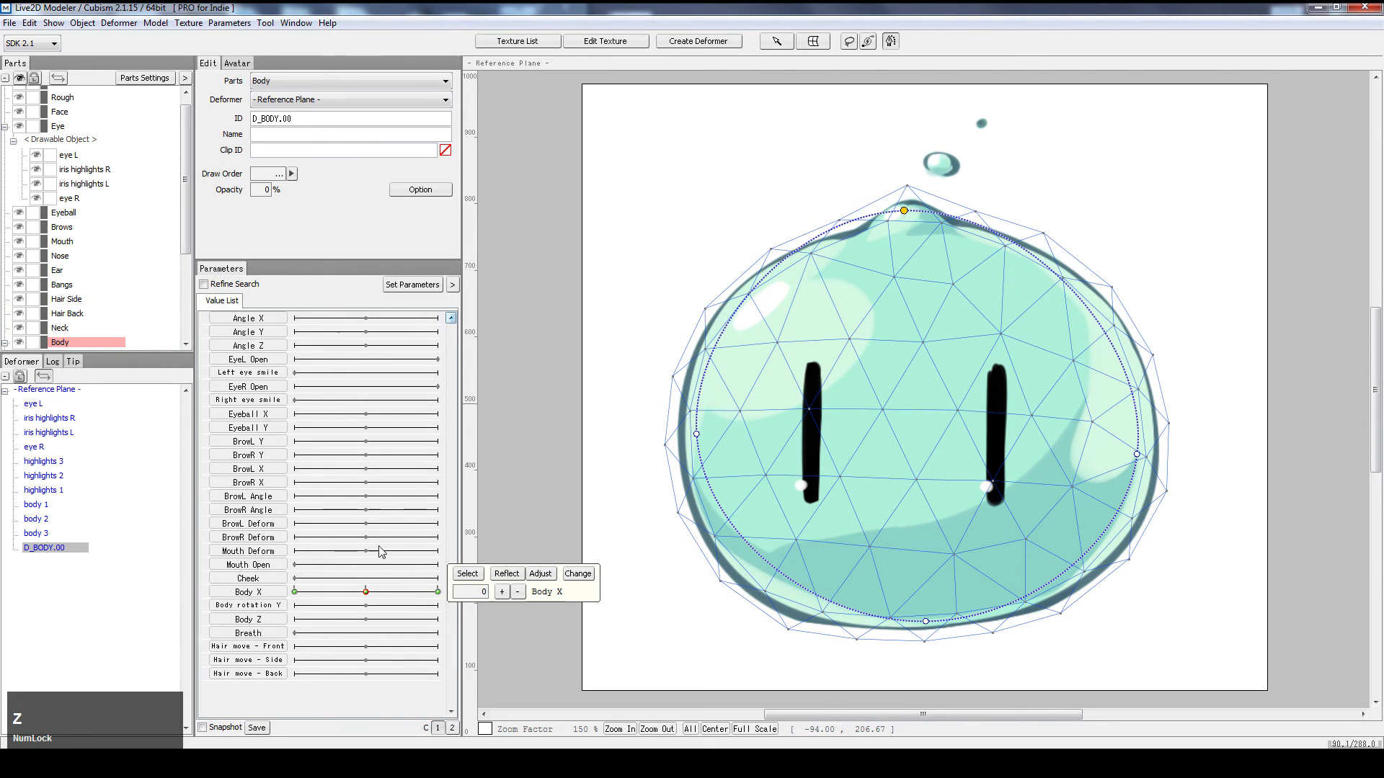
# - Compare selecting body 1 with selecting its deformation path, ending with the path's top point selected
pyautogui.click(769, 45)
pyautogui.click(905, 292)
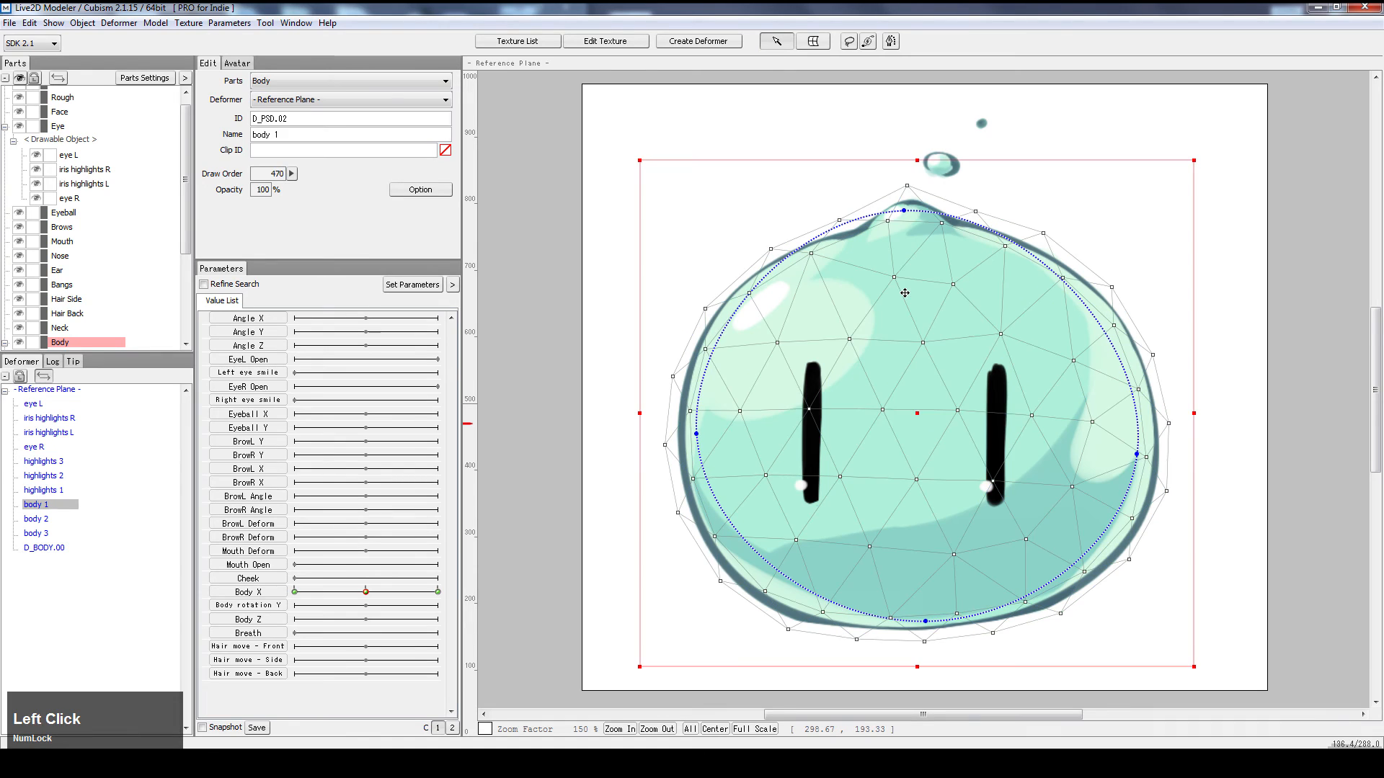
pyautogui.click(905, 211)
pyautogui.click(708, 228)
pyautogui.click(898, 377)
pyautogui.click(756, 159)
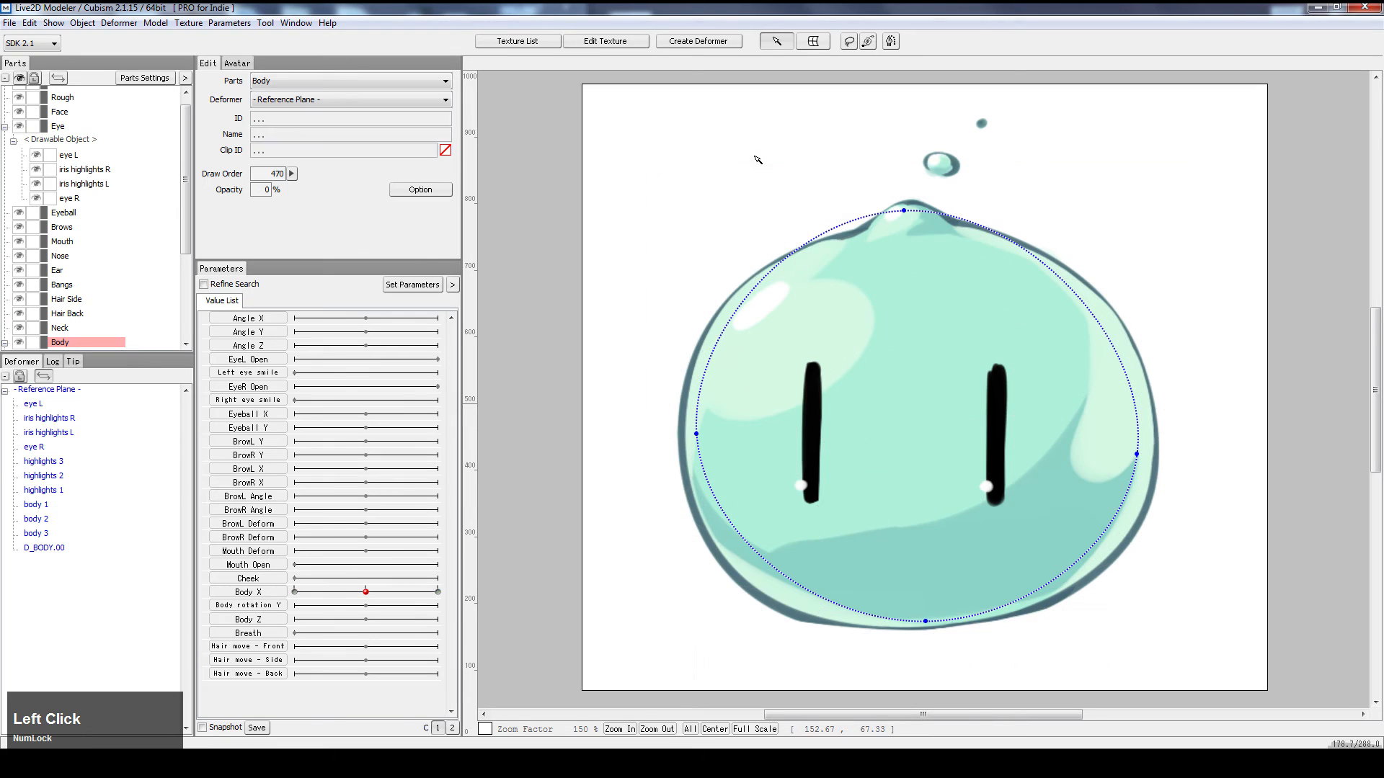
pyautogui.click(906, 212)
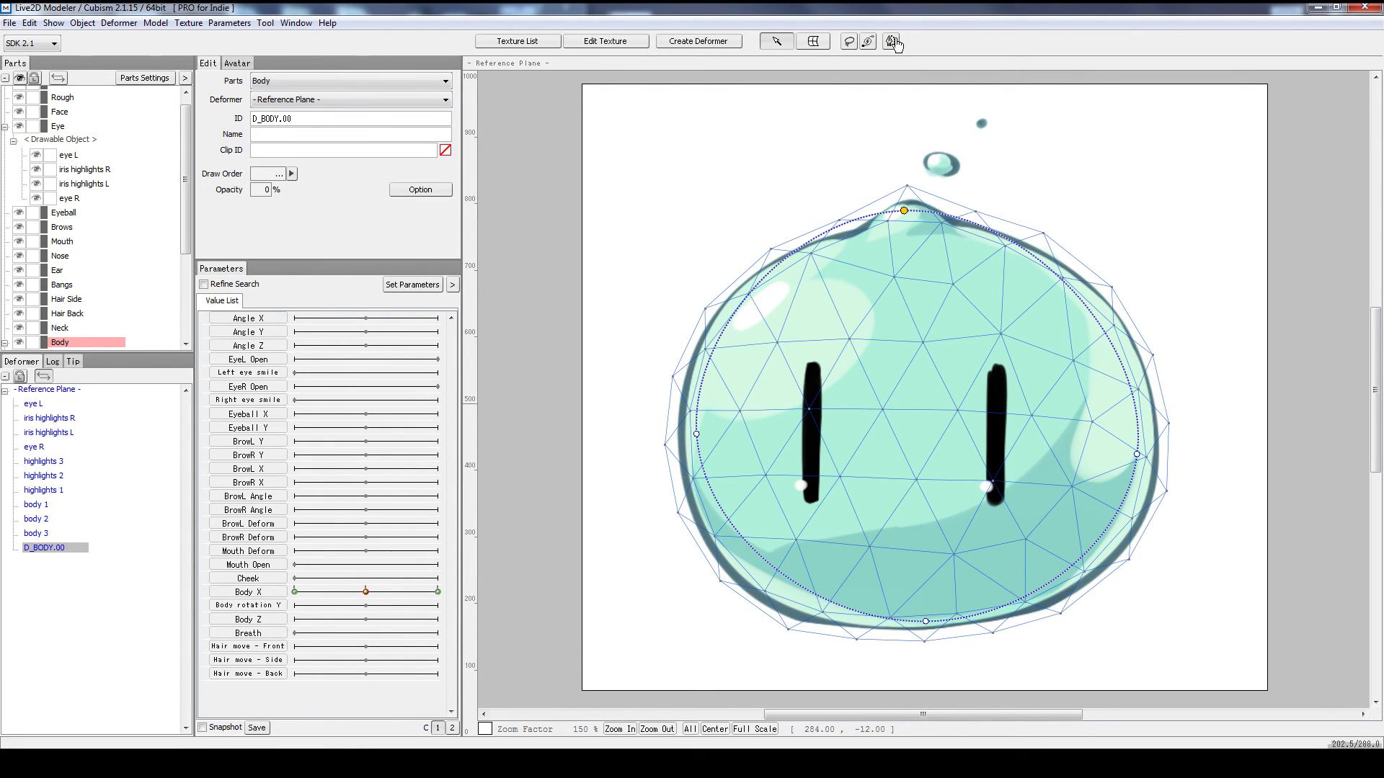
# - Try pulling the path's top point toward the slime's upper right, and undo the pull
pyautogui.moveTo(905, 212); pyautogui.dragTo(987, 148)
pyautogui.hotkey('ctrl', 'z')
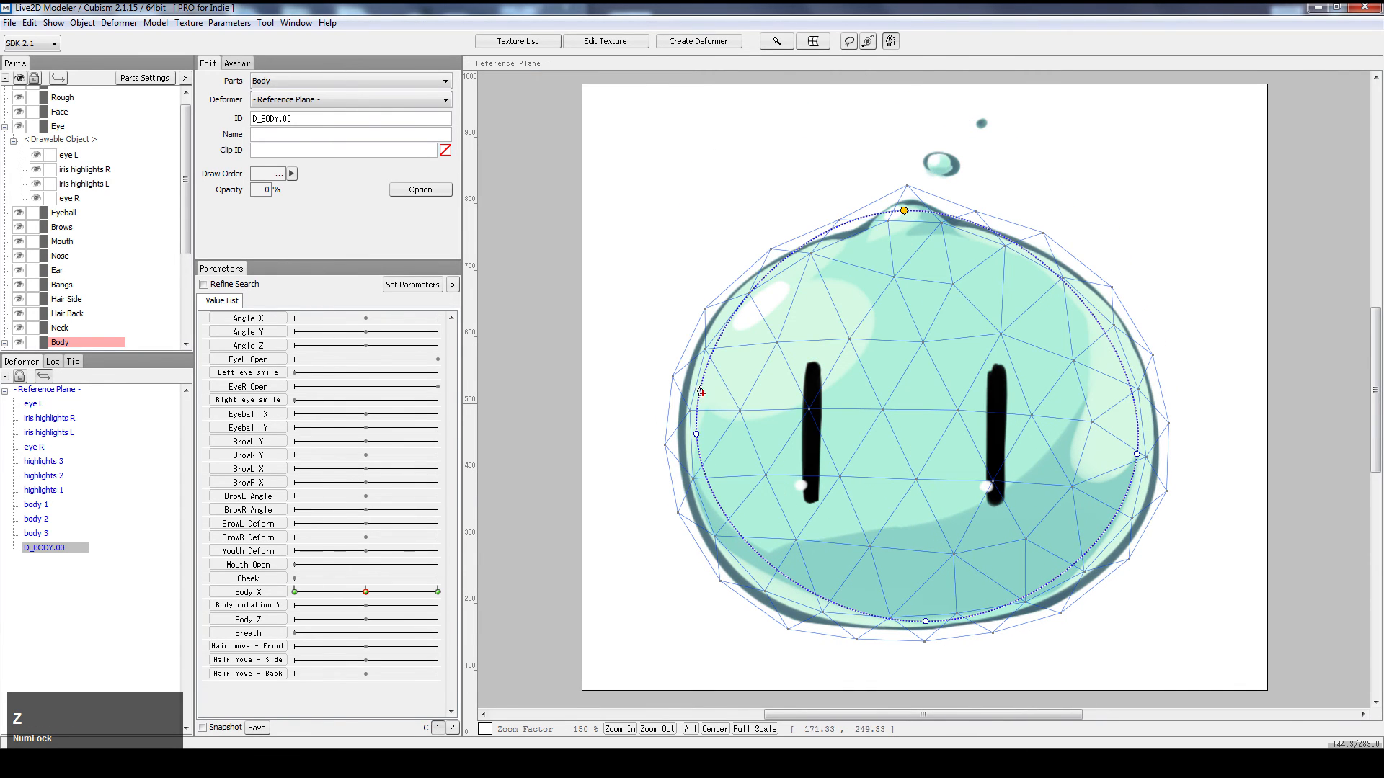
# - Set Body X to -10 and pull the path's top point straight down to flatten the slime
pyautogui.click(371, 597)
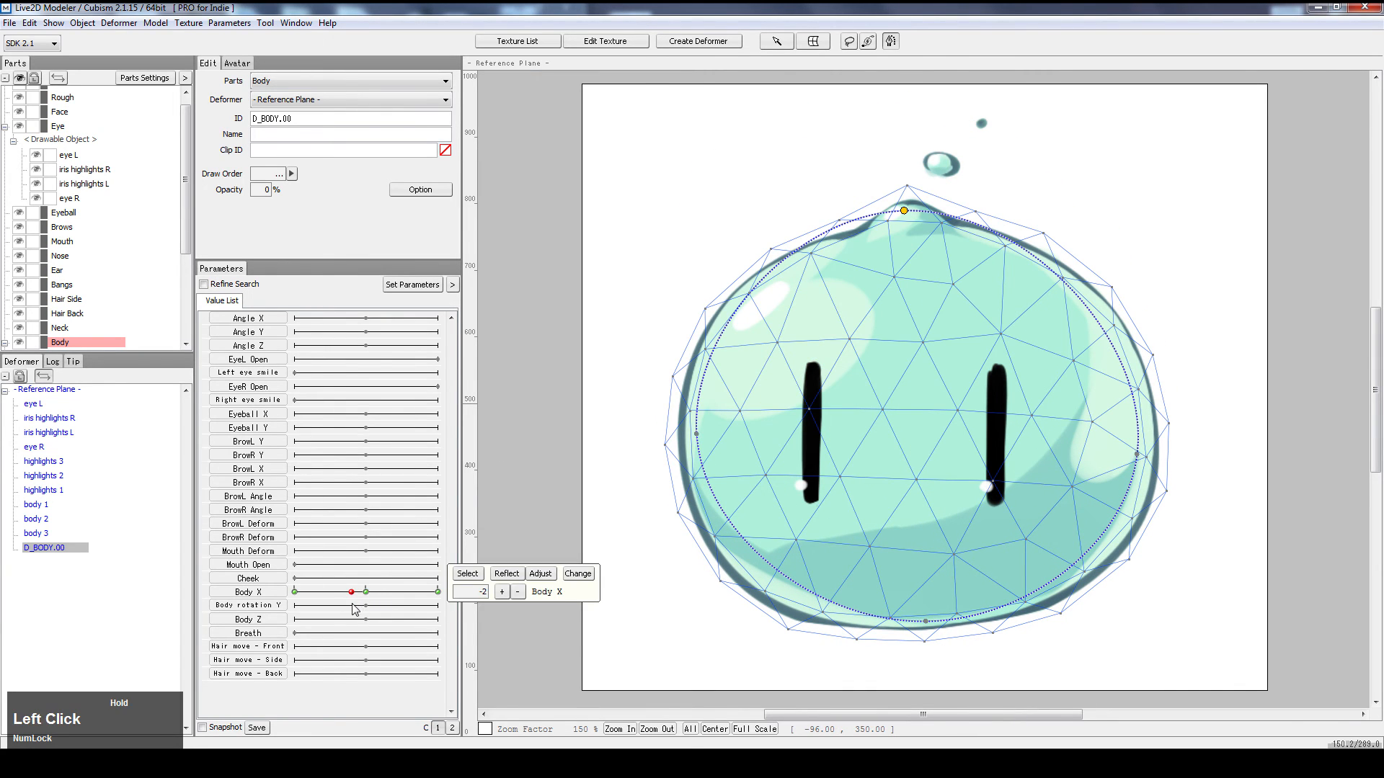
pyautogui.click(216, 626)
pyautogui.moveTo(216, 629); pyautogui.dragTo(250, 603)
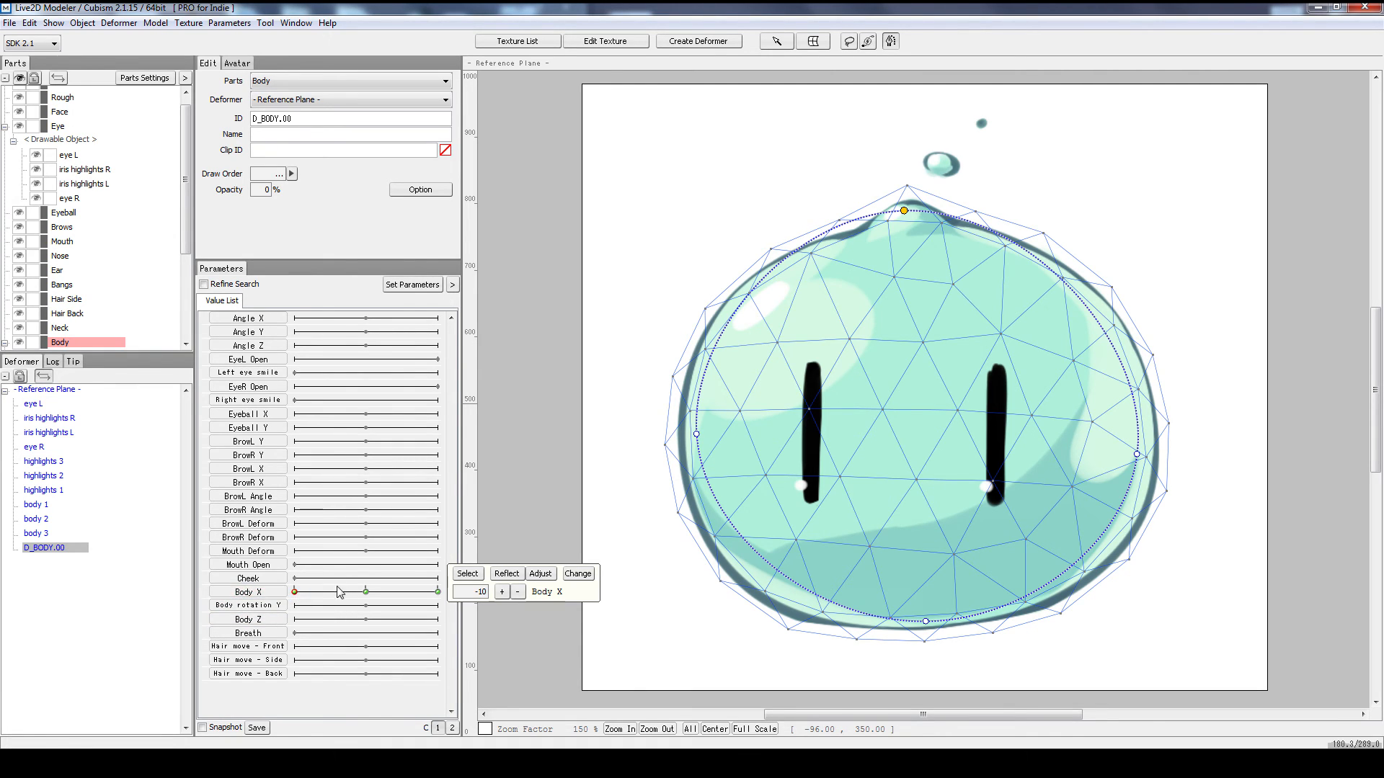
pyautogui.press('ctrl')
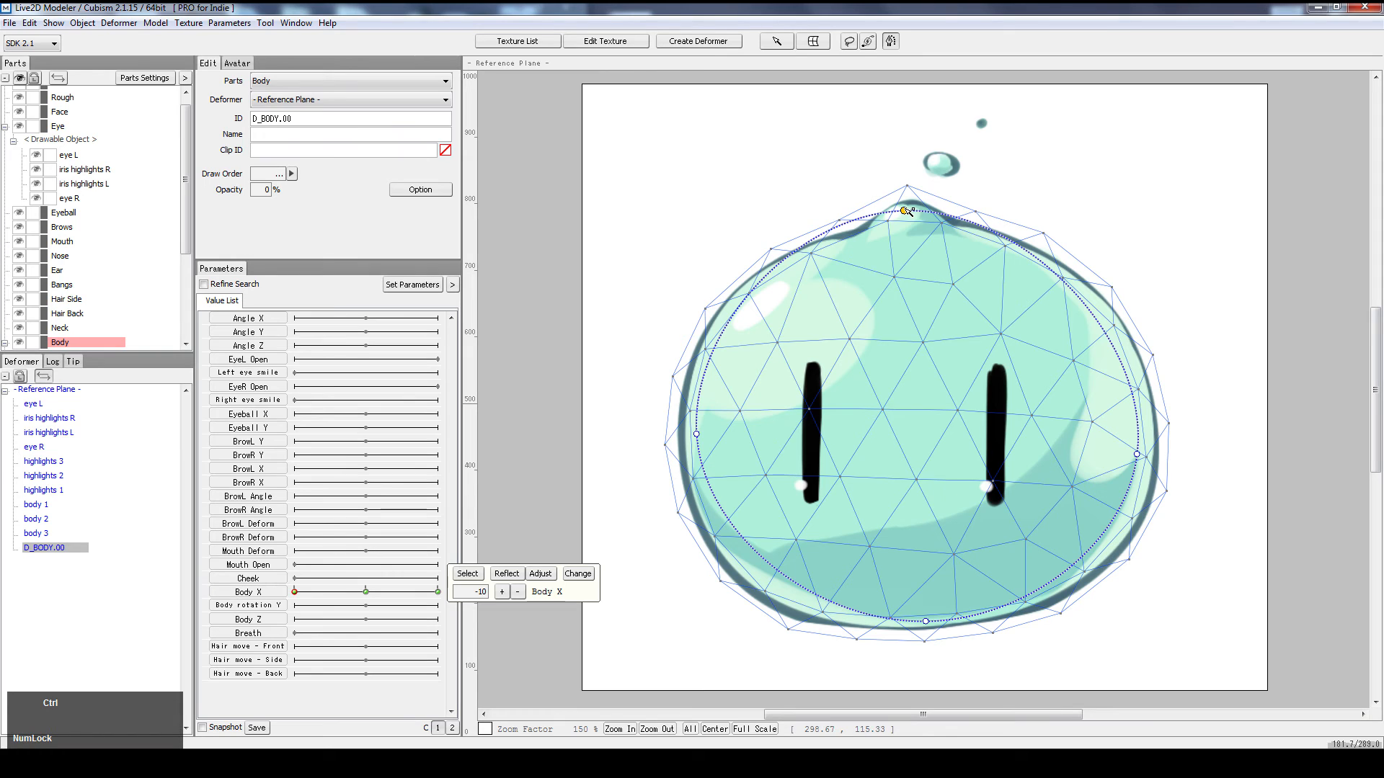
pyautogui.moveTo(910, 222); pyautogui.dragTo(906, 243)
# - Move the path's two side points down together and spread them outward symmetrically to widen the flattened slime
pyautogui.click(696, 434)
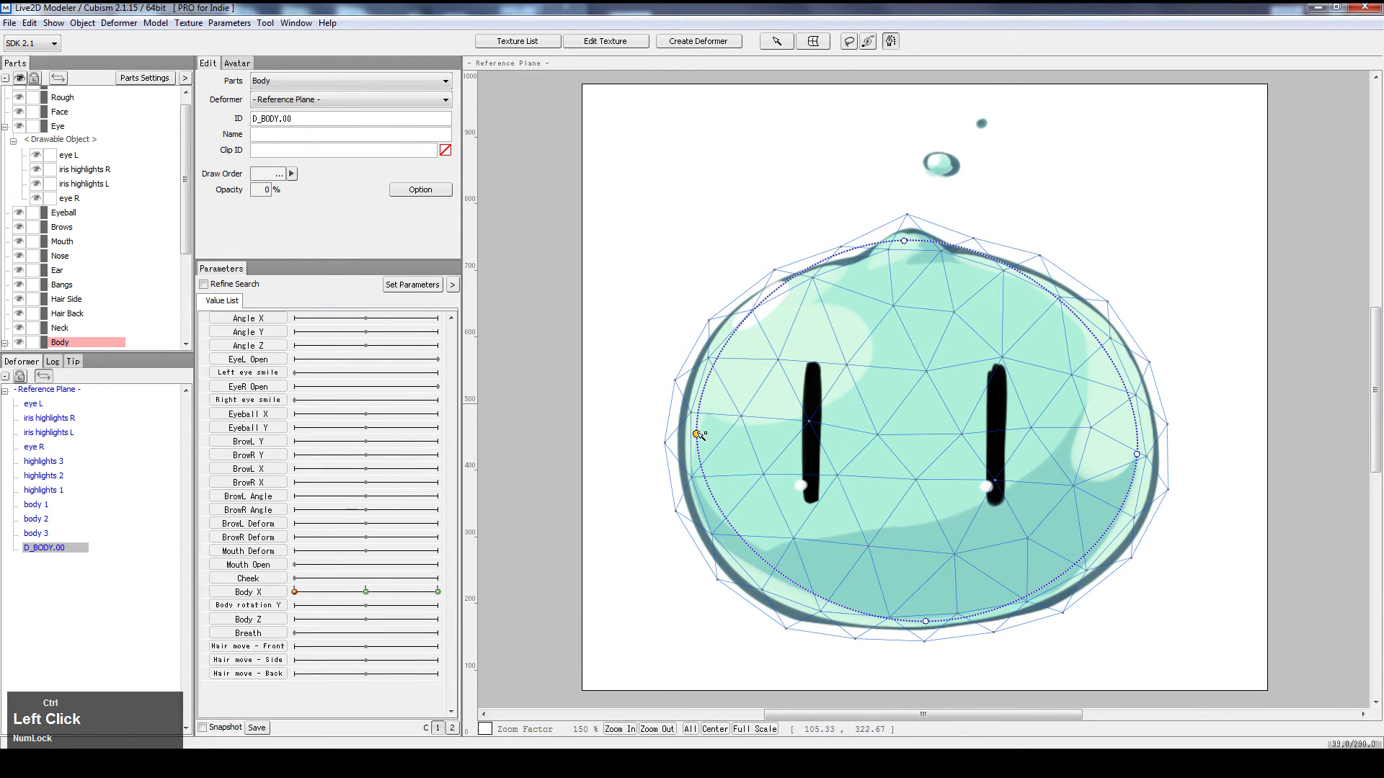
pyautogui.keyDown('shift'); pyautogui.click(1137, 455); pyautogui.keyUp('shift')
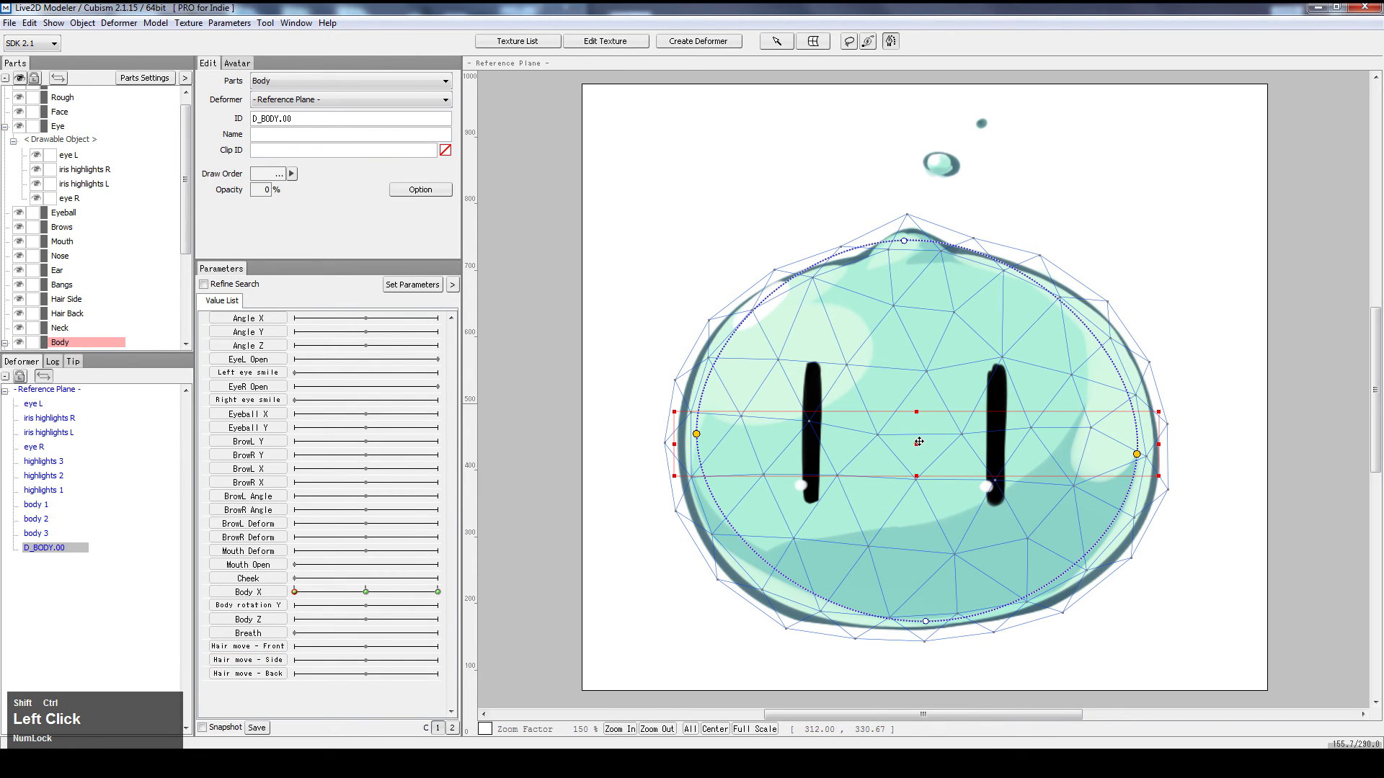
pyautogui.moveTo(918, 443); pyautogui.dragTo(926, 474)
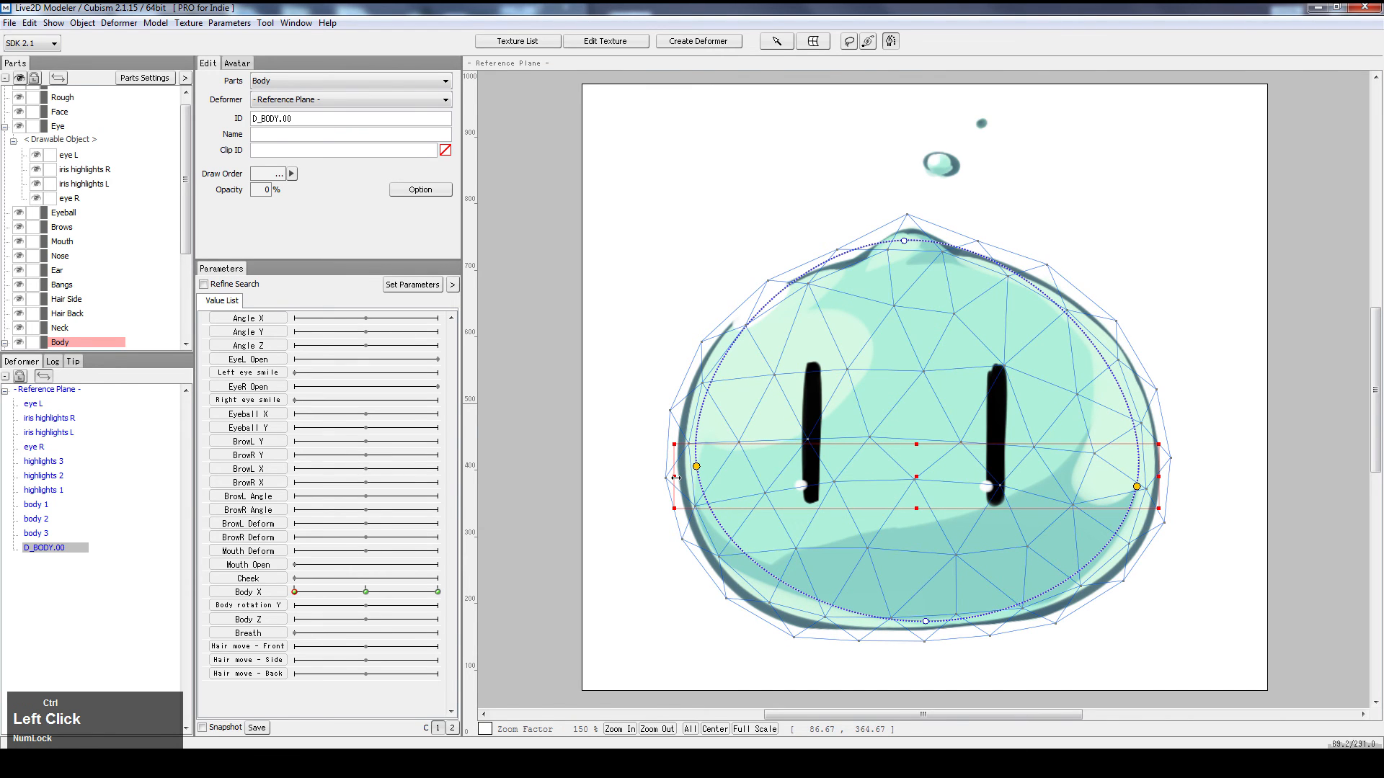
pyautogui.moveTo(676, 478); pyautogui.dragTo(661, 483)
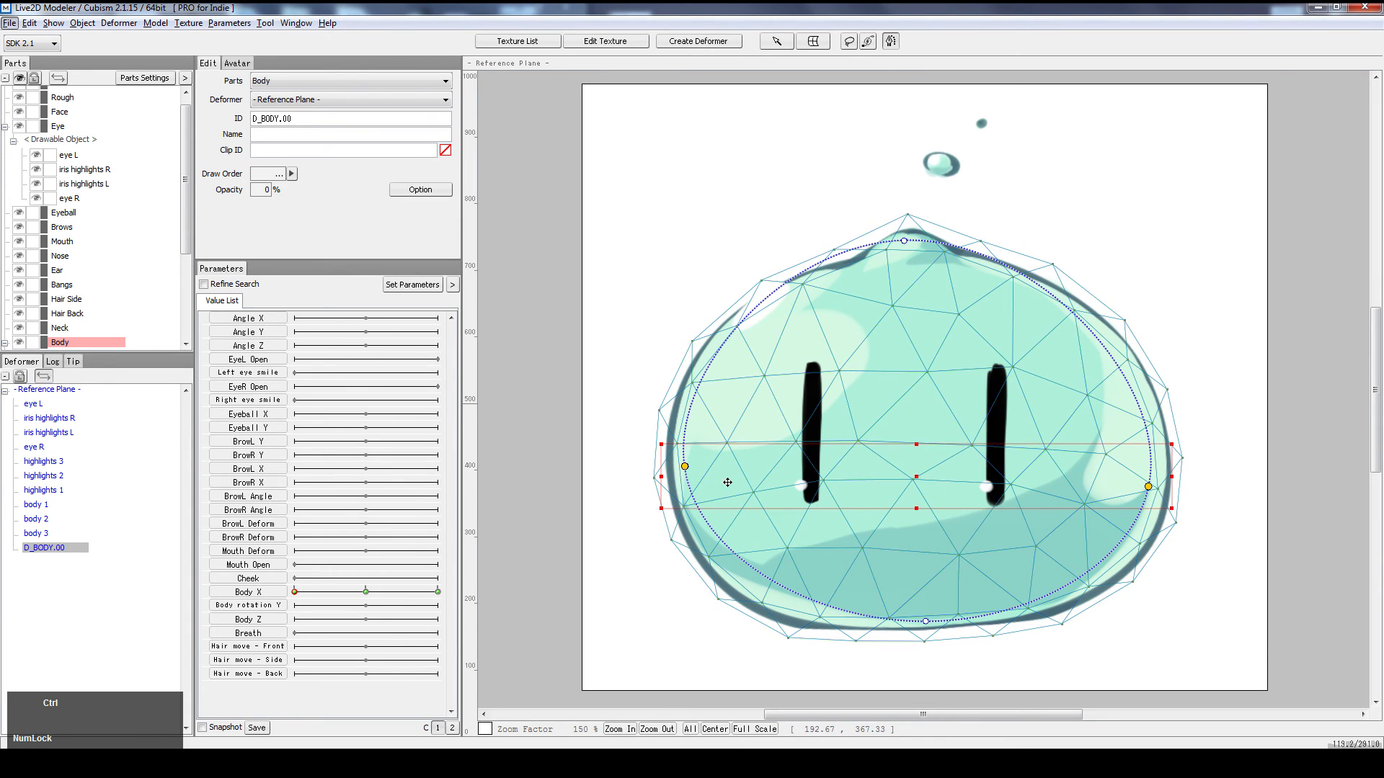
pyautogui.moveTo(663, 476); pyautogui.dragTo(653, 476)
pyautogui.hotkey('ctrl', 'z')
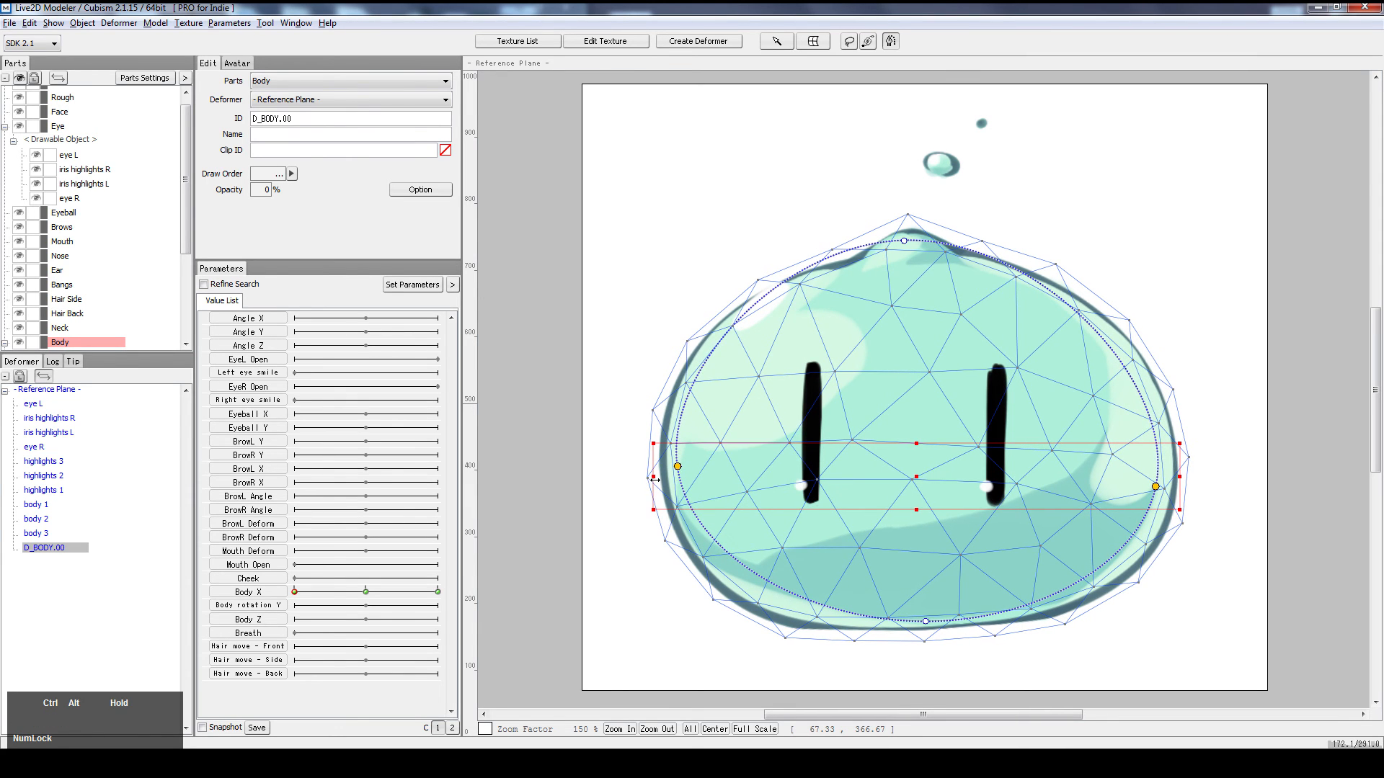
# - Preview the squash with Body X and bring the two side points slightly back inward at the -10 key
pyautogui.moveTo(365, 591); pyautogui.dragTo(288, 587)
pyautogui.press('ctrl')
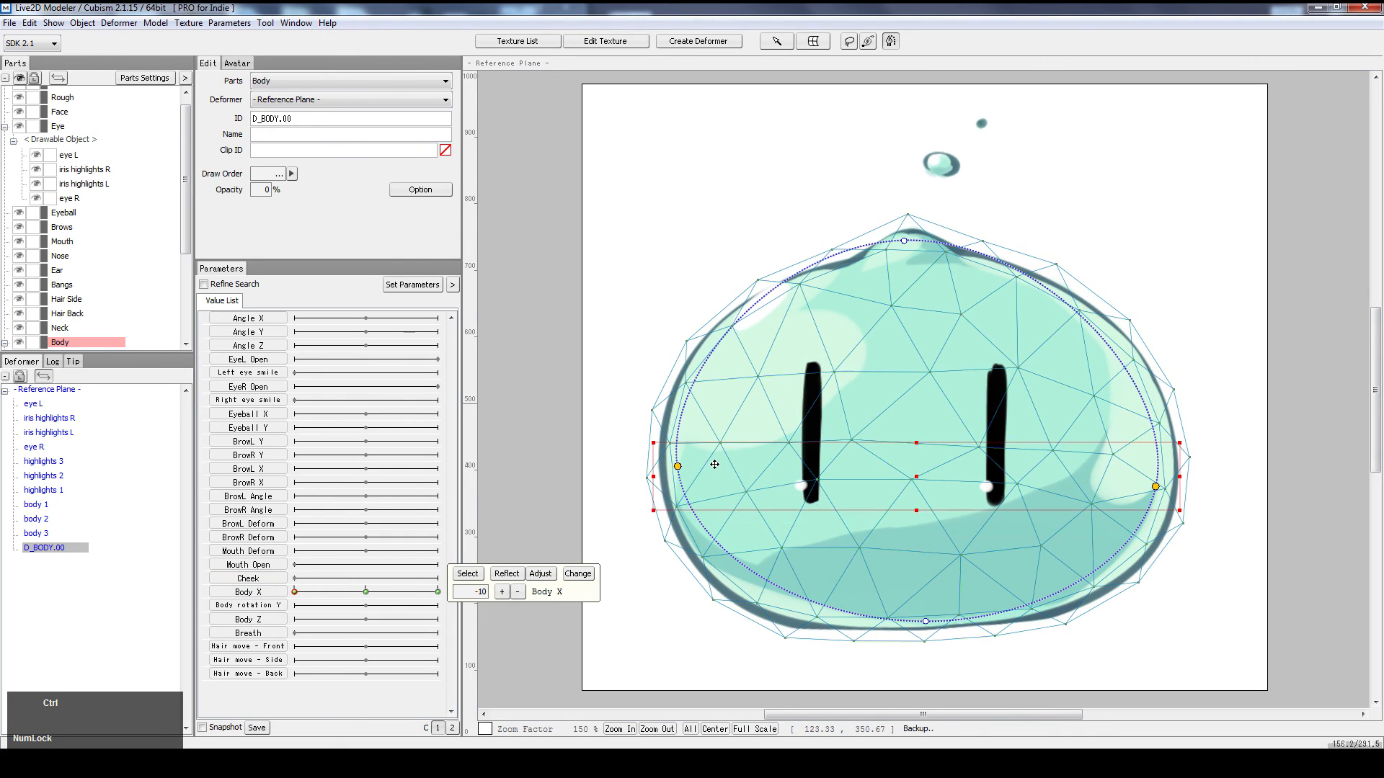
pyautogui.click(655, 478)
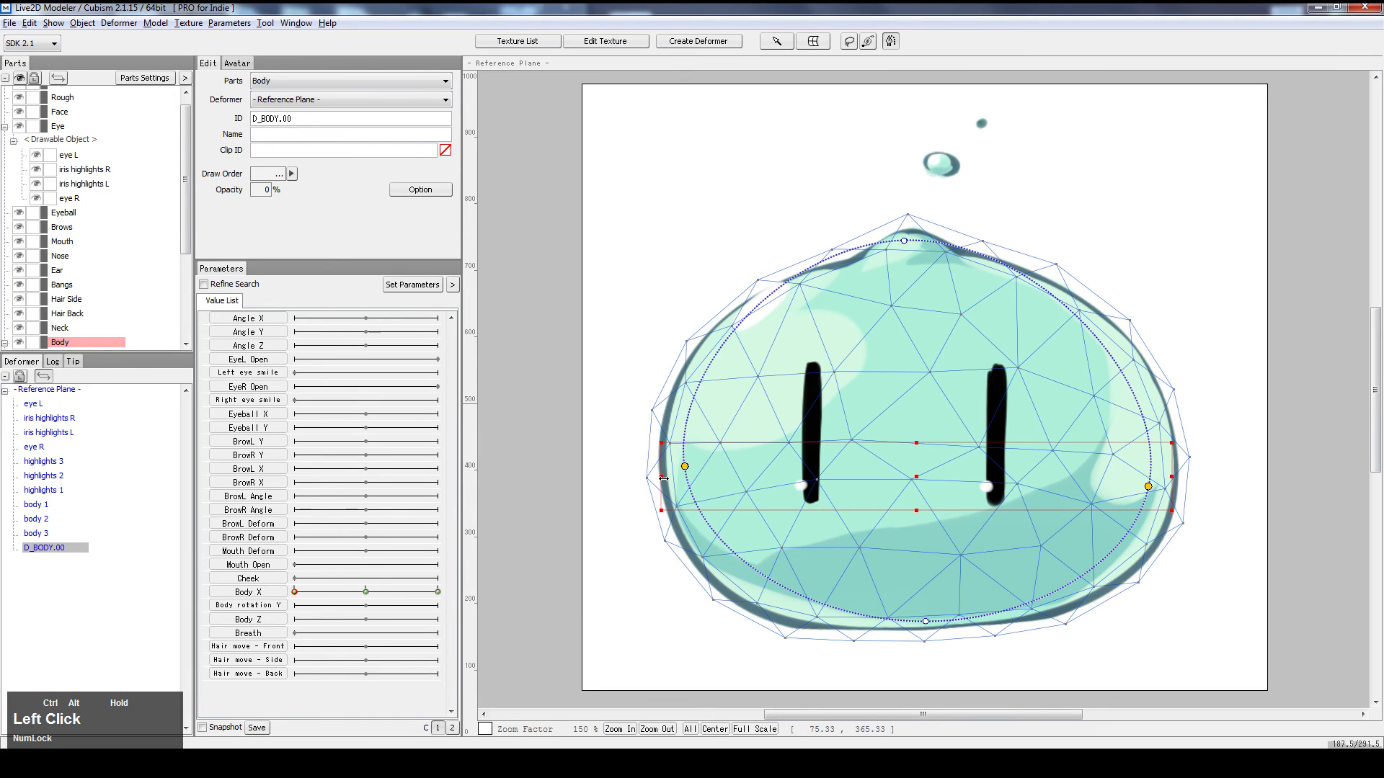
pyautogui.click(657, 476)
pyautogui.moveTo(657, 475); pyautogui.dragTo(663, 474)
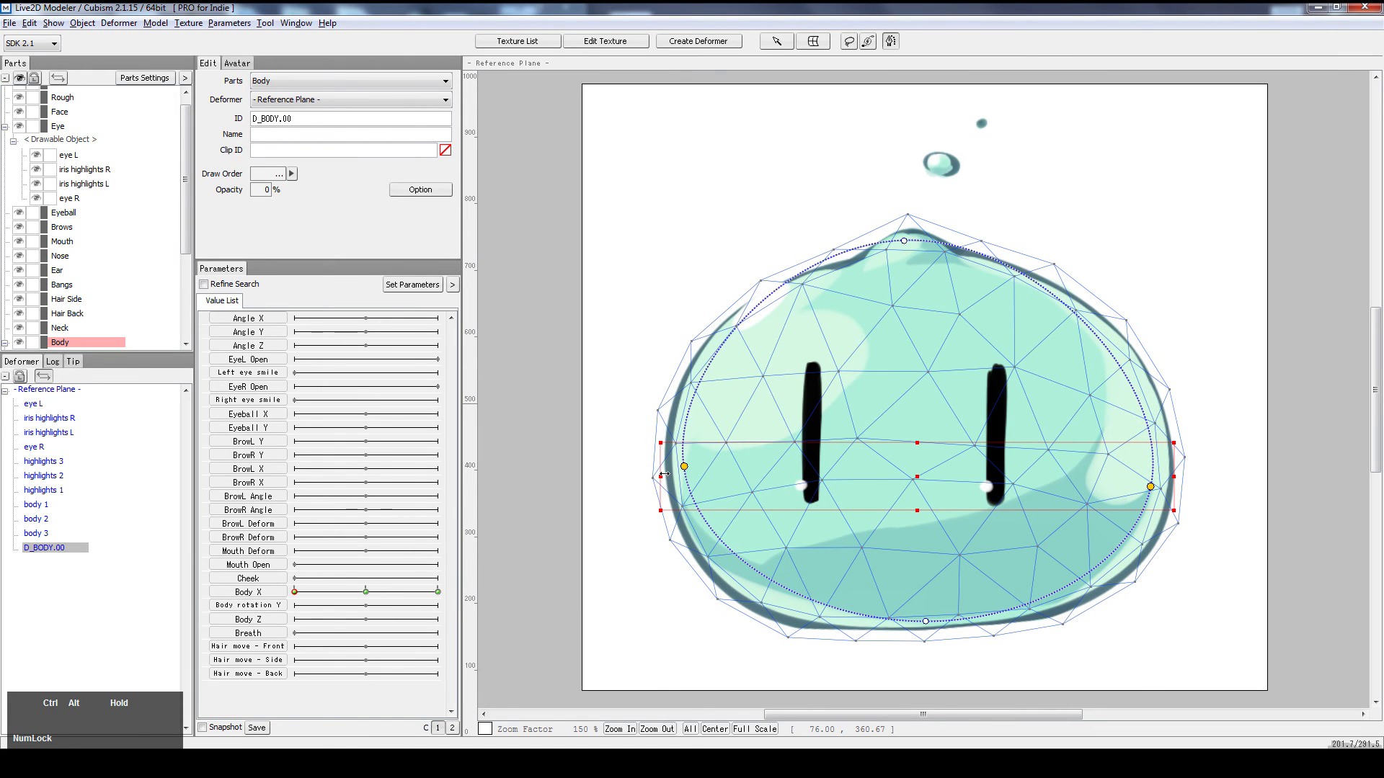
pyautogui.moveTo(363, 591); pyautogui.dragTo(252, 599)
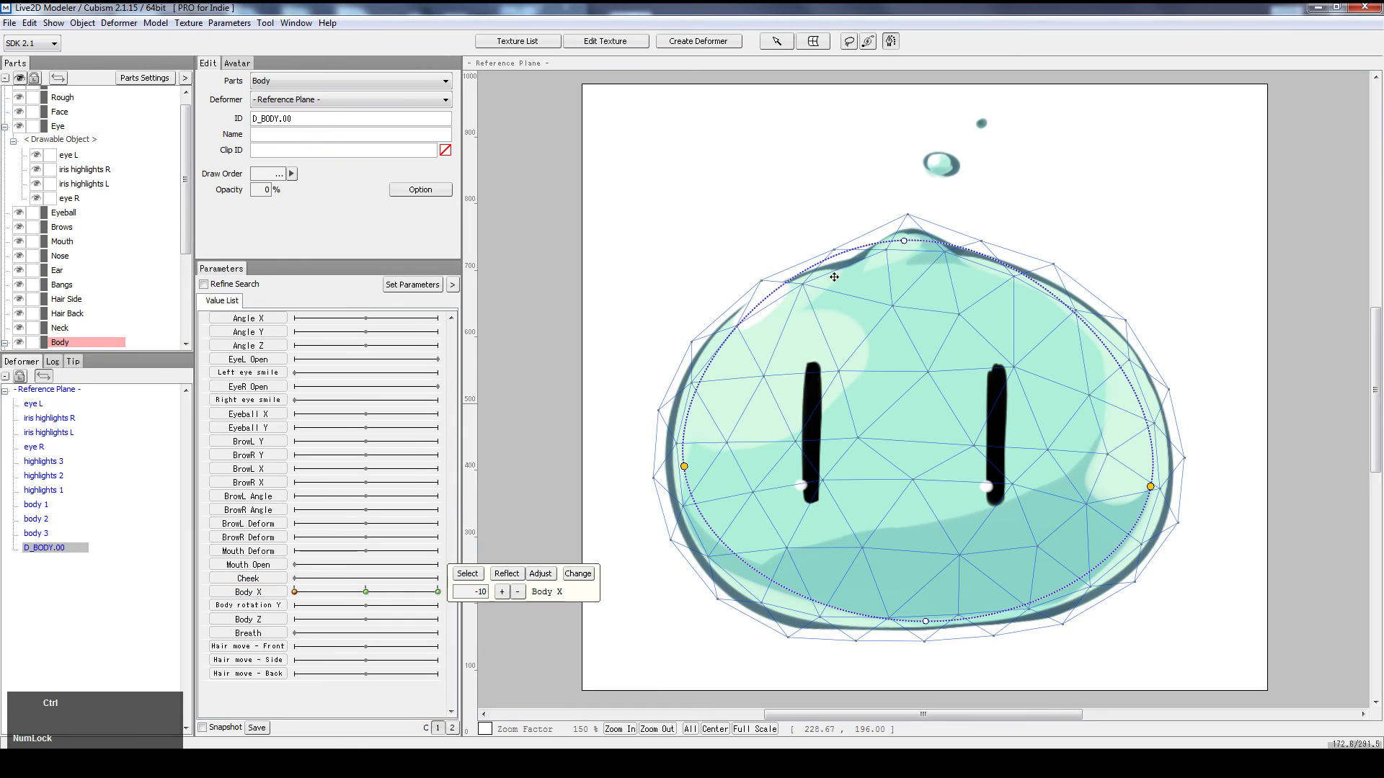
# - Lower the path's top point a little further at Body X -10, checking the squash against the 0 key
pyautogui.click(904, 241)
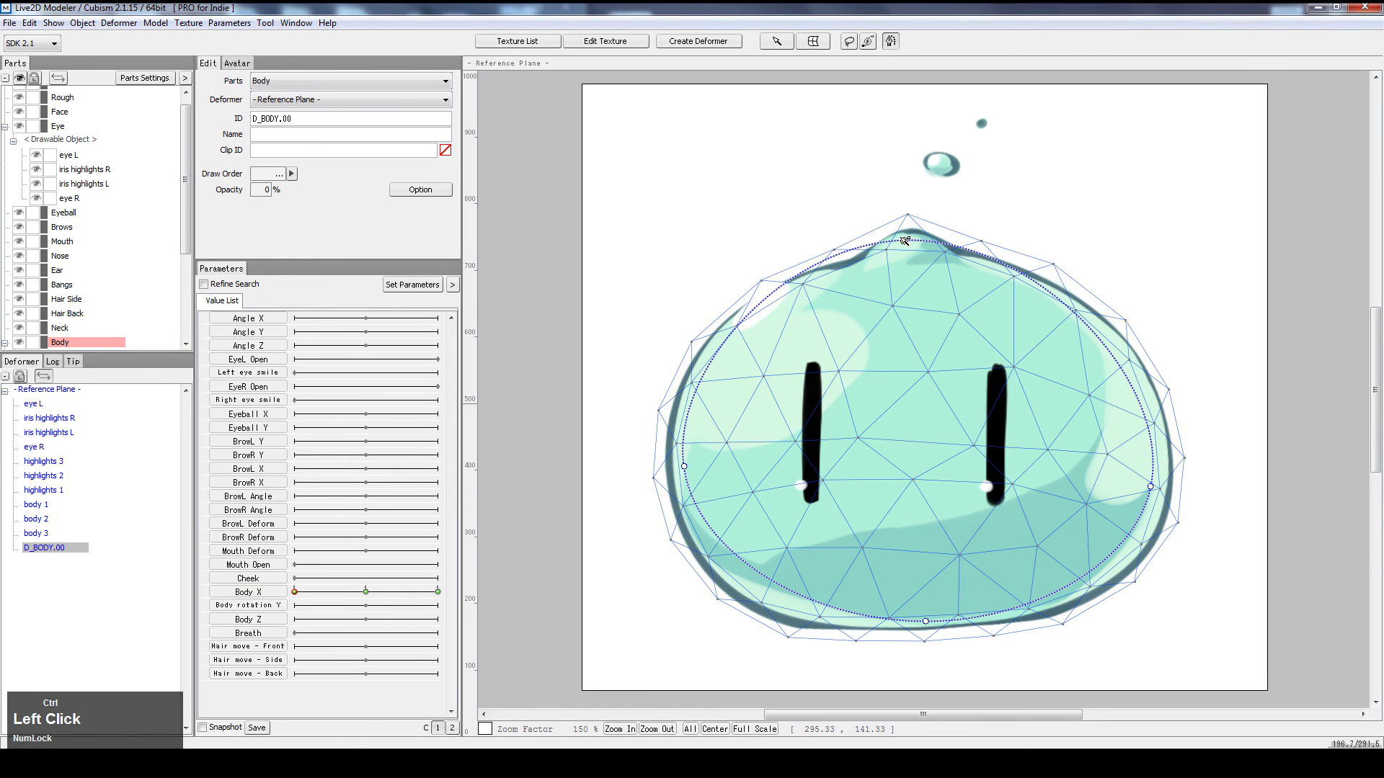
pyautogui.moveTo(904, 242); pyautogui.dragTo(904, 255)
pyautogui.moveTo(367, 595); pyautogui.dragTo(293, 604)
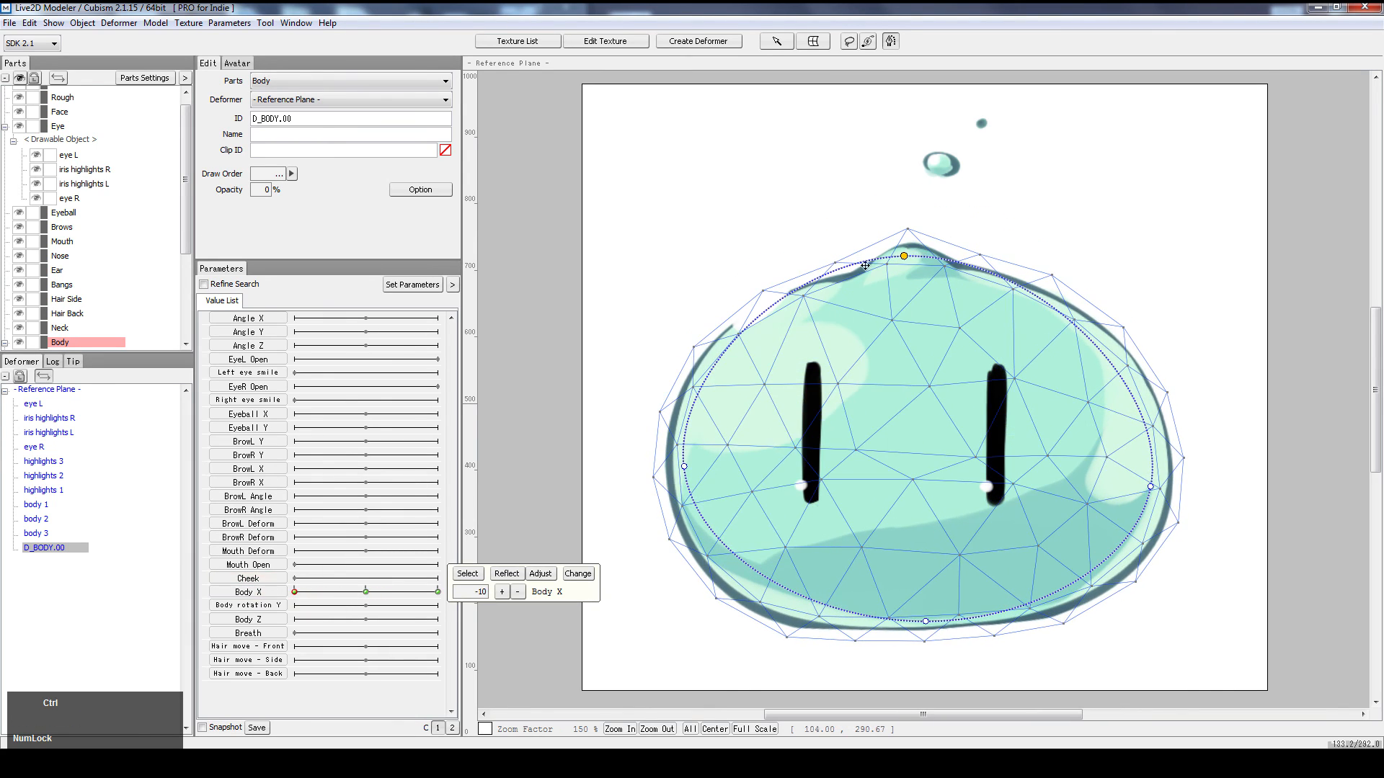
pyautogui.click(906, 258)
pyautogui.hotkey('ctrl', 'z')
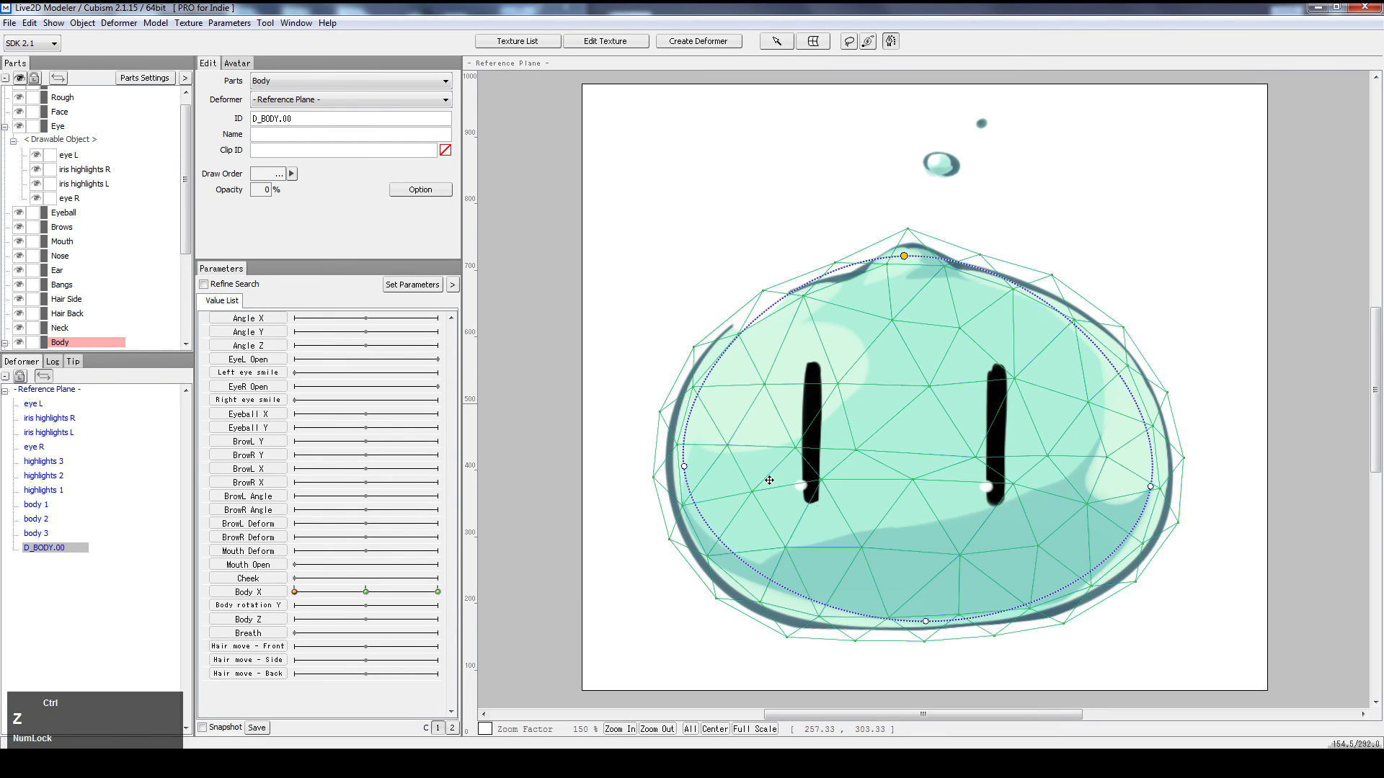
# - Select both side points of the path and spread them slightly outward about the centre
pyautogui.keyDown('ctrl'); pyautogui.click(684, 467); pyautogui.keyUp('ctrl')
pyautogui.keyDown('ctrl'); pyautogui.click(684, 467); pyautogui.keyUp('ctrl')
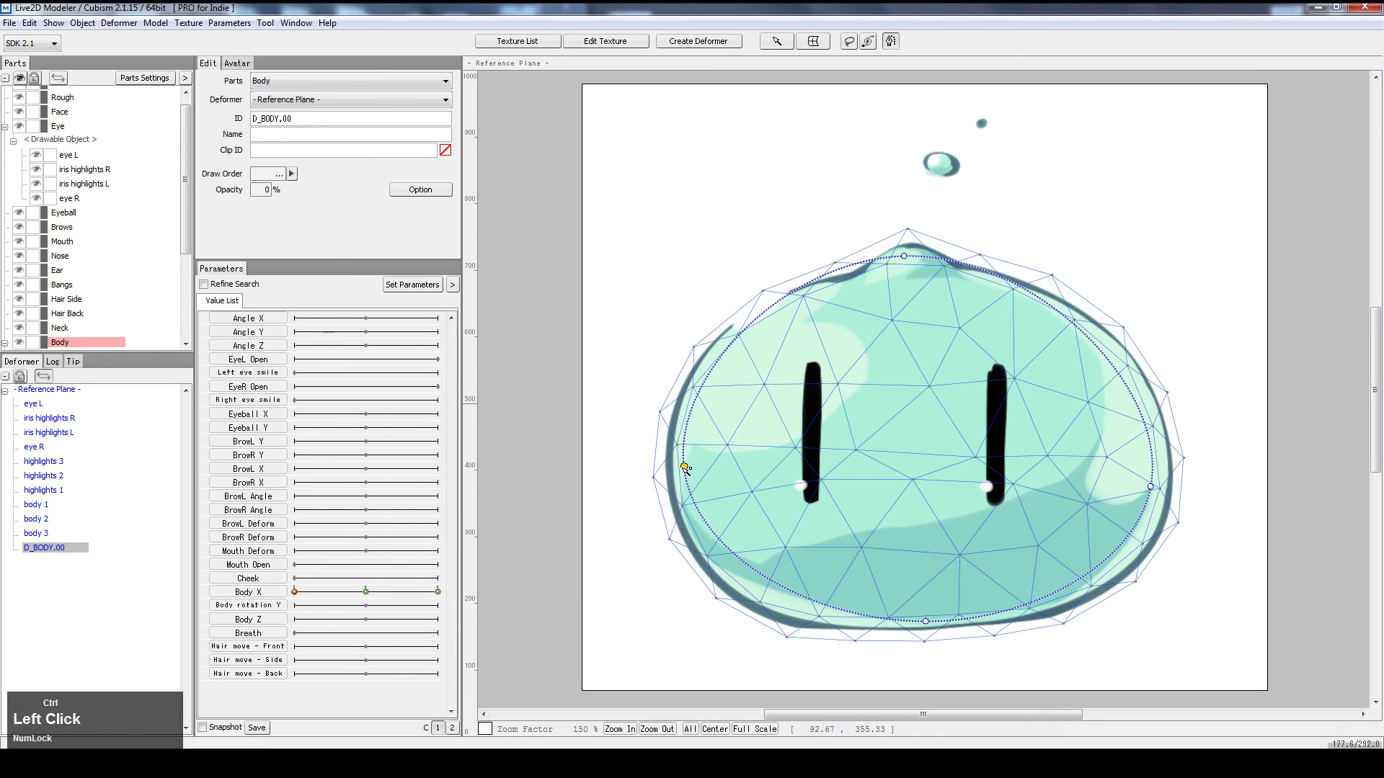
pyautogui.keyDown('ctrl'); pyautogui.keyDown('shift'); pyautogui.click(1150, 487); pyautogui.keyUp('shift'); pyautogui.keyUp('ctrl')
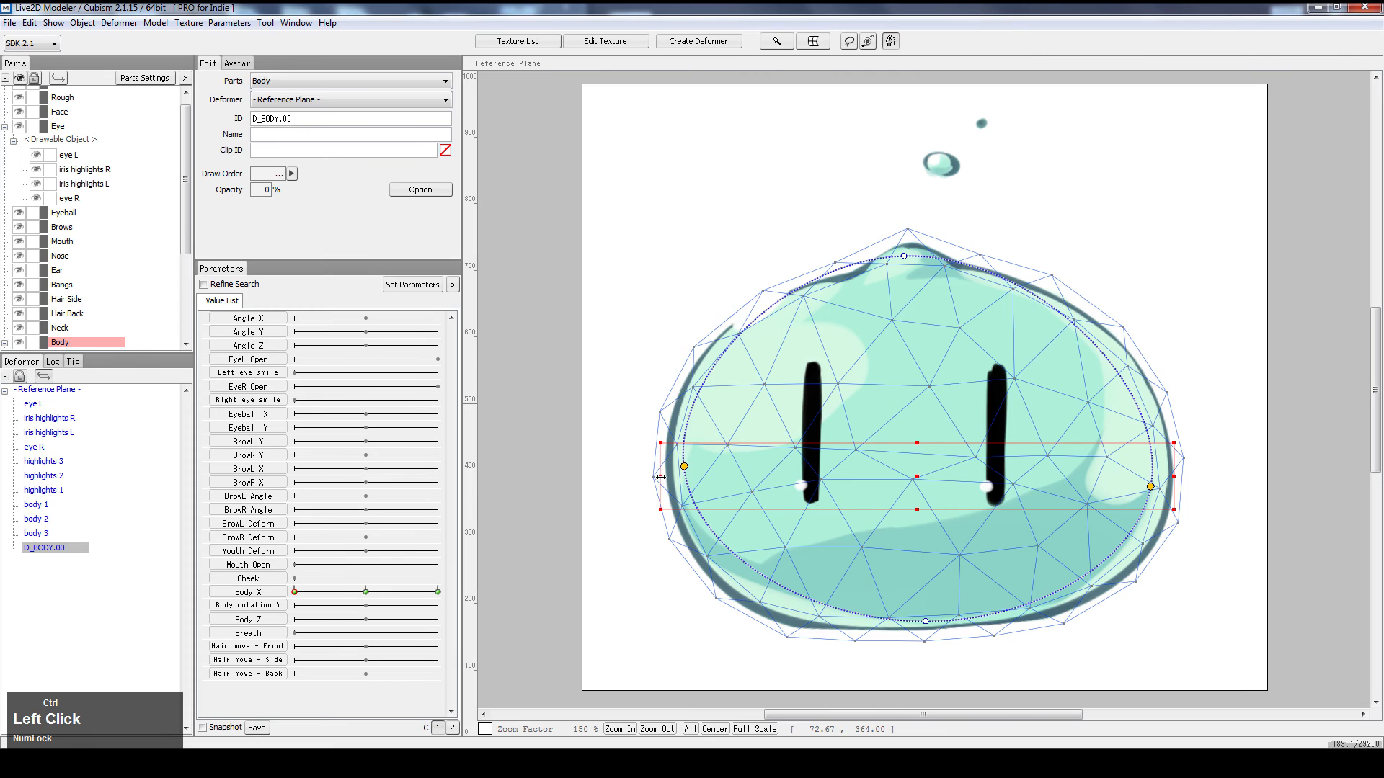
pyautogui.moveTo(660, 476); pyautogui.dragTo(655, 477)
# - Set Body X to 10 and pull the path's two side points inward symmetrically to narrow the slime
pyautogui.moveTo(351, 594); pyautogui.dragTo(421, 600)
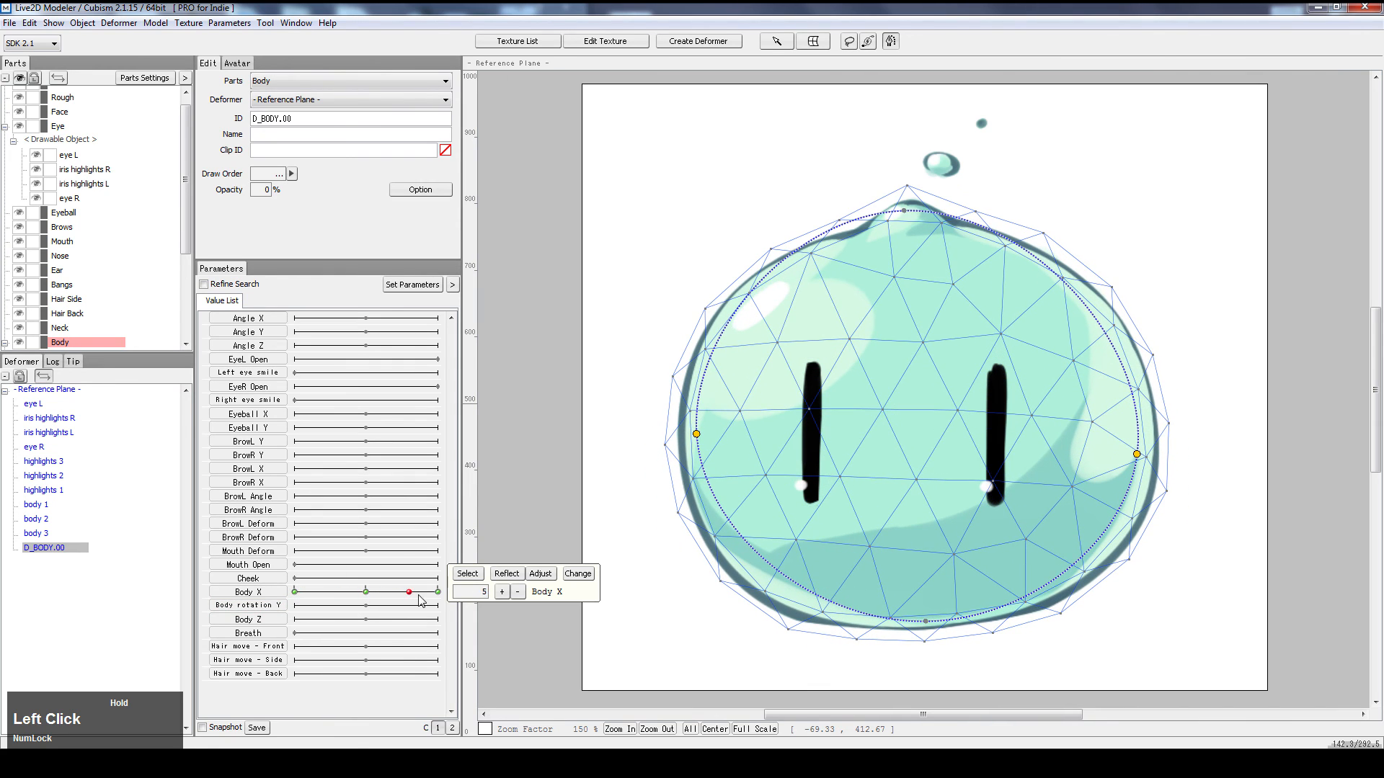
pyautogui.press('ctrl')
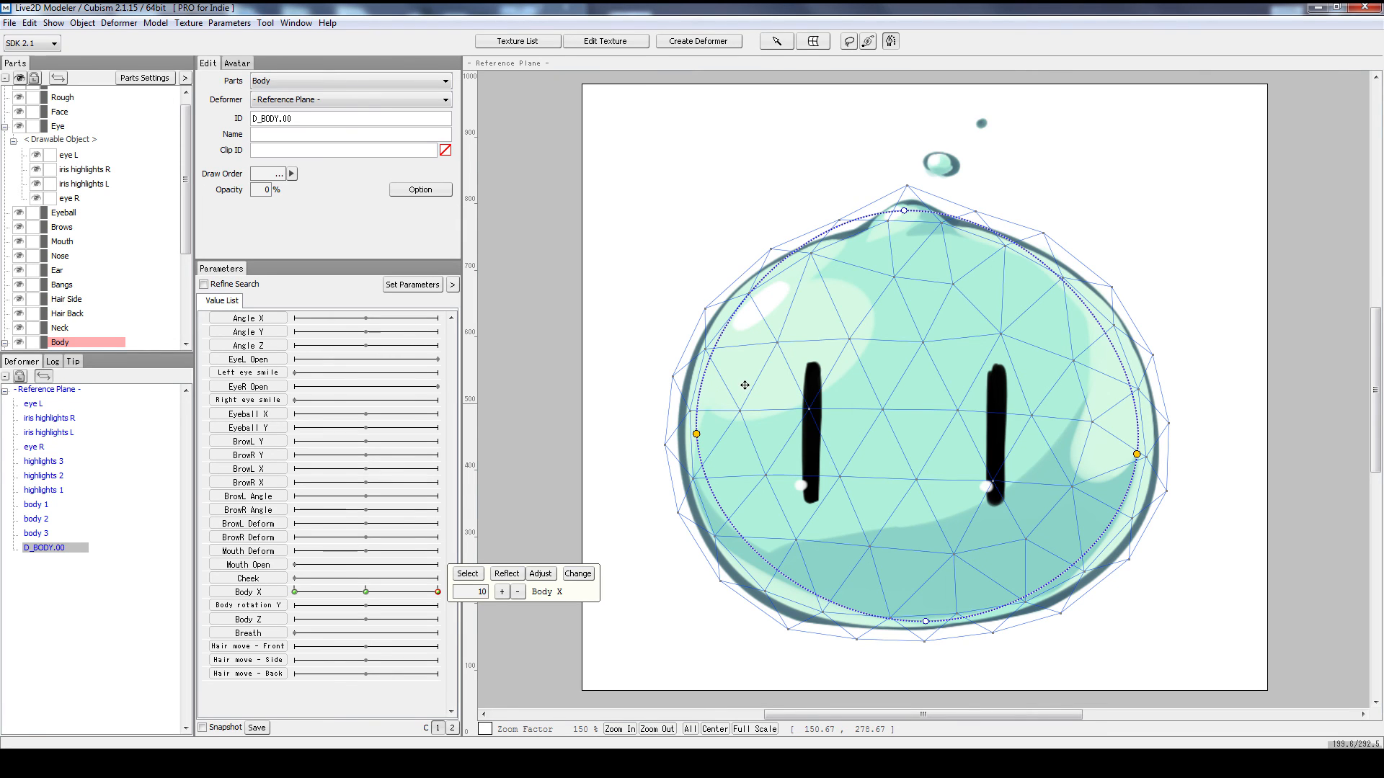
pyautogui.press('ctrl')
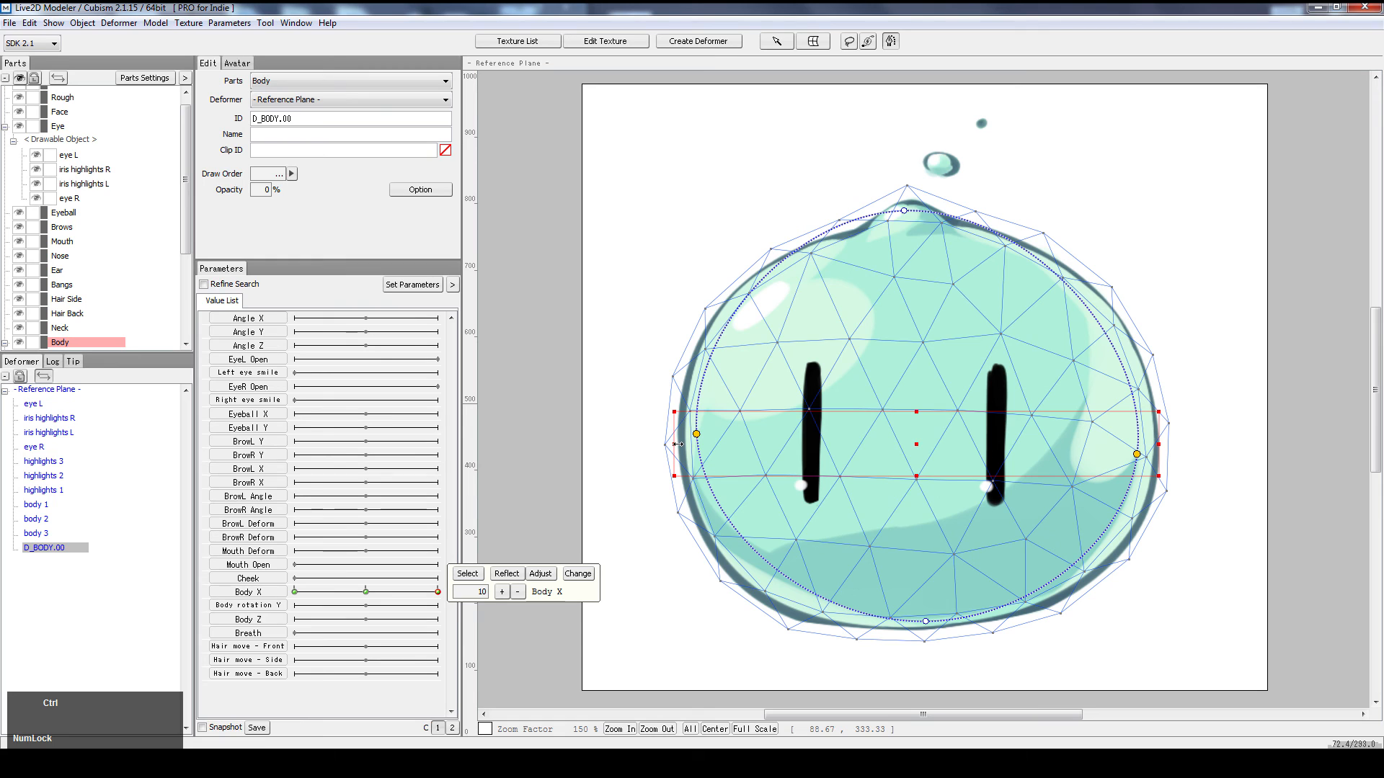
pyautogui.moveTo(678, 444); pyautogui.dragTo(709, 439)
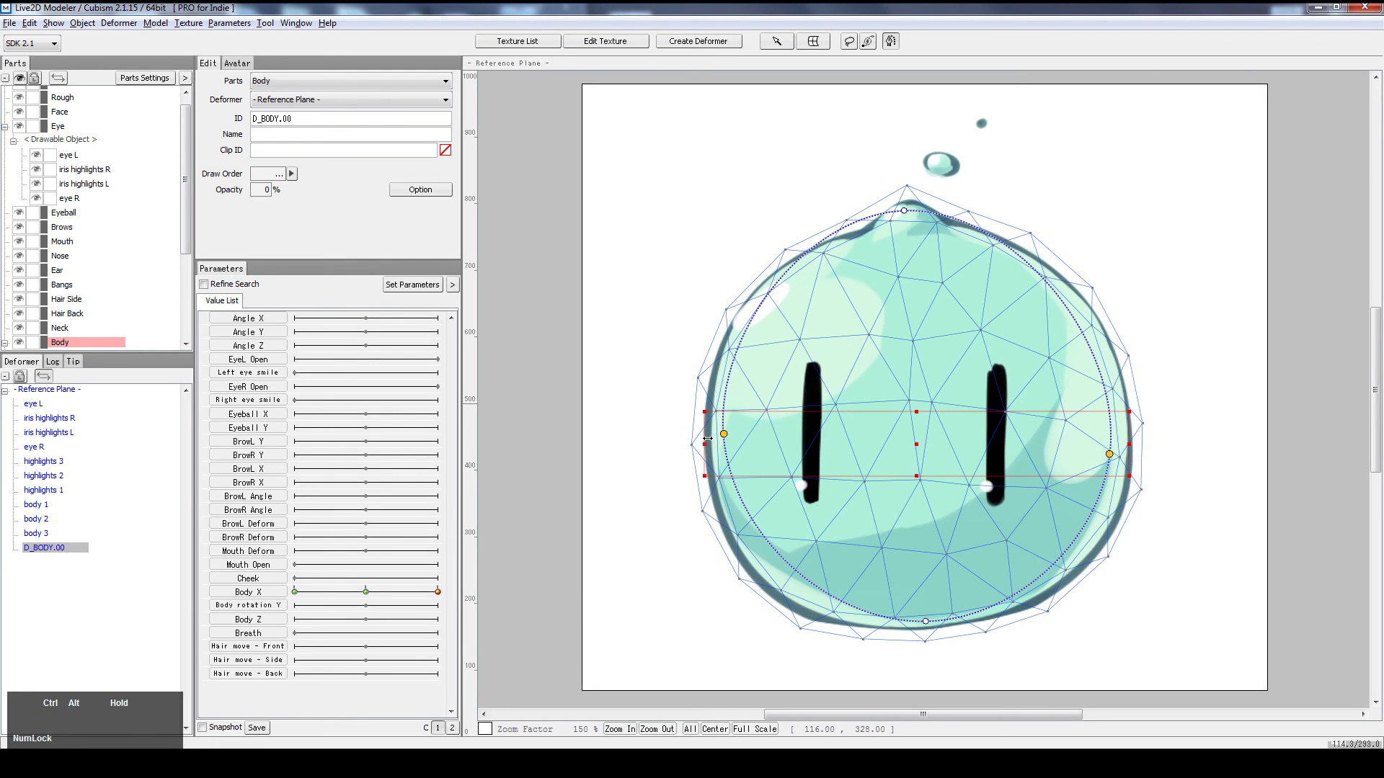
# - Raise the side points and the top point to stretch the slime upward, and preview it with Body X
pyautogui.moveTo(914, 442); pyautogui.dragTo(906, 180)
pyautogui.keyDown('ctrl'); pyautogui.click(905, 211); pyautogui.keyUp('ctrl')
pyautogui.moveTo(376, 587); pyautogui.dragTo(532, 572)
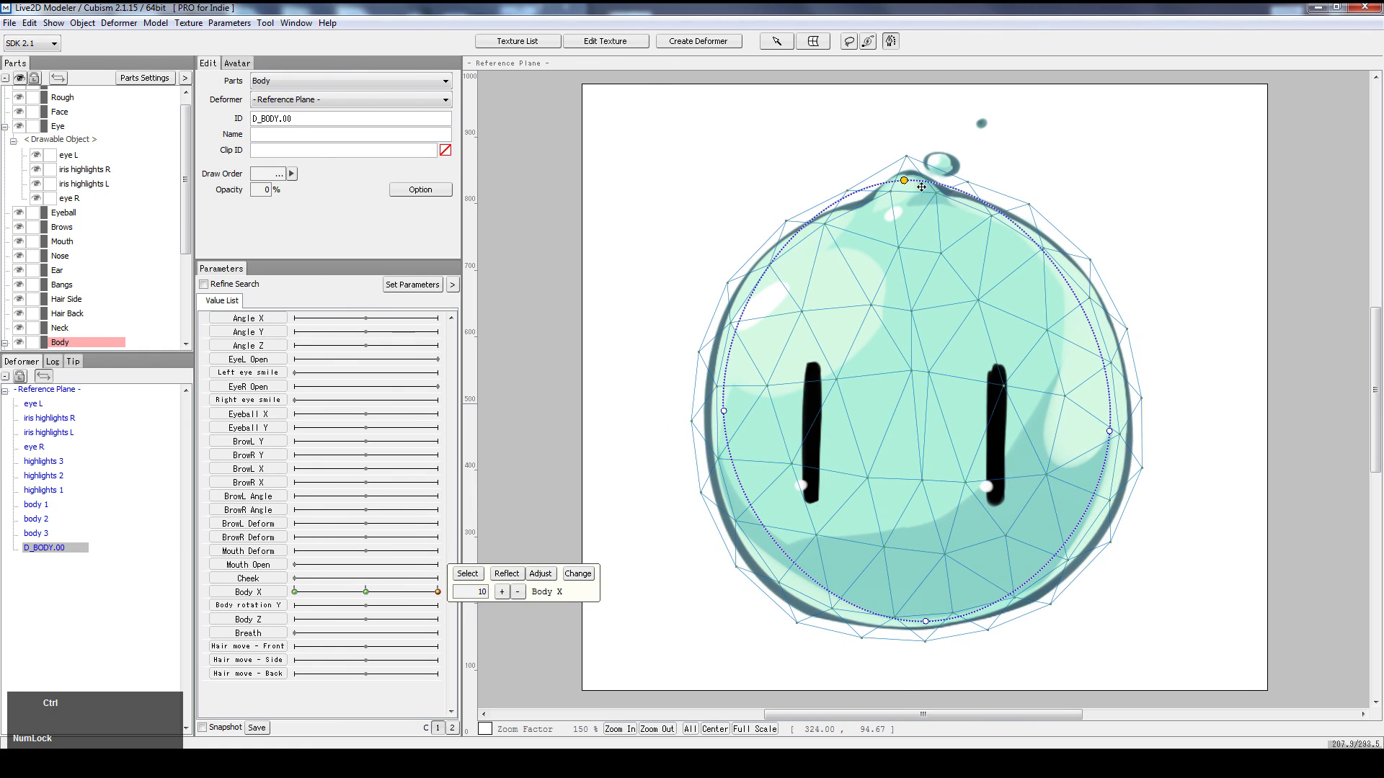
# - Lower the top point slightly and the two side points at Body X 10, and preview the motion between the keys
pyautogui.moveTo(904, 180); pyautogui.dragTo(904, 196)
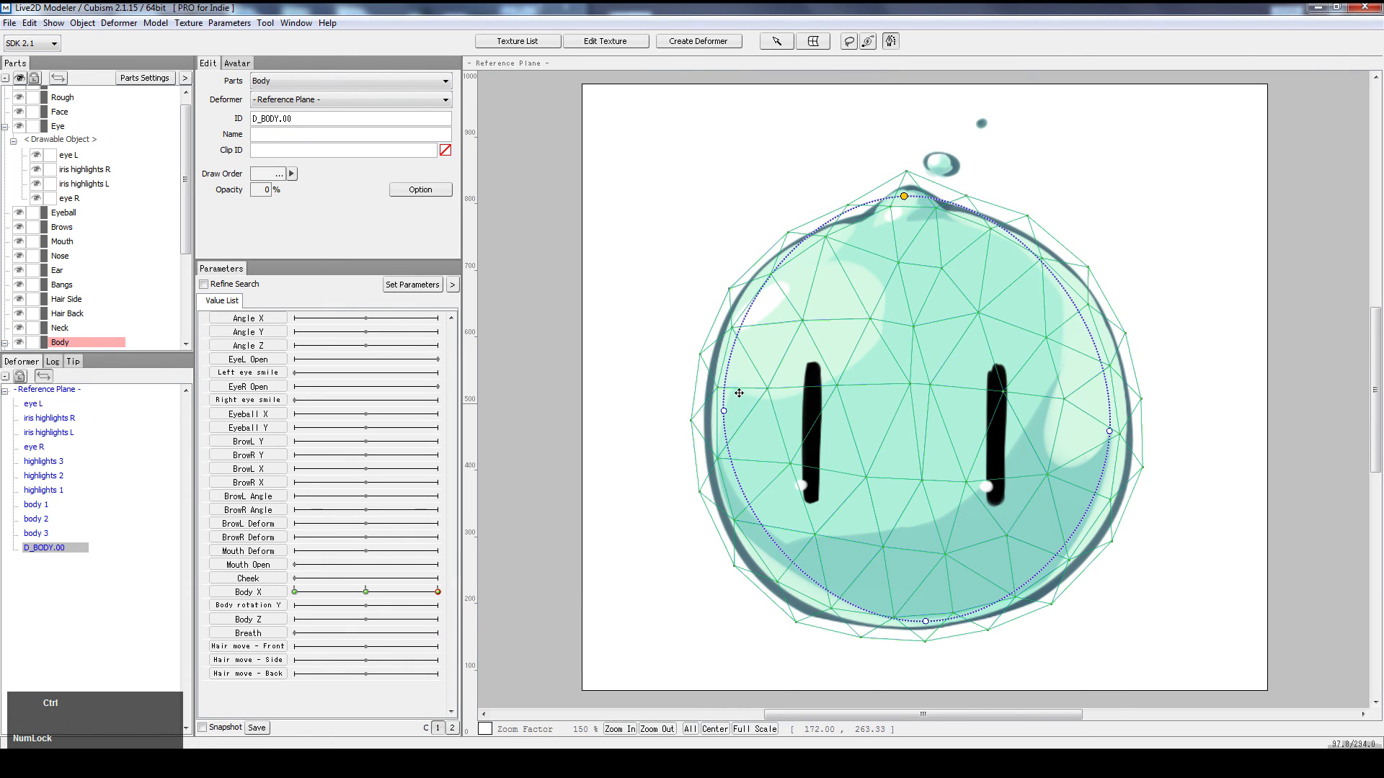
pyautogui.keyDown('ctrl'); pyautogui.keyDown('shift'); pyautogui.click(1110, 432); pyautogui.keyUp('shift'); pyautogui.keyUp('ctrl')
pyautogui.moveTo(919, 425); pyautogui.dragTo(919, 459)
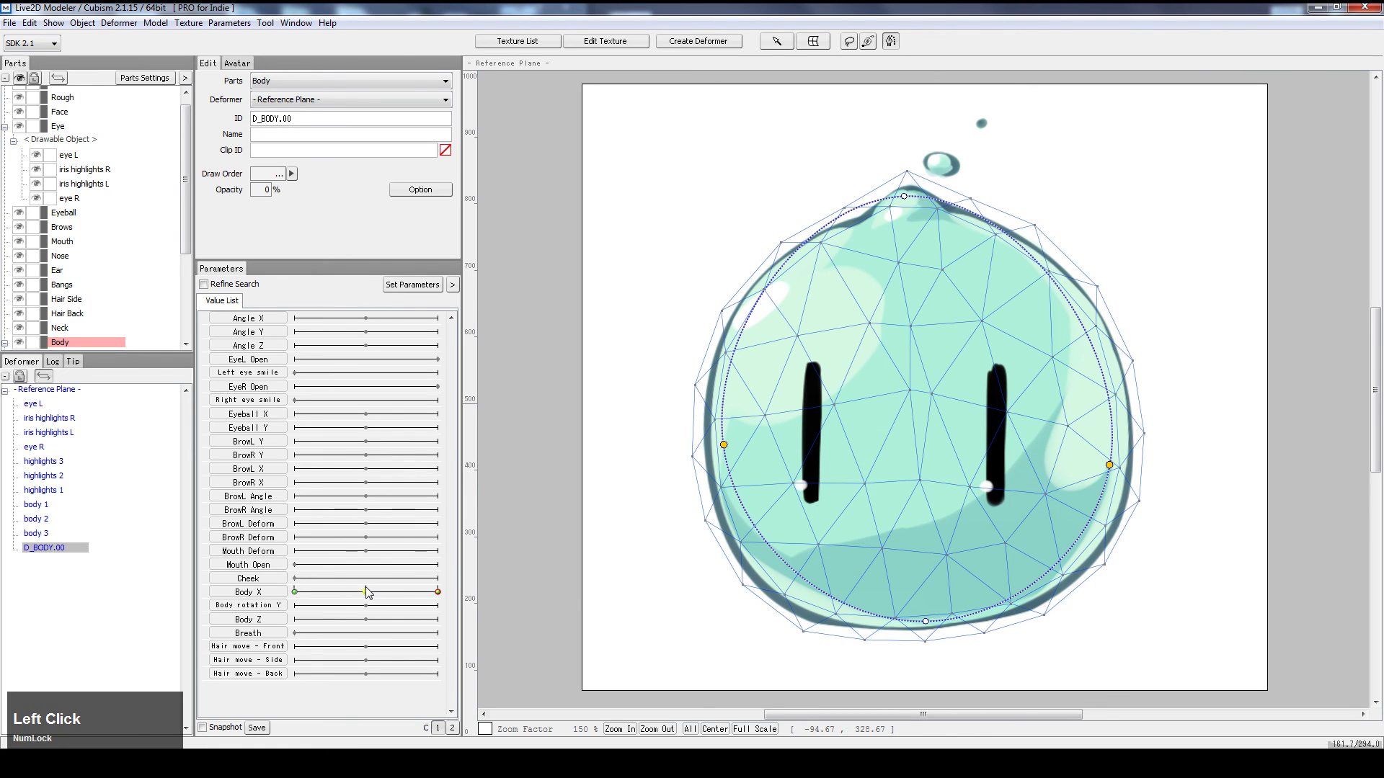
pyautogui.moveTo(366, 591); pyautogui.dragTo(322, 616)
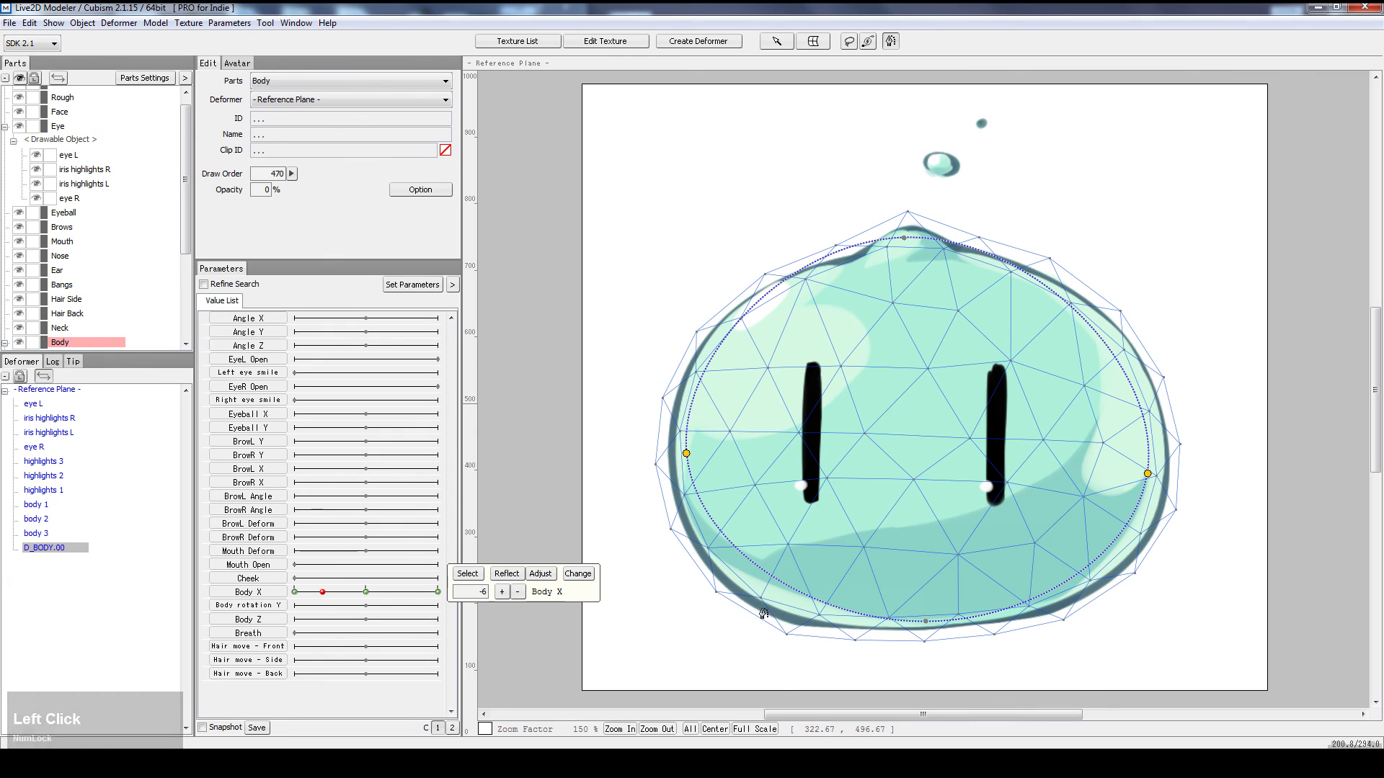
pyautogui.moveTo(421, 602)
pyautogui.mouseDown()
pyautogui.moveTo(436, 603)
pyautogui.moveTo(416, 601)
pyautogui.moveTo(418, 585)
pyautogui.moveTo(469, 571)
pyautogui.mouseUp()
pyautogui.click(468, 575)
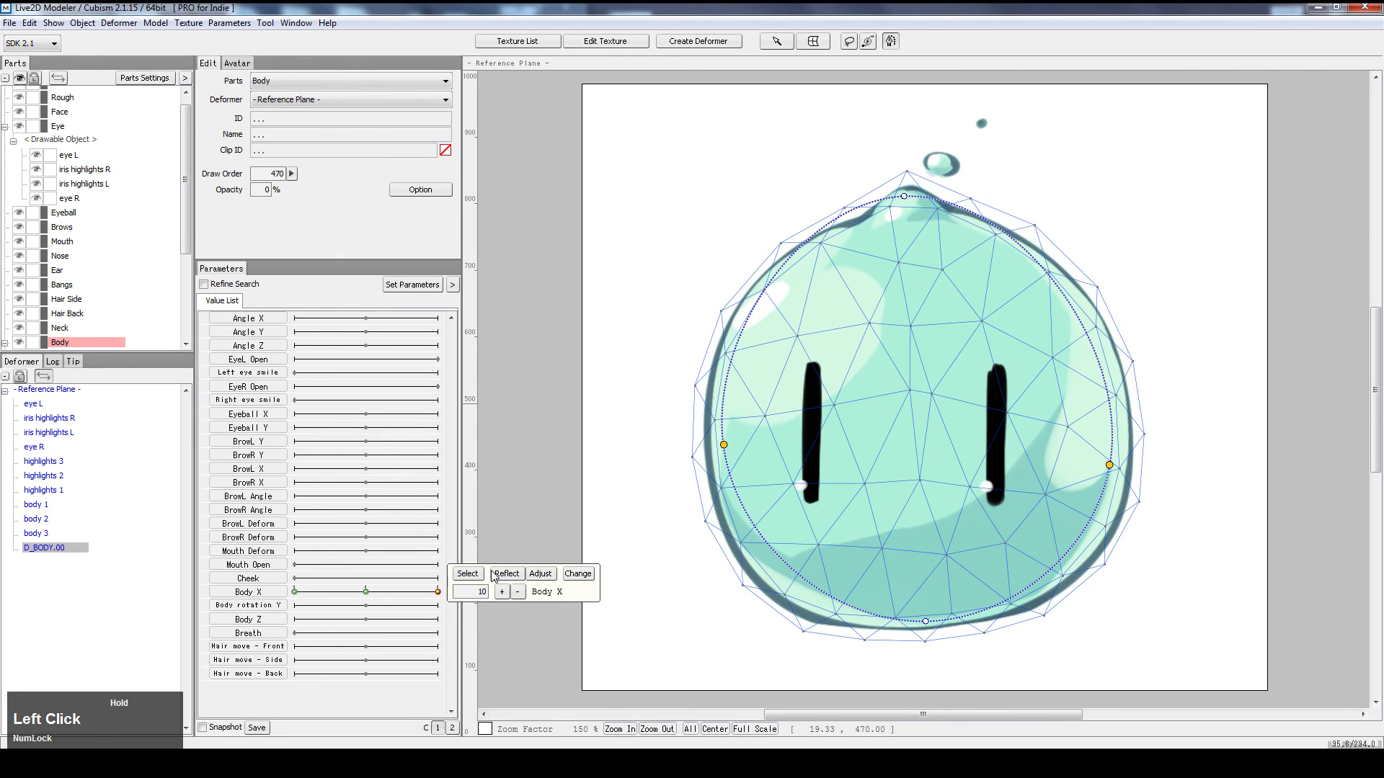
# - Try adding two points near the path's base and spreading them apart at Body X 10, and undo these changes
pyautogui.click(832, 598)
pyautogui.click(994, 608)
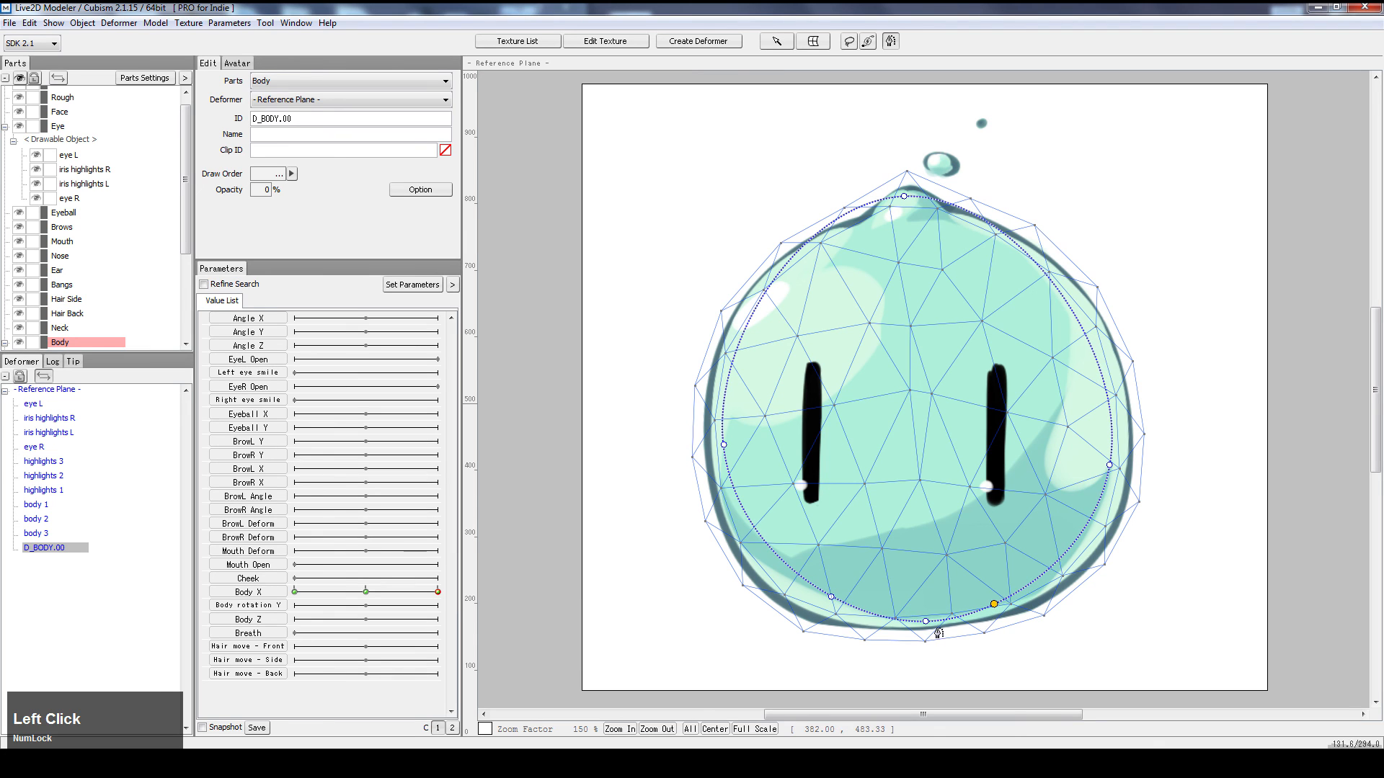
pyautogui.keyDown('ctrl'); pyautogui.click(832, 598); pyautogui.keyUp('ctrl')
pyautogui.click(1001, 607)
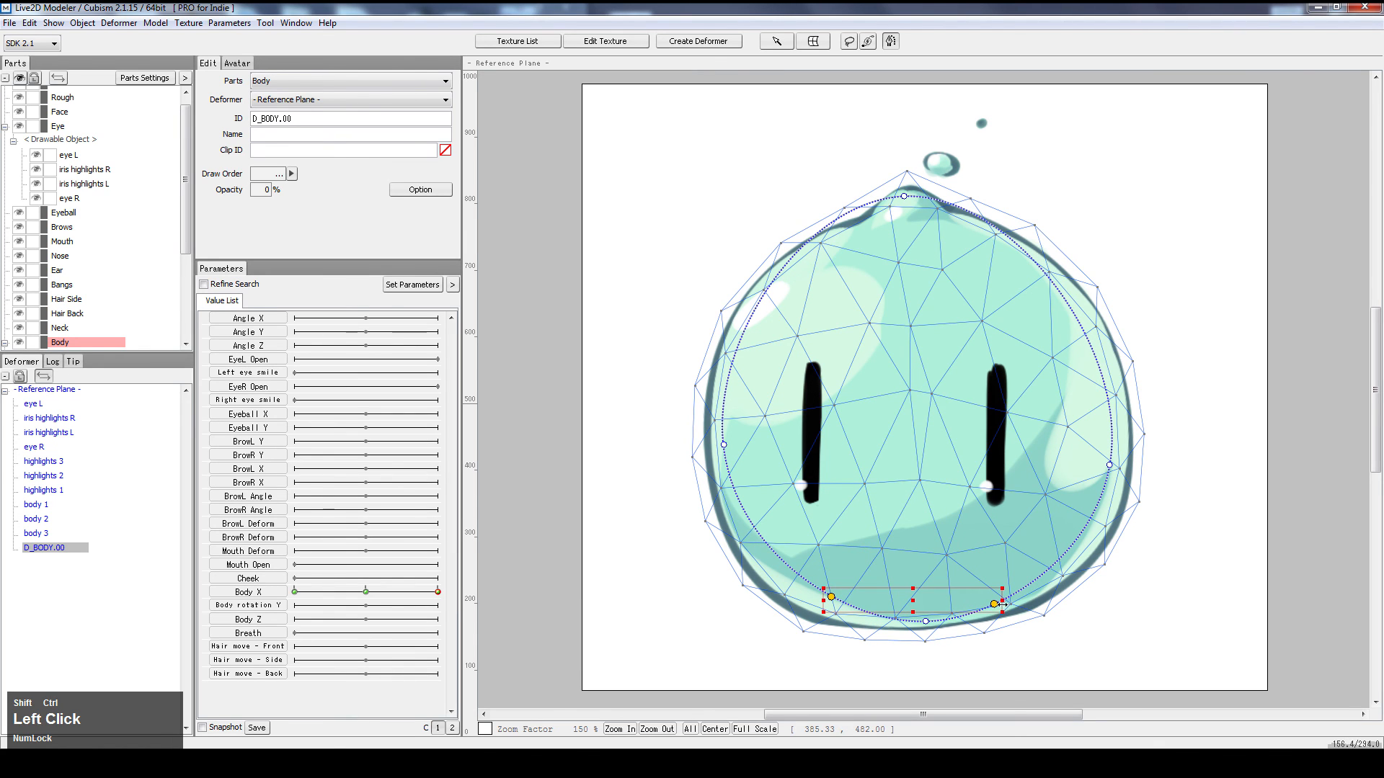
pyautogui.moveTo(1000, 600); pyautogui.dragTo(1022, 601)
pyautogui.moveTo(368, 589); pyautogui.dragTo(482, 590)
pyautogui.hotkey('ctrl', 'z')
pyautogui.hotkey('ctrl', 'z')
pyautogui.hotkey('ctrl', 'z')
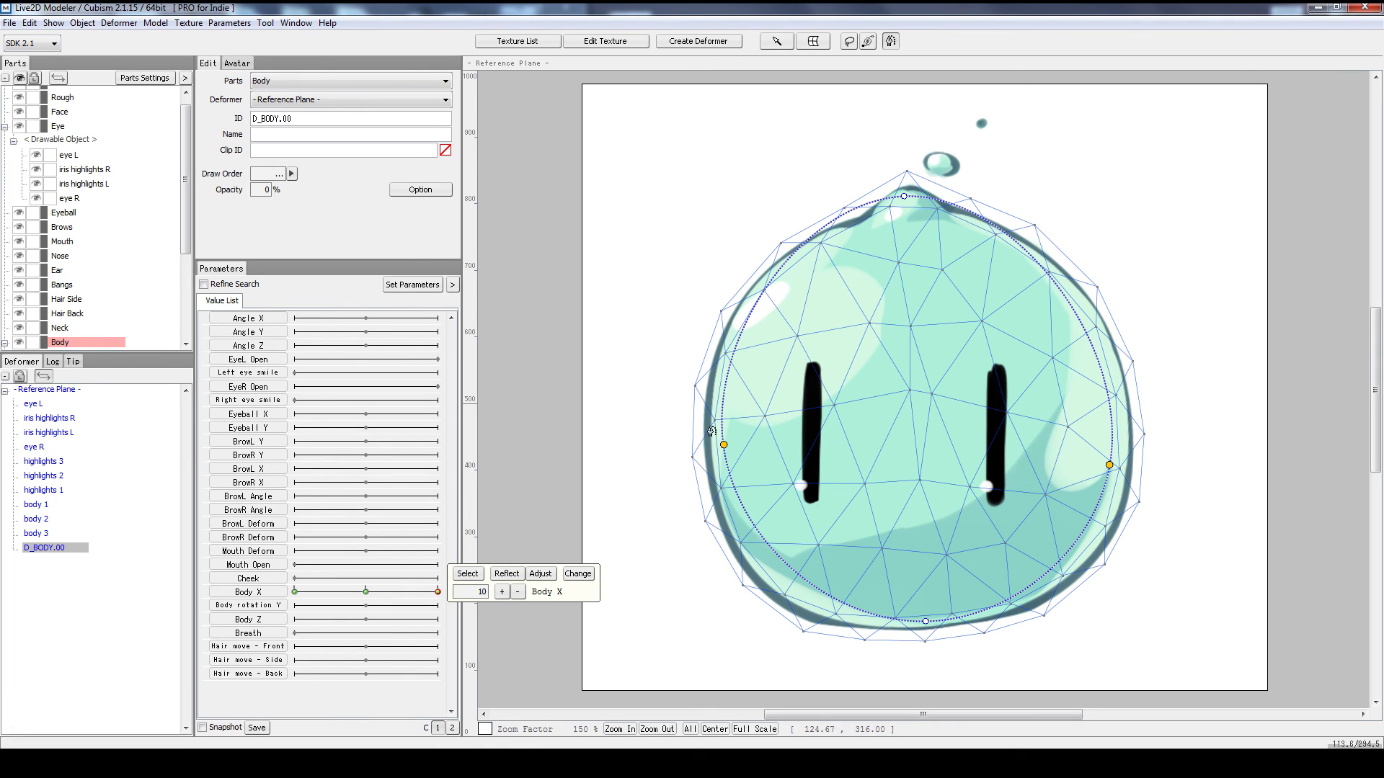
# - Preview the stretch with Body X and raise the two side points slightly at the 10 key
pyautogui.press('ctrl')
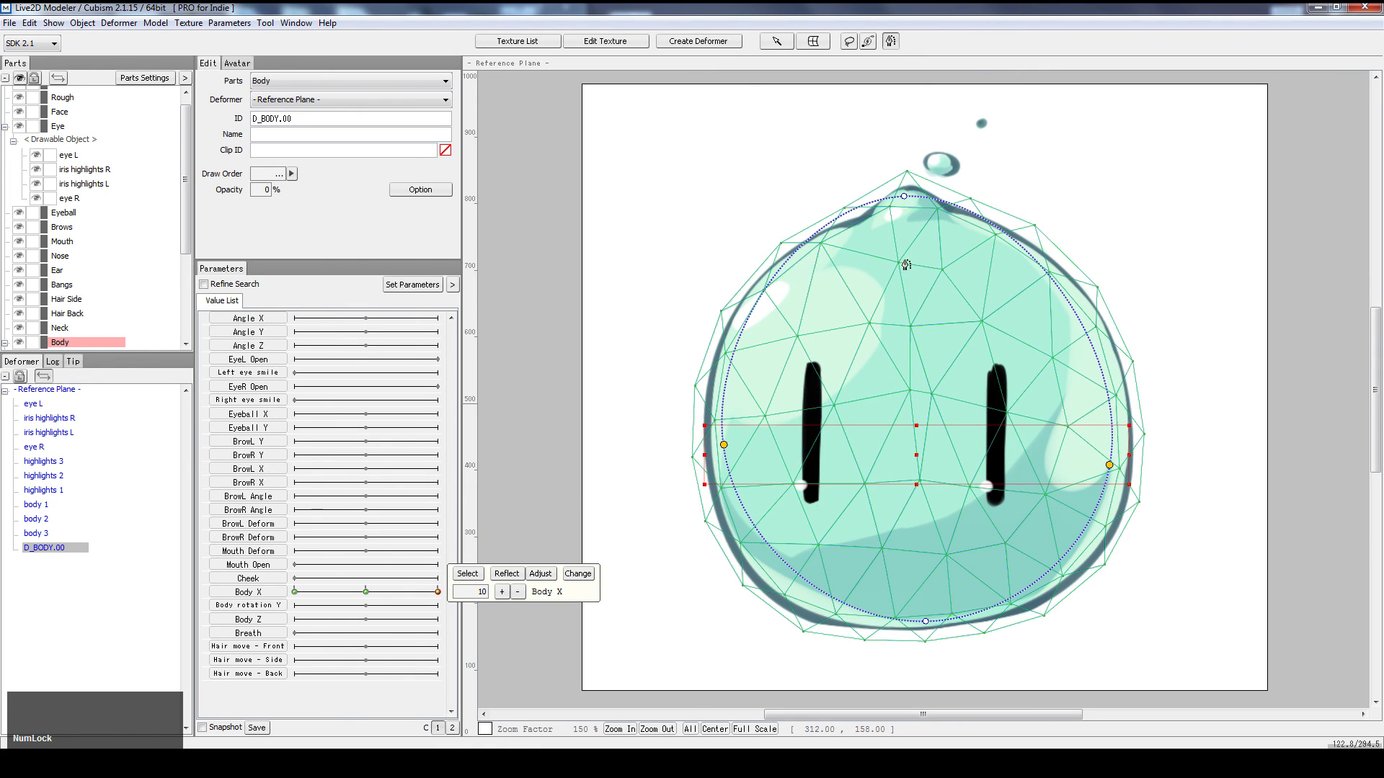
pyautogui.moveTo(367, 598)
pyautogui.mouseDown()
pyautogui.moveTo(376, 618)
pyautogui.moveTo(418, 611)
pyautogui.moveTo(326, 638)
pyautogui.moveTo(457, 629)
pyautogui.moveTo(302, 636)
pyautogui.moveTo(423, 617)
pyautogui.moveTo(412, 614)
pyautogui.moveTo(639, 610)
pyautogui.mouseUp()
pyautogui.rightClick(364, 593)
pyautogui.moveTo(367, 593); pyautogui.dragTo(451, 593)
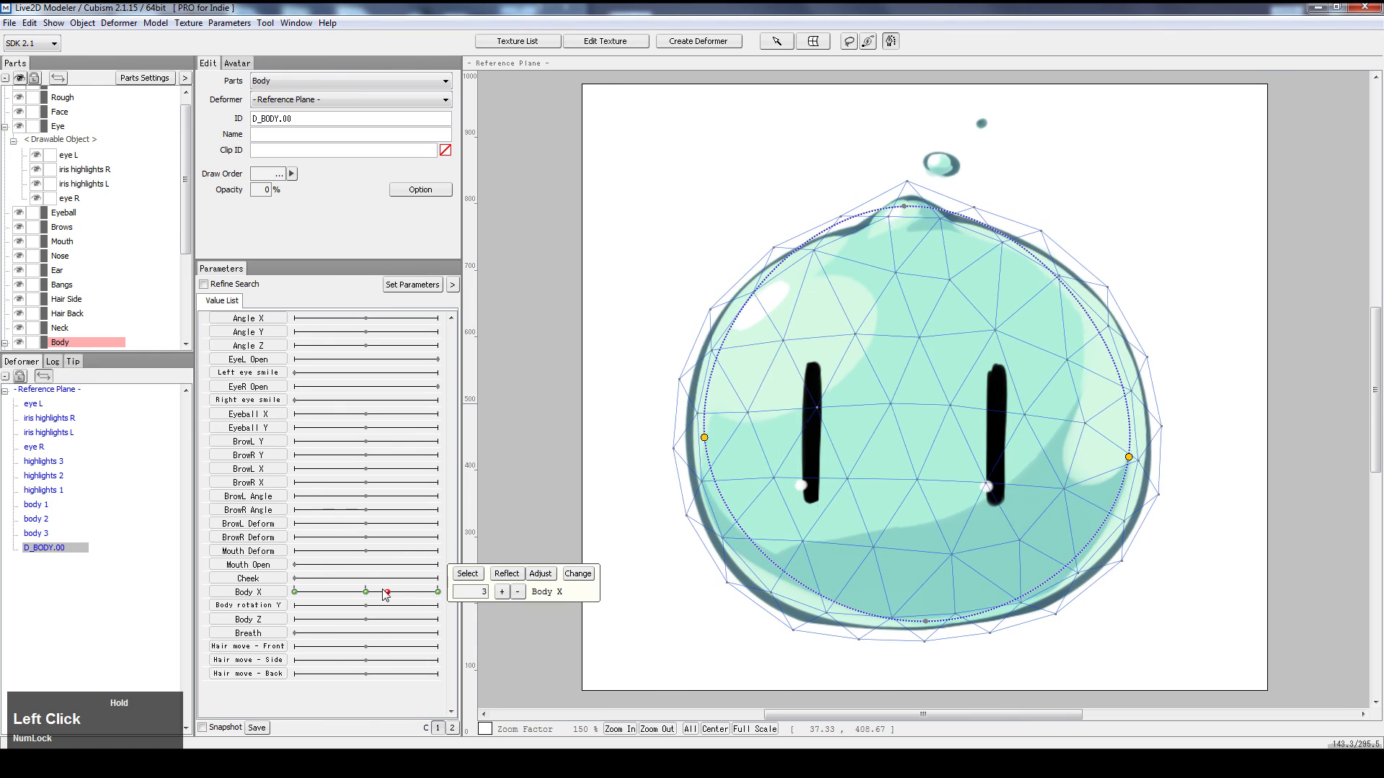
pyautogui.press('ctrl')
pyautogui.press('shift')
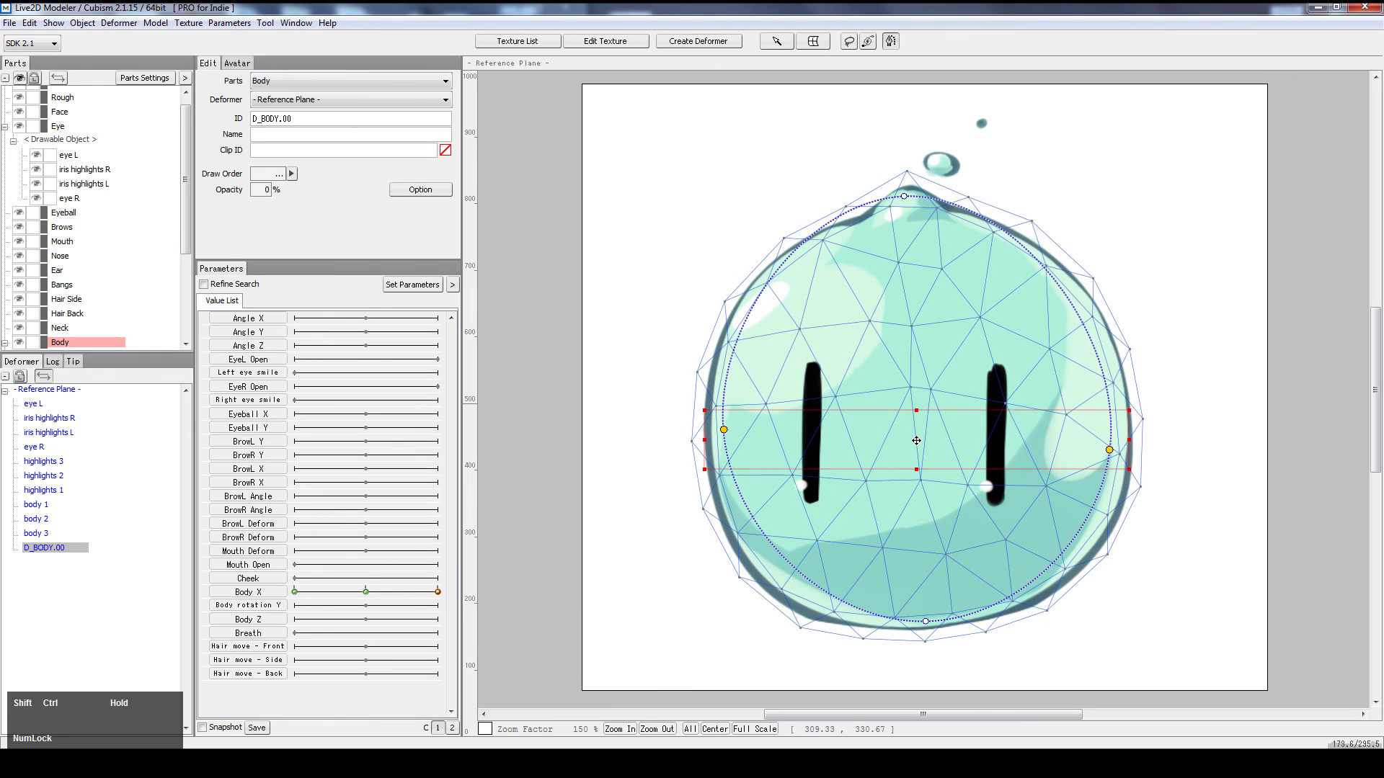
# - Preview the squash and stretch across Body X, return it to 0, and deselect the path with the arrow tool
pyautogui.moveTo(365, 593)
pyautogui.mouseDown()
pyautogui.moveTo(441, 593)
pyautogui.moveTo(373, 593)
pyautogui.moveTo(411, 600)
pyautogui.moveTo(274, 621)
pyautogui.moveTo(397, 600)
pyautogui.moveTo(382, 608)
pyautogui.mouseUp()
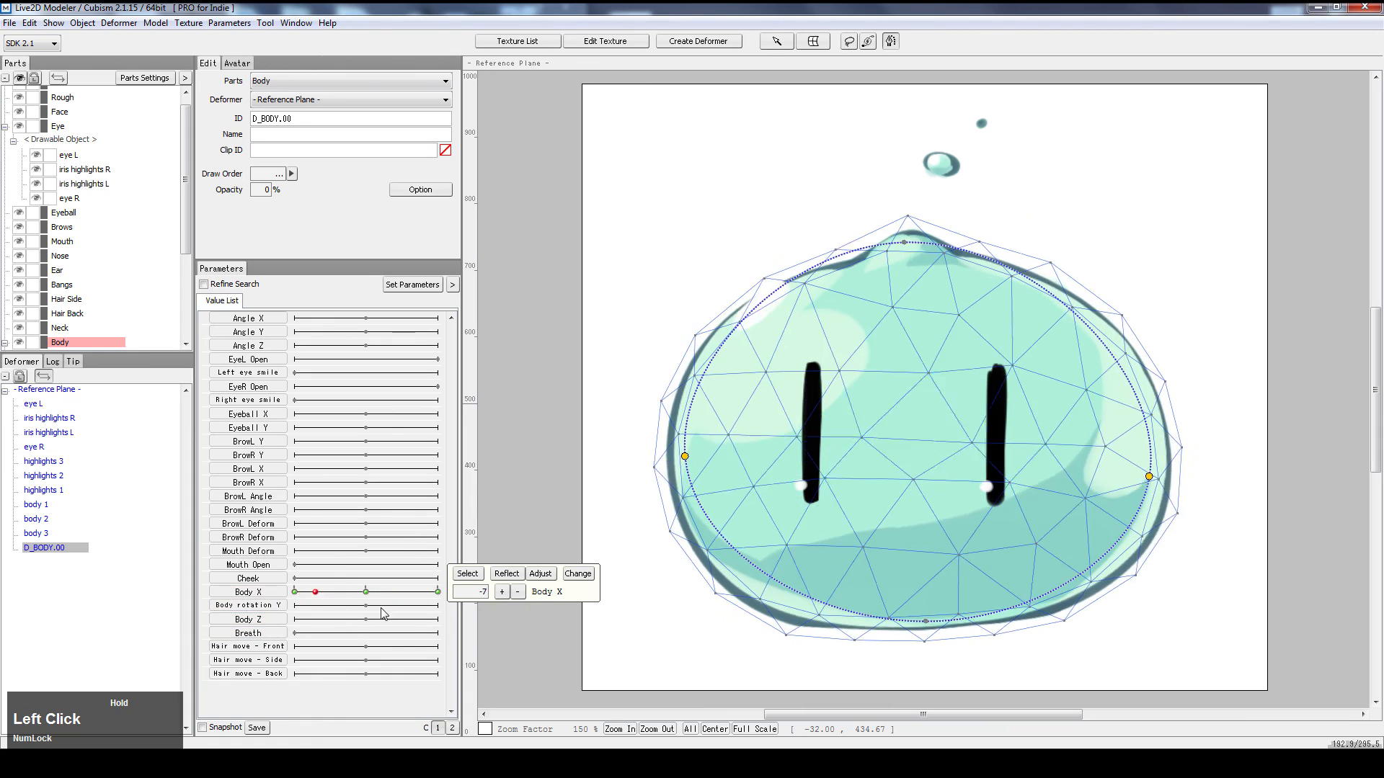
pyautogui.rightClick(378, 596)
pyautogui.click(776, 41)
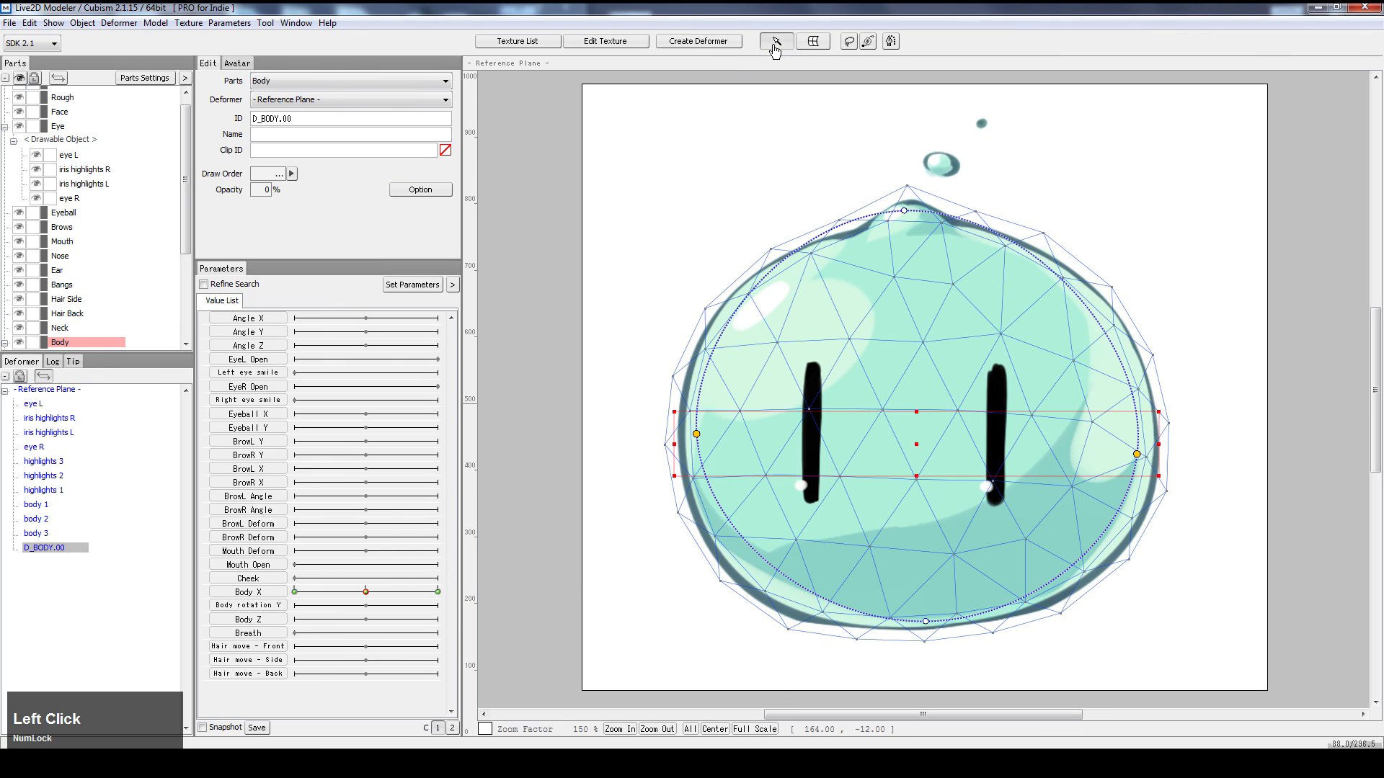
pyautogui.click(718, 156)
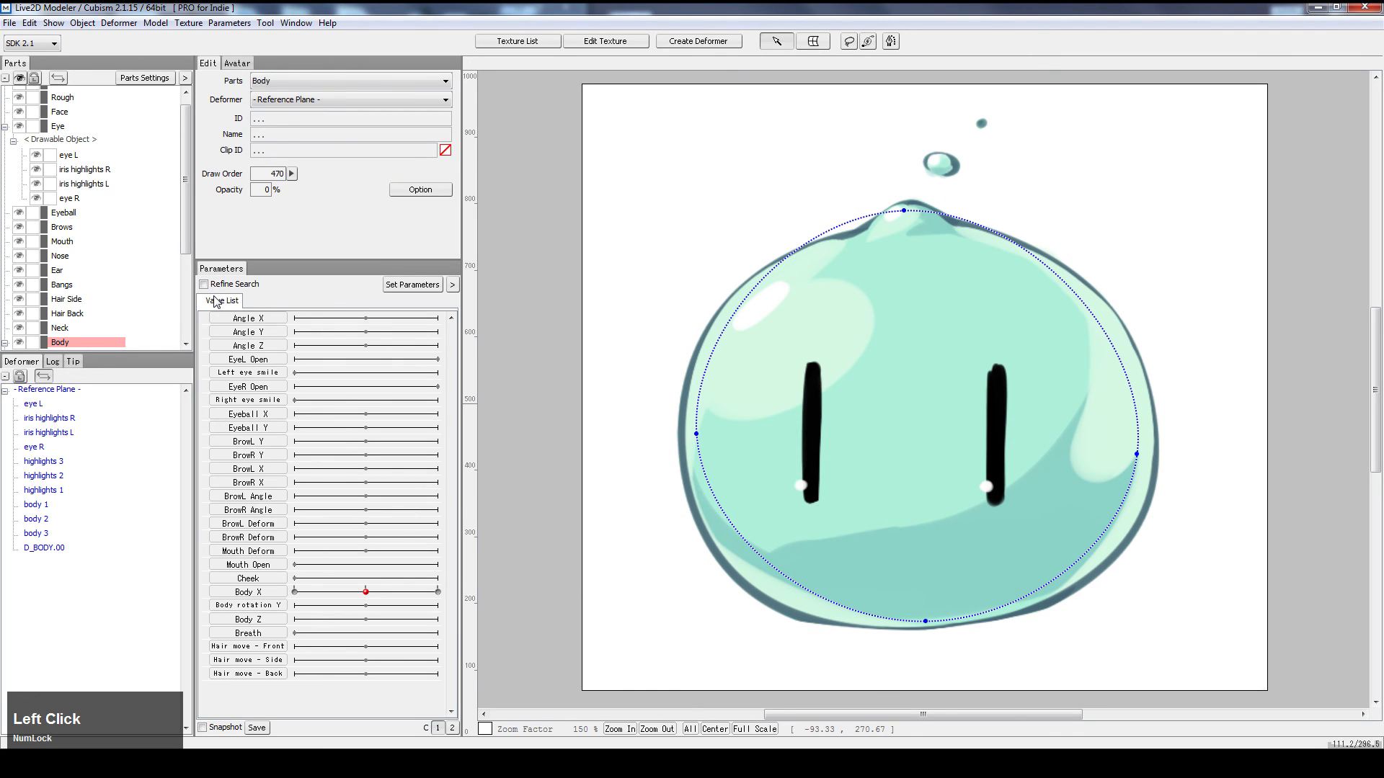